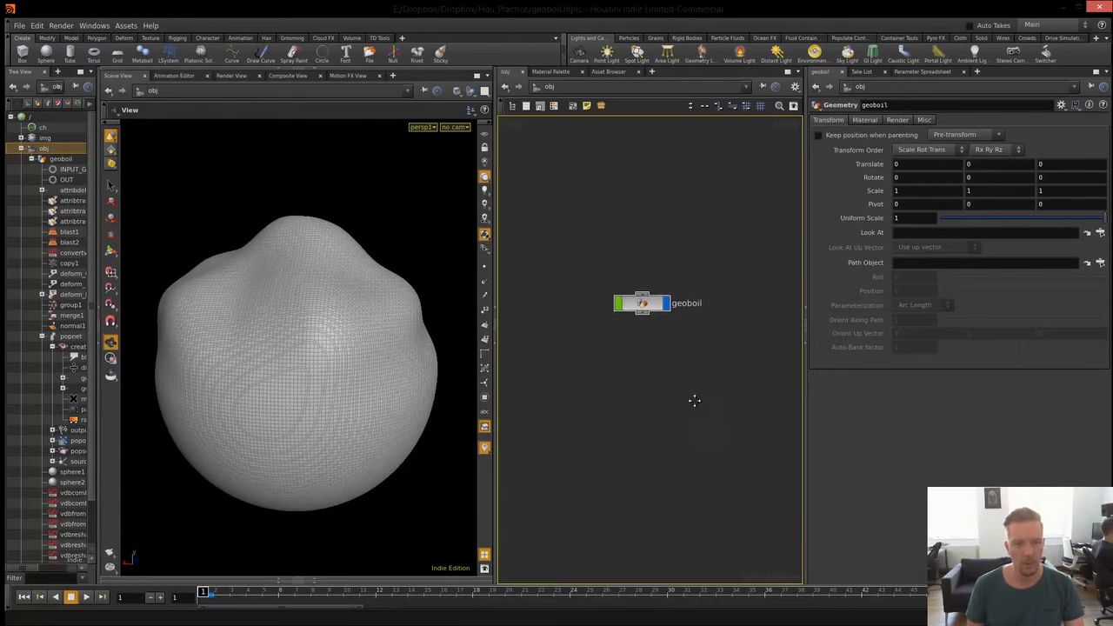
pyautogui.moveTo(694, 401)
pyautogui.mouseDown(button='middle')
pyautogui.moveTo(702, 366)
pyautogui.moveTo(692, 400)
pyautogui.mouseUp(button='middle')
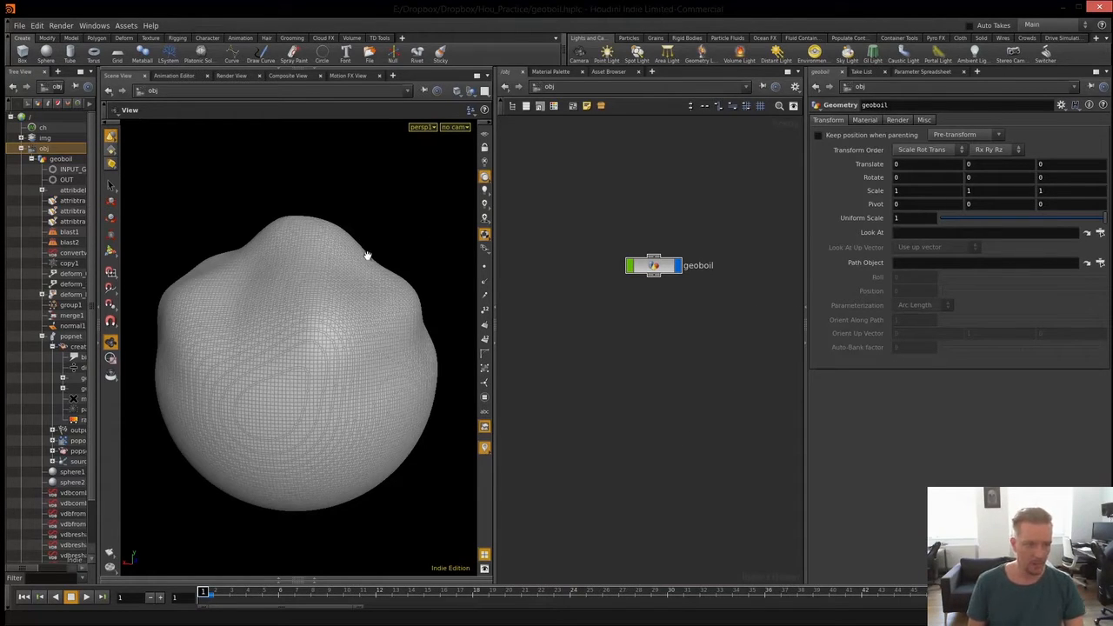
pyautogui.moveTo(383, 378); pyautogui.dragTo(455, 440)
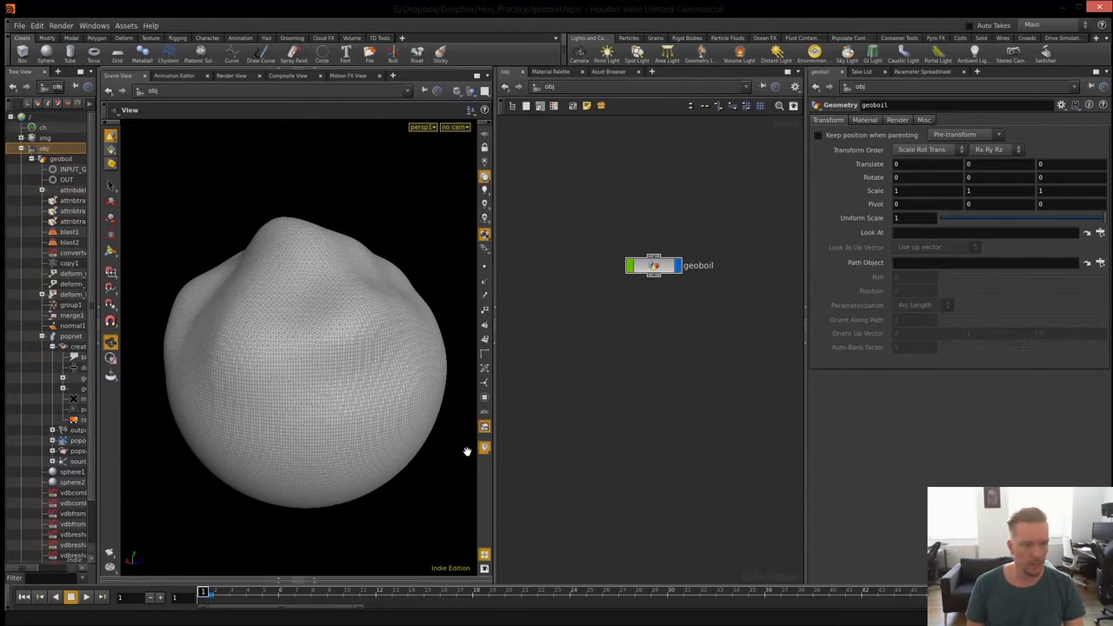
pyautogui.moveTo(494, 476); pyautogui.dragTo(520, 476)
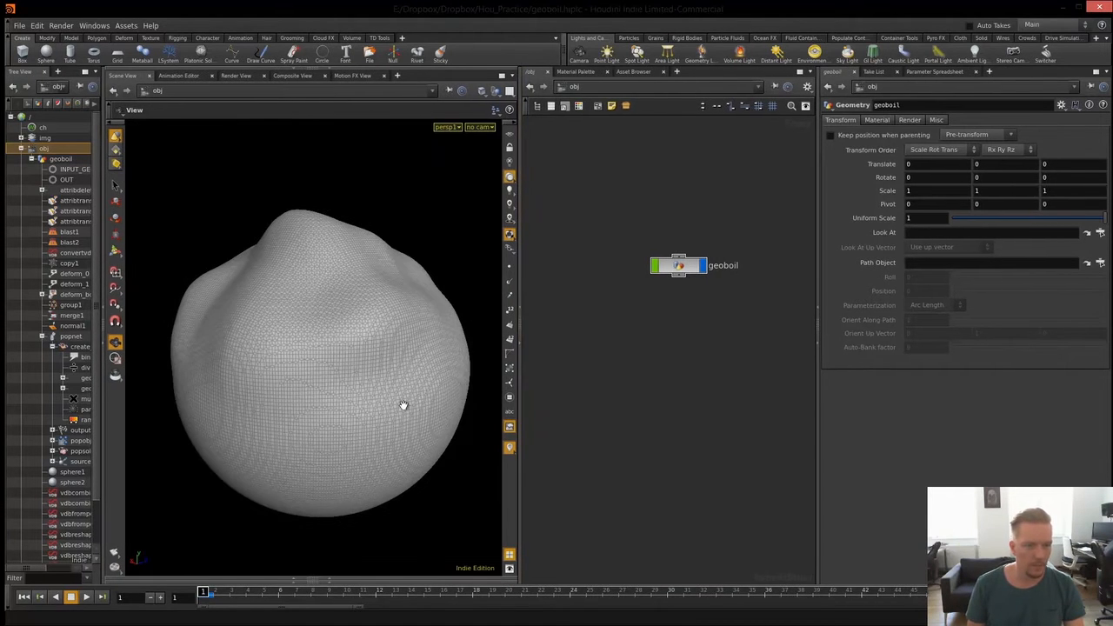
pyautogui.moveTo(679, 383); pyautogui.dragTo(667, 353, button='middle')
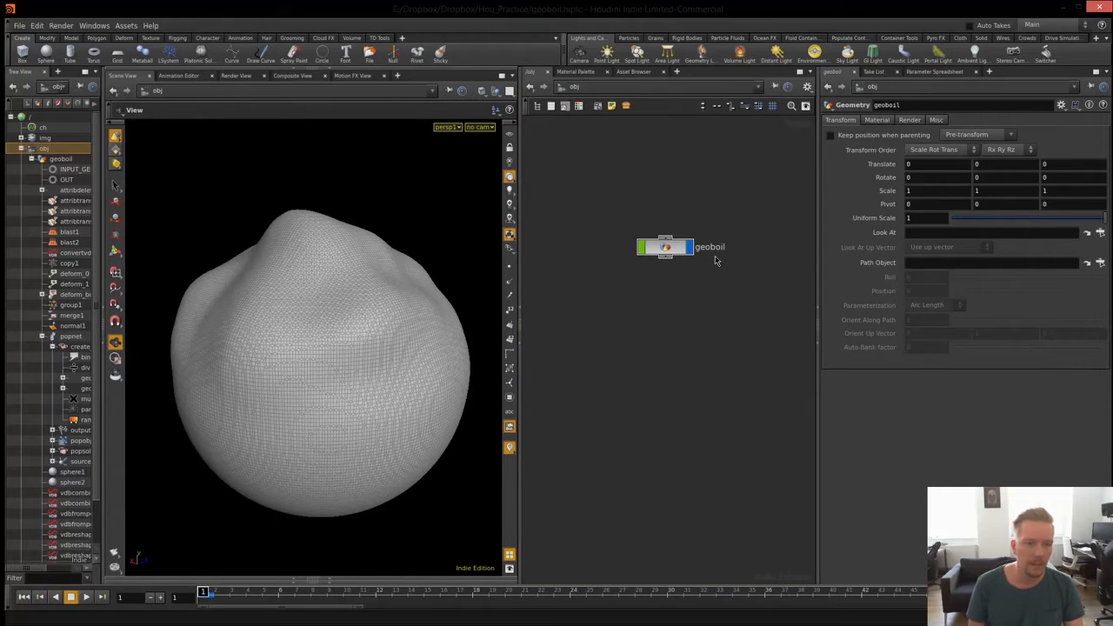
# - Open the geoboil object's network and examine its node chain from the input sphere down to the output
pyautogui.doubleClick(670, 249)
pyautogui.moveTo(742, 297); pyautogui.dragTo(639, 482, button='middle')
pyautogui.moveTo(657, 334); pyautogui.dragTo(640, 509, button='middle')
pyautogui.moveTo(755, 296)
pyautogui.mouseDown(button='middle')
pyautogui.moveTo(778, 412)
pyautogui.moveTo(774, 541)
pyautogui.mouseUp(button='middle')
pyautogui.moveTo(737, 369)
pyautogui.mouseDown(button='middle')
pyautogui.moveTo(748, 209)
pyautogui.moveTo(743, 266)
pyautogui.moveTo(731, 169)
pyautogui.mouseUp(button='middle')
pyautogui.moveTo(736, 458)
pyautogui.mouseDown(button='middle')
pyautogui.moveTo(737, 302)
pyautogui.moveTo(730, 546)
pyautogui.mouseUp(button='middle')
pyautogui.moveTo(740, 278)
pyautogui.mouseDown(button='middle')
pyautogui.moveTo(760, 440)
pyautogui.moveTo(762, 258)
pyautogui.moveTo(784, 255)
pyautogui.mouseUp(button='middle')
pyautogui.moveTo(587, 480)
pyautogui.mouseDown(button='middle')
pyautogui.moveTo(582, 460)
pyautogui.moveTo(595, 449)
pyautogui.mouseUp(button='middle')
pyautogui.moveTo(736, 256); pyautogui.dragTo(725, 450, button='middle')
pyautogui.moveTo(727, 296); pyautogui.dragTo(697, 331, button='middle')
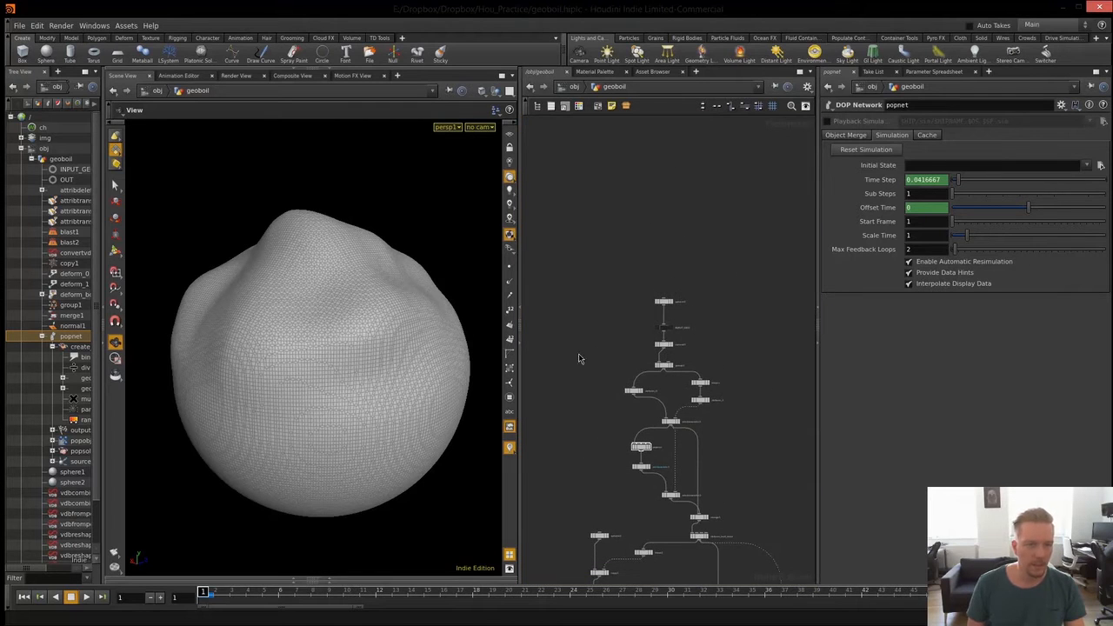
pyautogui.scroll(8, 738, 360)
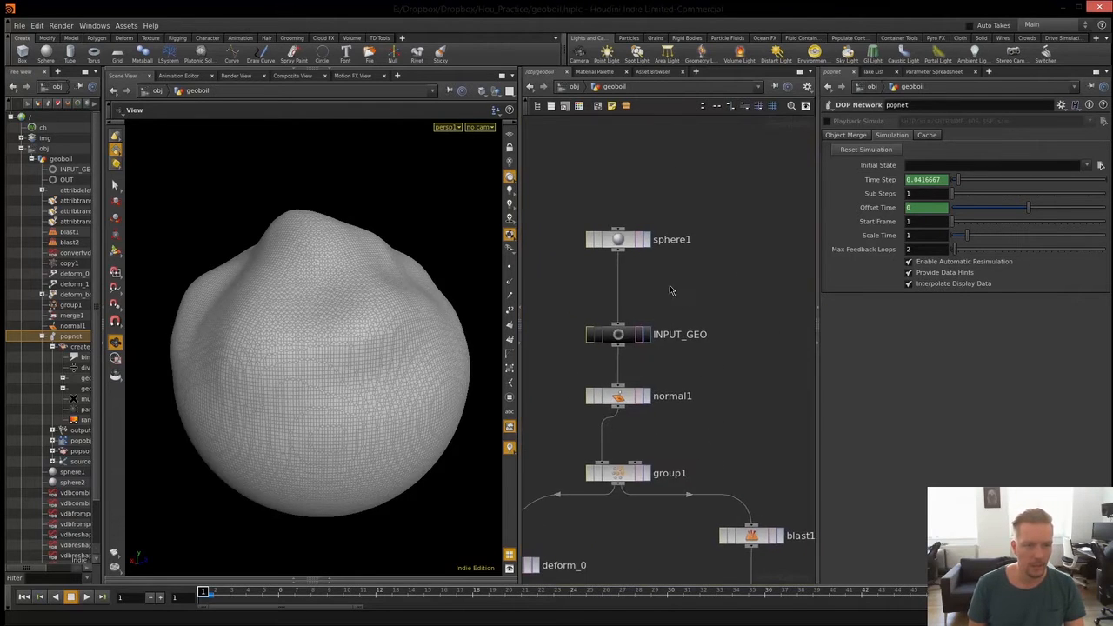
pyautogui.scroll(-8, 748, 226)
pyautogui.moveTo(634, 365); pyautogui.dragTo(590, 335, button='middle')
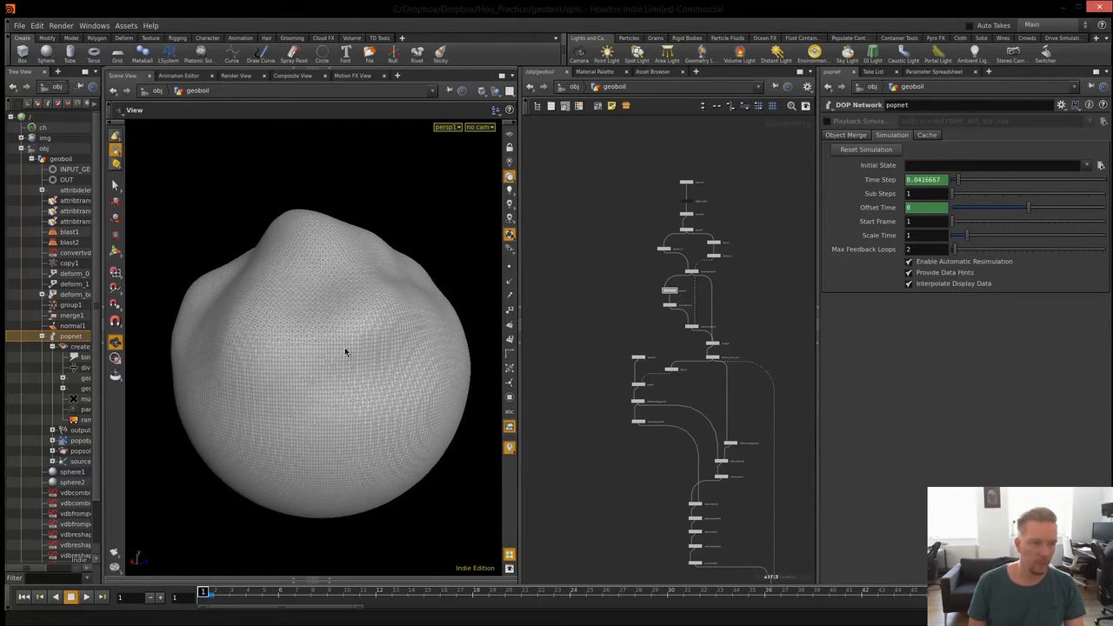
# - Play the boiling animation, stop it at frame 19, and inspect the bulging mesh up close and from several angles
pyautogui.click(87, 597)
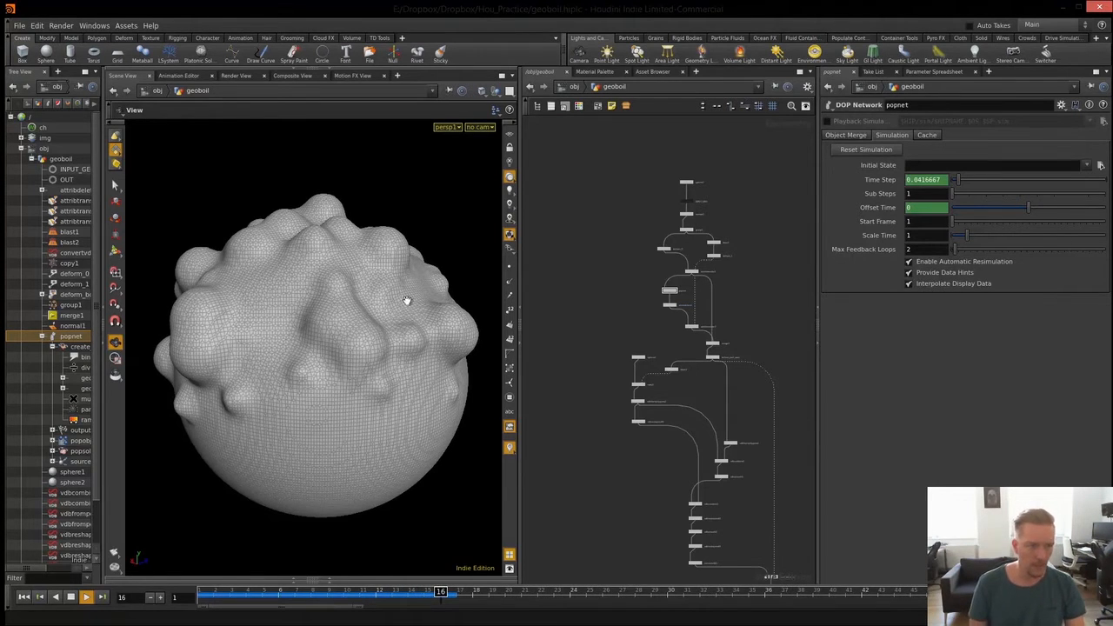
pyautogui.click(86, 601)
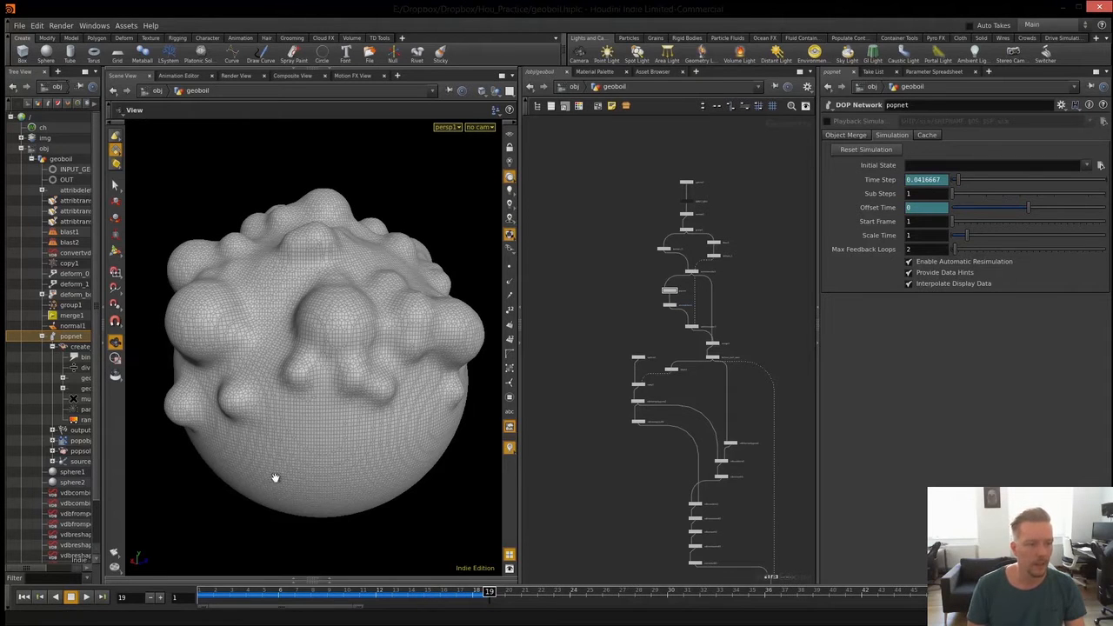
pyautogui.moveTo(296, 291)
pyautogui.mouseDown()
pyautogui.moveTo(343, 290)
pyautogui.moveTo(297, 280)
pyautogui.mouseUp()
pyautogui.moveTo(298, 281); pyautogui.dragTo(310, 323, button='middle')
pyautogui.moveTo(311, 322); pyautogui.dragTo(397, 268, button='right')
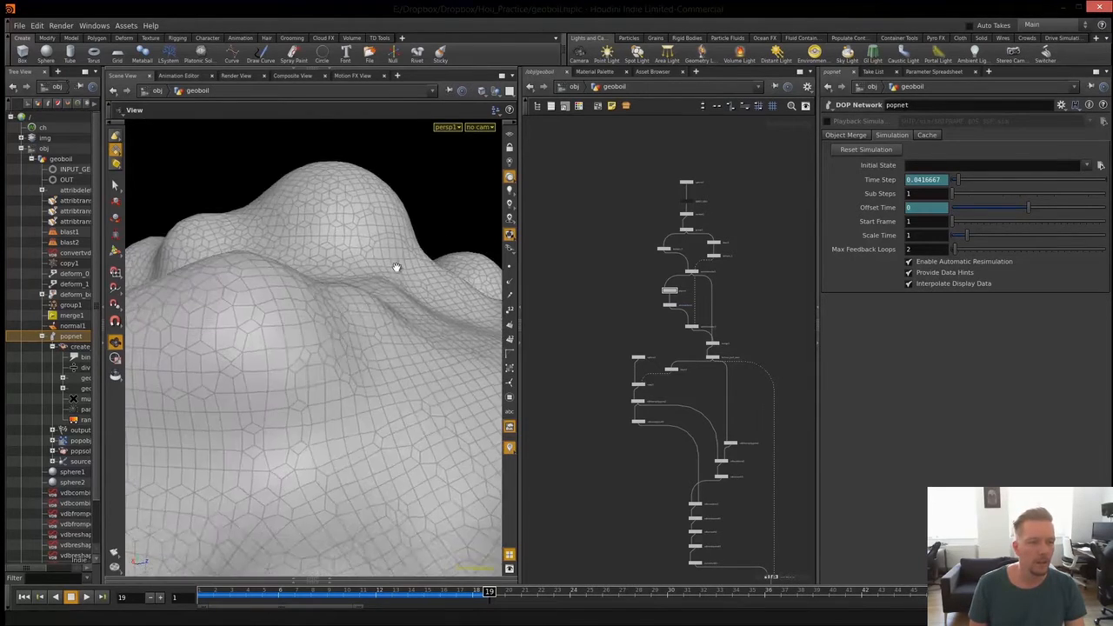
pyautogui.moveTo(397, 268); pyautogui.dragTo(305, 353, button='middle')
pyautogui.moveTo(305, 353); pyautogui.dragTo(375, 323, button='right')
pyautogui.moveTo(375, 322); pyautogui.dragTo(212, 240)
pyautogui.moveTo(363, 303); pyautogui.dragTo(340, 323)
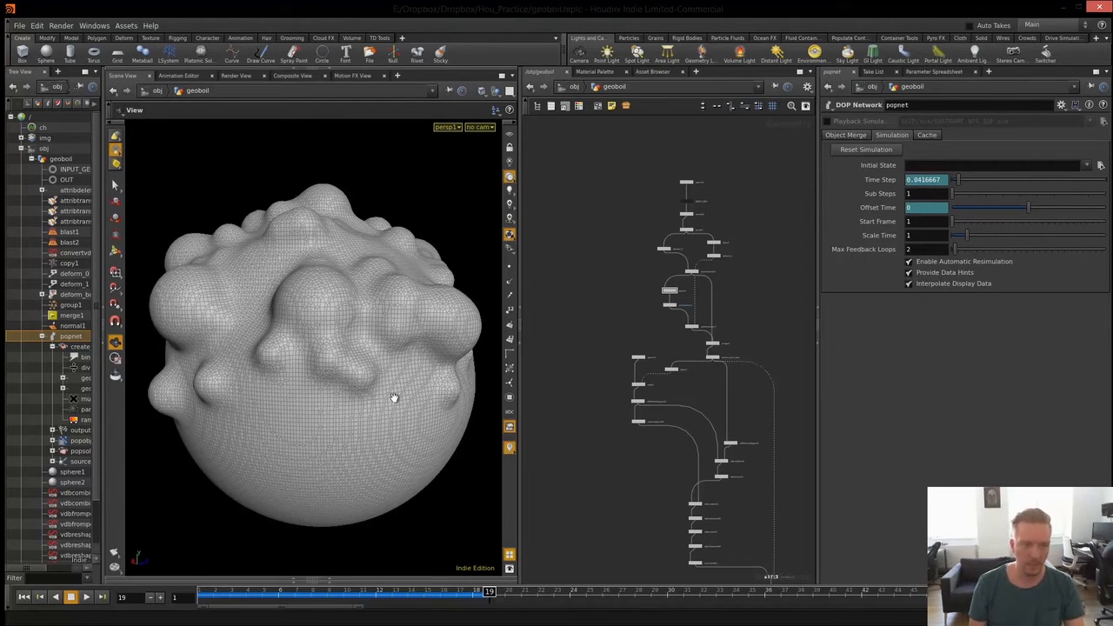
pyautogui.moveTo(390, 361); pyautogui.dragTo(417, 316)
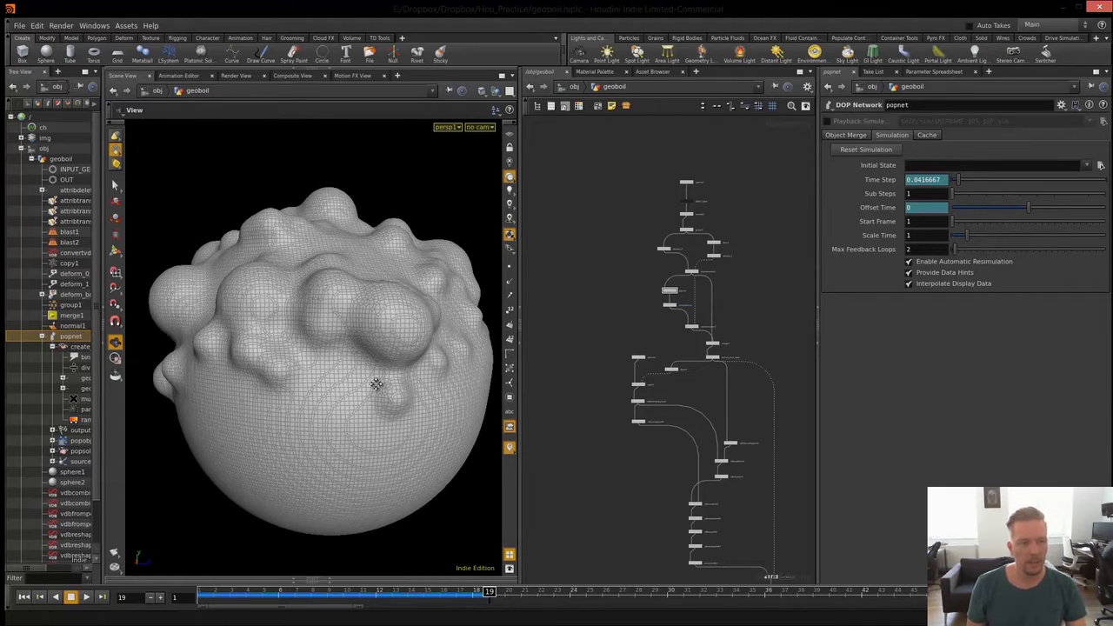
pyautogui.moveTo(376, 384); pyautogui.dragTo(446, 234)
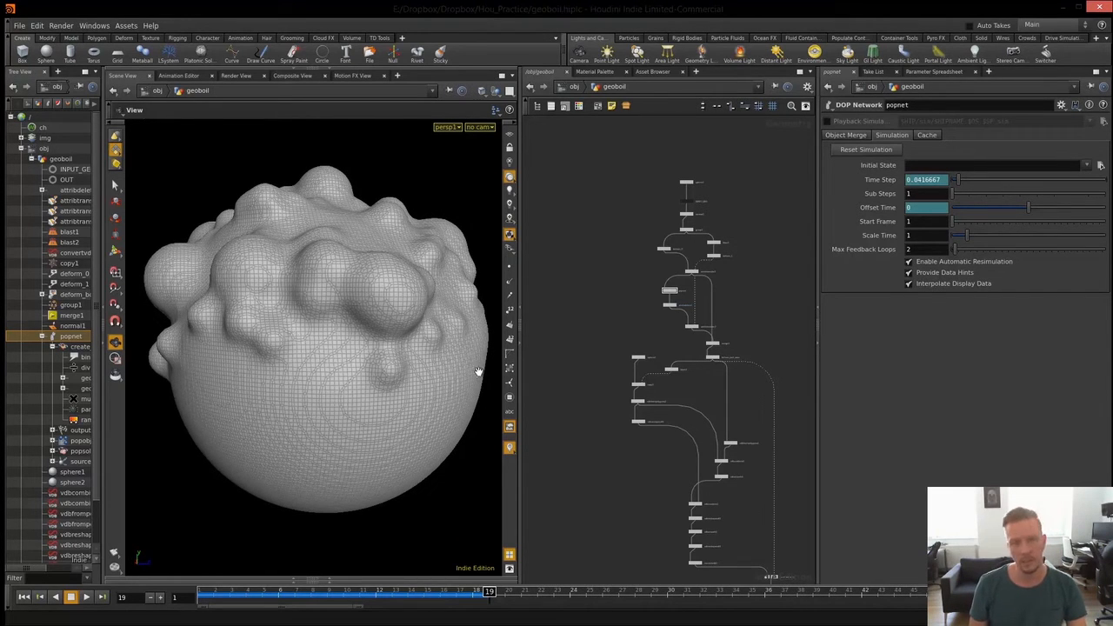
pyautogui.moveTo(381, 341); pyautogui.dragTo(500, 337)
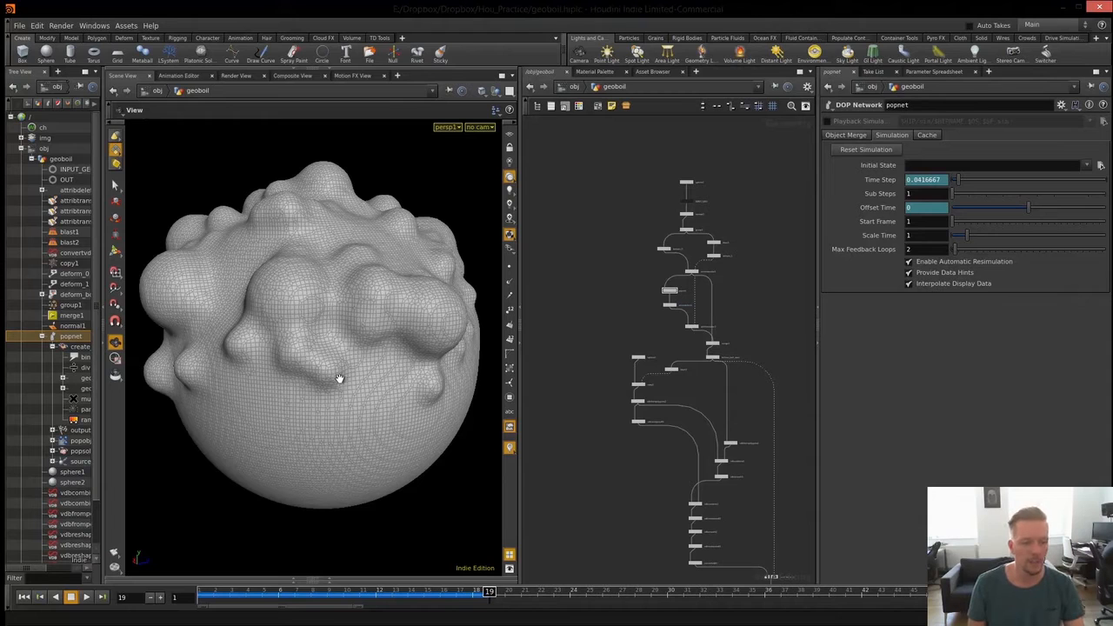
# - Return the animation to the first frame and enlarge the network view at the expense of the viewport and parameters
pyautogui.moveTo(600, 305)
pyautogui.mouseDown(button='middle')
pyautogui.moveTo(594, 249)
pyautogui.moveTo(582, 296)
pyautogui.mouseUp(button='middle')
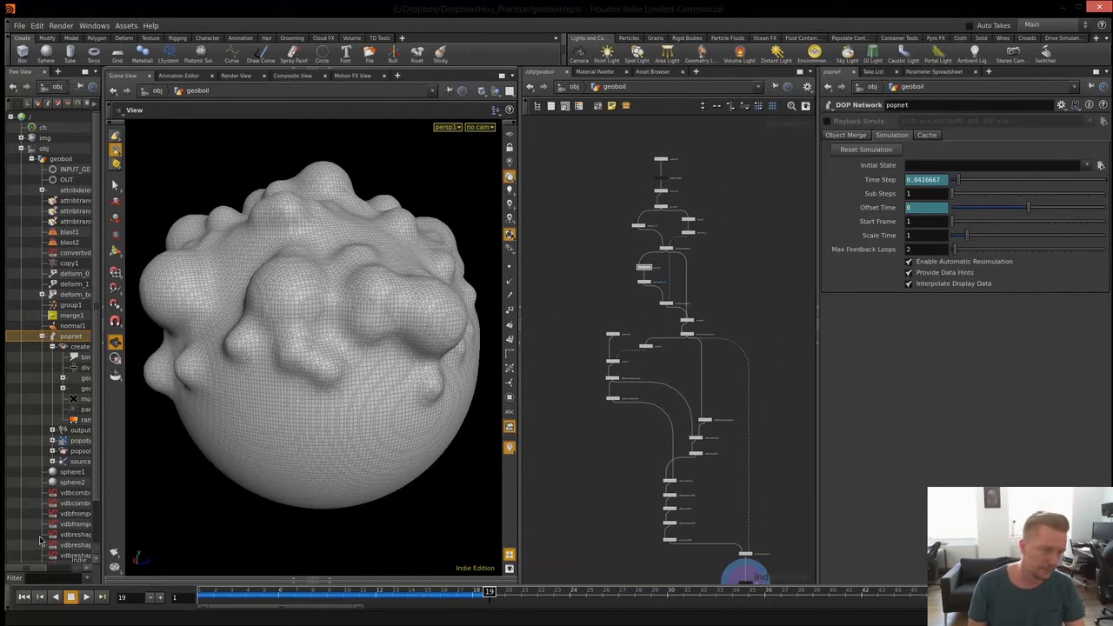
pyautogui.click(25, 597)
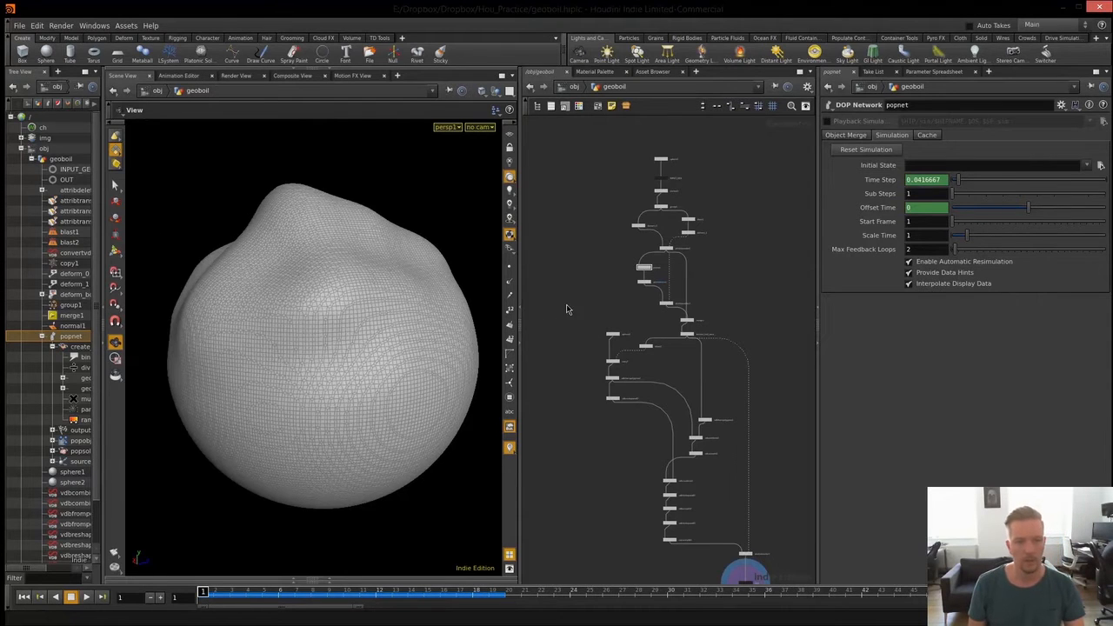
pyautogui.moveTo(712, 262); pyautogui.dragTo(709, 356, button='middle')
pyautogui.scroll(3, 678, 320)
pyautogui.scroll(-1, 687, 314)
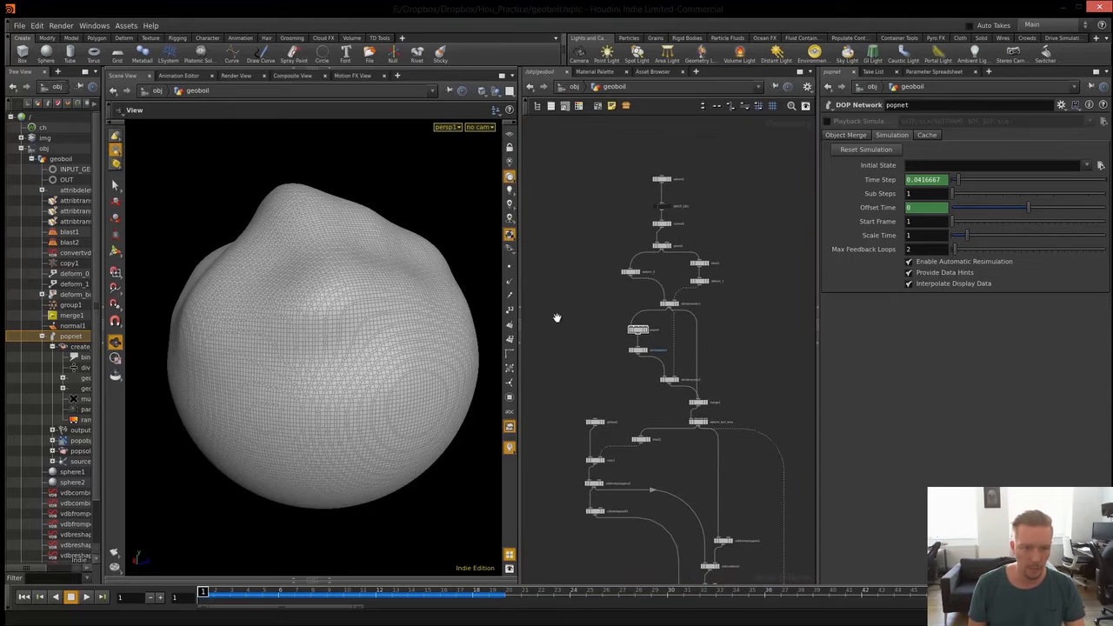
pyautogui.moveTo(520, 399); pyautogui.dragTo(304, 393)
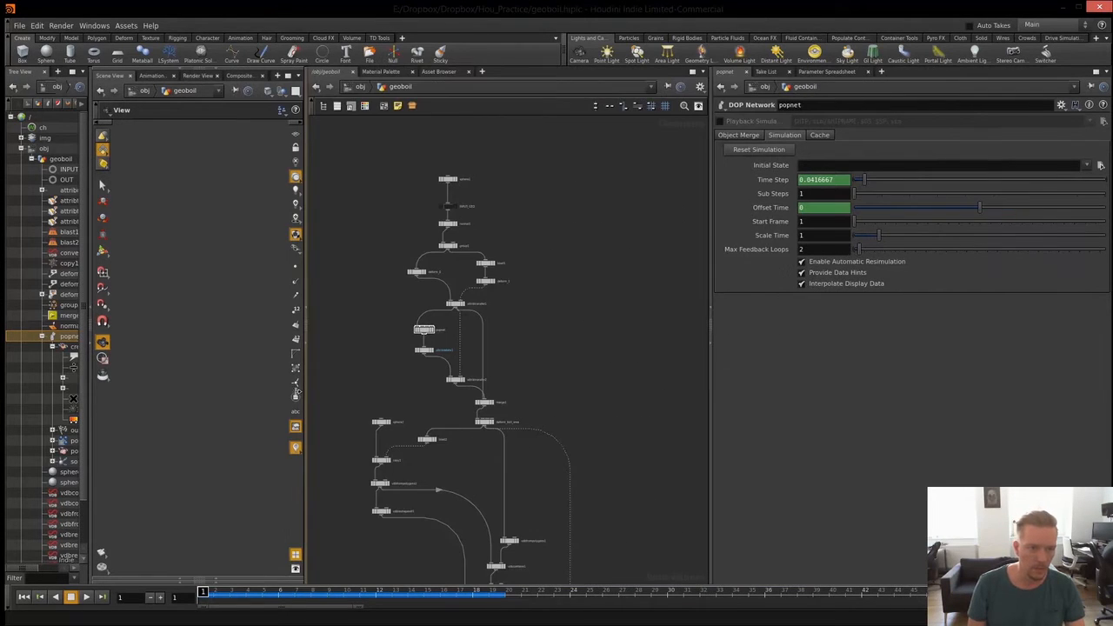
pyautogui.moveTo(713, 419); pyautogui.dragTo(858, 412)
# - Examine the nodes along the geoboil network at a readable size
pyautogui.scroll(5, 708, 325)
pyautogui.scroll(-5, 678, 392)
pyautogui.scroll(5, 699, 390)
pyautogui.moveTo(716, 357); pyautogui.dragTo(709, 144, button='middle')
pyautogui.moveTo(691, 474); pyautogui.dragTo(679, 295, button='middle')
pyautogui.moveTo(683, 130); pyautogui.dragTo(667, 456, button='middle')
pyautogui.moveTo(670, 137); pyautogui.dragTo(681, 465, button='middle')
# - Go back up to the object level, nudge the geoboil node slightly, and deselect it
pyautogui.press('u')
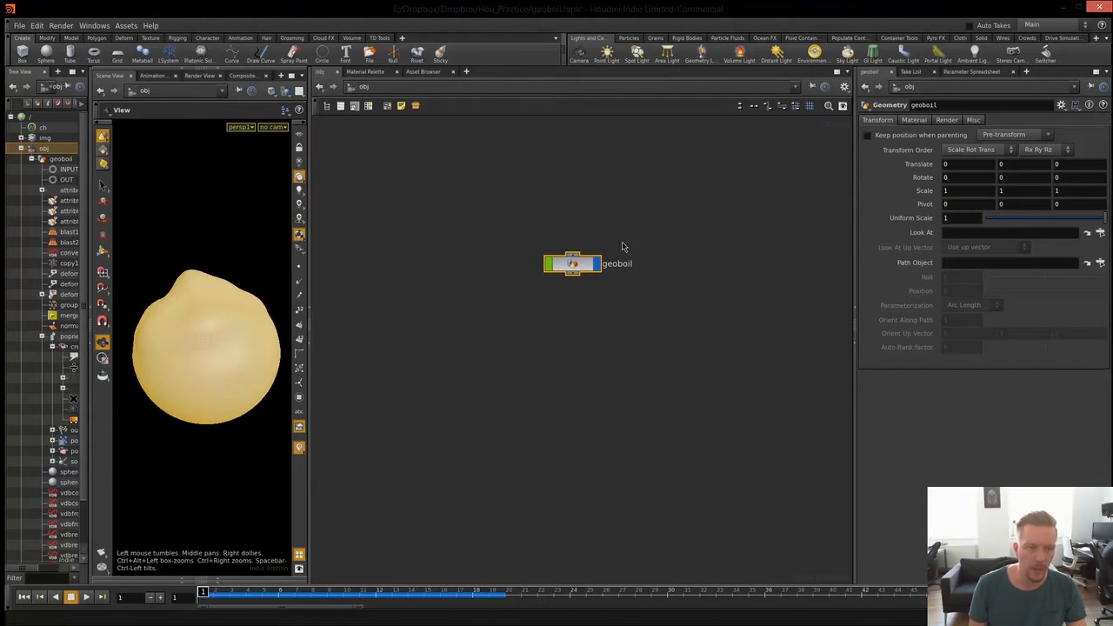
pyautogui.moveTo(589, 267); pyautogui.dragTo(588, 275)
pyautogui.click(618, 375)
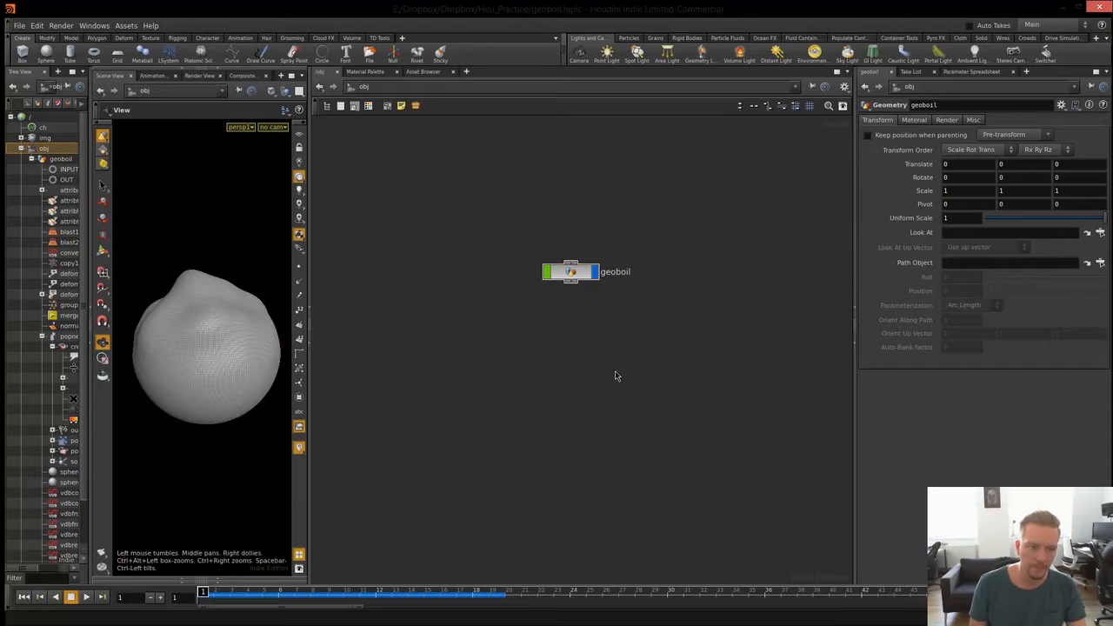
pyautogui.rightClick(570, 272)
pyautogui.click(572, 277)
pyautogui.rightClick(571, 276)
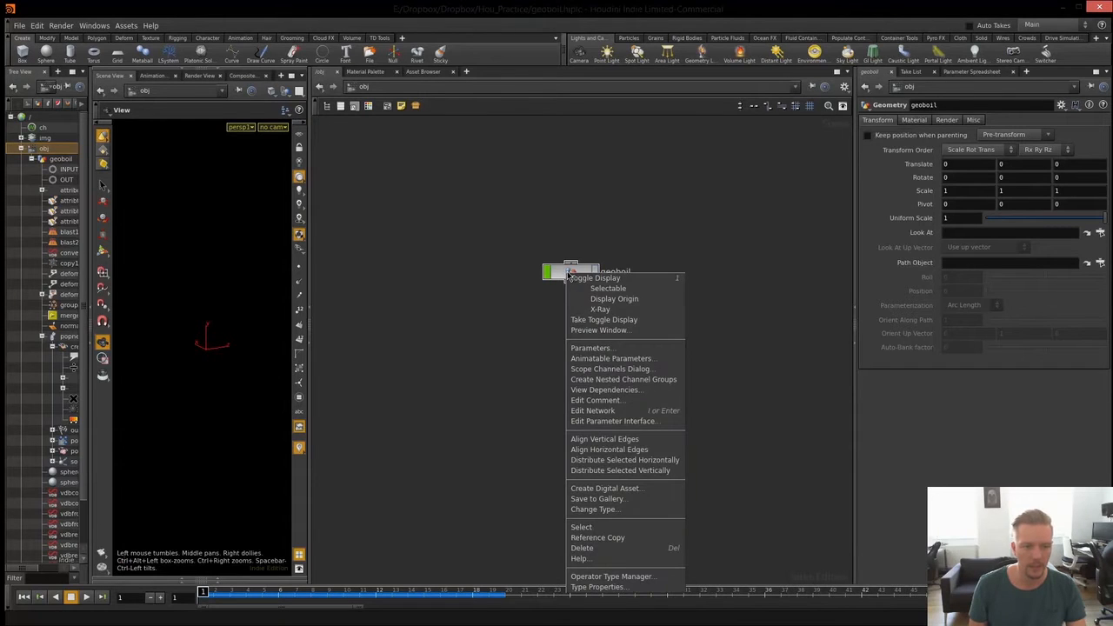
pyautogui.click(595, 278)
# - Move the geoboil node higher in the network and start a digital asset from it with the operator name Geoboil
pyautogui.moveTo(571, 275); pyautogui.dragTo(578, 192)
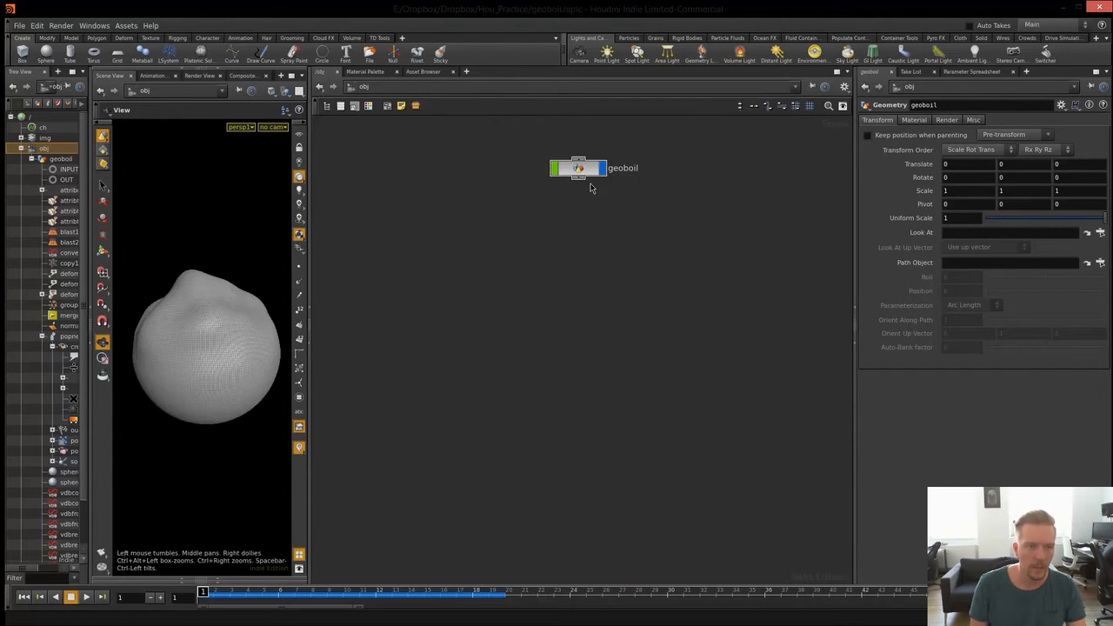
pyautogui.rightClick(572, 169)
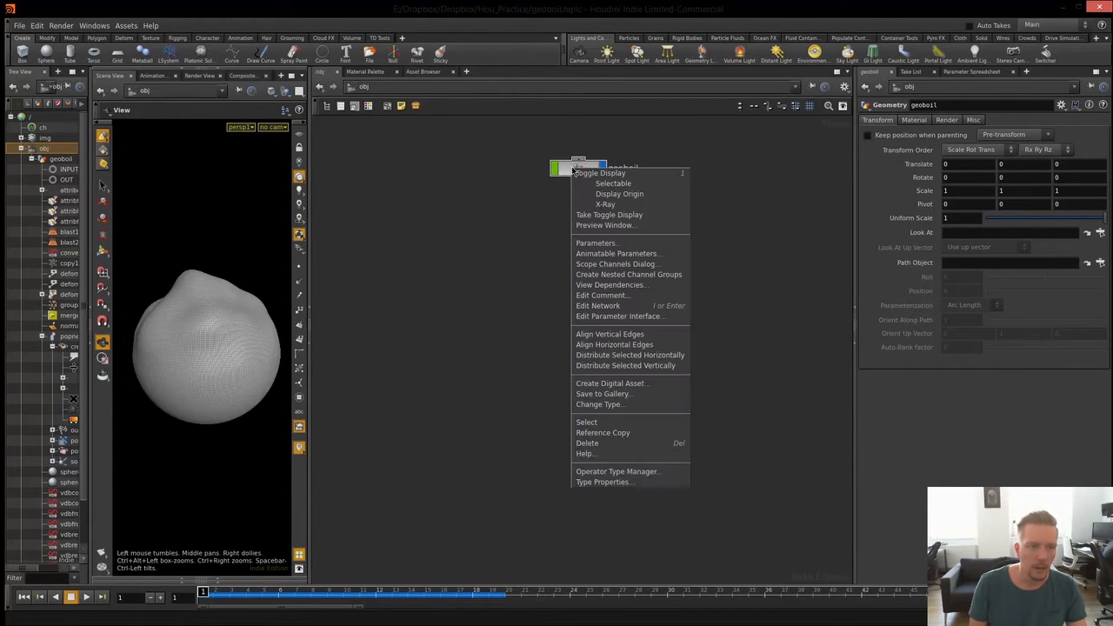
pyautogui.click(609, 384)
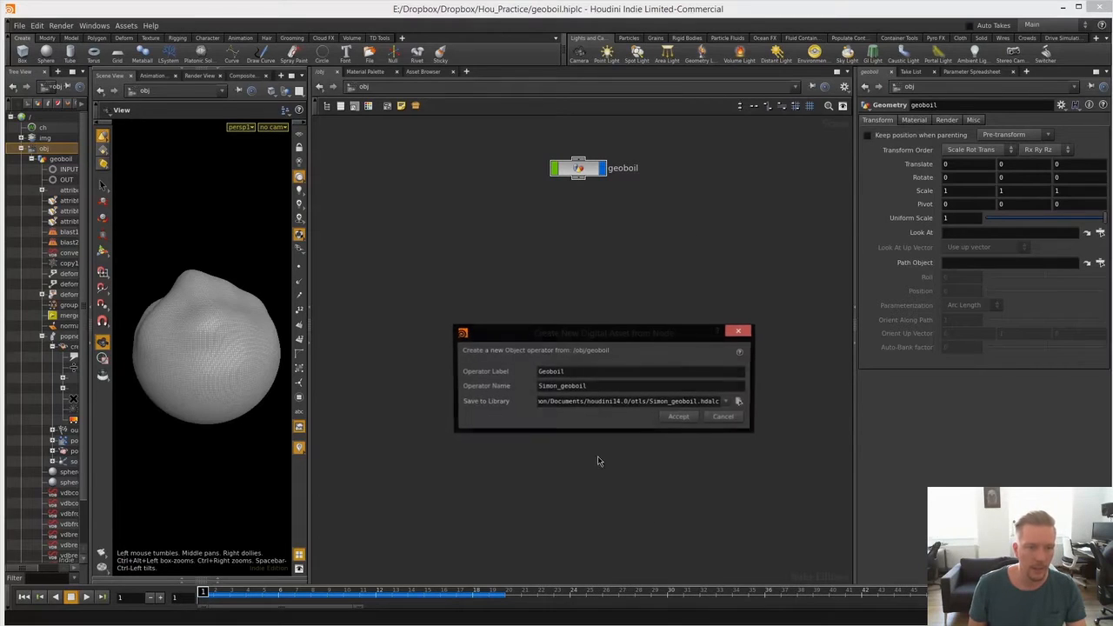
pyautogui.doubleClick(561, 388)
pyautogui.write('Geoboil')
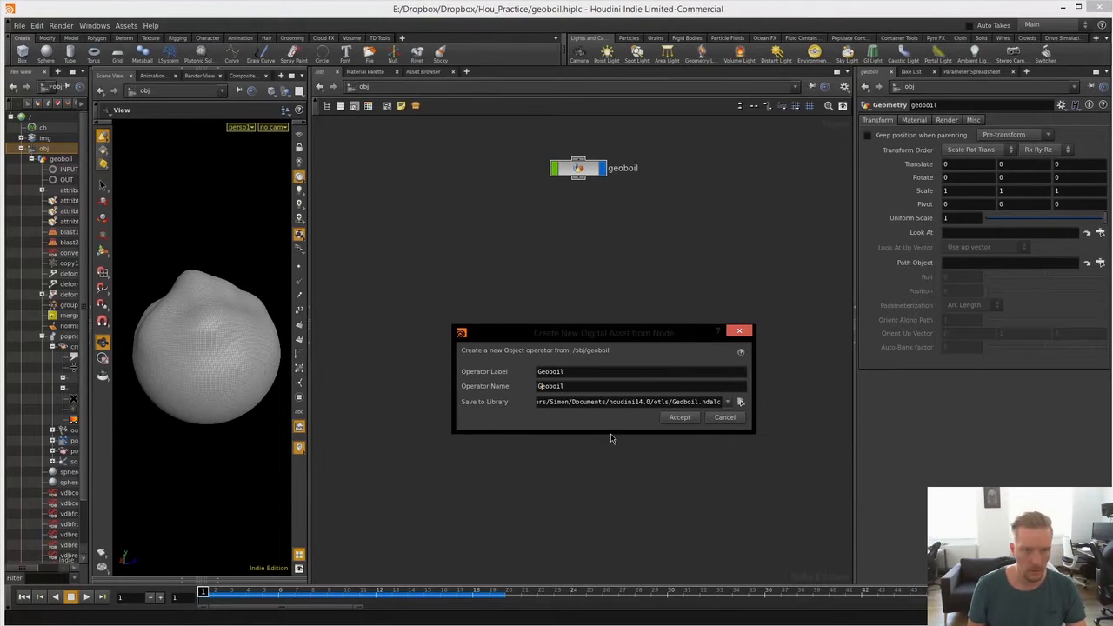
# - Save the asset to the library $JOB/Desktop/HDA_demo/geoboil.hdalc, leaving the modified parameter layouts unchanged
pyautogui.click(742, 402)
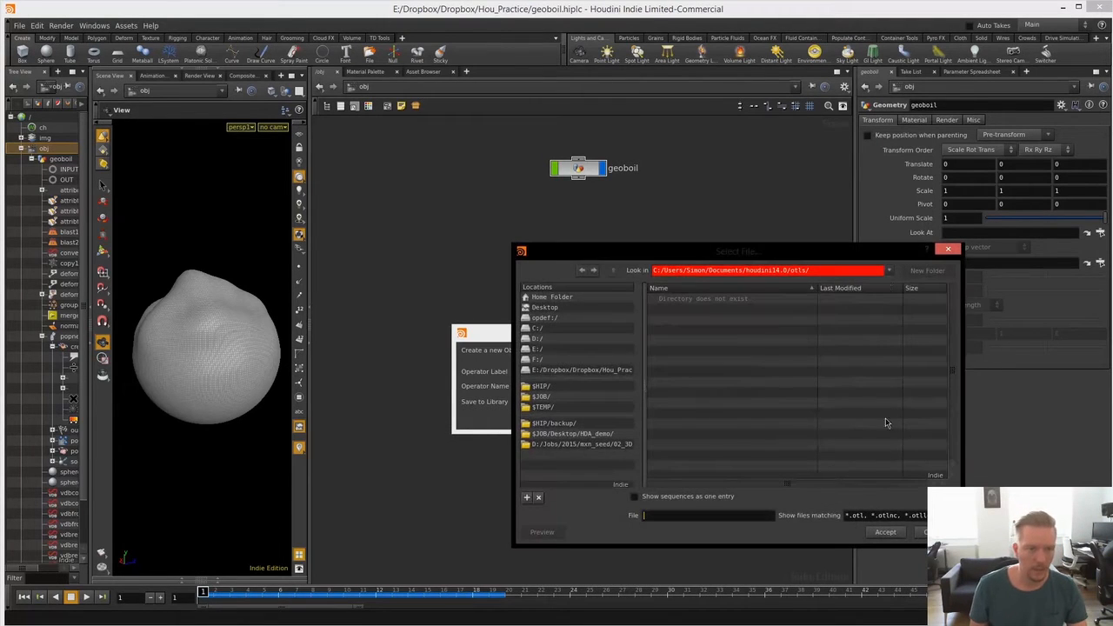
pyautogui.click(570, 434)
pyautogui.write('geoboil.hdalc')
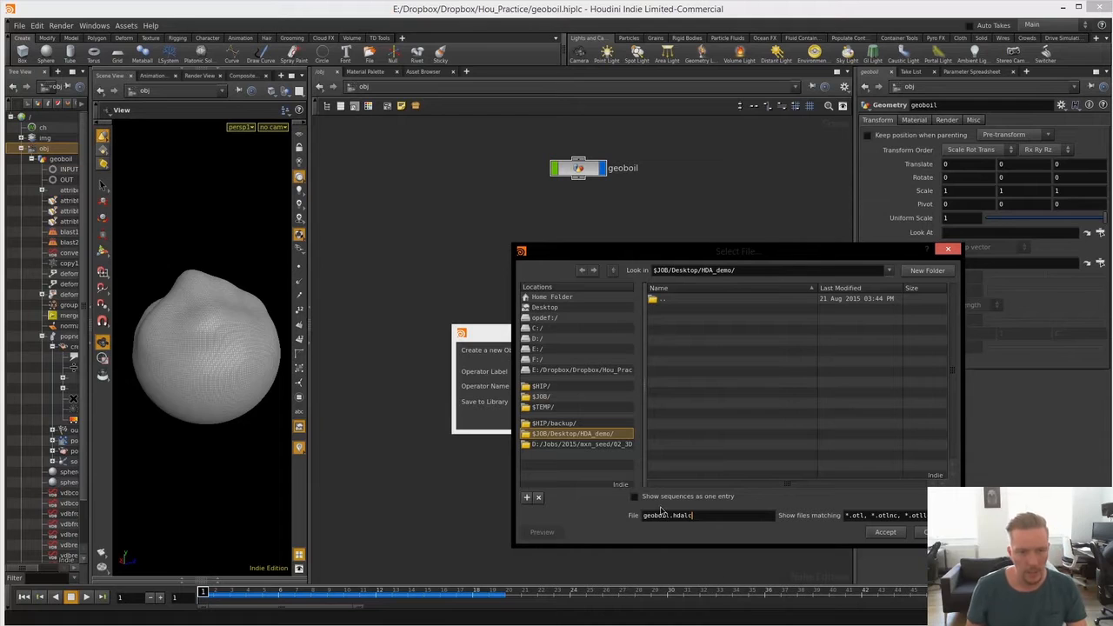
pyautogui.click(886, 533)
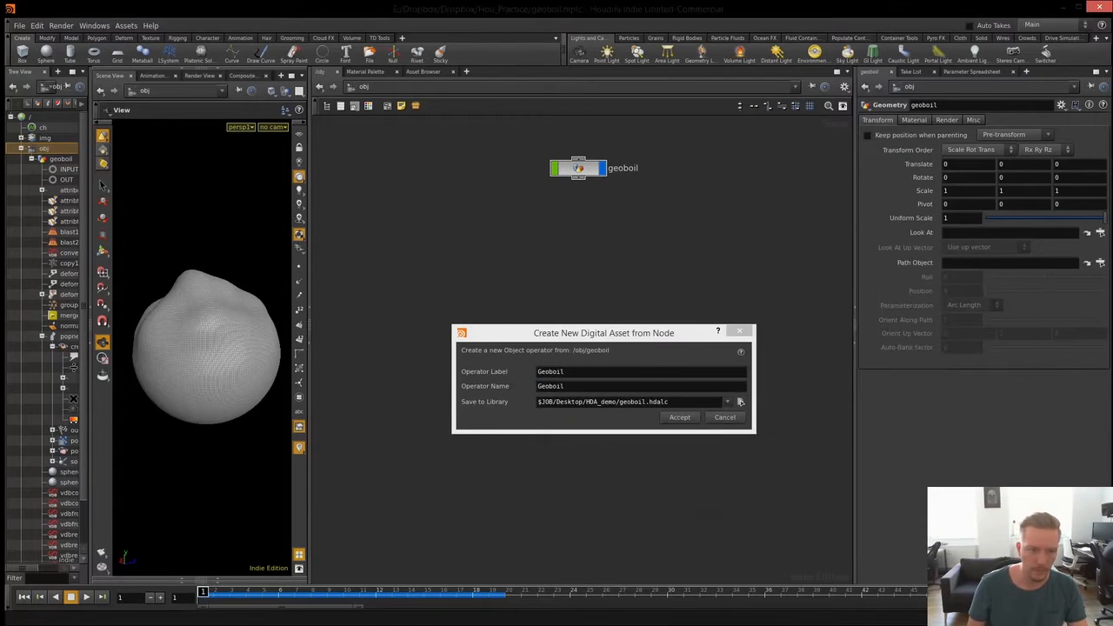
pyautogui.click(678, 419)
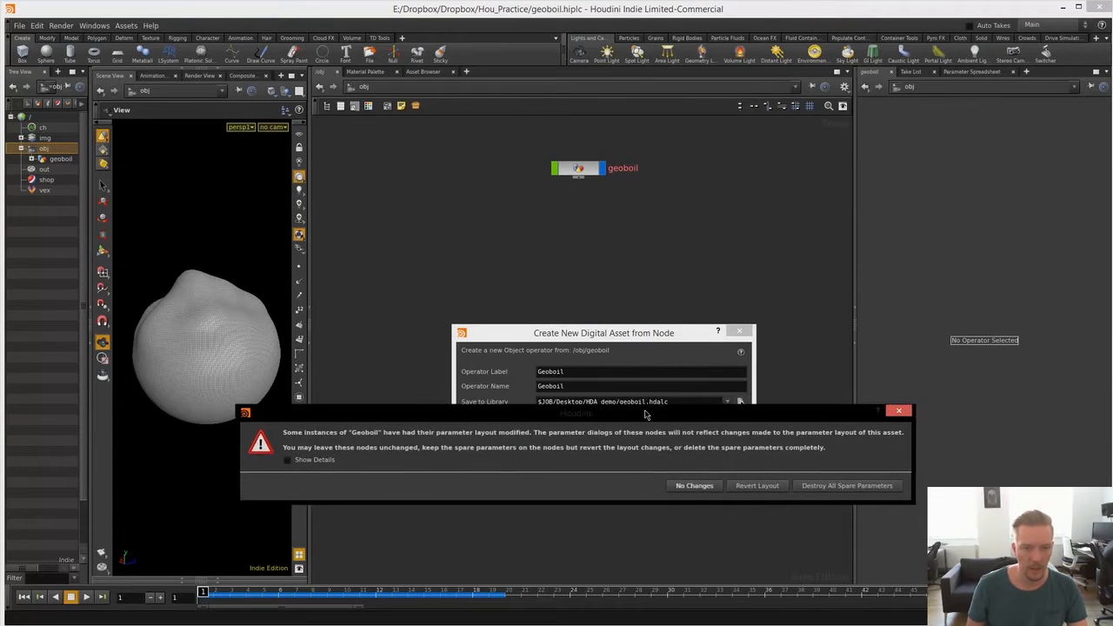
pyautogui.click(703, 487)
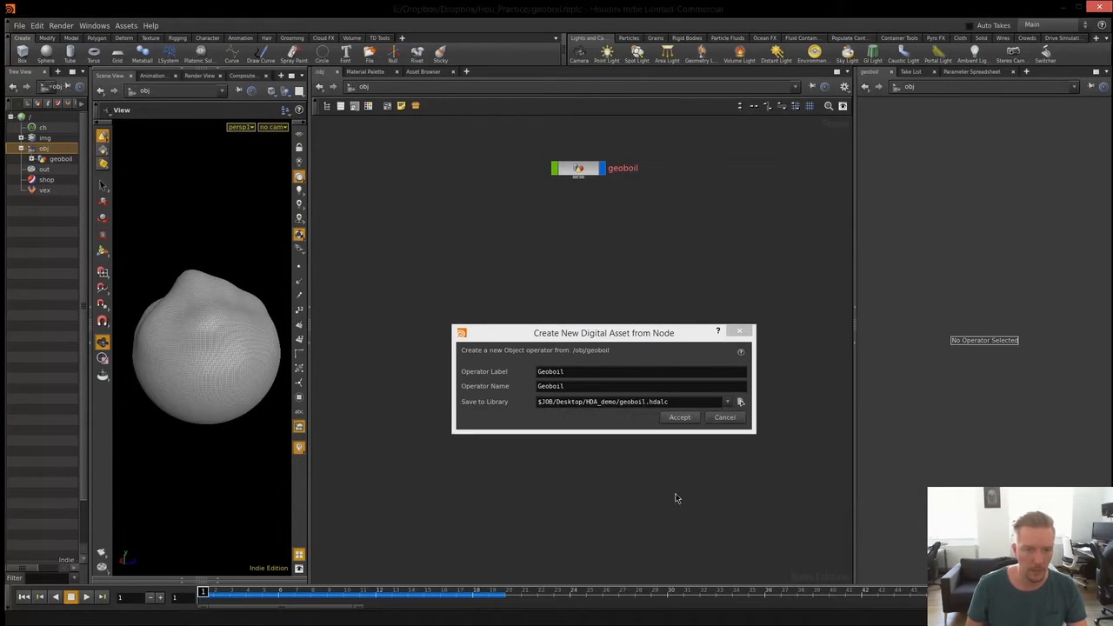
# - Bring the asset's type properties fully into view and collapse the Transform, Material and Render folders of its existing parameters
pyautogui.moveTo(1039, 225); pyautogui.dragTo(525, 289)
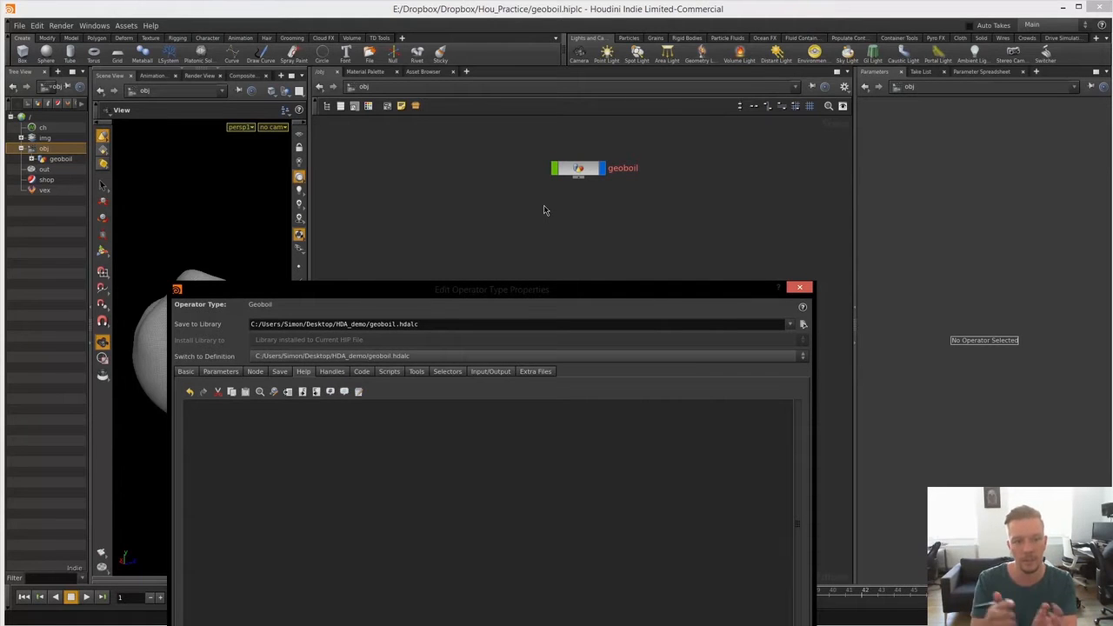
pyautogui.moveTo(437, 296); pyautogui.dragTo(399, 147)
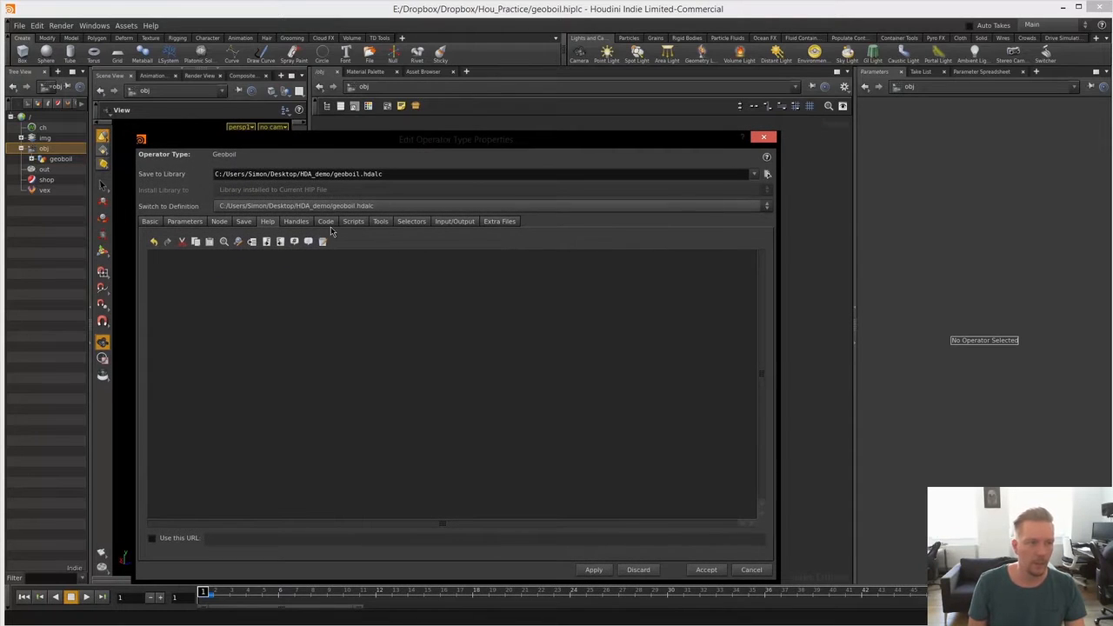
pyautogui.click(184, 223)
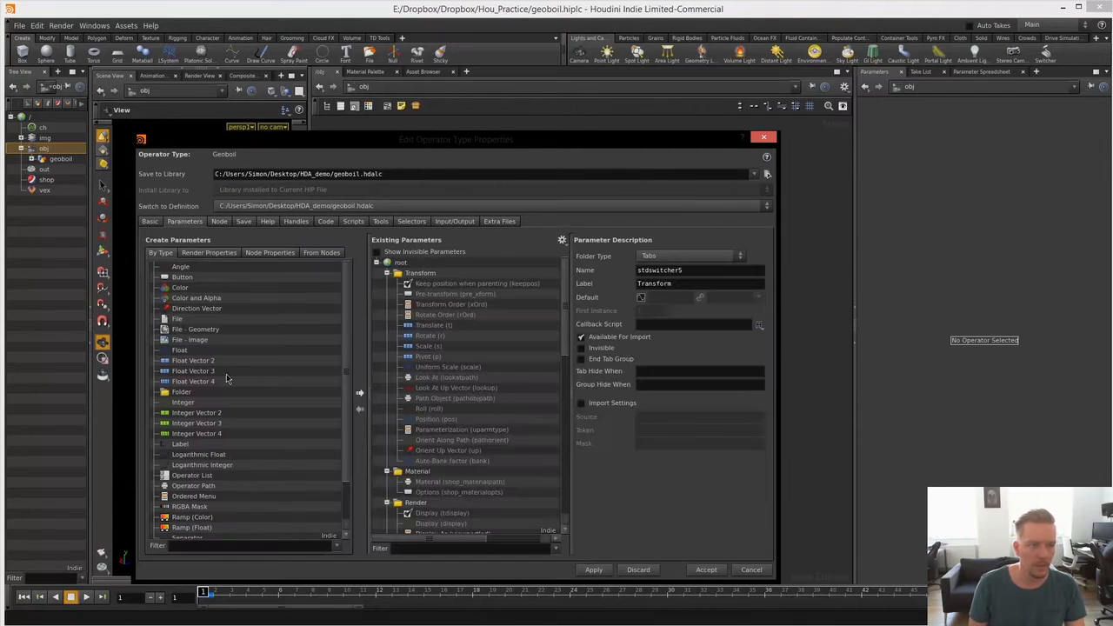
pyautogui.click(388, 275)
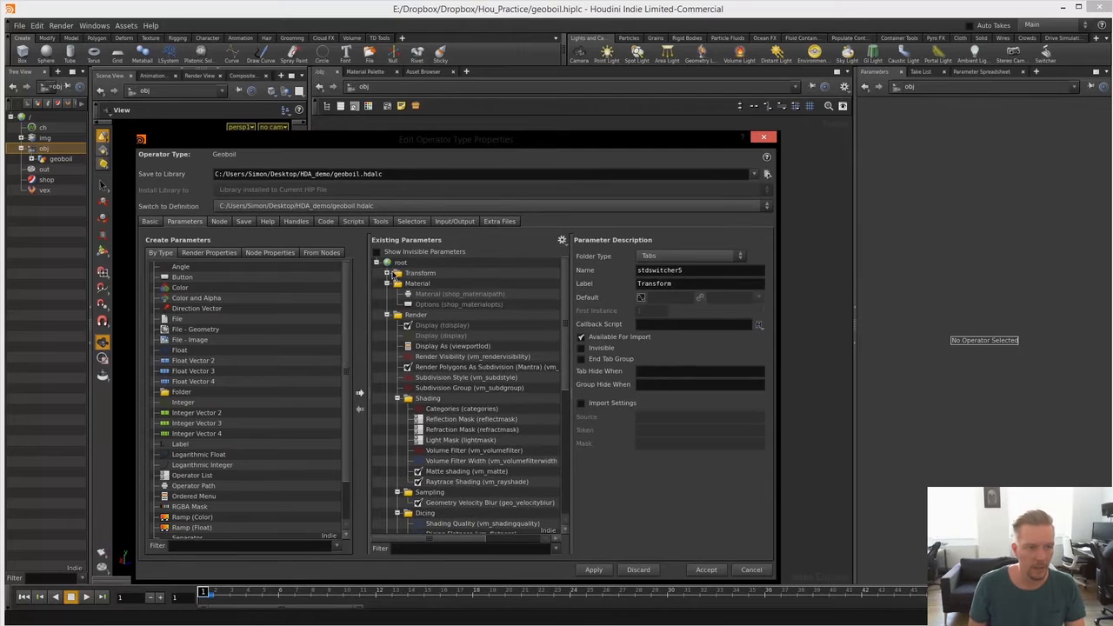
pyautogui.click(397, 316)
pyautogui.click(390, 283)
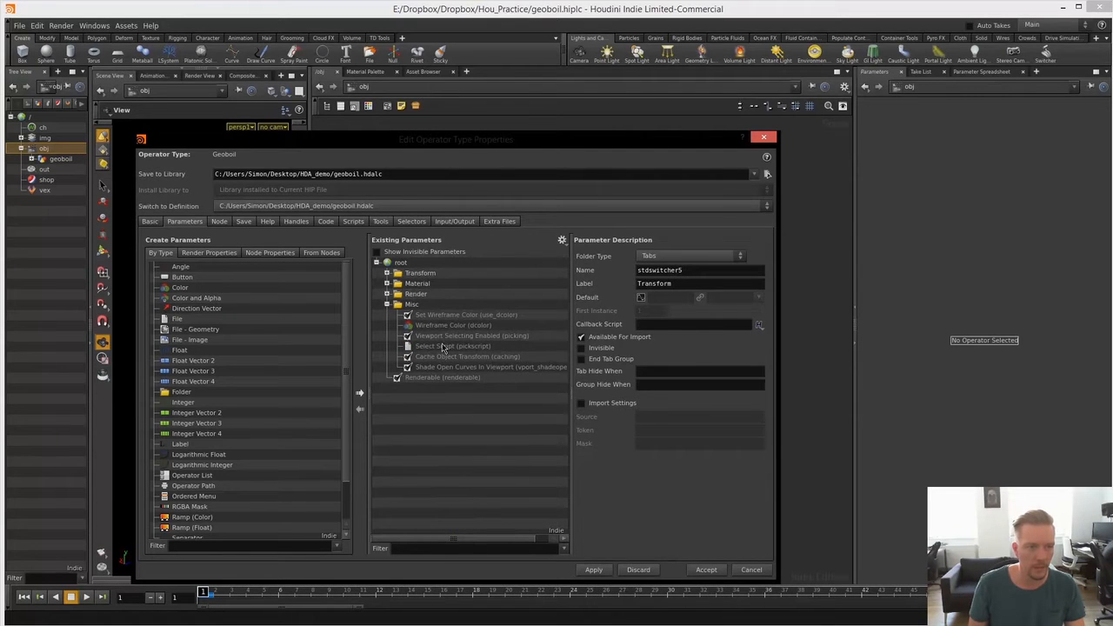
# - Make the asset's existing Transform, Material, Render and Misc folders and the Renderable parameter invisible
pyautogui.moveTo(521, 154)
pyautogui.mouseDown()
pyautogui.moveTo(529, 288)
pyautogui.moveTo(539, 163)
pyautogui.mouseUp()
pyautogui.click(406, 313)
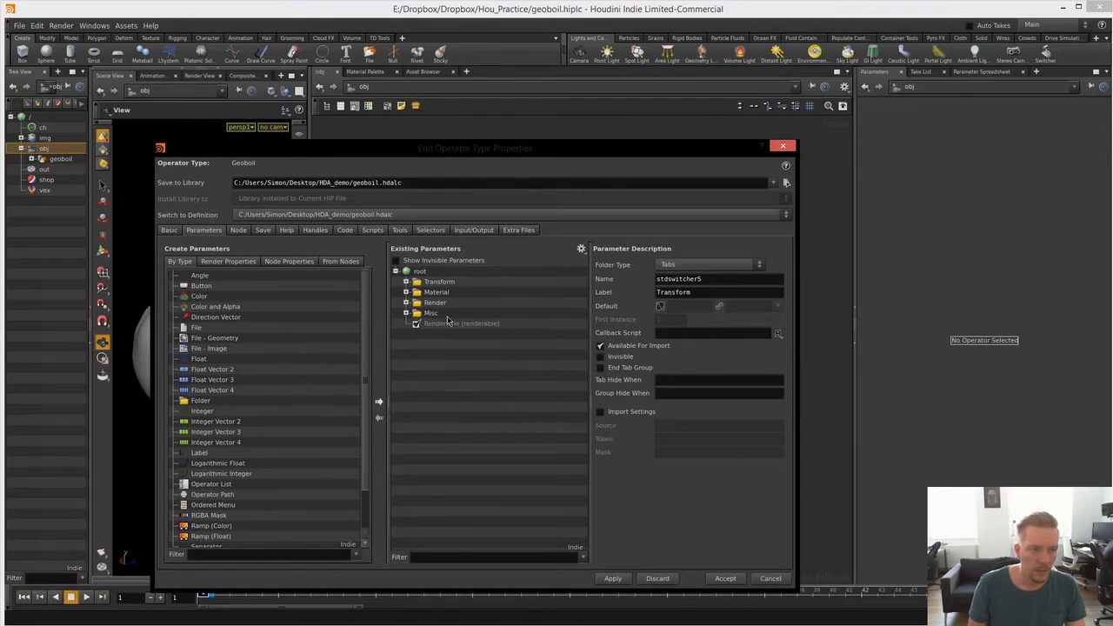
pyautogui.doubleClick(441, 283)
pyautogui.click(474, 350)
pyautogui.click(600, 356)
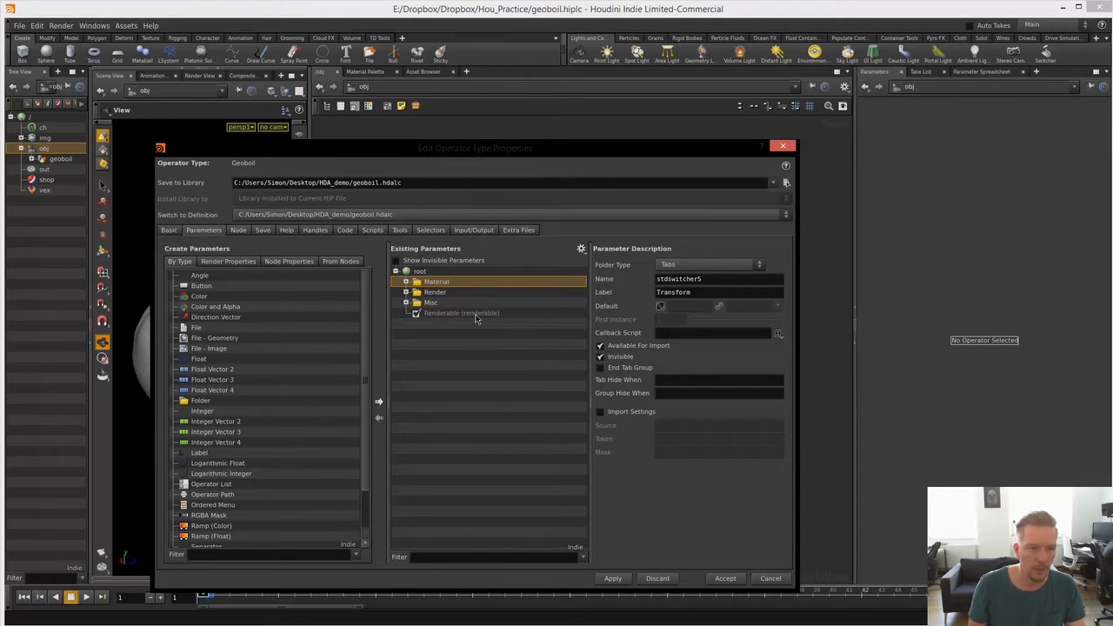
pyautogui.click(600, 356)
pyautogui.click(447, 284)
pyautogui.click(602, 357)
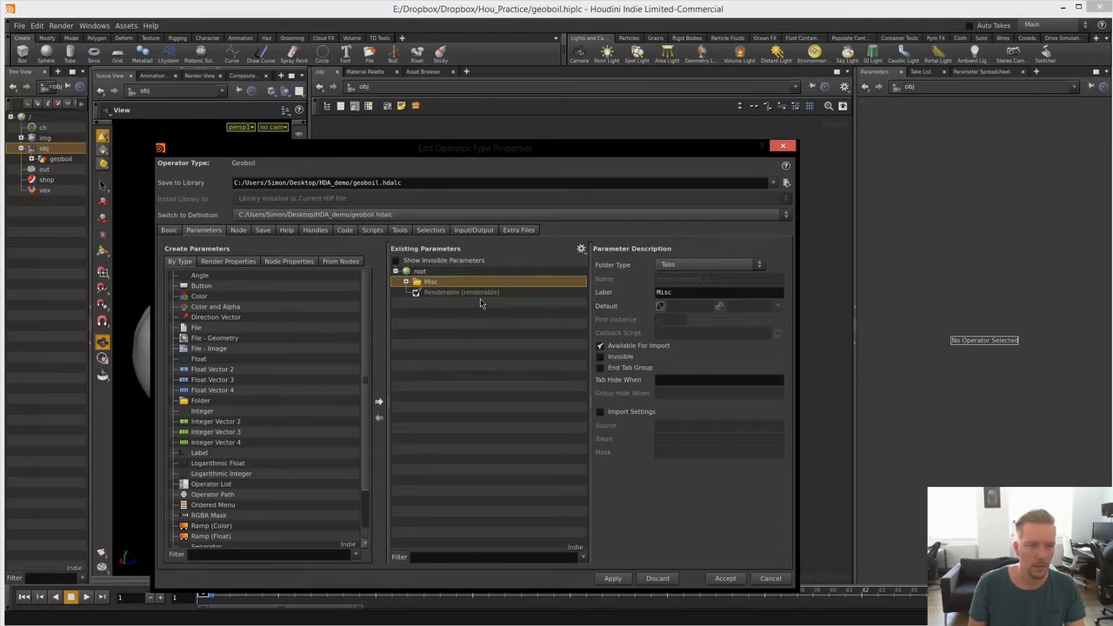
pyautogui.click(601, 357)
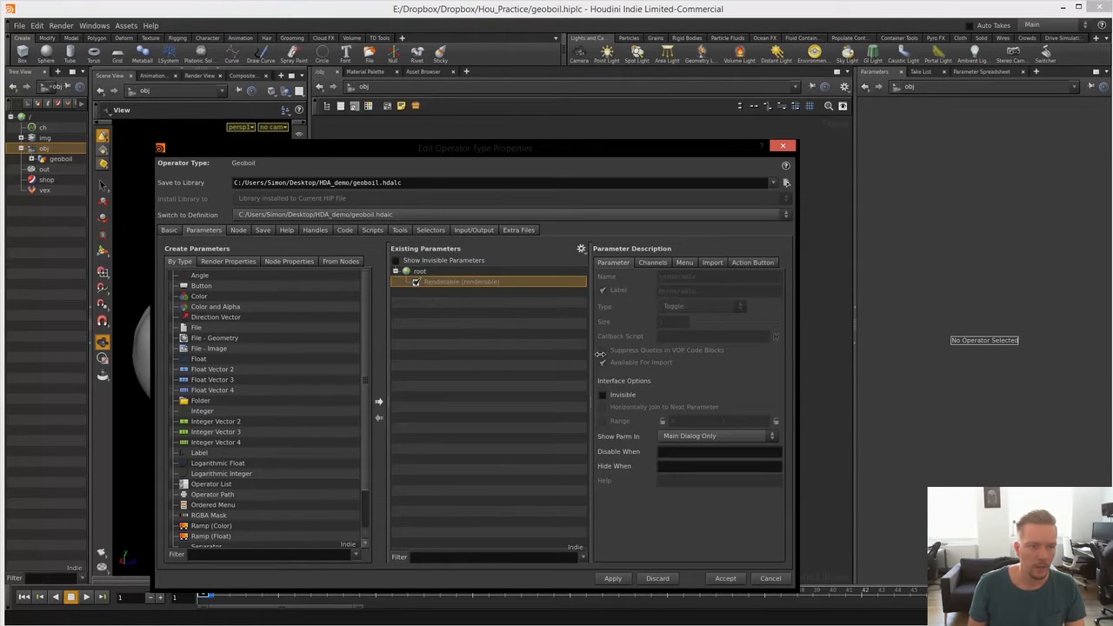
pyautogui.click(604, 397)
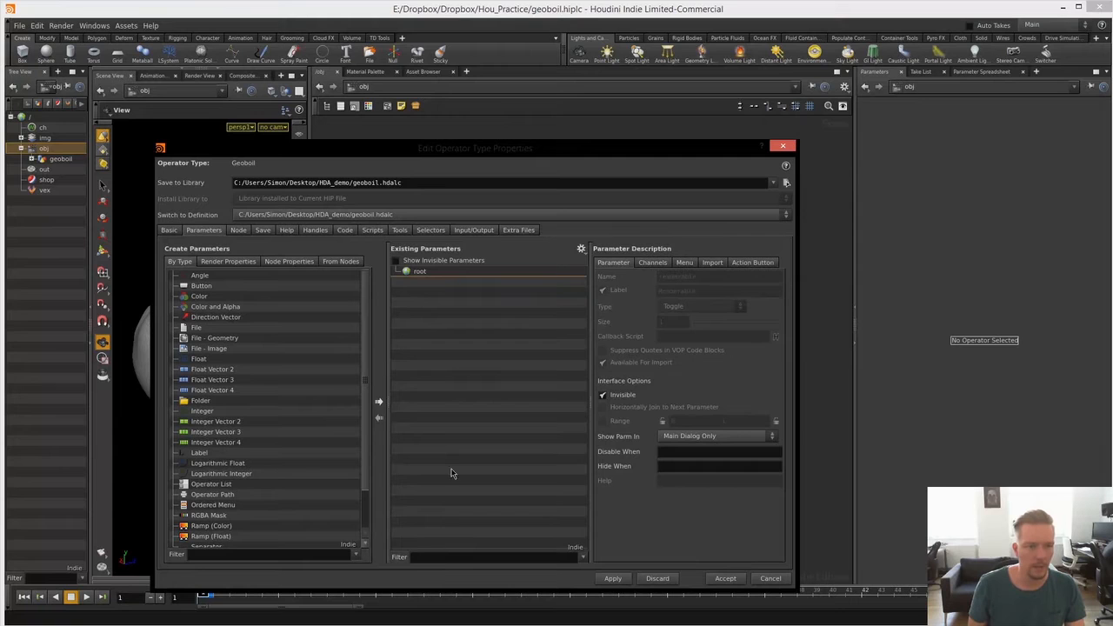
# - Enter the geoboil node's network and make the type properties window narrower
pyautogui.moveTo(601, 150); pyautogui.dragTo(563, 206)
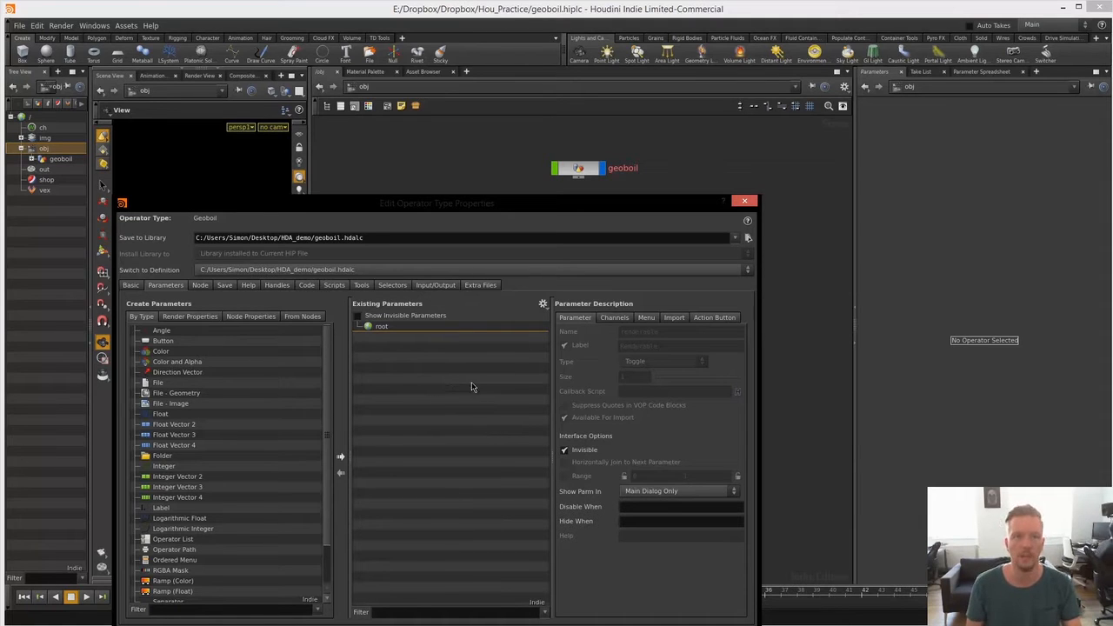
pyautogui.moveTo(501, 210); pyautogui.dragTo(527, 200)
pyautogui.moveTo(679, 155); pyautogui.dragTo(767, 129, button='middle')
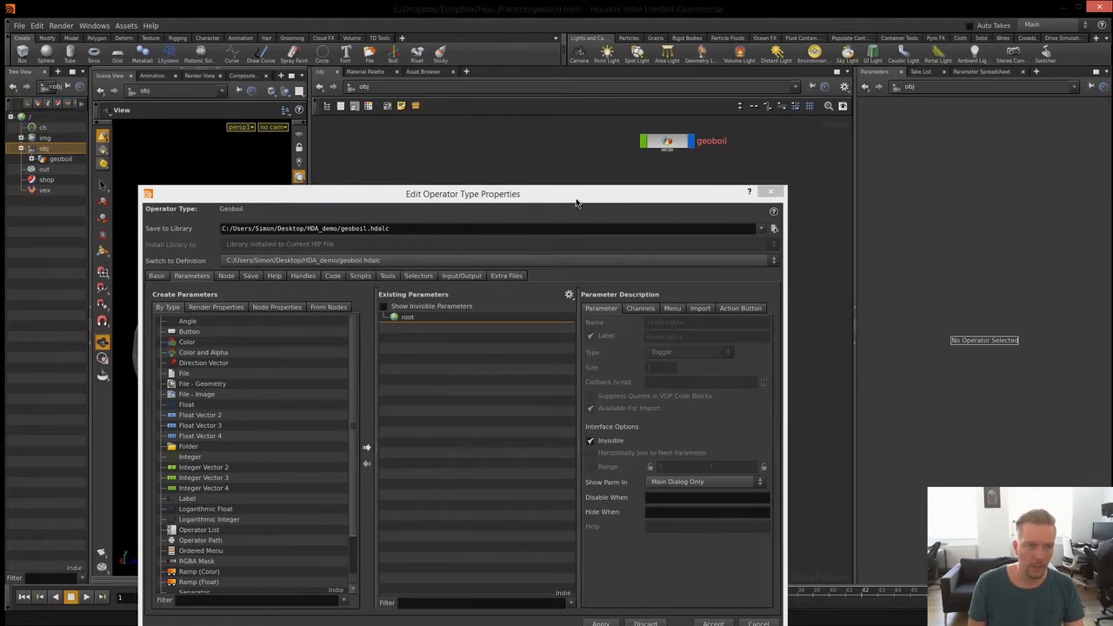
pyautogui.moveTo(576, 199); pyautogui.dragTo(518, 170)
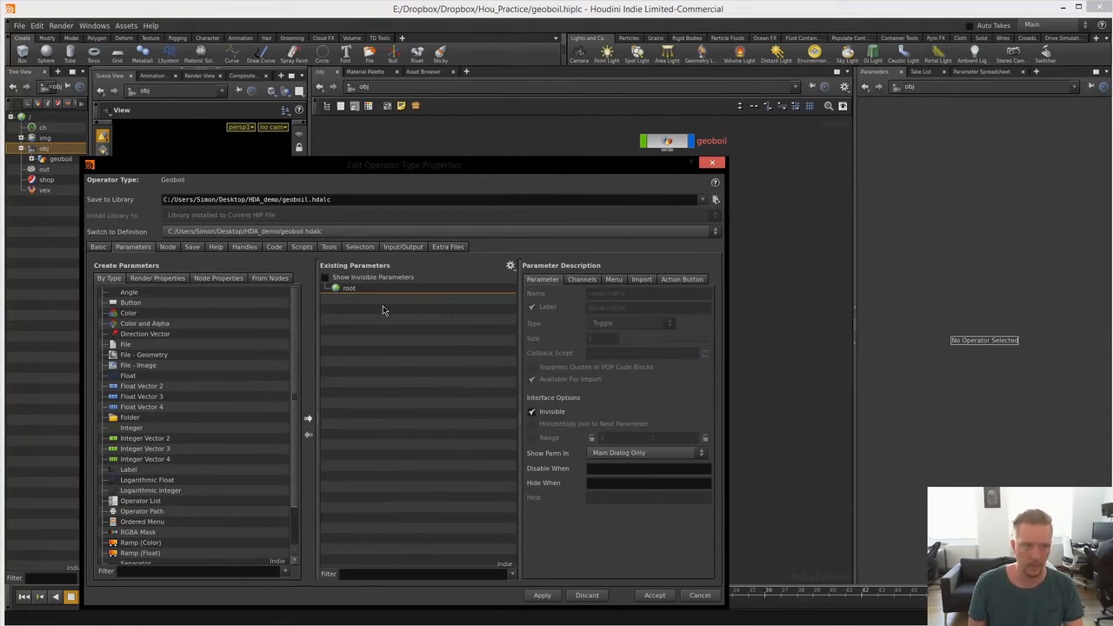
pyautogui.moveTo(629, 174); pyautogui.dragTo(746, 145)
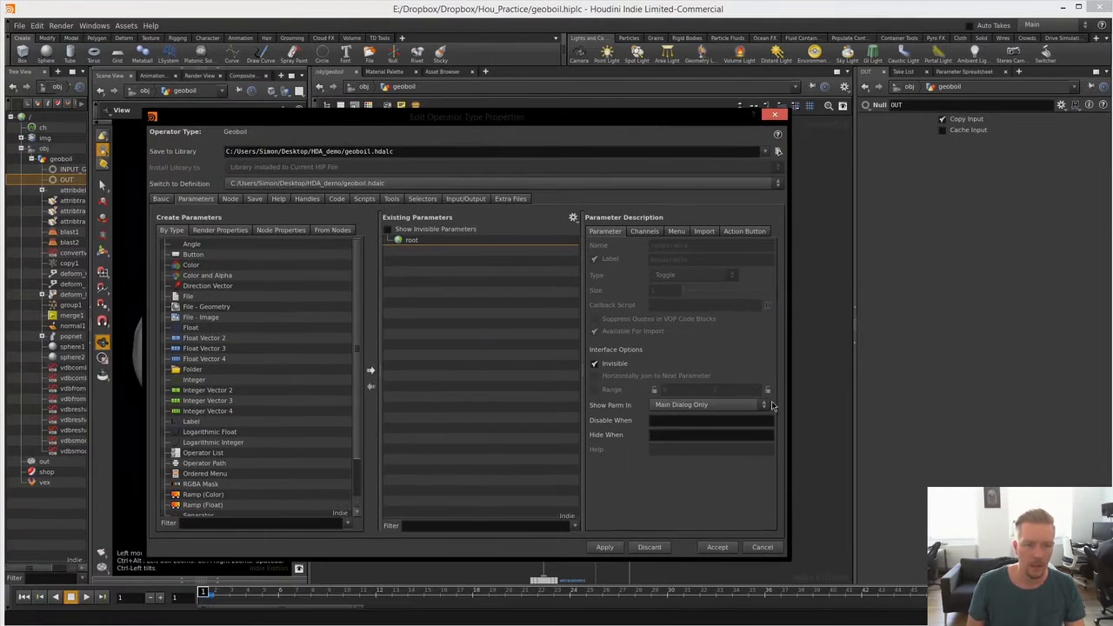
pyautogui.moveTo(789, 559); pyautogui.dragTo(457, 513)
pyautogui.moveTo(539, 511); pyautogui.dragTo(723, 513)
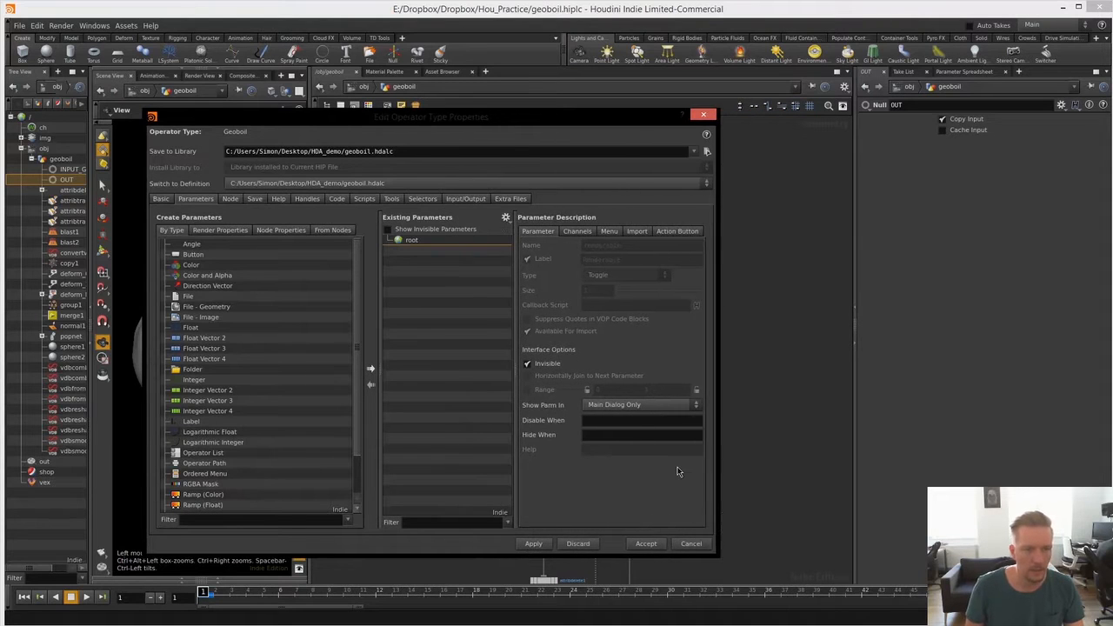
# - Move the type properties window off the network and select the sphere1 node above INPUT_GEO
pyautogui.moveTo(519, 115); pyautogui.dragTo(280, 196)
pyautogui.moveTo(744, 361); pyautogui.dragTo(818, 119, button='middle')
pyautogui.moveTo(785, 458); pyautogui.dragTo(797, 591, button='middle')
pyautogui.moveTo(757, 289); pyautogui.dragTo(754, 378, button='middle')
pyautogui.moveTo(693, 340); pyautogui.dragTo(739, 328, button='right')
pyautogui.moveTo(687, 358); pyautogui.dragTo(742, 350, button='middle')
pyautogui.moveTo(314, 188); pyautogui.dragTo(330, 171)
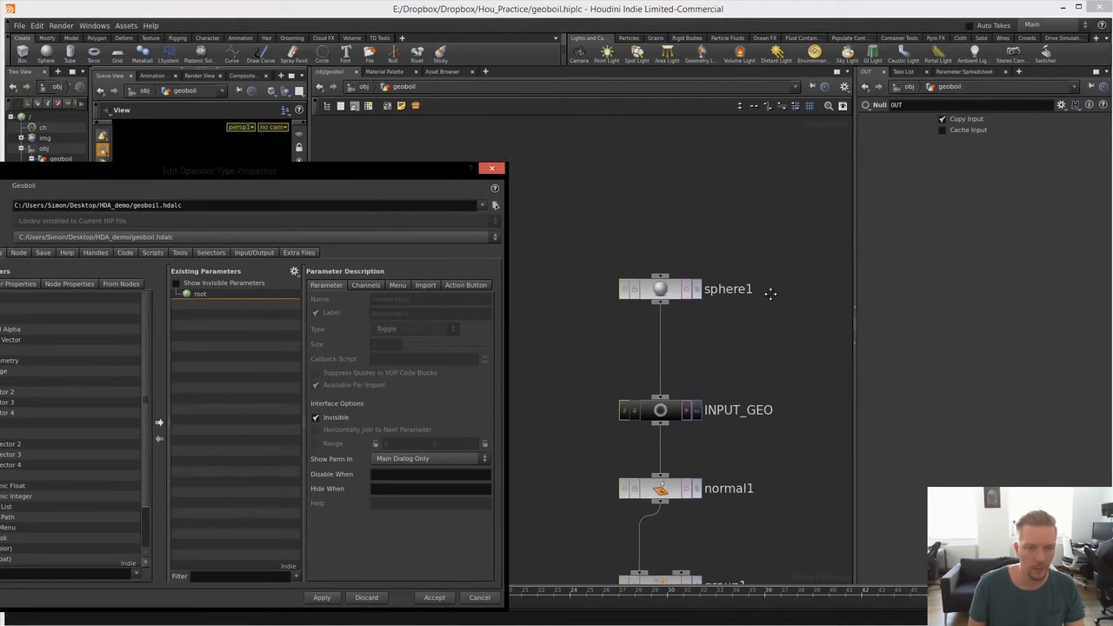
pyautogui.moveTo(771, 292); pyautogui.dragTo(774, 321, button='middle')
pyautogui.moveTo(764, 264); pyautogui.dragTo(695, 318)
pyautogui.moveTo(713, 381); pyautogui.dragTo(750, 344, button='middle')
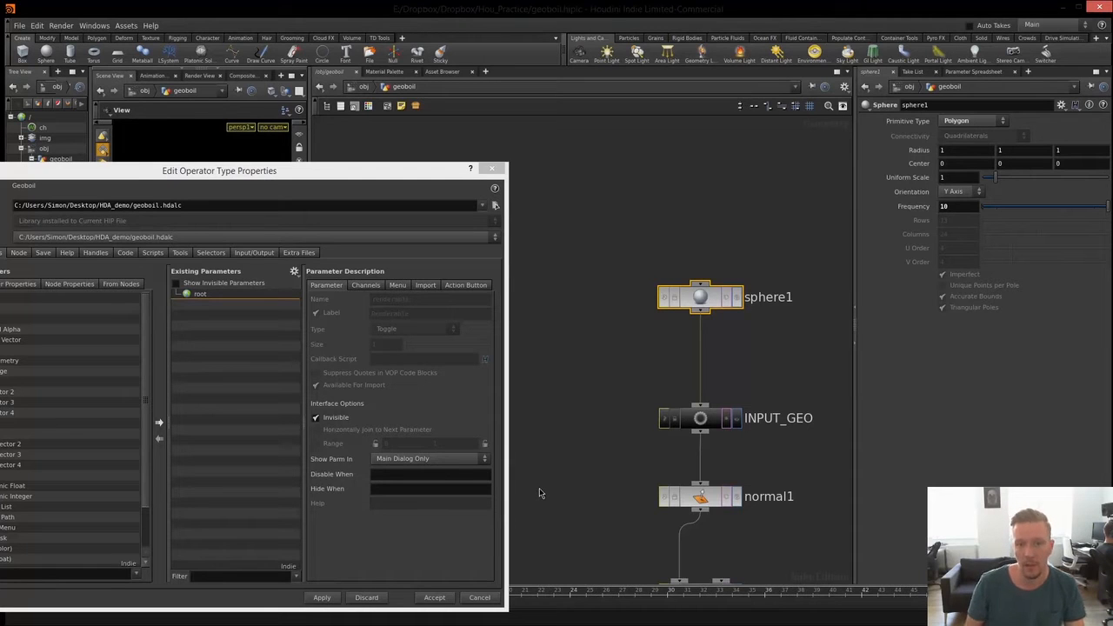
# - Add an Object Merge node beside sphere1
pyautogui.press('h')
pyautogui.press('Tab')
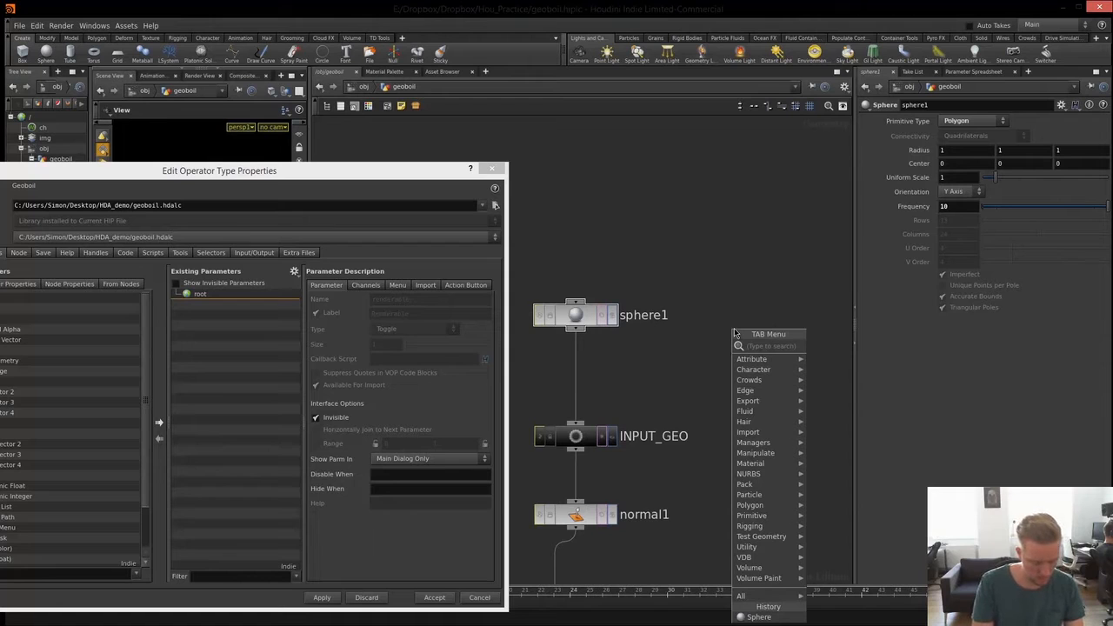
pyautogui.write('ob')
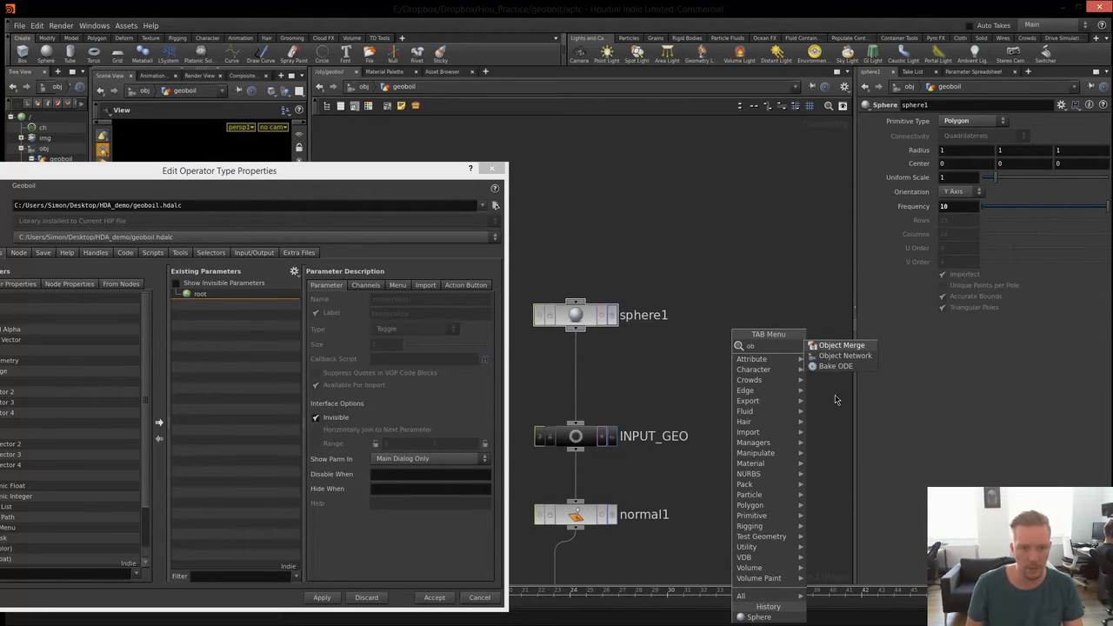
pyautogui.press('Return')
pyautogui.click(756, 318)
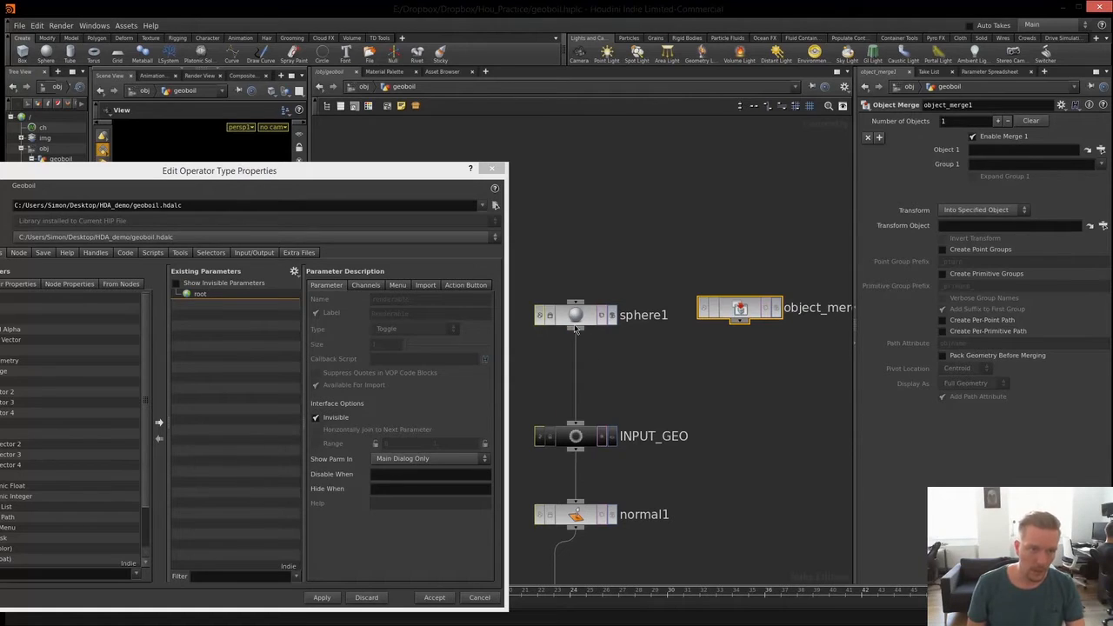
# - Delete sphere1, connect the Object Merge node to INPUT_GEO in its place and position it above that node
pyautogui.moveTo(575, 322); pyautogui.dragTo(606, 238)
pyautogui.moveTo(678, 194); pyautogui.dragTo(592, 252)
pyautogui.press('Delete')
pyautogui.moveTo(745, 309); pyautogui.dragTo(584, 422)
pyautogui.click(580, 294)
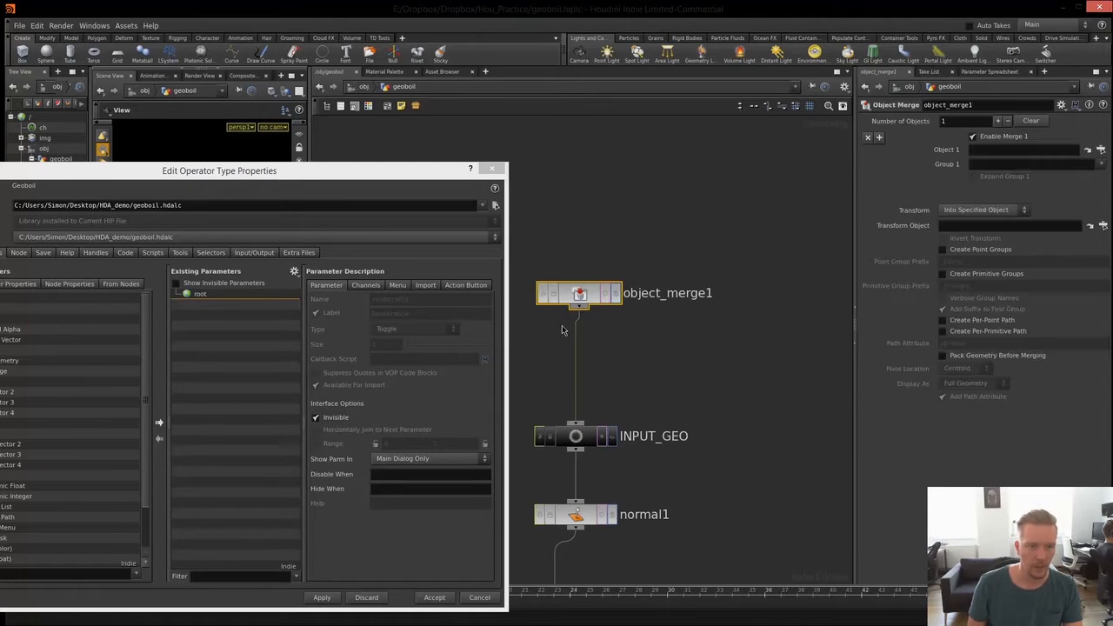
pyautogui.moveTo(578, 301); pyautogui.dragTo(571, 315)
# - Add the Object Merge node's Object 1 parameter to the asset's existing parameters
pyautogui.moveTo(336, 176); pyautogui.dragTo(516, 128)
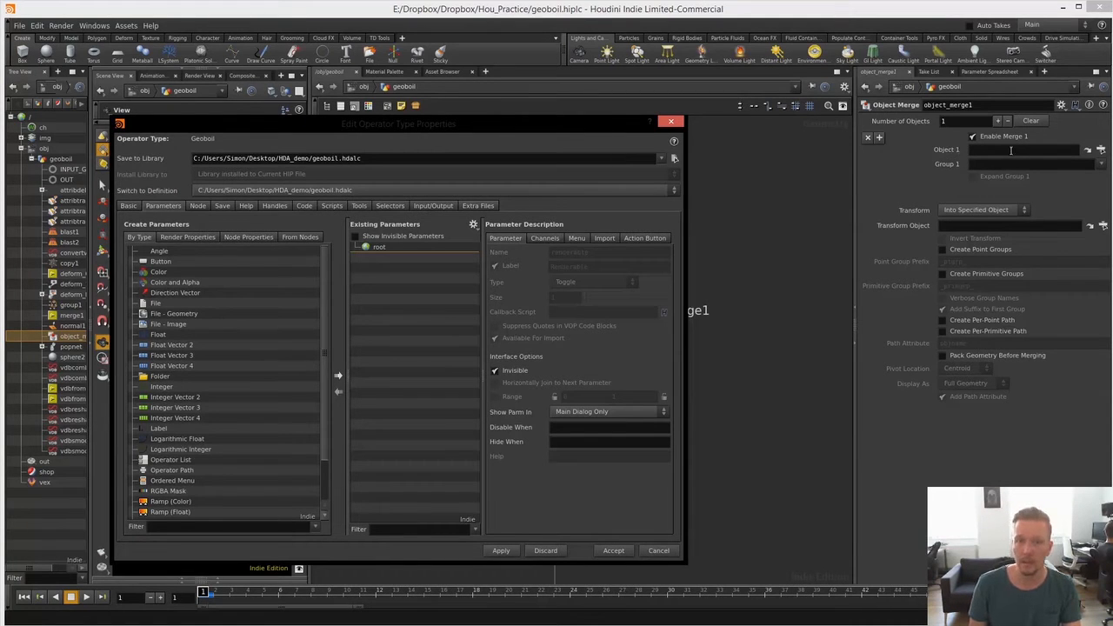
pyautogui.click(1010, 151)
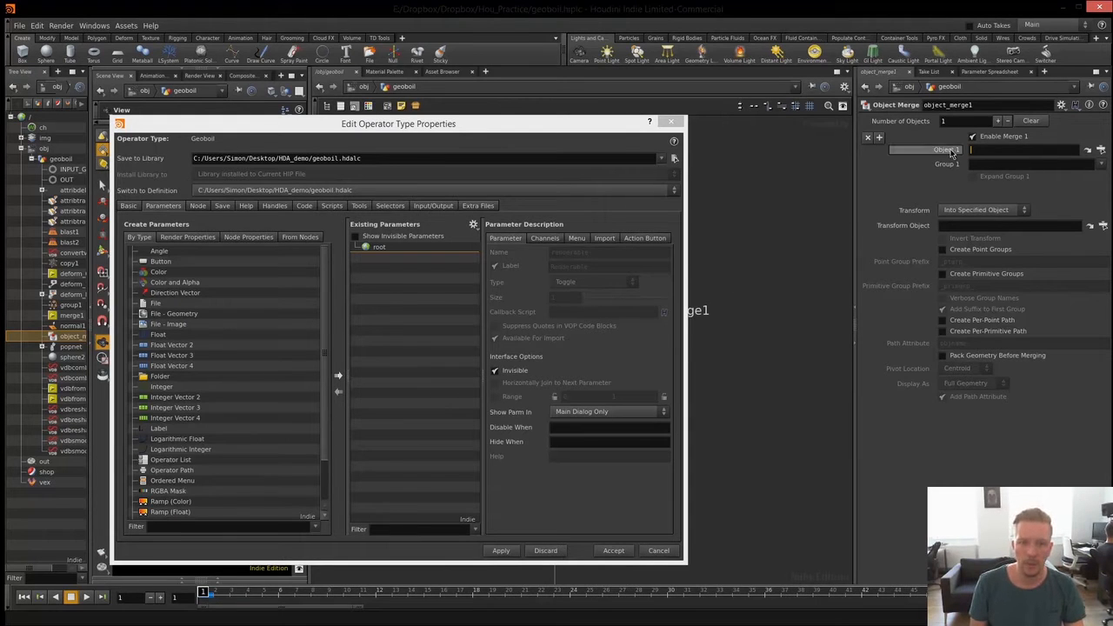
pyautogui.moveTo(951, 154); pyautogui.dragTo(442, 343)
pyautogui.doubleClick(403, 260)
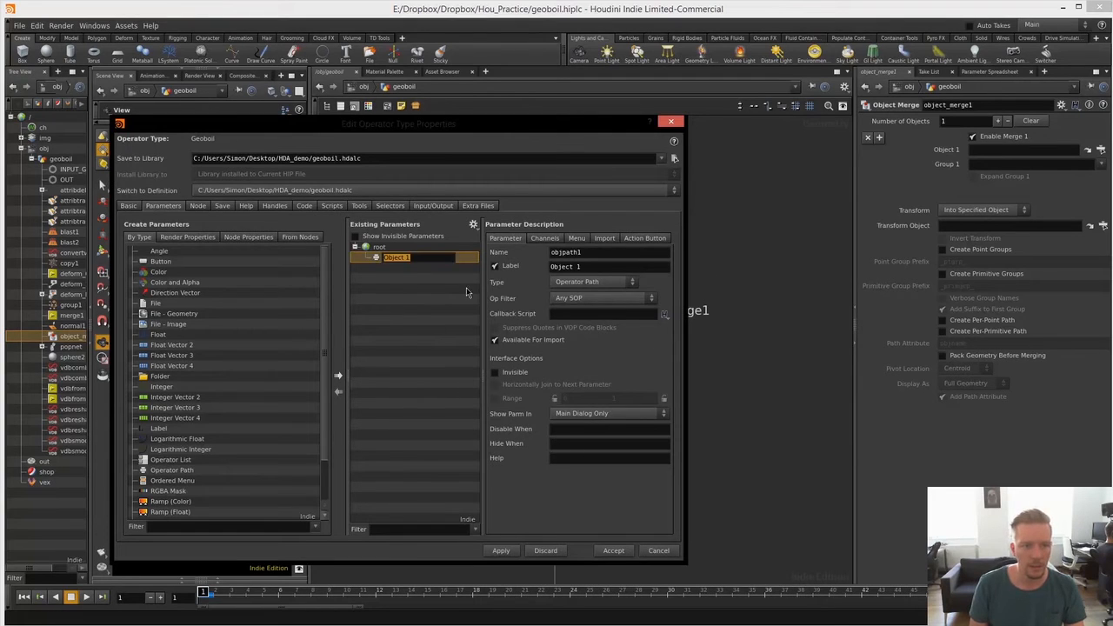
pyautogui.click(427, 279)
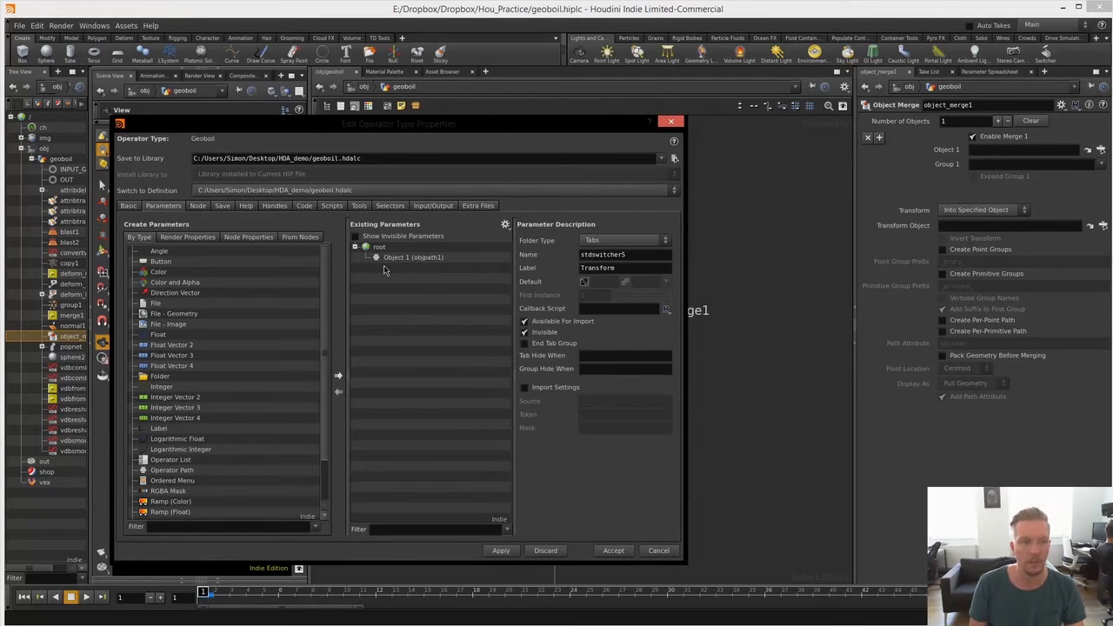
# - Rename the promoted Object 1 parameter to input_geometry with the label Input Geometry
pyautogui.click(389, 259)
pyautogui.doubleClick(601, 253)
pyautogui.write('In')
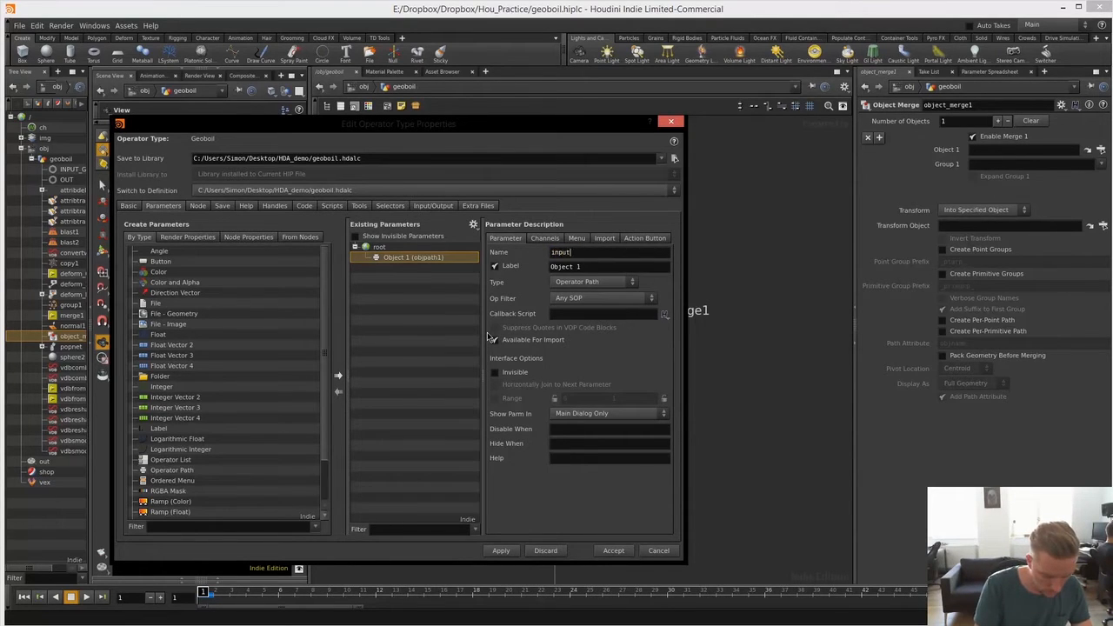
pyautogui.write('put_geometry')
pyautogui.press('Tab')
pyautogui.write('In')
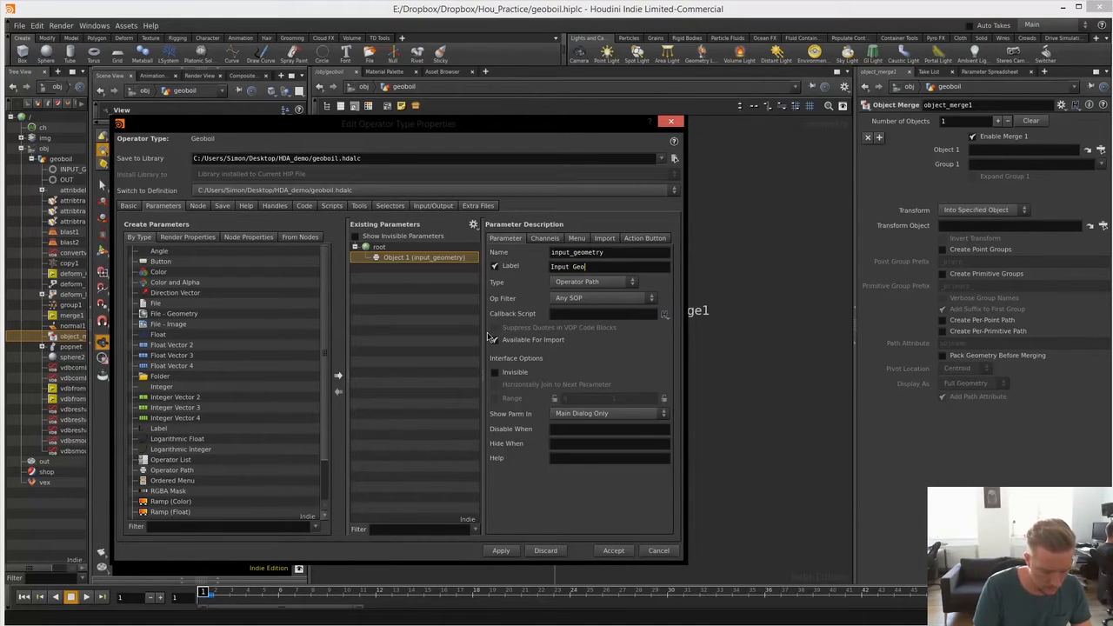
pyautogui.press('Return')
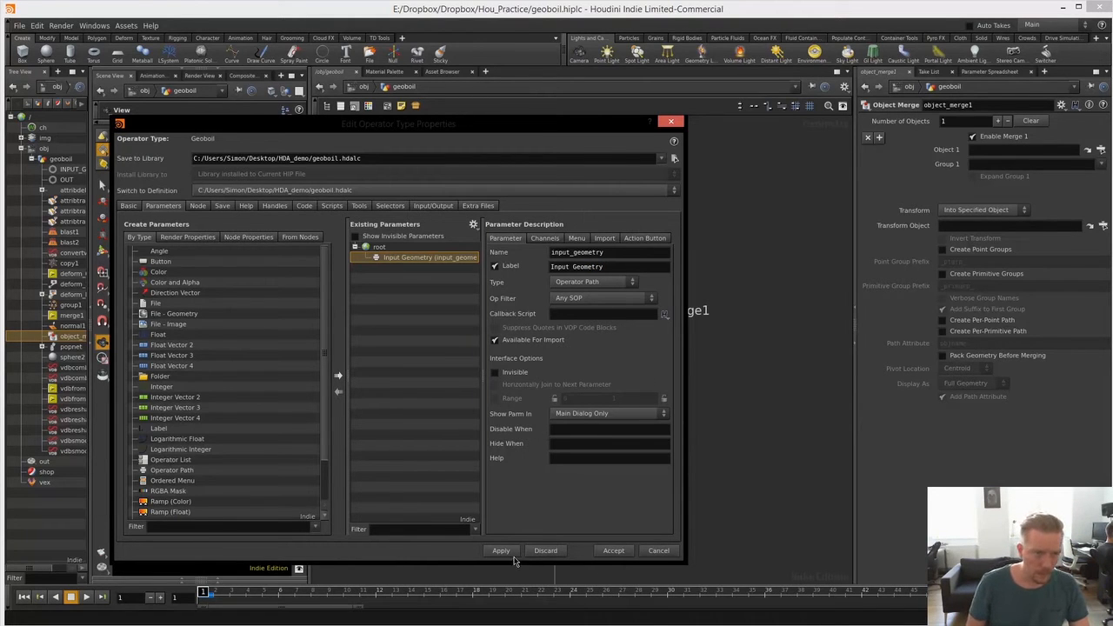
# - Clear the type properties window off the network and select the group1 node below normal1
pyautogui.click(813, 311)
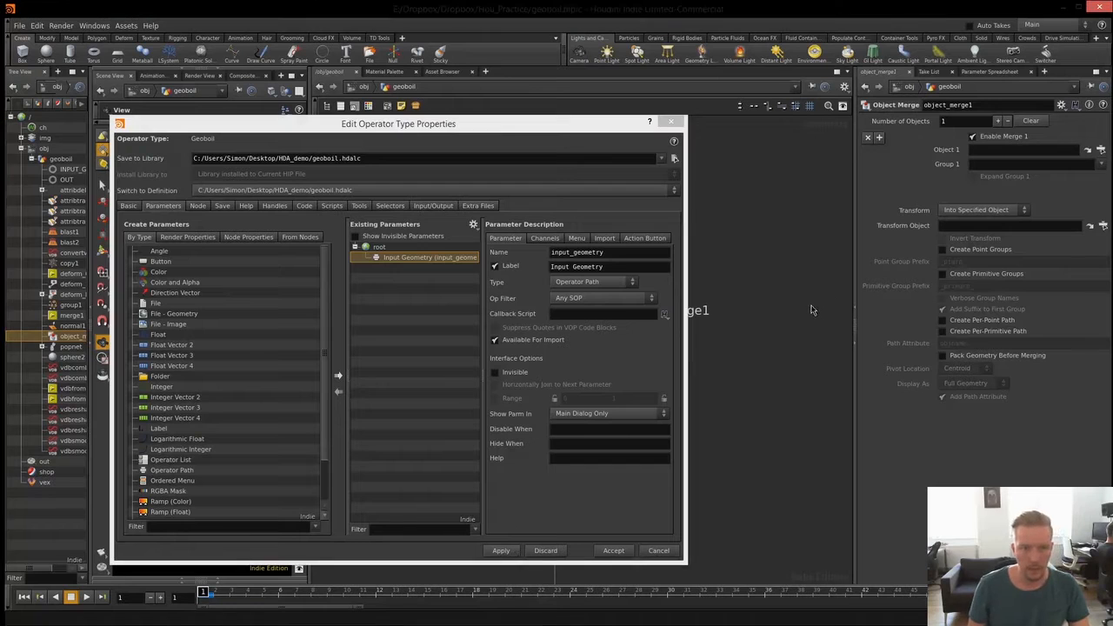
pyautogui.moveTo(784, 261); pyautogui.dragTo(999, 155, button='middle')
pyautogui.moveTo(730, 375); pyautogui.dragTo(694, 197, button='middle')
pyautogui.click(755, 149)
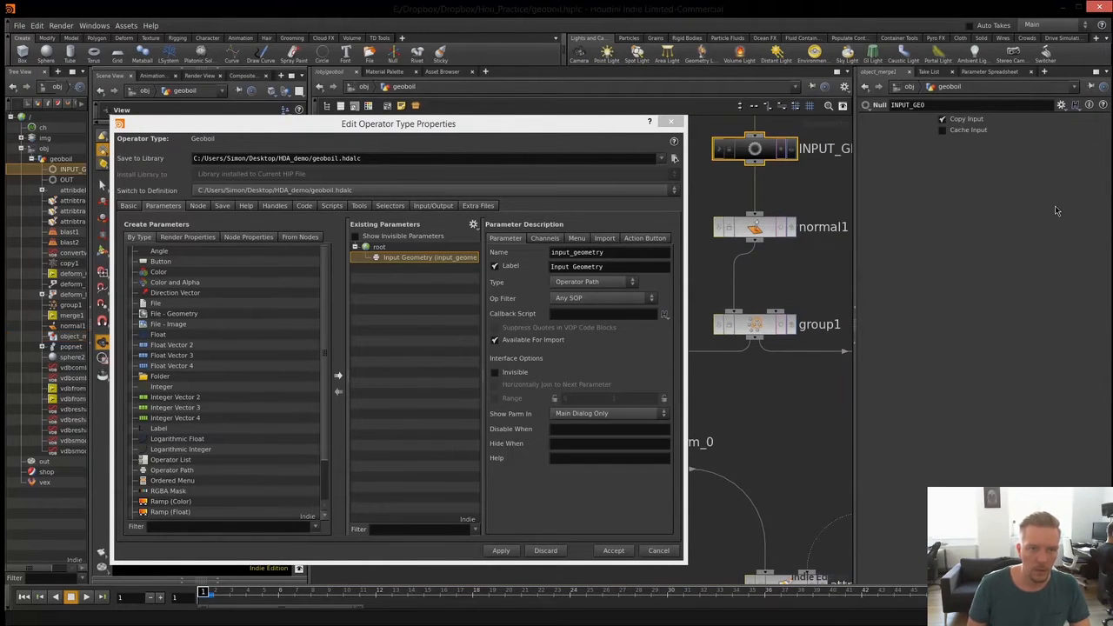
pyautogui.moveTo(402, 126); pyautogui.dragTo(1044, 625)
pyautogui.moveTo(705, 360); pyautogui.dragTo(355, 293, button='middle')
pyautogui.click(547, 300)
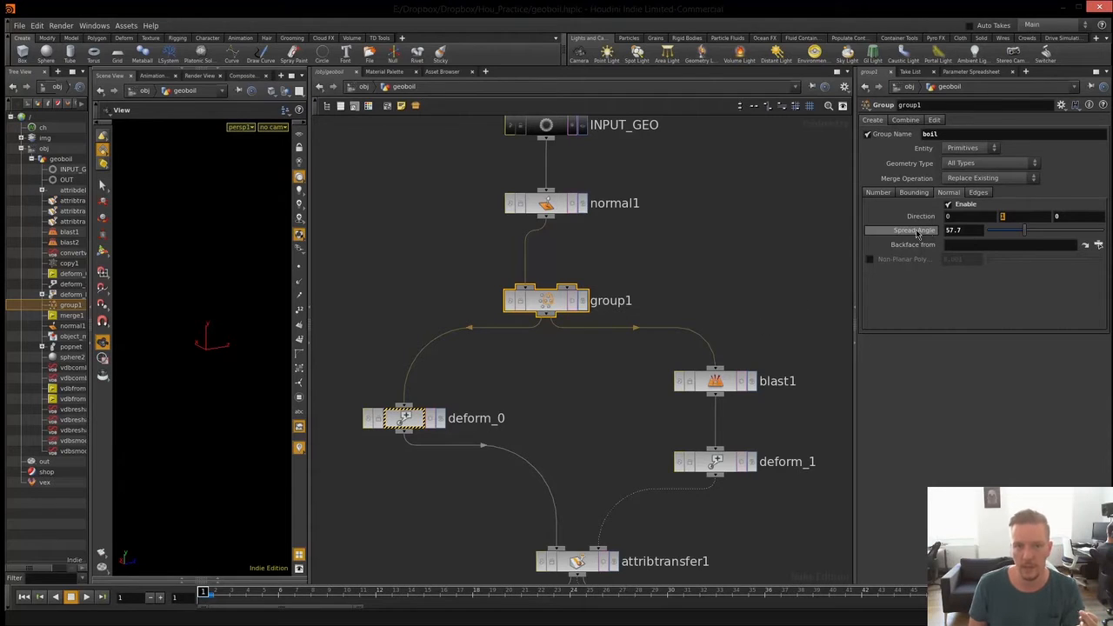
# - Try a Spread Angle of 0 on group1 and raise it back up to 57.6
pyautogui.click(971, 230)
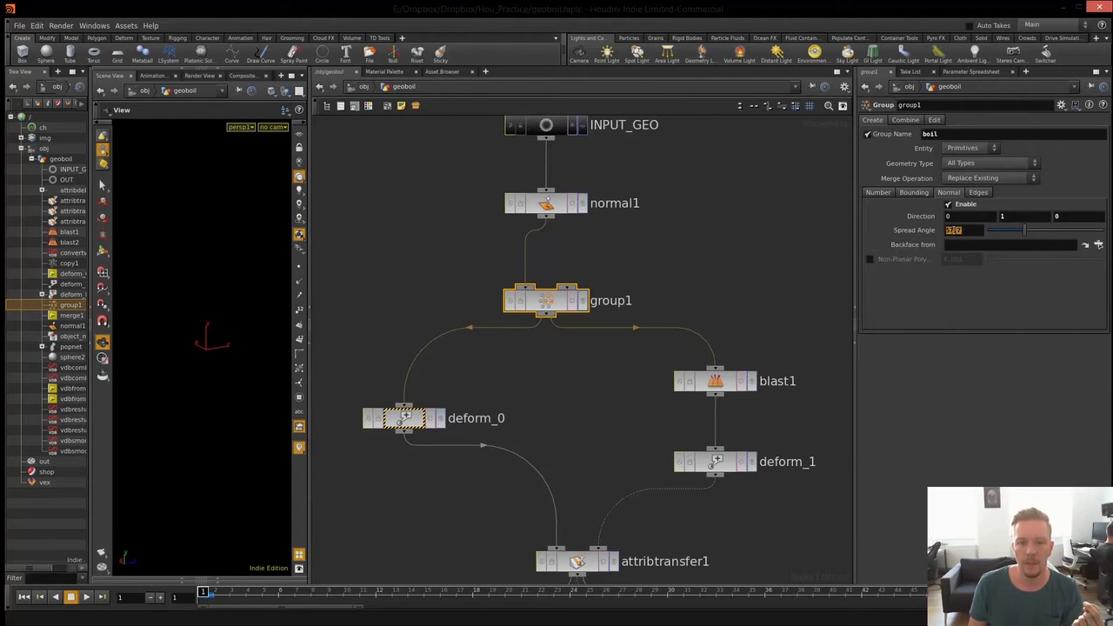
pyautogui.write('0')
pyautogui.press('Return')
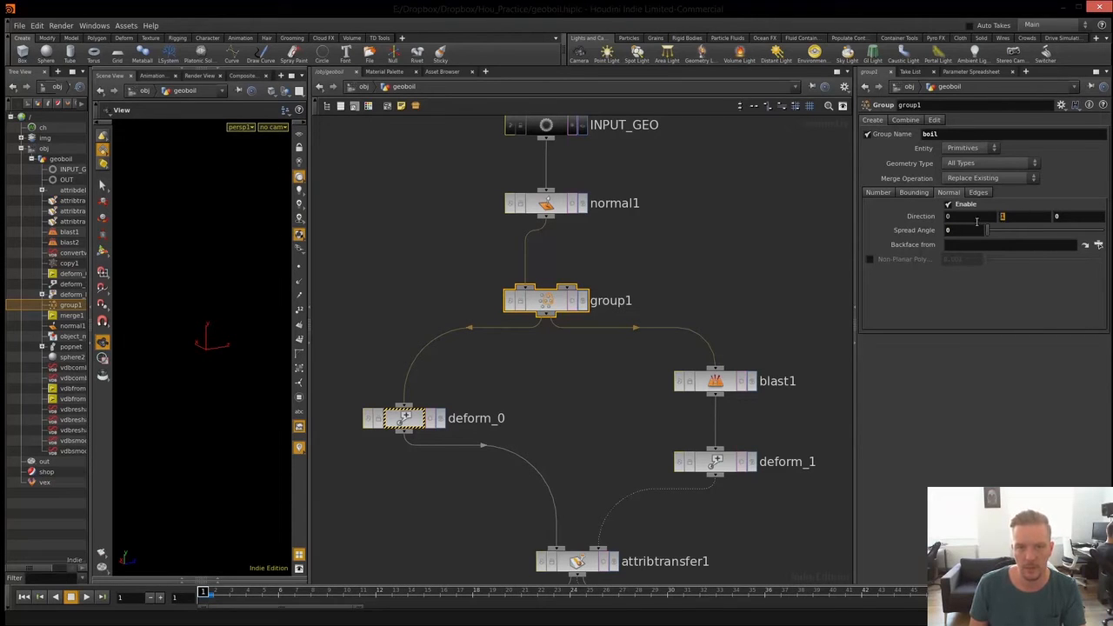
pyautogui.moveTo(989, 230); pyautogui.dragTo(1025, 232)
pyautogui.click(687, 264)
pyautogui.moveTo(721, 301); pyautogui.dragTo(766, 228, button='middle')
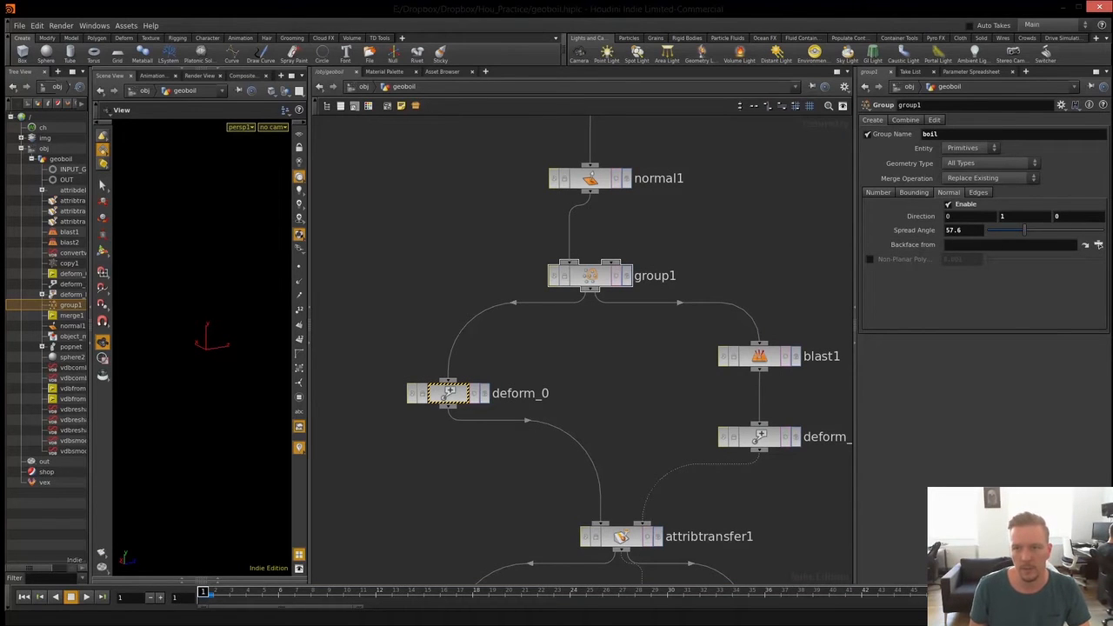
# - Add group1's Direction and Spread Angle parameters to the asset's interface beneath Input Geometry
pyautogui.moveTo(1112, 151); pyautogui.dragTo(500, 110)
pyautogui.moveTo(930, 217); pyautogui.dragTo(487, 269)
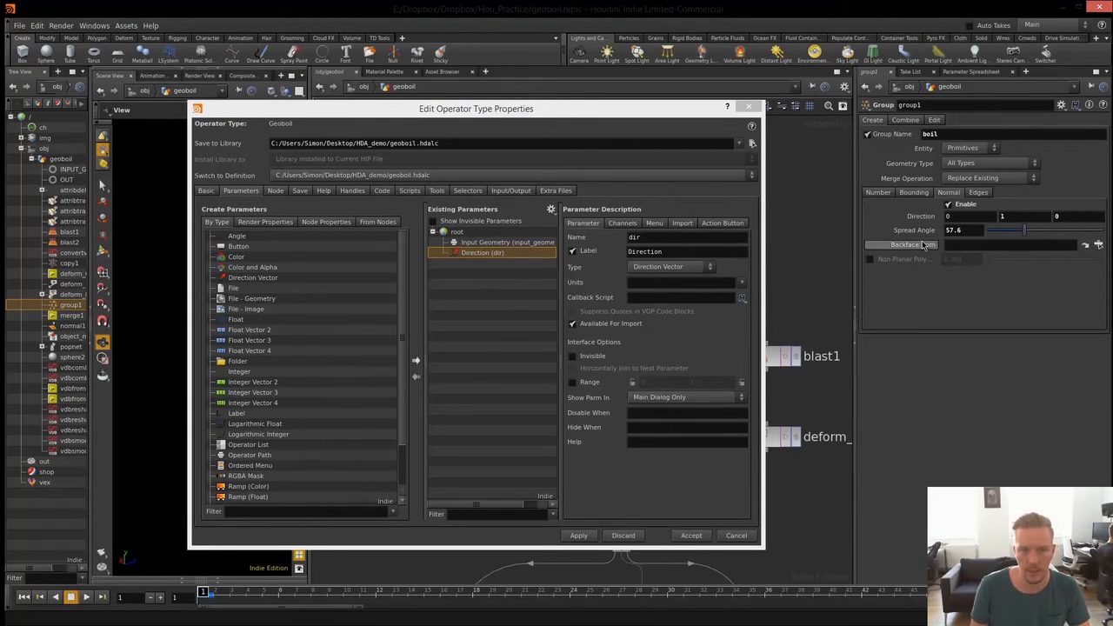
pyautogui.moveTo(927, 233); pyautogui.dragTo(480, 298)
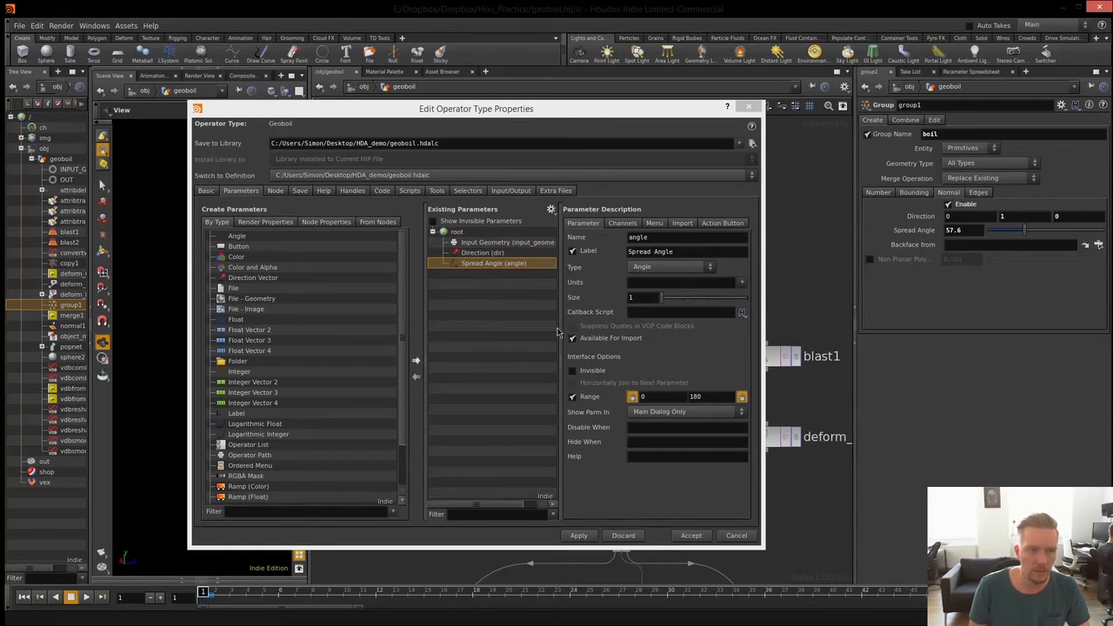
# - Clear the type properties window away, select the attribtransfer2 node and display its Conditions settings
pyautogui.moveTo(601, 114); pyautogui.dragTo(1112, 204)
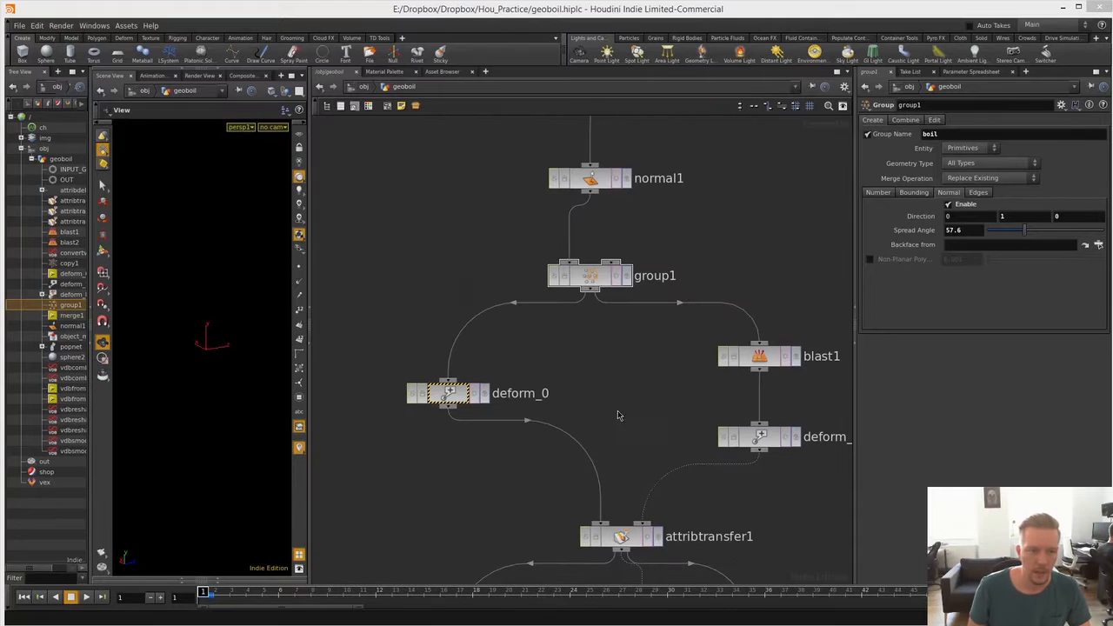
pyautogui.moveTo(627, 390); pyautogui.dragTo(626, 402, button='middle')
pyautogui.scroll(-6, 627, 396)
pyautogui.moveTo(692, 412); pyautogui.dragTo(698, 323, button='middle')
pyautogui.moveTo(747, 489); pyautogui.dragTo(734, 325, button='middle')
pyautogui.scroll(7, 738, 294)
pyautogui.moveTo(645, 351); pyautogui.dragTo(704, 235, button='middle')
pyautogui.moveTo(771, 283); pyautogui.dragTo(698, 356, button='middle')
pyautogui.moveTo(615, 185); pyautogui.dragTo(736, 343, button='middle')
pyautogui.moveTo(742, 202); pyautogui.dragTo(778, 340, button='middle')
pyautogui.moveTo(671, 325); pyautogui.dragTo(539, 438)
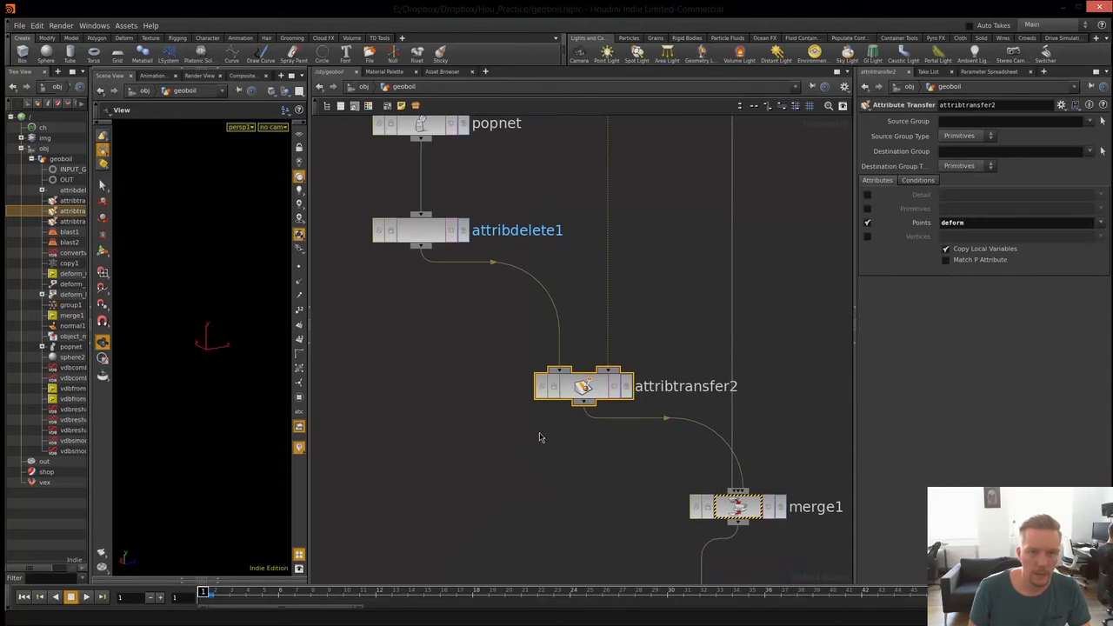
pyautogui.click(924, 181)
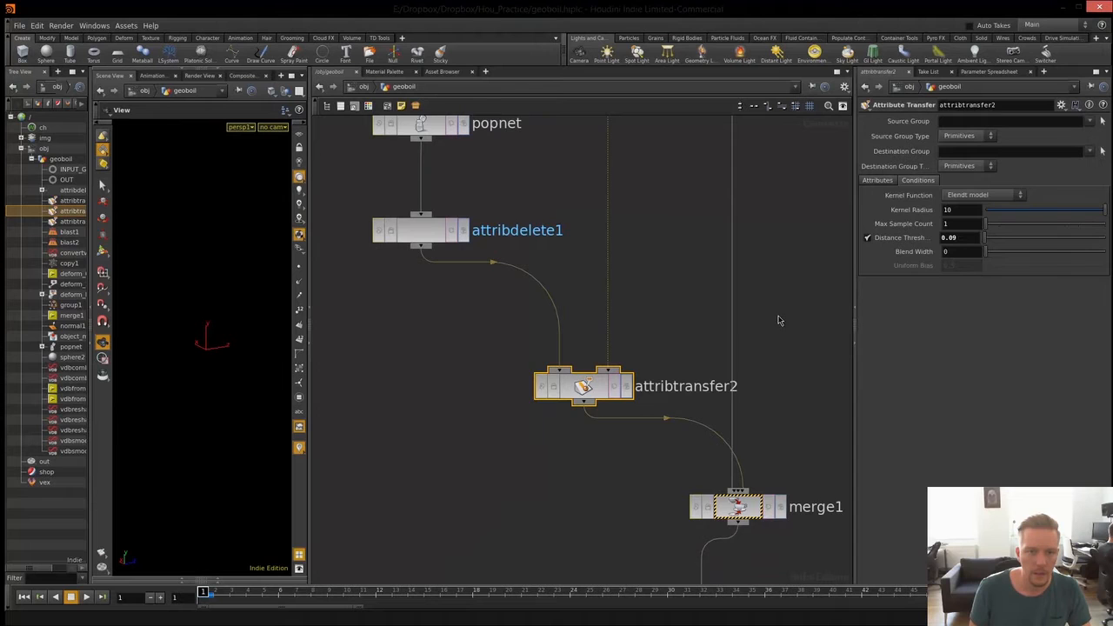
pyautogui.moveTo(823, 210); pyautogui.dragTo(775, 264, button='middle')
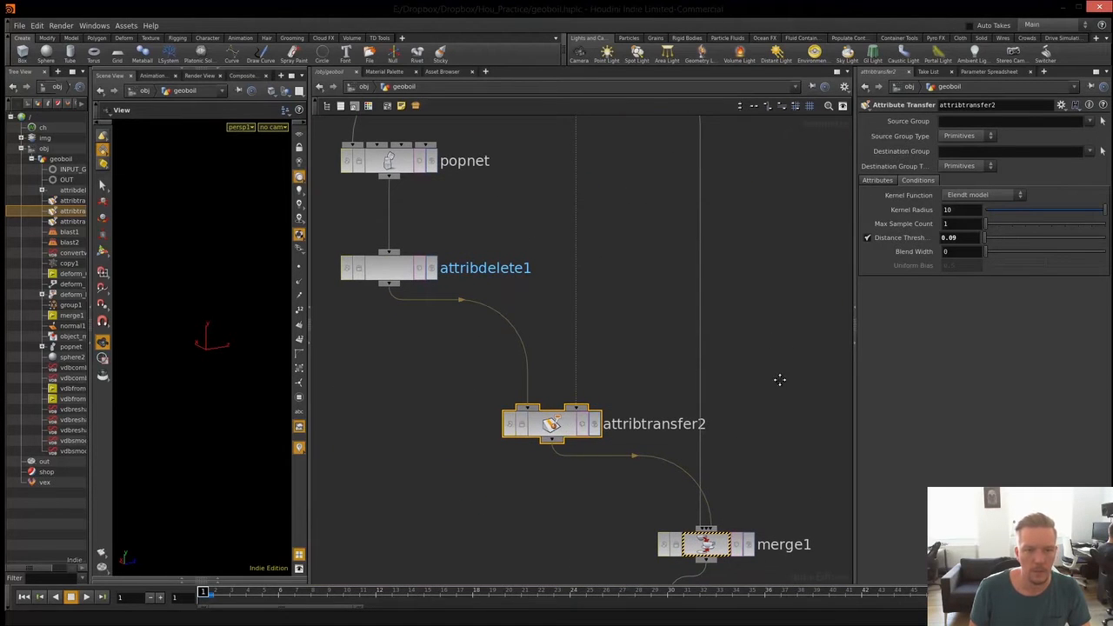
# - Add attribtransfer2's Blend Width parameter to the asset's interface beneath Spread Angle
pyautogui.moveTo(781, 380); pyautogui.dragTo(803, 319, button='middle')
pyautogui.moveTo(661, 319); pyautogui.dragTo(460, 406)
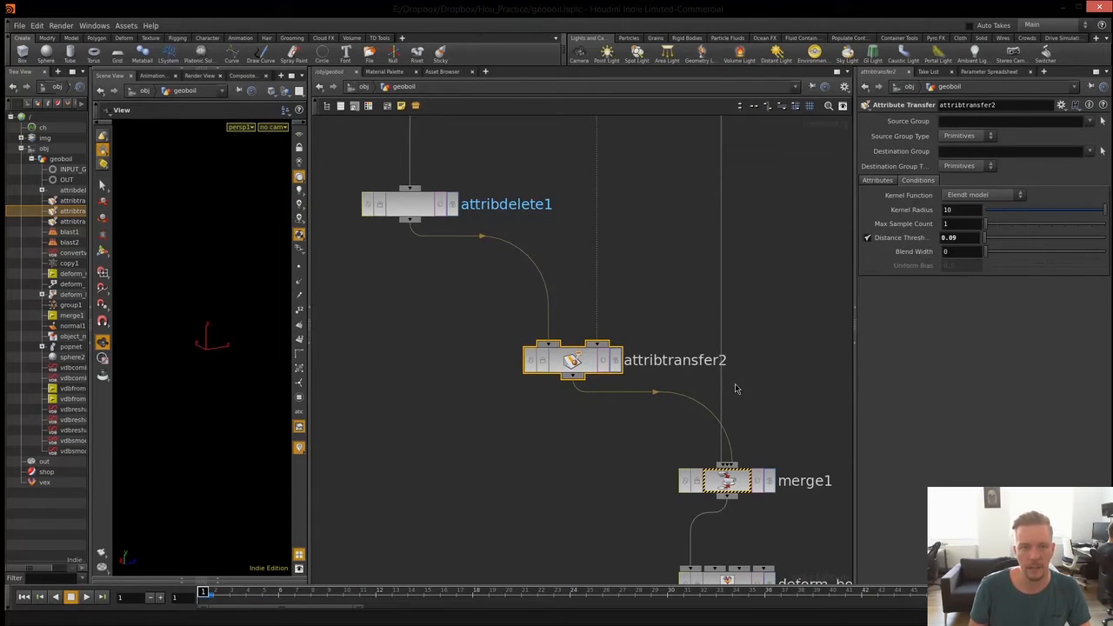
pyautogui.moveTo(904, 625); pyautogui.dragTo(459, 125)
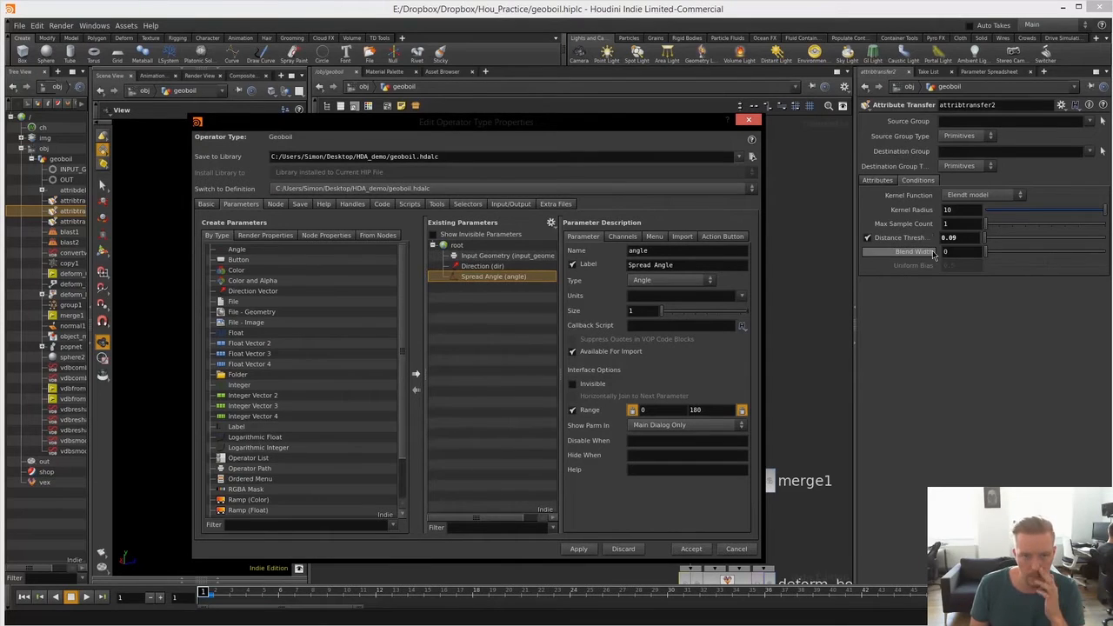
pyautogui.moveTo(918, 253); pyautogui.dragTo(505, 313)
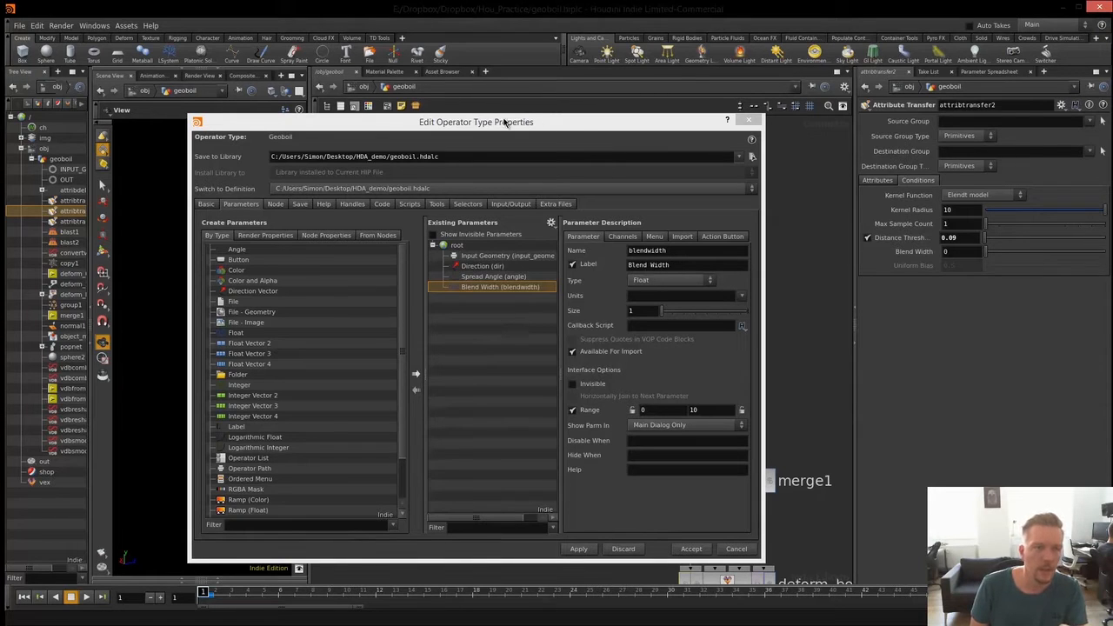
pyautogui.moveTo(505, 122); pyautogui.dragTo(517, 115)
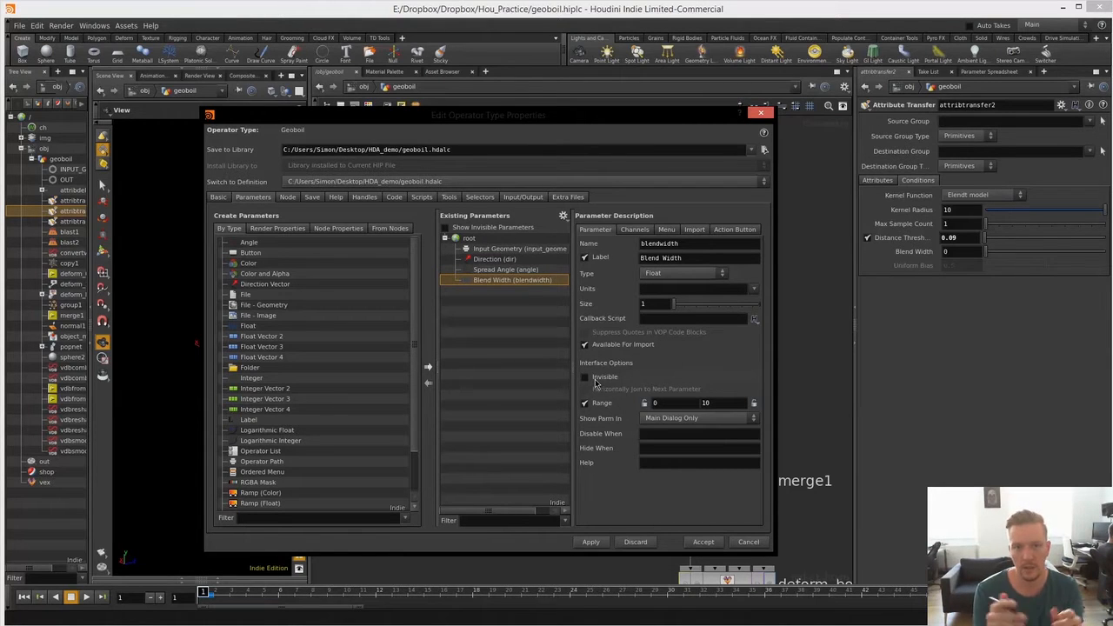
# - Clear the type properties window off the network and select the deform_boil_area node below merge1
pyautogui.moveTo(463, 120); pyautogui.dragTo(1112, 261)
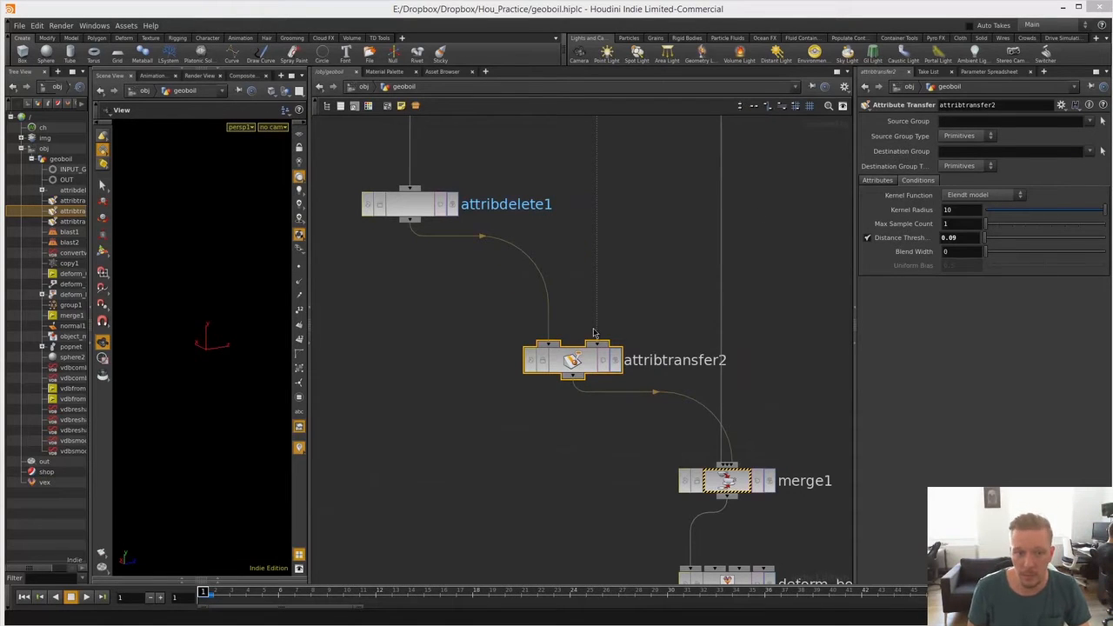
pyautogui.moveTo(576, 460); pyautogui.dragTo(520, 292, button='middle')
pyautogui.moveTo(533, 363); pyautogui.dragTo(532, 324, button='middle')
pyautogui.moveTo(532, 324)
pyautogui.mouseDown(button='right')
pyautogui.moveTo(495, 326)
pyautogui.moveTo(514, 325)
pyautogui.mouseUp(button='right')
pyautogui.moveTo(761, 346); pyautogui.dragTo(573, 388)
pyautogui.moveTo(482, 286); pyautogui.dragTo(389, 330, button='middle')
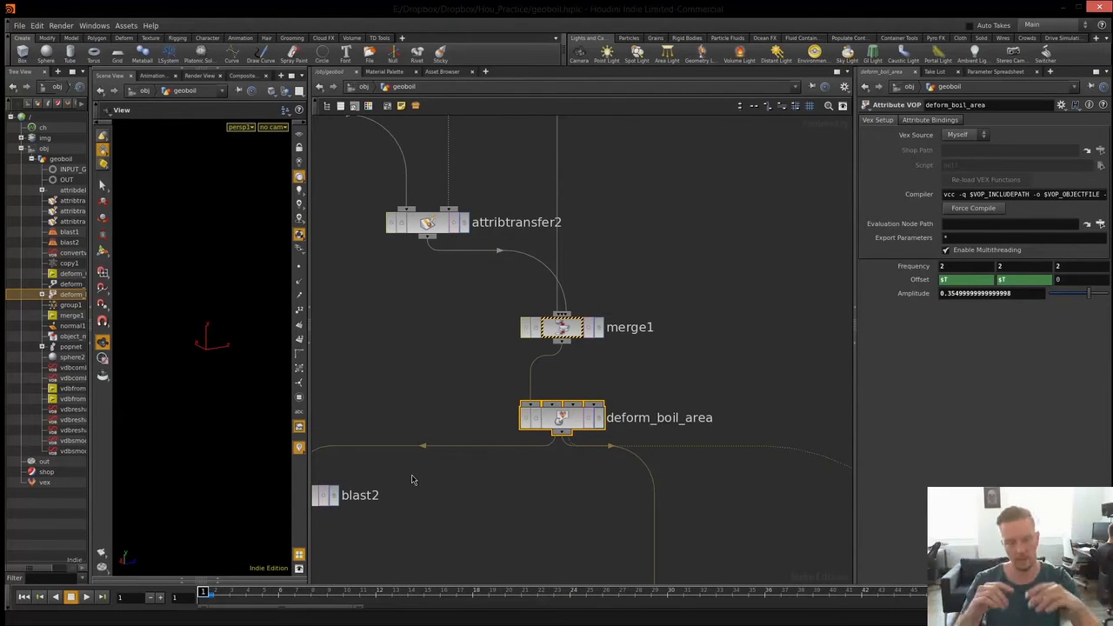
# - Add deform_boil_area's Frequency parameter to the asset's interface beneath Blend Width and label it Noise Frequency
pyautogui.moveTo(1112, 139); pyautogui.dragTo(508, 103)
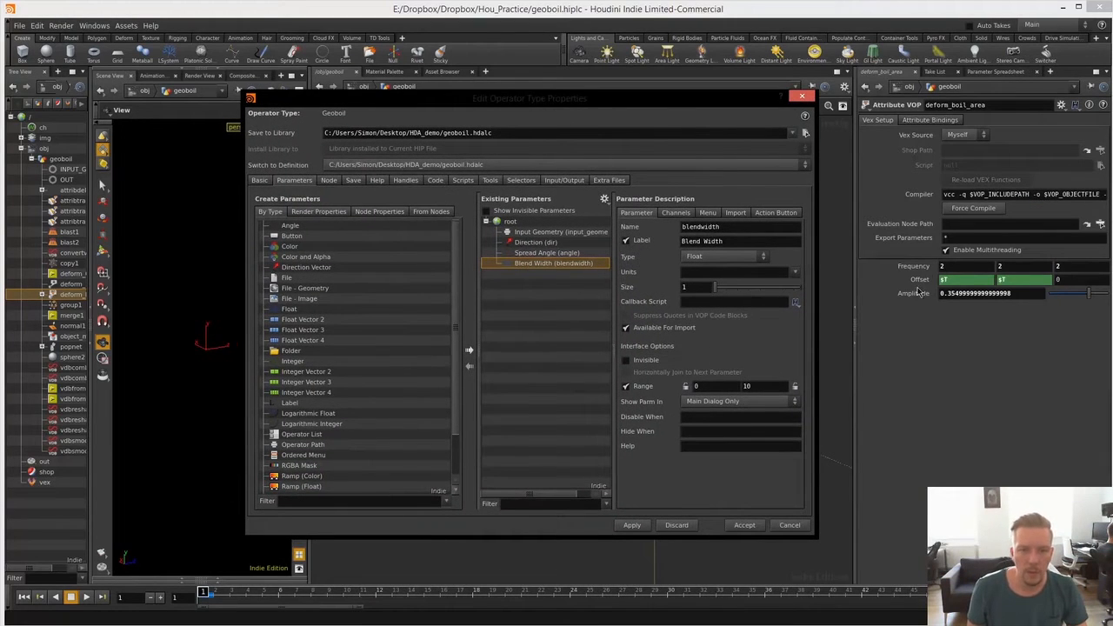
pyautogui.click(535, 306)
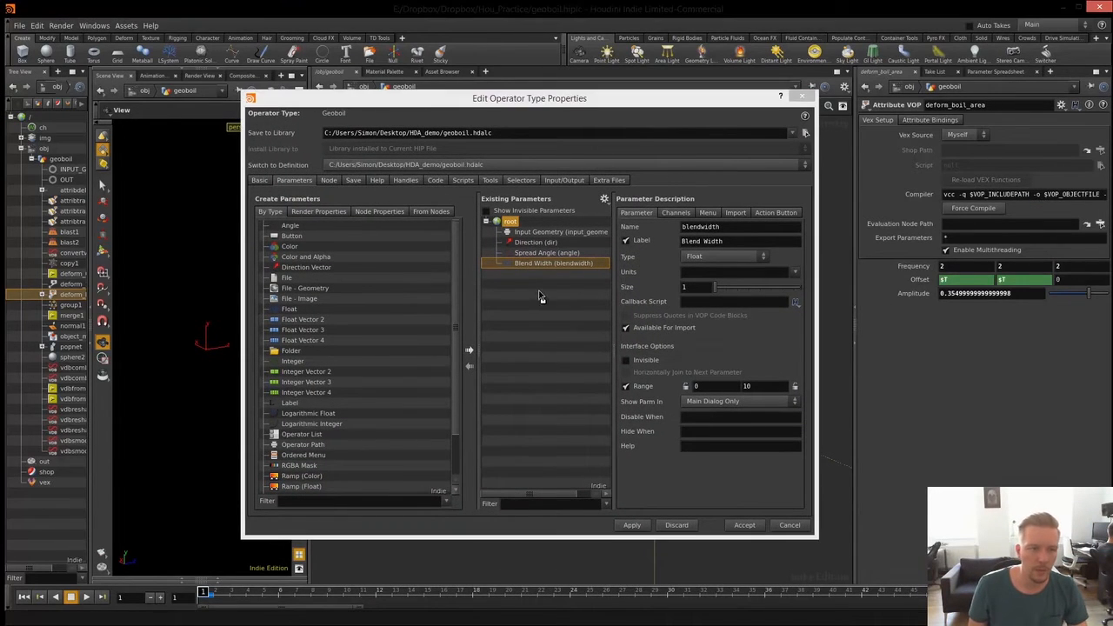
pyautogui.moveTo(539, 293); pyautogui.dragTo(544, 296)
pyautogui.doubleClick(732, 241)
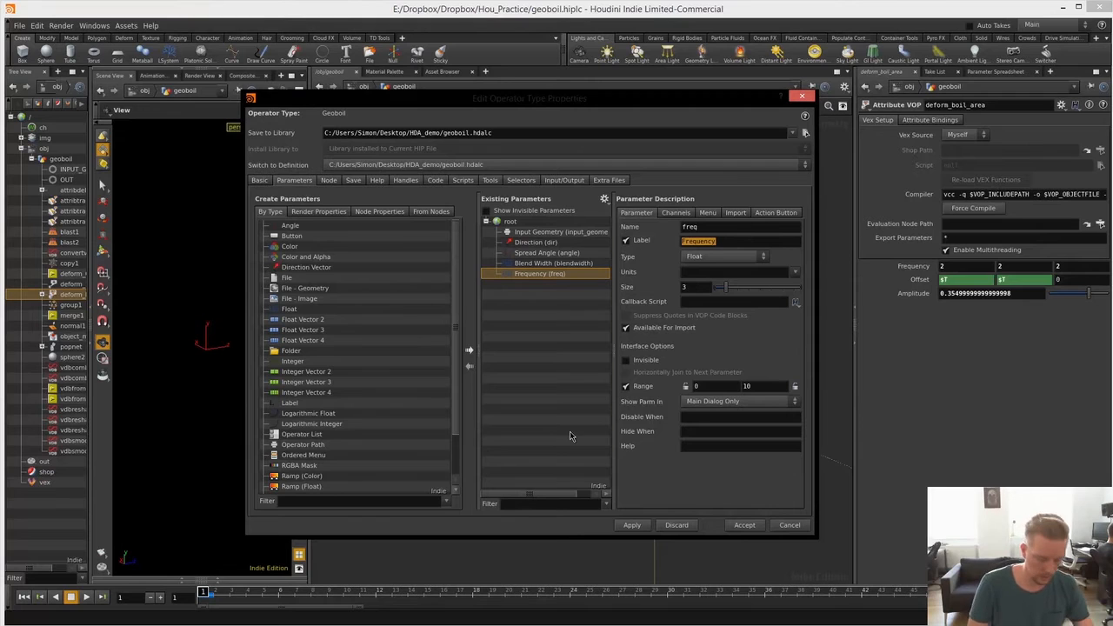
pyautogui.write('Noise')
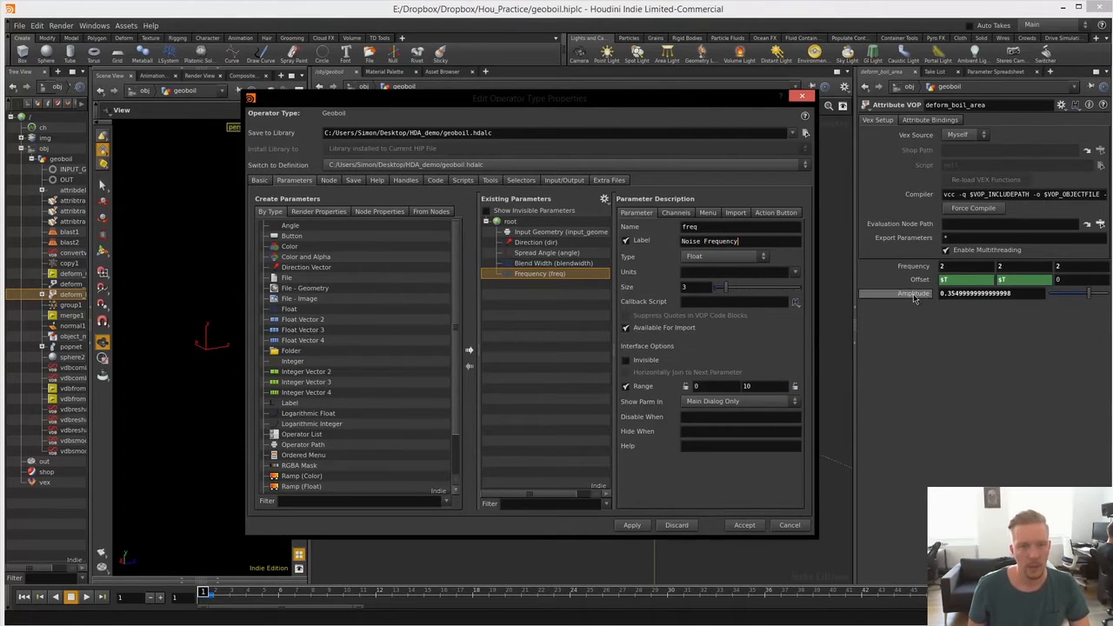
# - Add deform_boil_area's Amplitude parameter beneath Noise Frequency and open its label for editing
pyautogui.moveTo(914, 294); pyautogui.dragTo(529, 345)
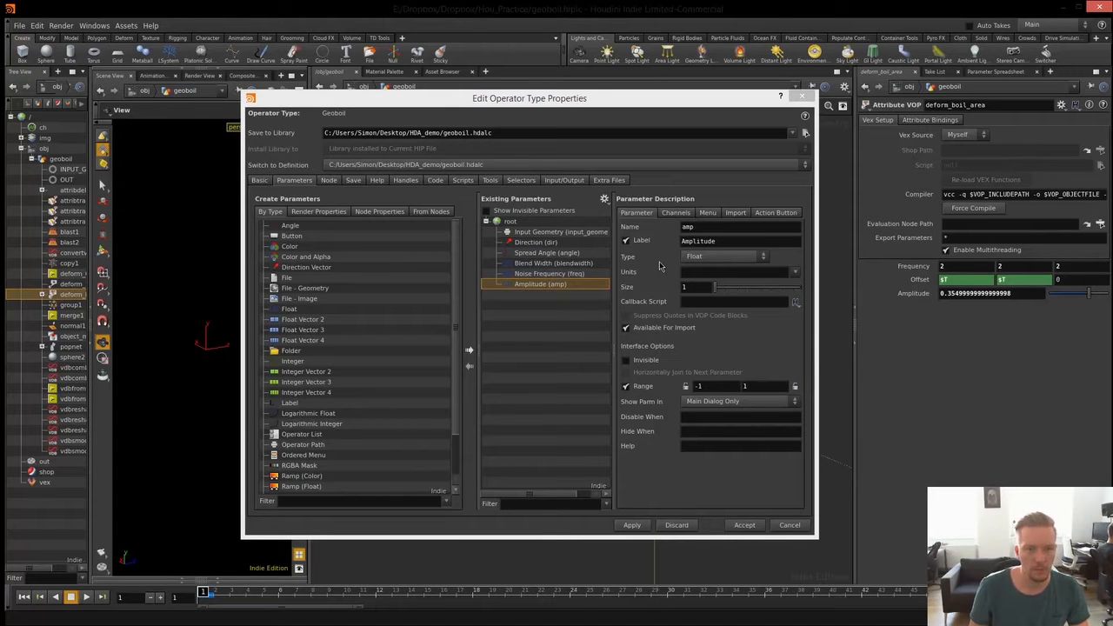
pyautogui.moveTo(644, 102); pyautogui.dragTo(715, 124)
pyautogui.doubleClick(808, 264)
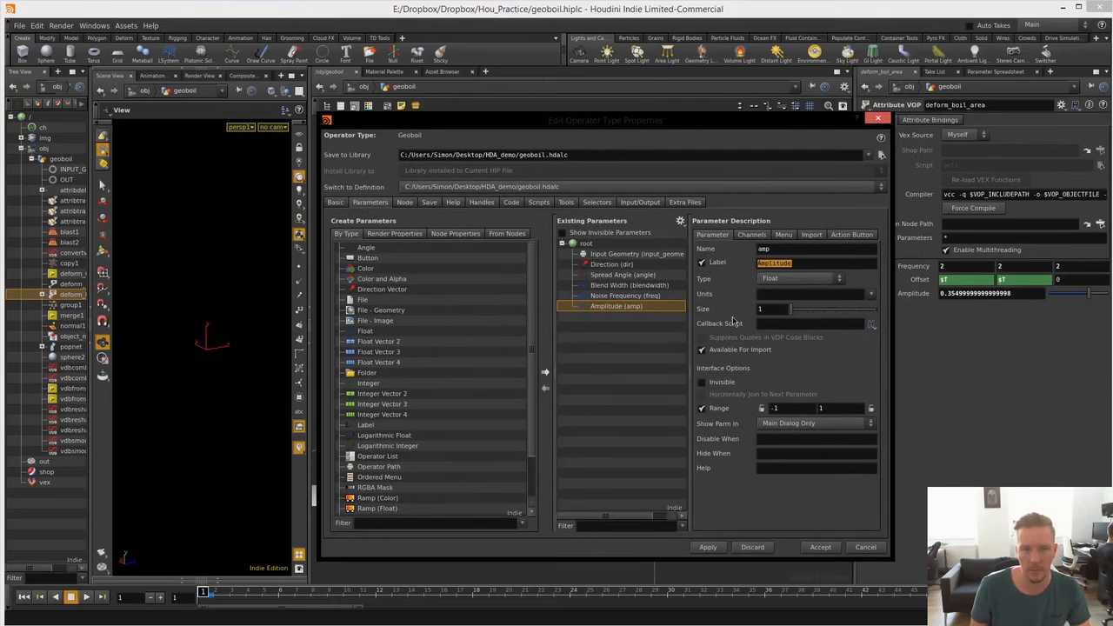
# - Clear the type properties window away, go inside the popnet node and display source_first_input's Birth settings
pyautogui.moveTo(566, 127); pyautogui.dragTo(1112, 149)
pyautogui.moveTo(754, 376); pyautogui.dragTo(803, 263, button='middle')
pyautogui.moveTo(580, 416); pyautogui.dragTo(516, 434, button='right')
pyautogui.moveTo(565, 431); pyautogui.dragTo(619, 414, button='middle')
pyautogui.scroll(6, 599, 385)
pyautogui.click(648, 347)
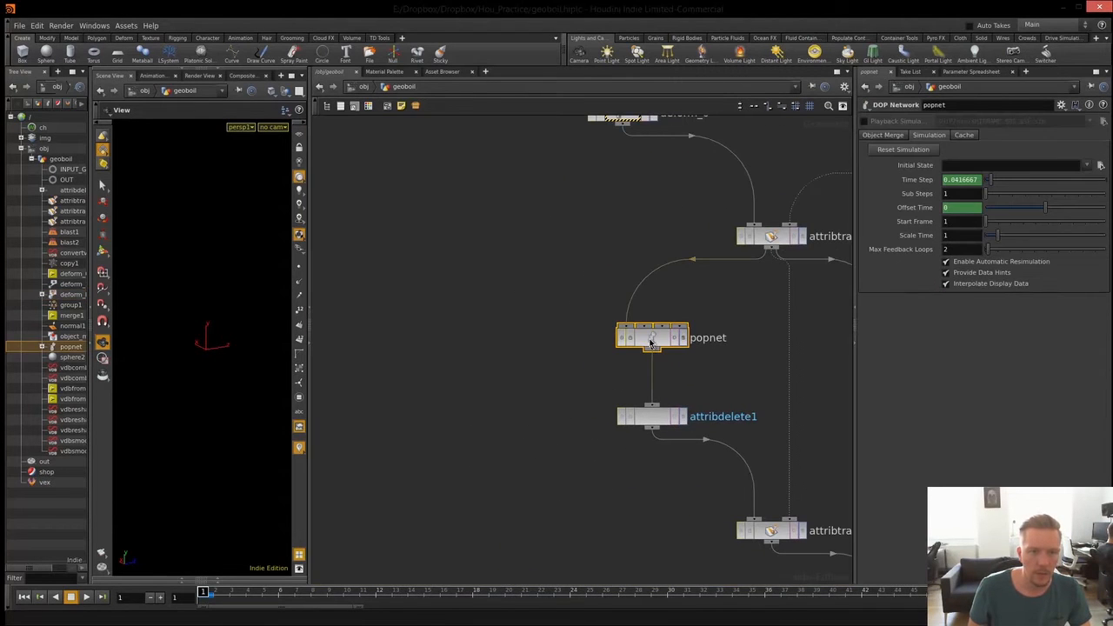
pyautogui.doubleClick(654, 340)
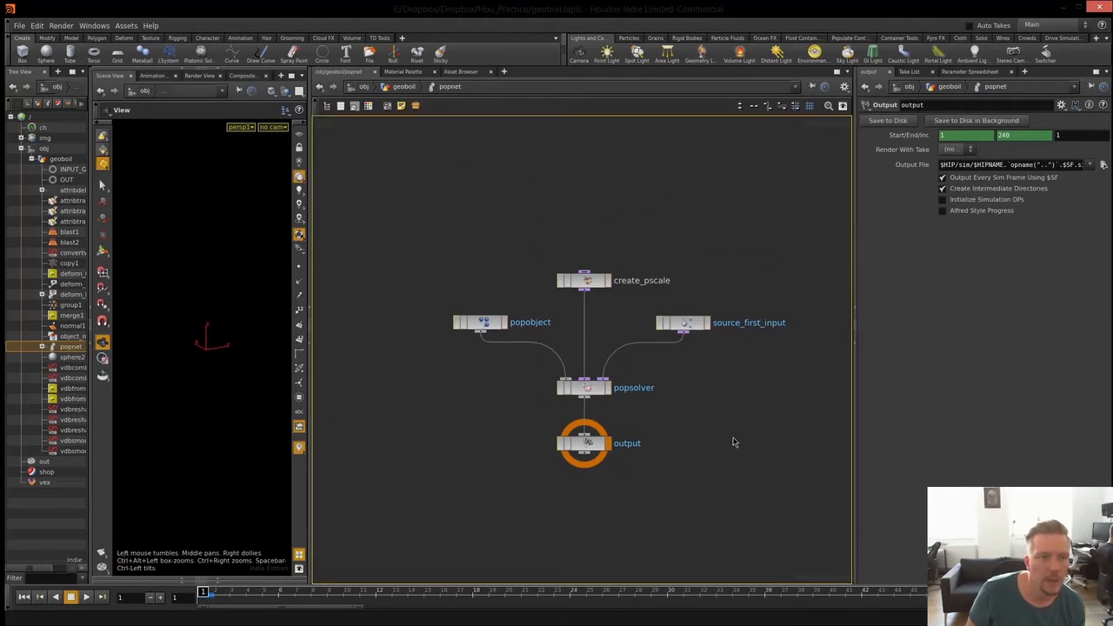
pyautogui.moveTo(681, 351); pyautogui.dragTo(696, 348)
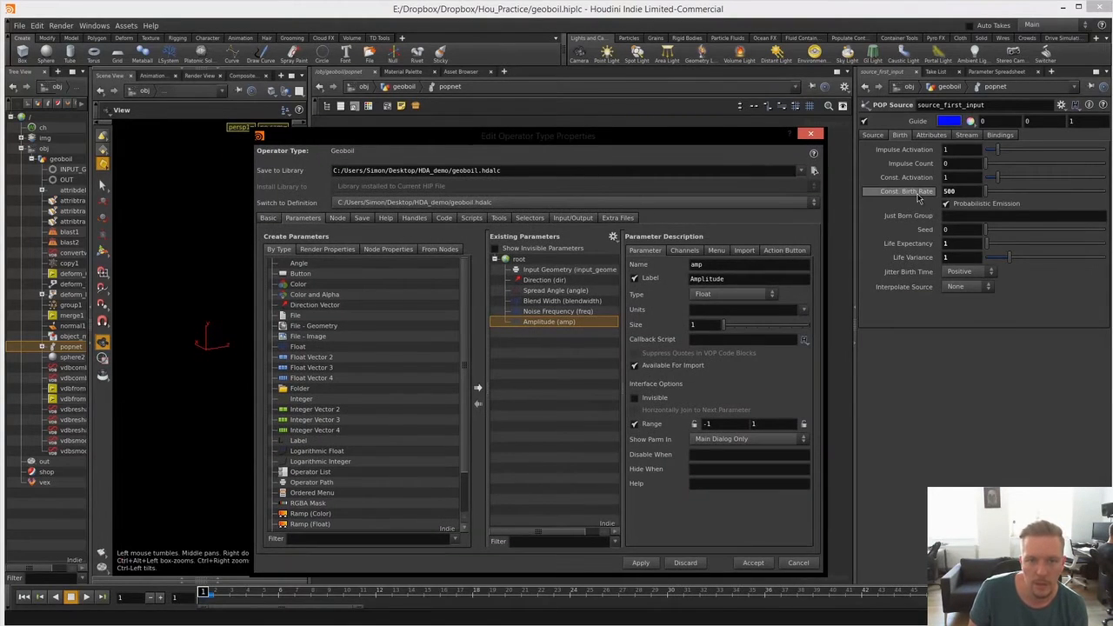
# - Add source_first_input's Const. Birth Rate parameter beneath Amplitude and try relabelling it, starting with Bubble Amount
pyautogui.moveTo(926, 196); pyautogui.dragTo(581, 387)
pyautogui.doubleClick(760, 263)
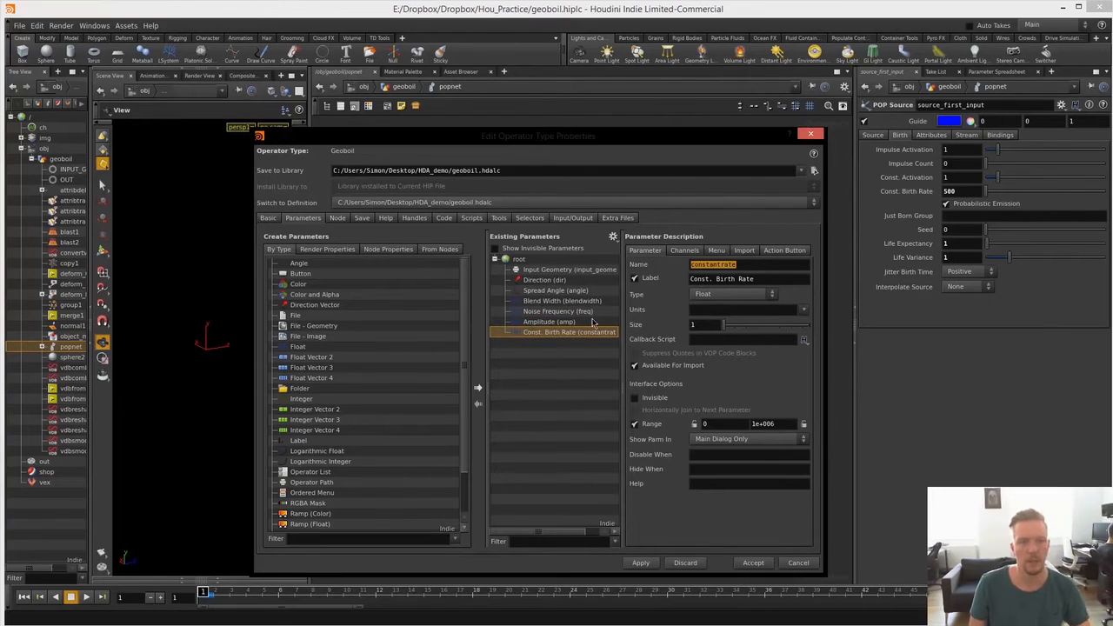
pyautogui.press('Tab')
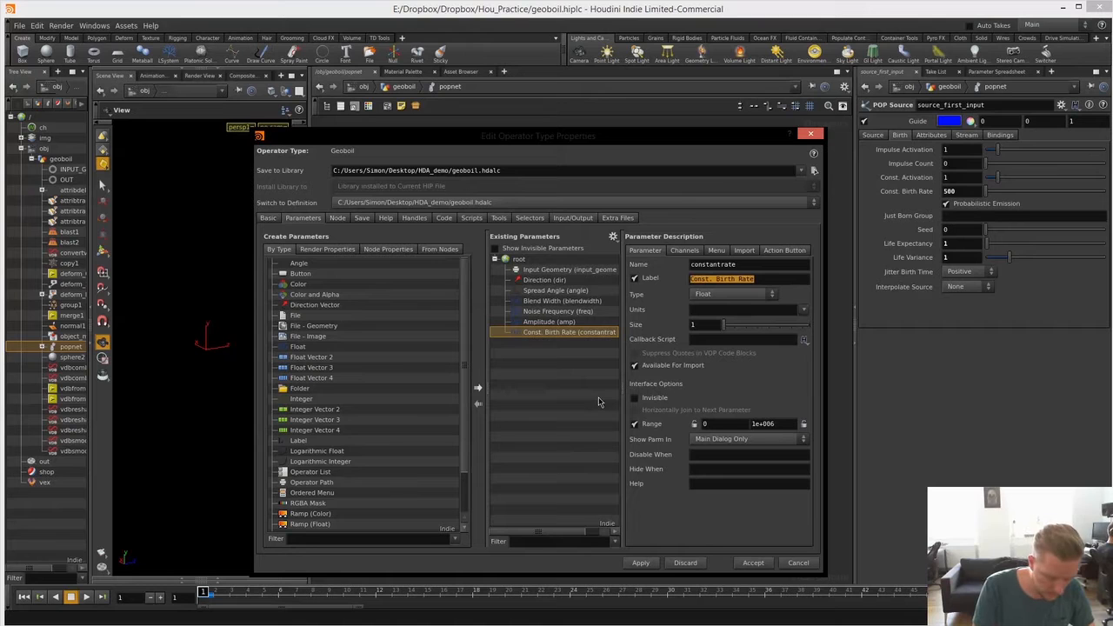
pyautogui.write('Bubble ')
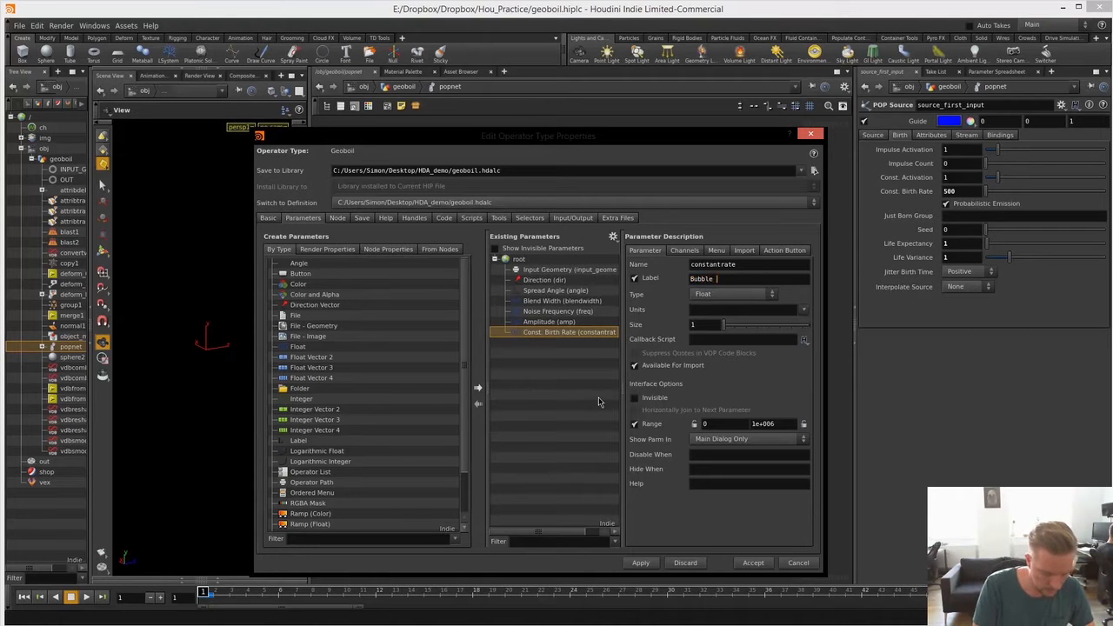
pyautogui.write('Amount')
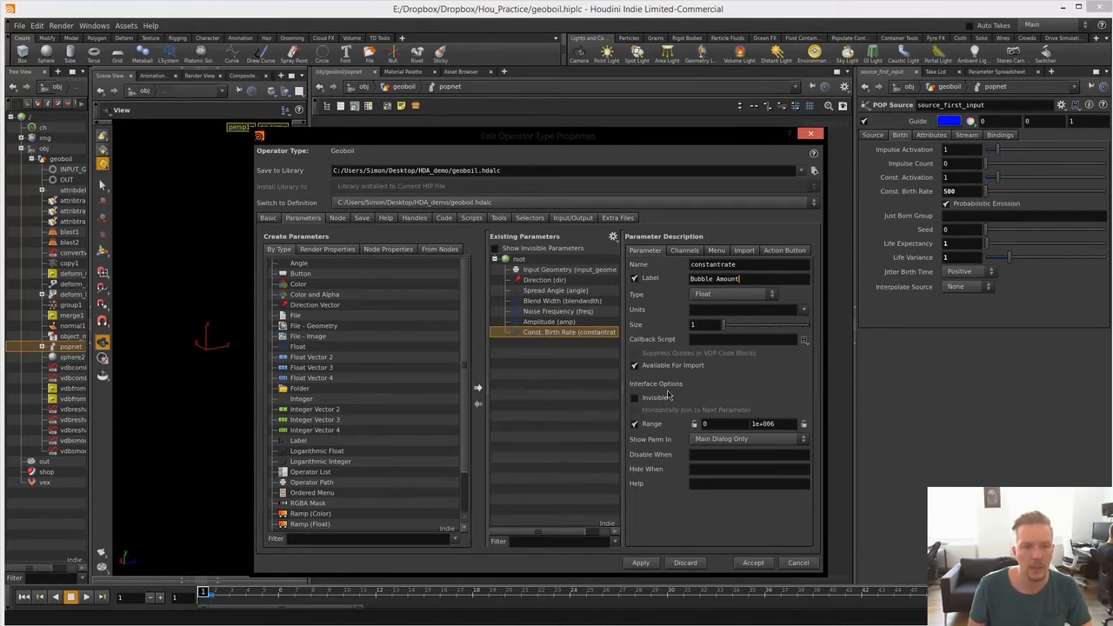
pyautogui.doubleClick(715, 279)
pyautogui.write('C')
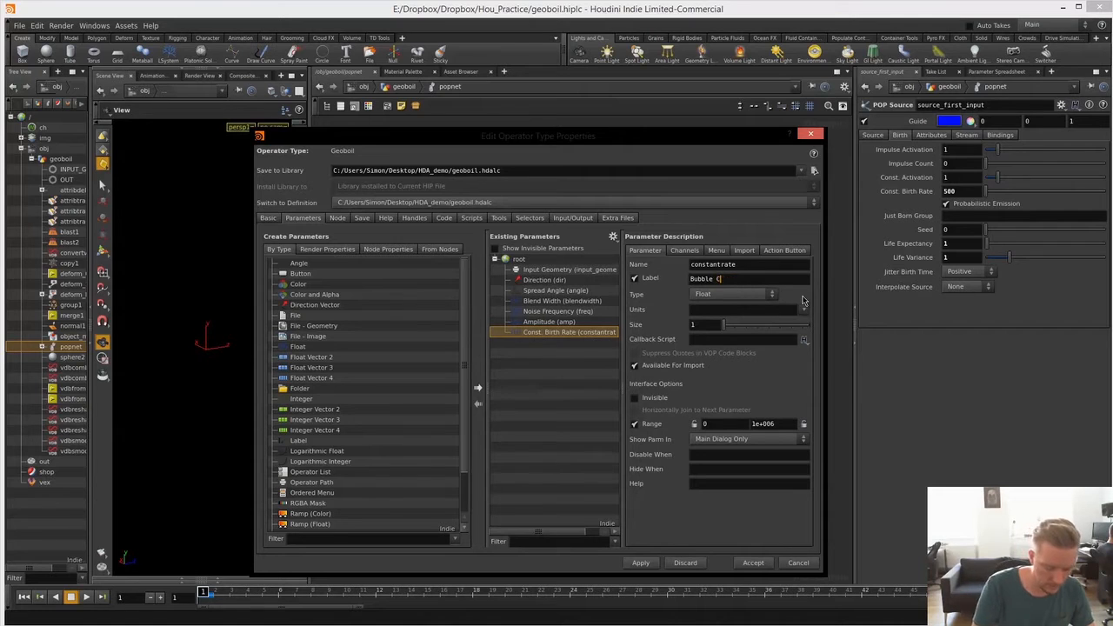
pyautogui.click(580, 459)
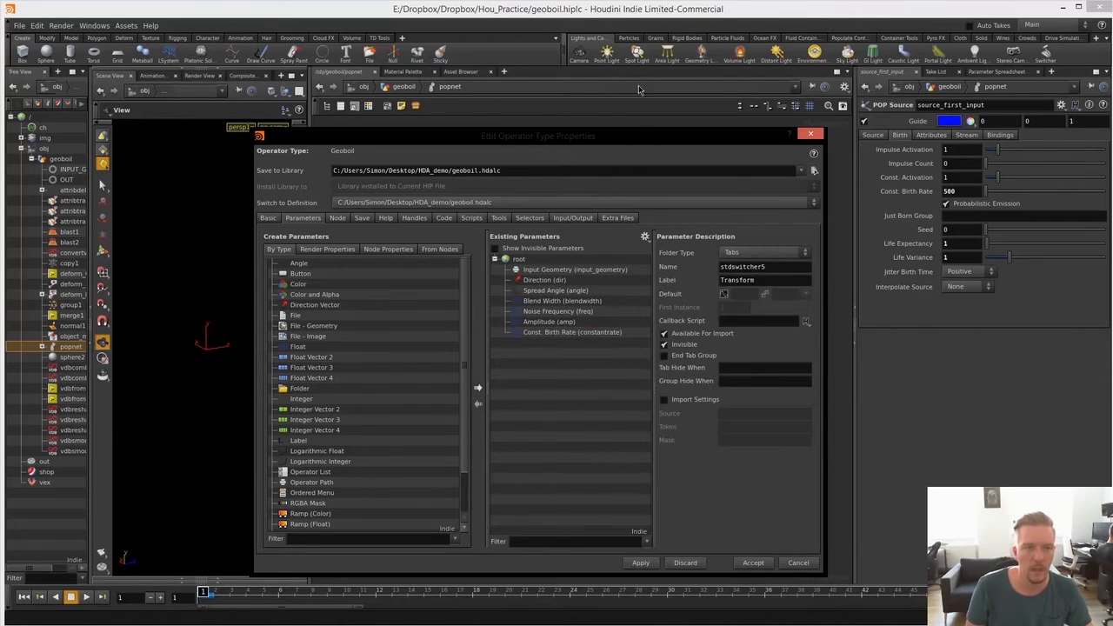
# - Clear the type properties window off the popnet network and select the create_pscale node
pyautogui.moveTo(553, 141); pyautogui.dragTo(1112, 152)
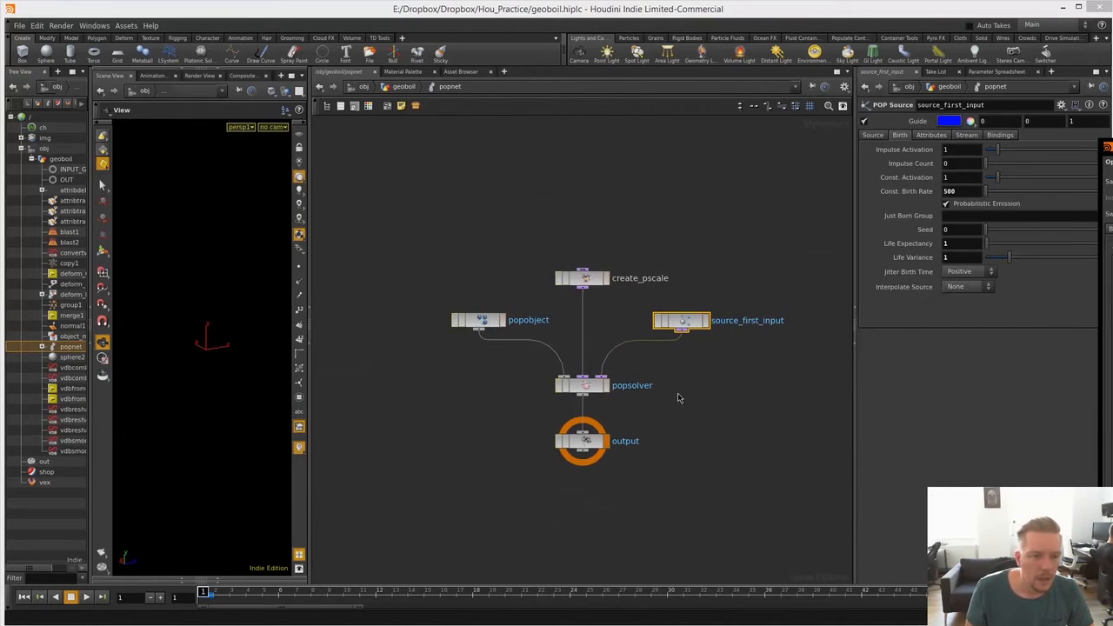
pyautogui.click(685, 376)
pyautogui.click(588, 281)
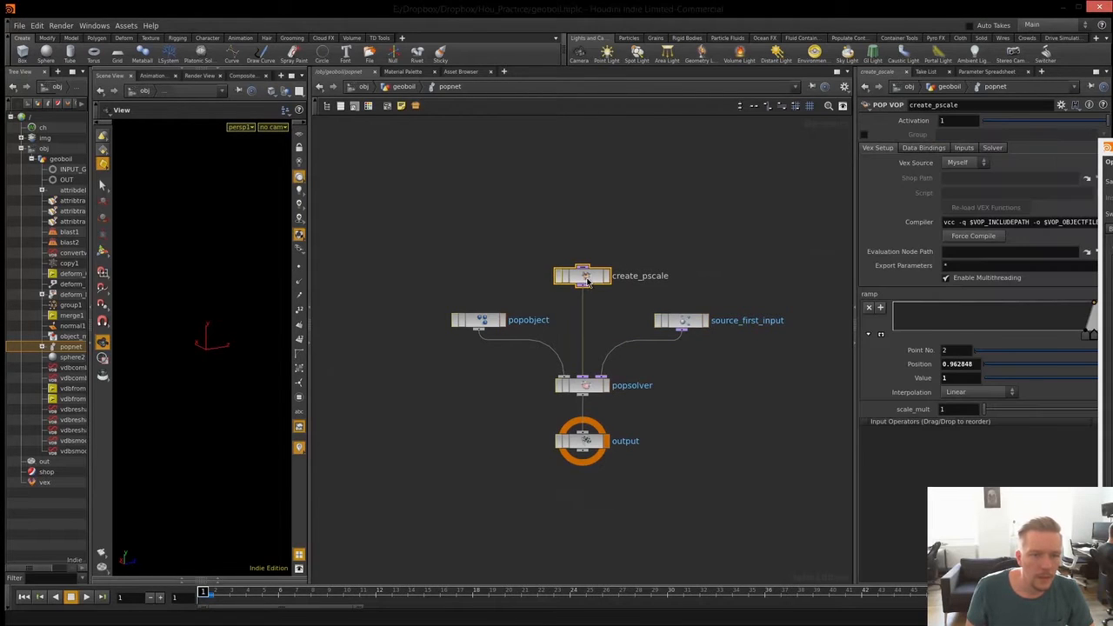
# - Add create_pscale's scale_mult parameter to the asset's interface beneath Const. Birth Rate and label it Bubbles Scale
pyautogui.moveTo(1112, 159); pyautogui.dragTo(491, 154)
pyautogui.moveTo(921, 409); pyautogui.dragTo(569, 406)
pyautogui.doubleClick(738, 285)
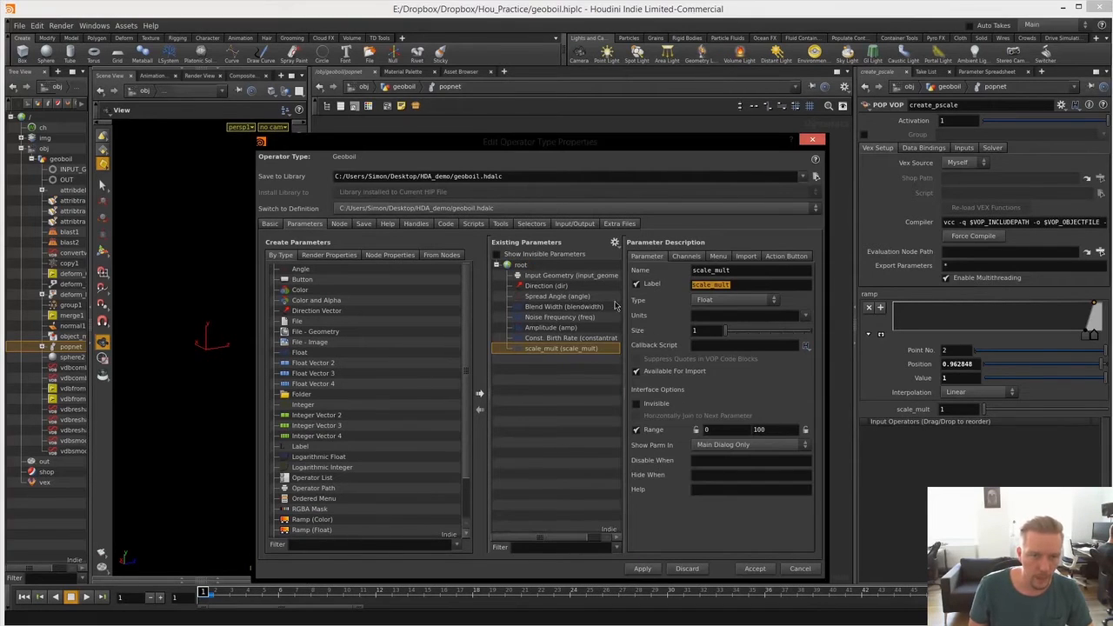
pyautogui.write('Scale')
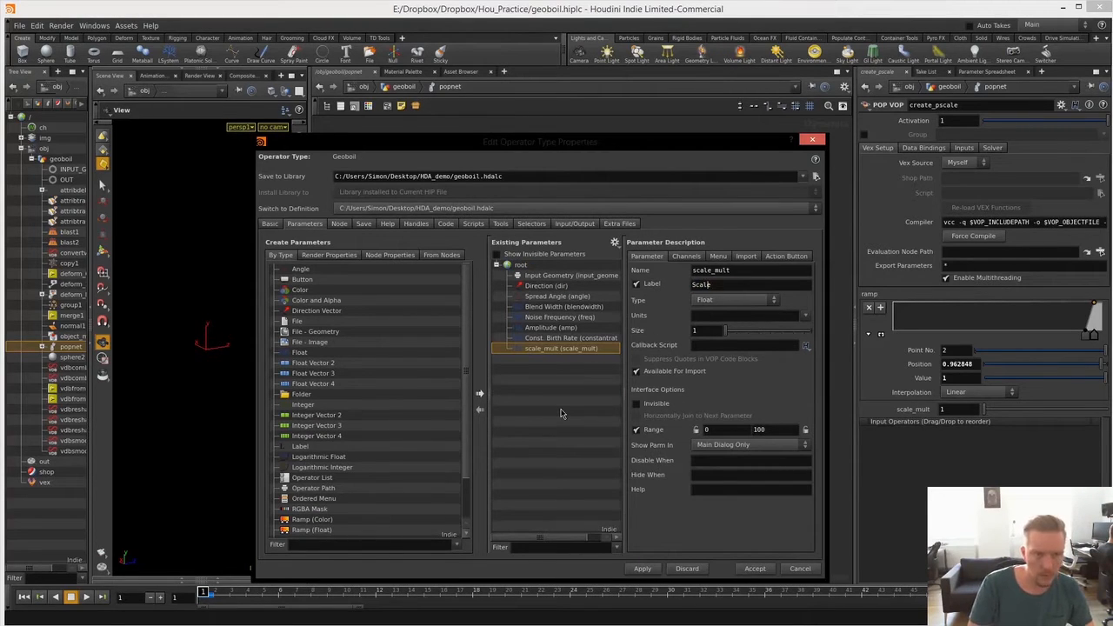
pyautogui.write('Bubbles')
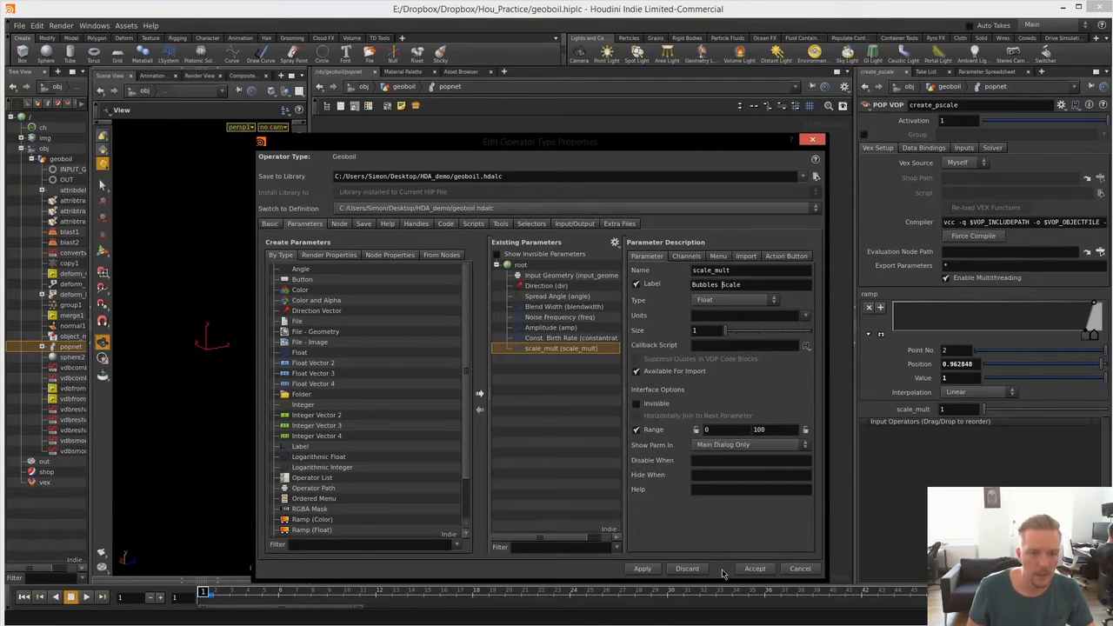
# - Clear the type properties window away, return from popnet to the geoboil network and select the vdbfrompolygons1 node
pyautogui.moveTo(543, 152); pyautogui.dragTo(1112, 165)
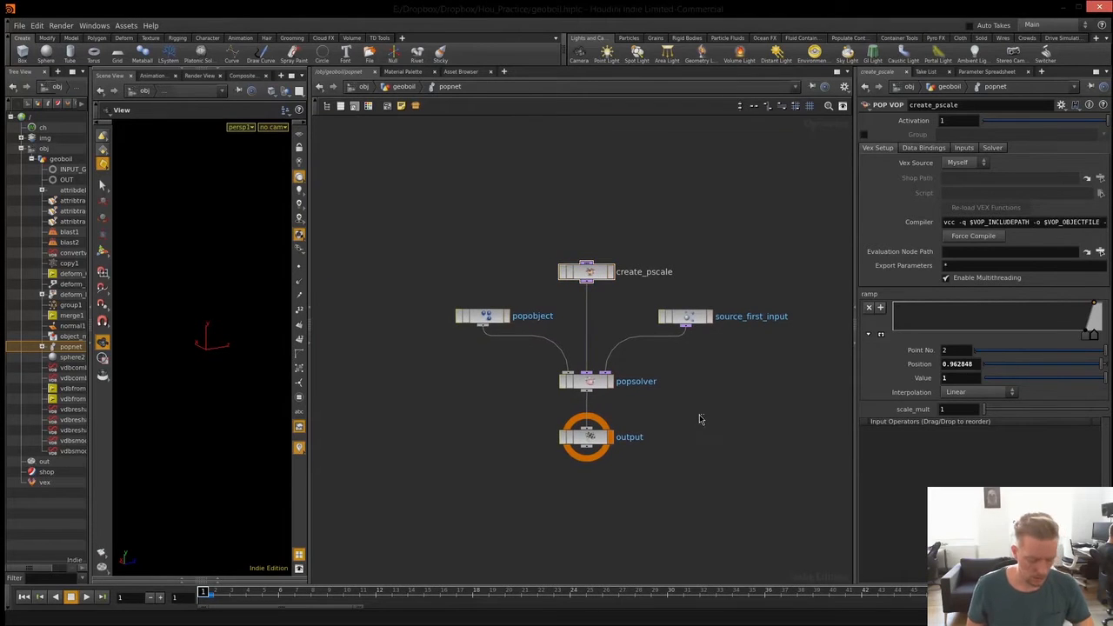
pyautogui.press('u')
pyautogui.moveTo(647, 491)
pyautogui.mouseDown(button='middle')
pyautogui.moveTo(496, 311)
pyautogui.moveTo(498, 295)
pyautogui.mouseUp(button='middle')
pyautogui.moveTo(623, 479); pyautogui.dragTo(582, 363, button='middle')
pyautogui.moveTo(582, 363); pyautogui.dragTo(513, 386, button='right')
pyautogui.moveTo(681, 428); pyautogui.dragTo(687, 343, button='middle')
pyautogui.moveTo(670, 352); pyautogui.dragTo(706, 348, button='right')
pyautogui.moveTo(663, 335); pyautogui.dragTo(731, 232, button='middle')
pyautogui.moveTo(708, 321); pyautogui.dragTo(728, 319, button='right')
pyautogui.moveTo(680, 185); pyautogui.dragTo(741, 365, button='middle')
pyautogui.moveTo(748, 304); pyautogui.dragTo(771, 406, button='middle')
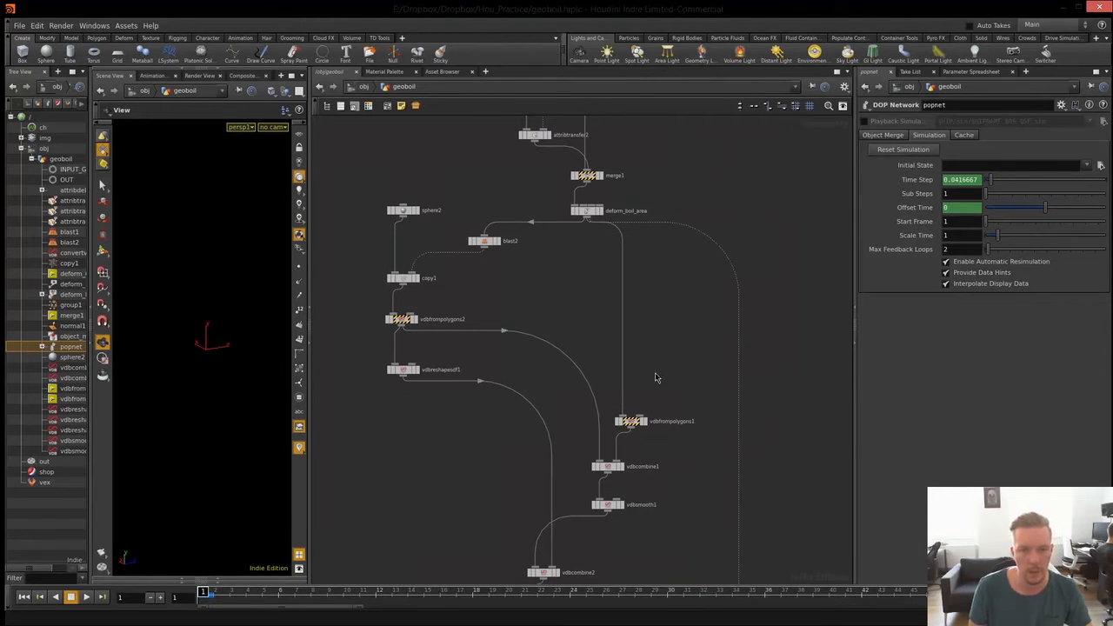
pyautogui.moveTo(702, 462); pyautogui.dragTo(748, 408, button='middle')
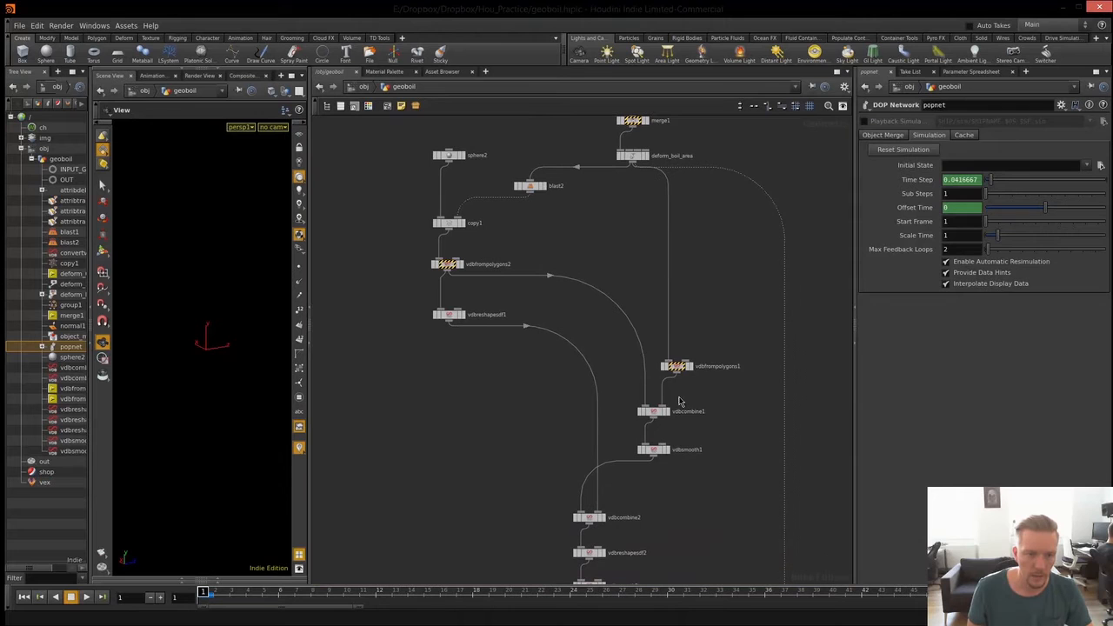
pyautogui.moveTo(735, 344); pyautogui.dragTo(666, 381)
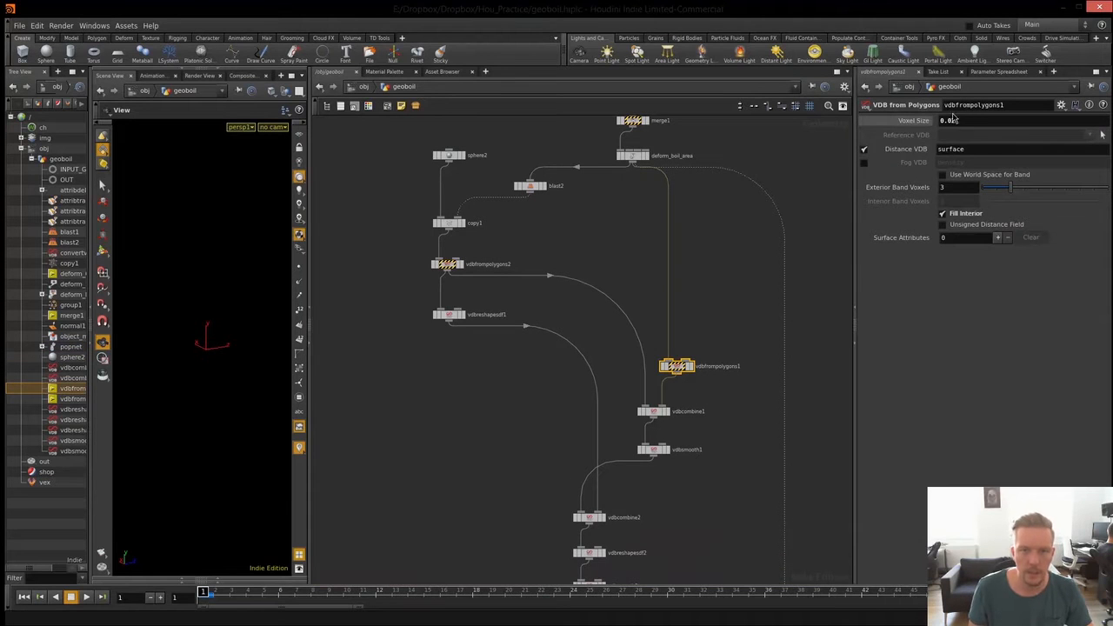
# - Add vdbfrompolygons1's Voxel Size parameter to the asset's interface beneath Bubbles Scale
pyautogui.moveTo(1112, 296); pyautogui.dragTo(389, 116)
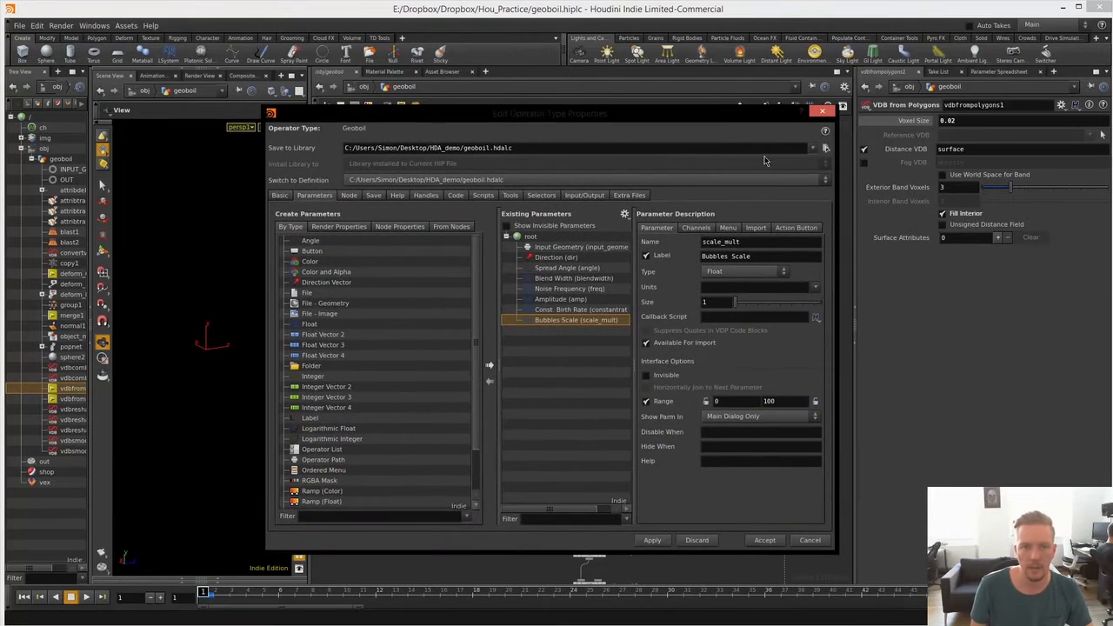
pyautogui.moveTo(918, 128); pyautogui.dragTo(561, 382)
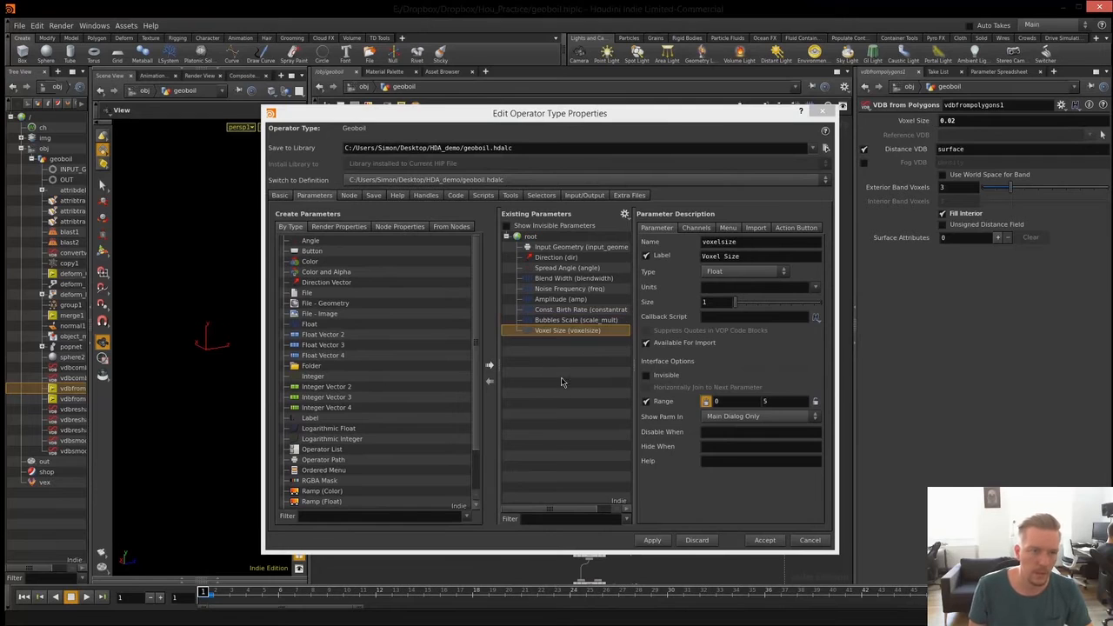
pyautogui.click(568, 399)
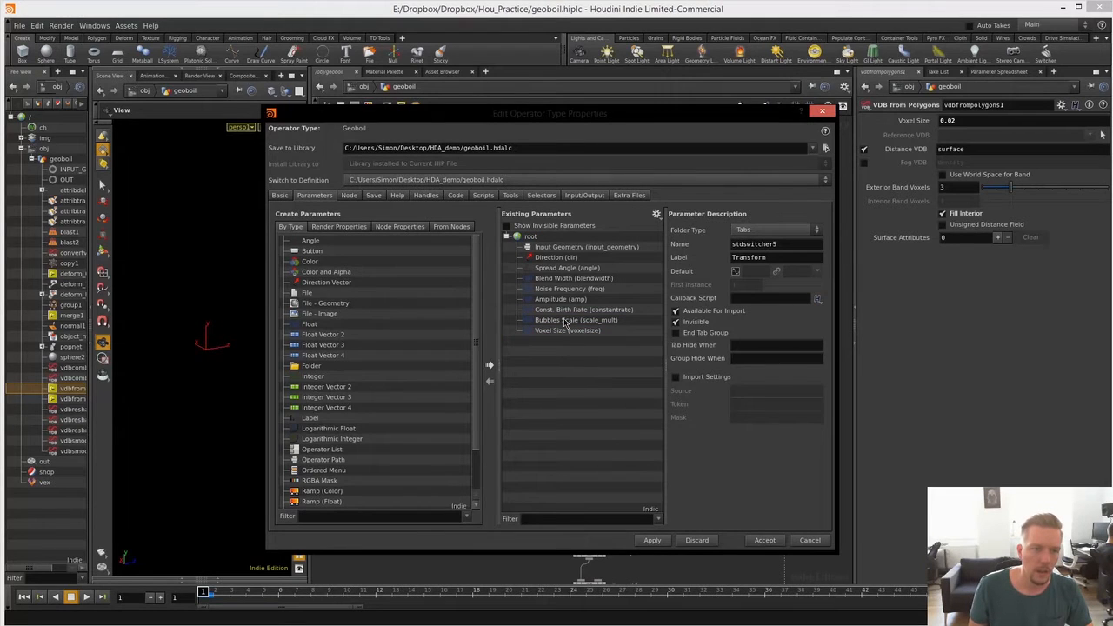
# - Review the descriptions of the promoted parameters from Input Geometry down to Blend Width, then clear the selection
pyautogui.click(556, 247)
pyautogui.click(562, 259)
pyautogui.click(563, 268)
pyautogui.click(567, 279)
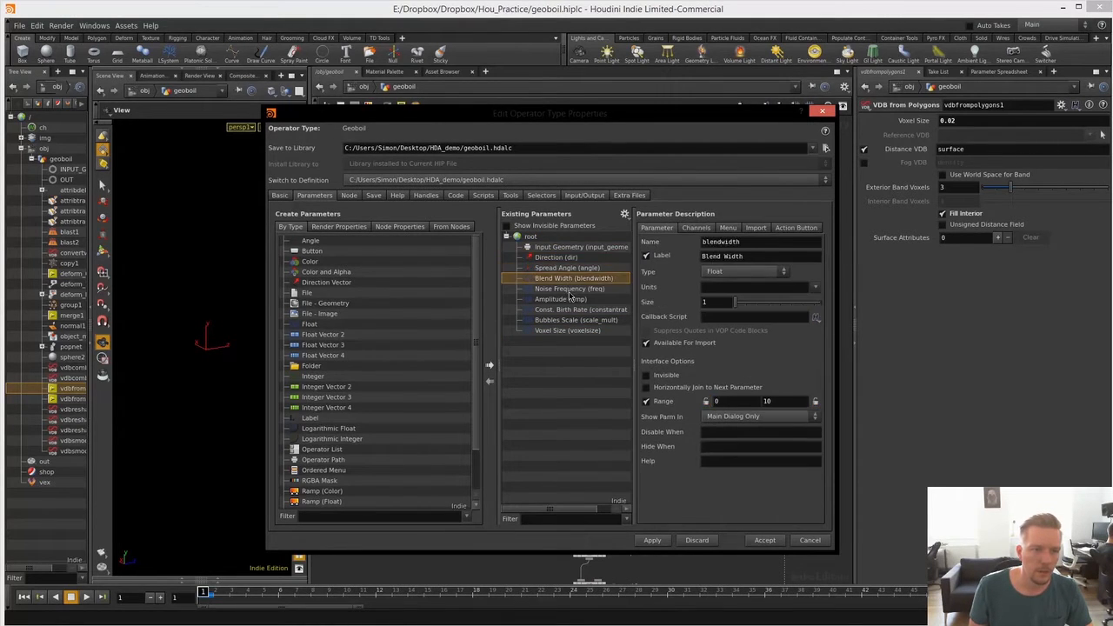
pyautogui.click(576, 381)
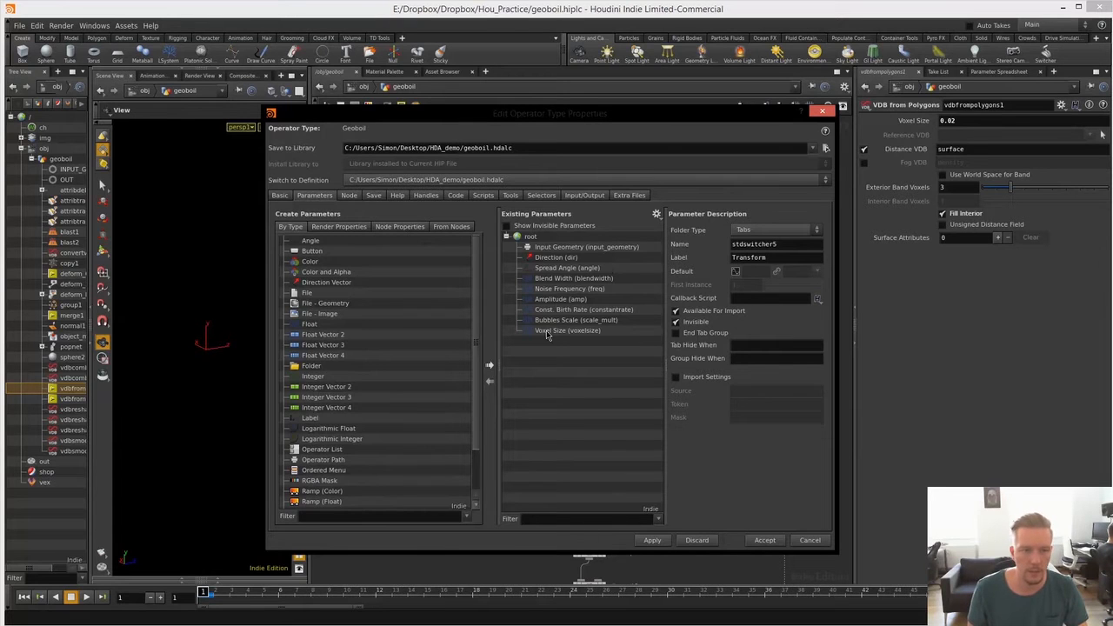
# - Apply and accept the Geoboil type properties, leaving the modified instances with no changes
pyautogui.click(651, 541)
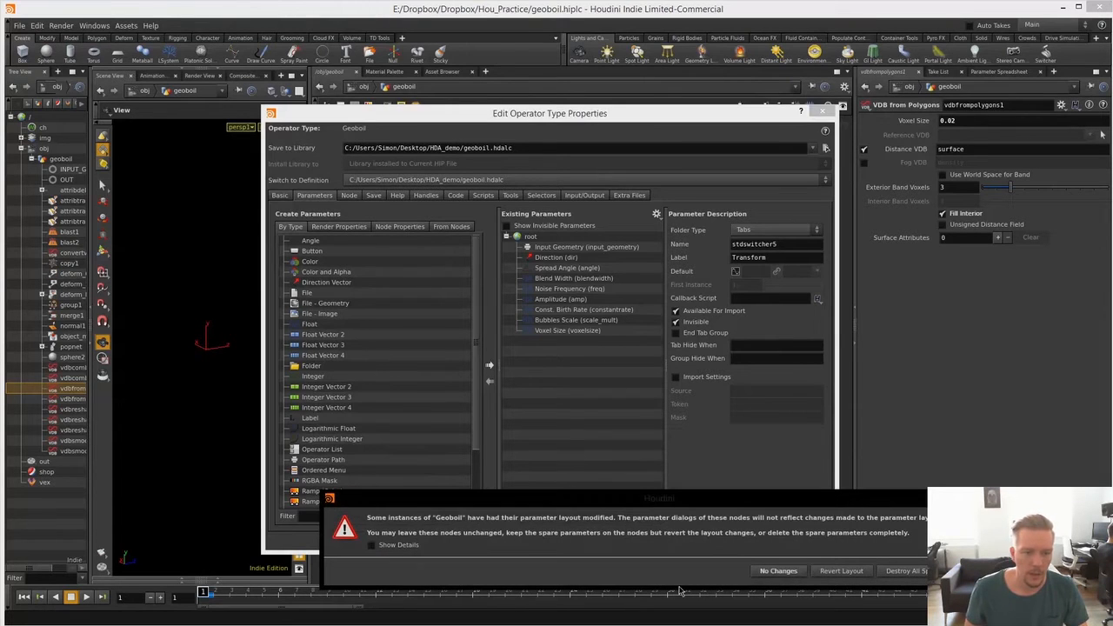
pyautogui.click(780, 571)
pyautogui.click(765, 545)
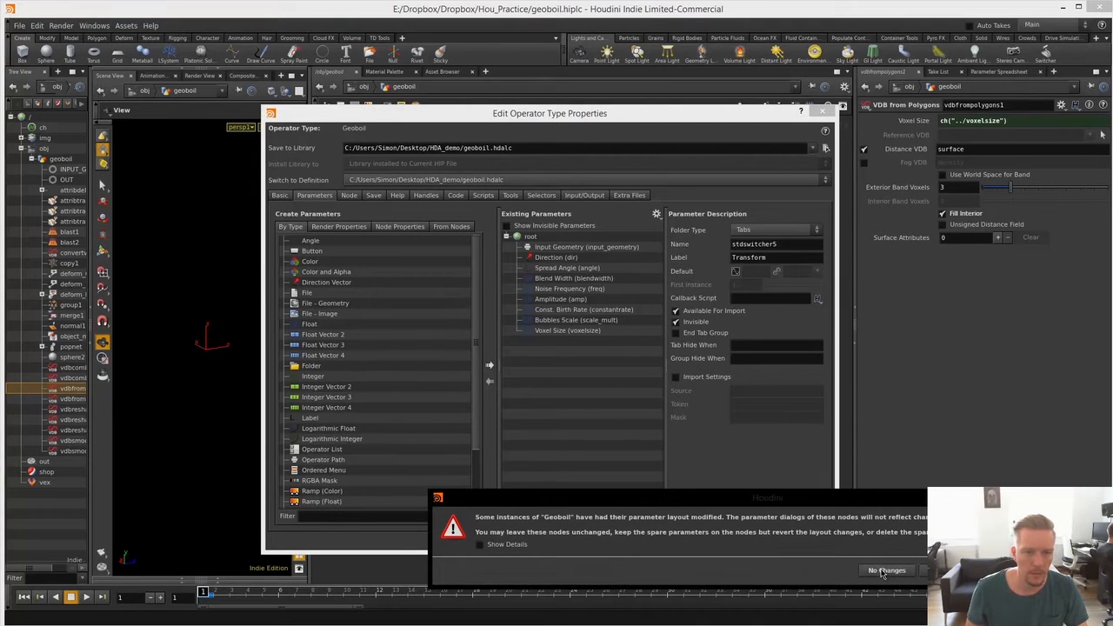
pyautogui.click(884, 572)
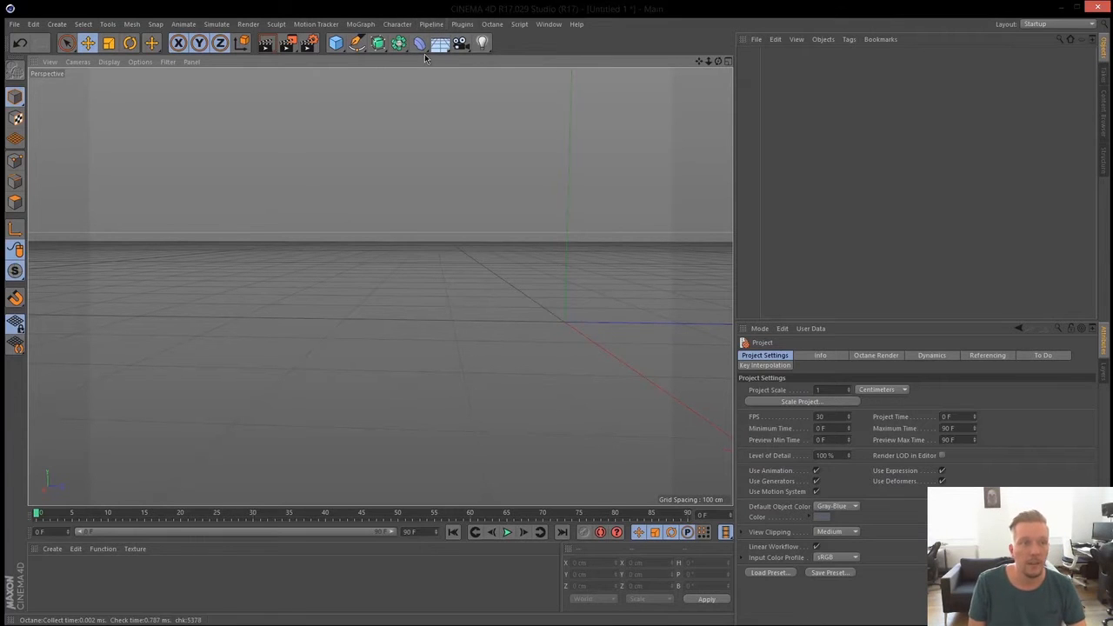
# - Switch to Cinema 4D, load geoboil.hdalc from the HDA_demo folder as a Houdini Engine asset and look over its parameters
pyautogui.click(433, 24)
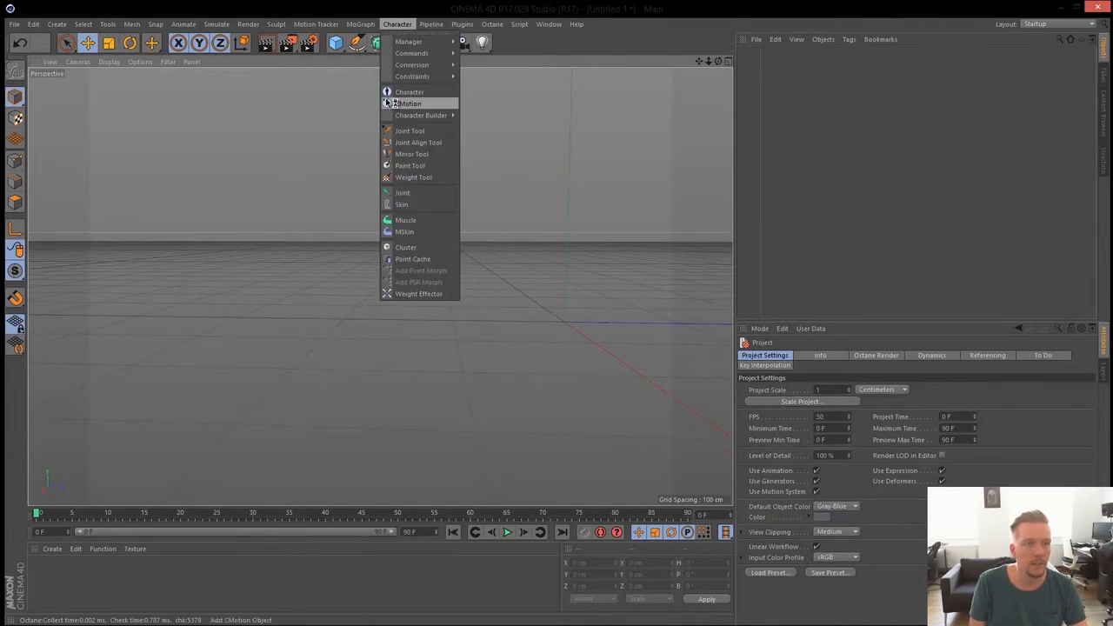
pyautogui.moveTo(461, 44)
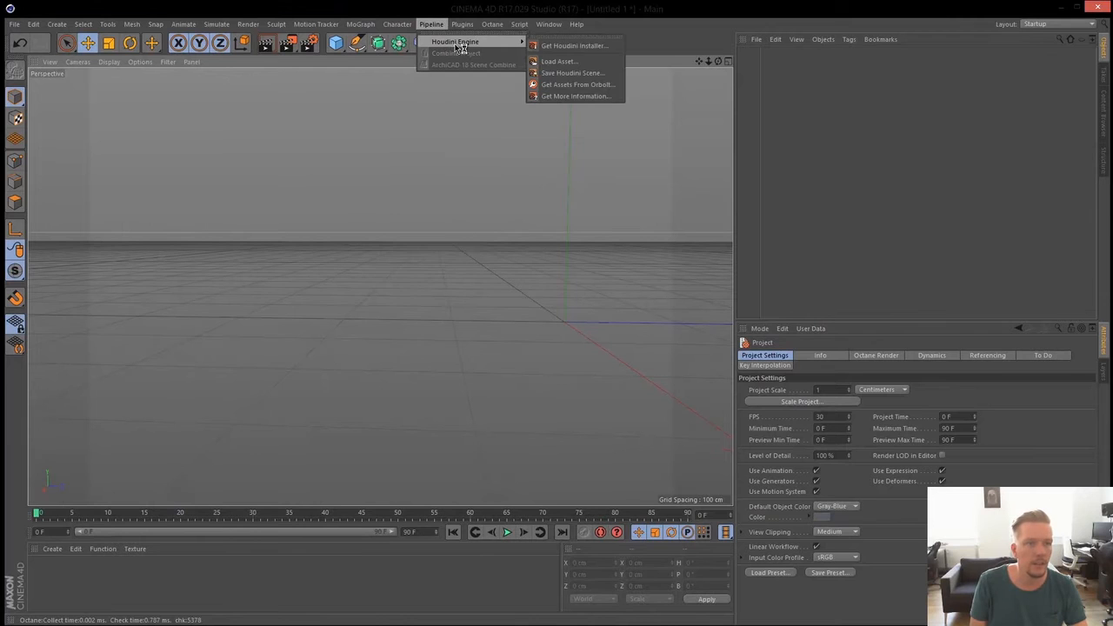
pyautogui.click(573, 64)
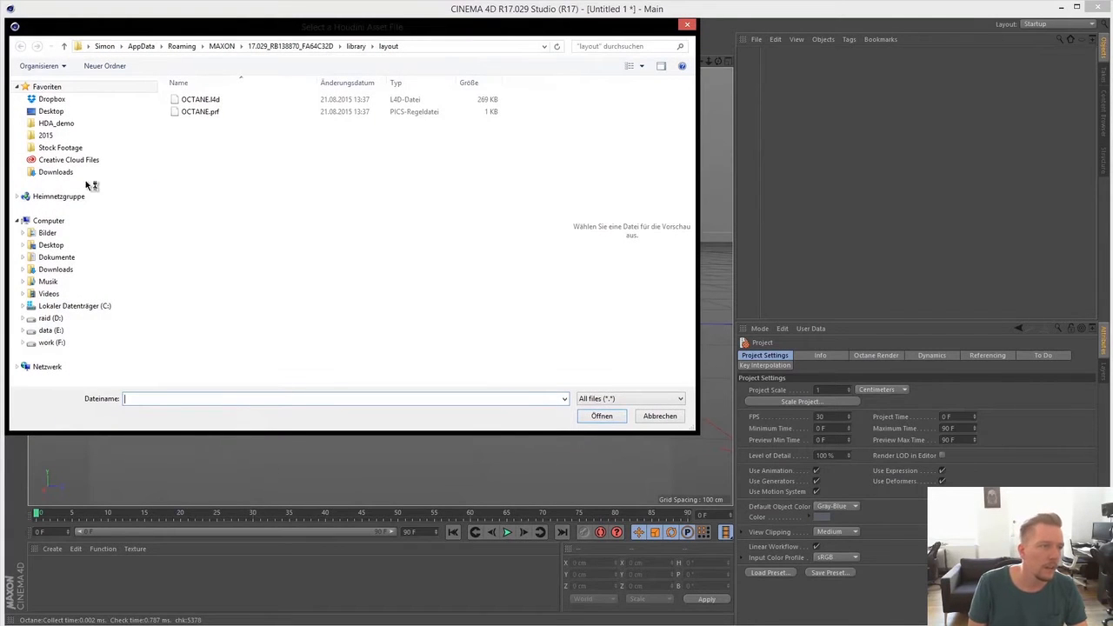
pyautogui.click(65, 122)
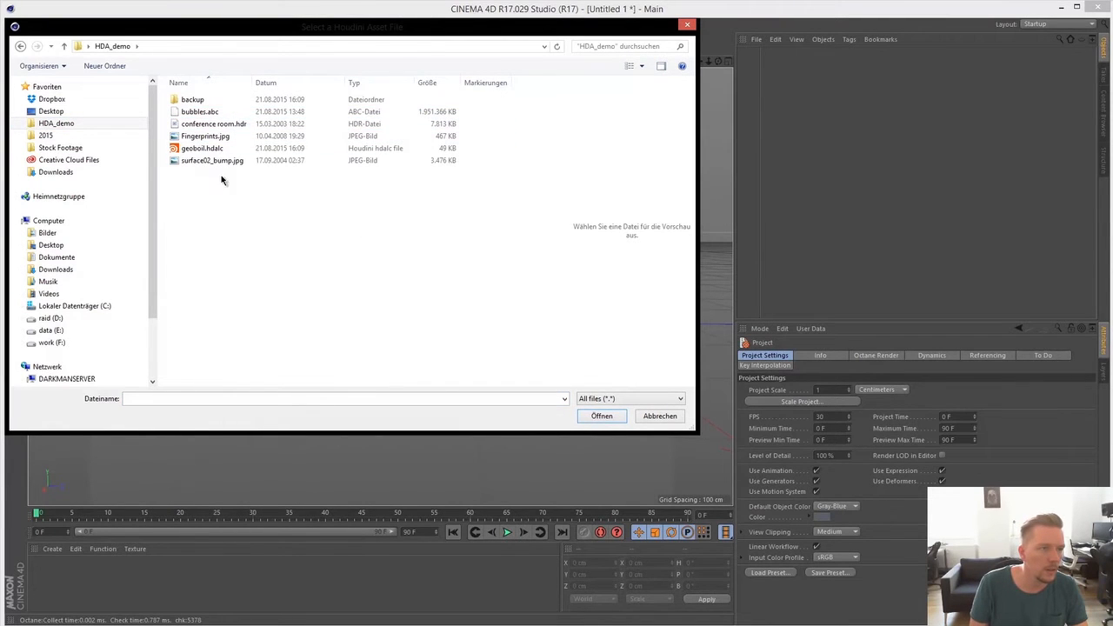
pyautogui.click(207, 152)
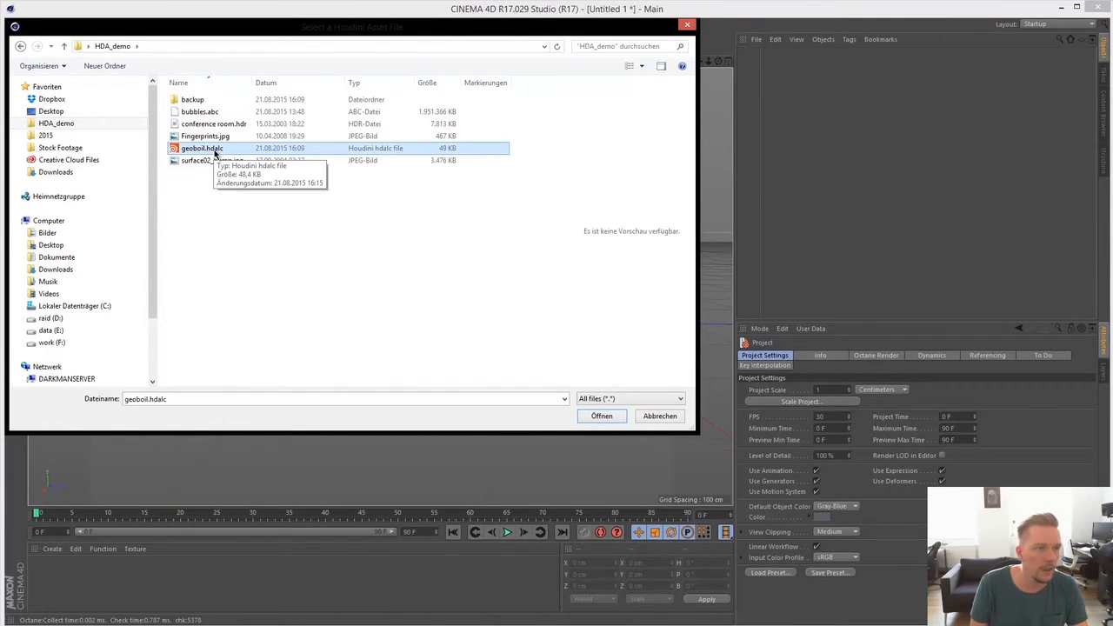
pyautogui.click(596, 416)
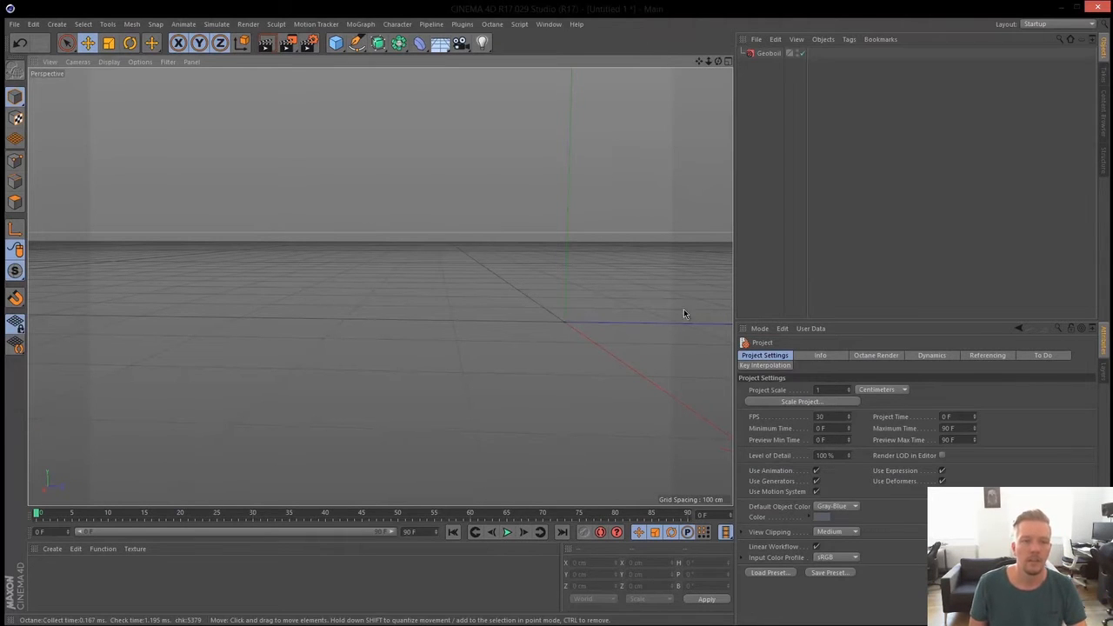
pyautogui.click(785, 54)
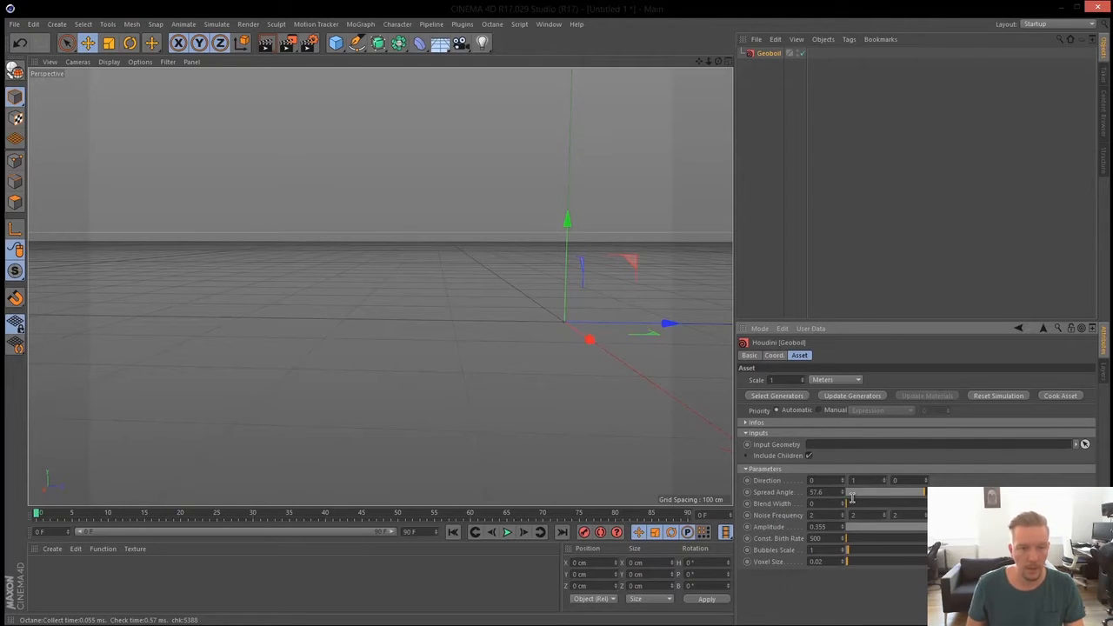
pyautogui.click(752, 240)
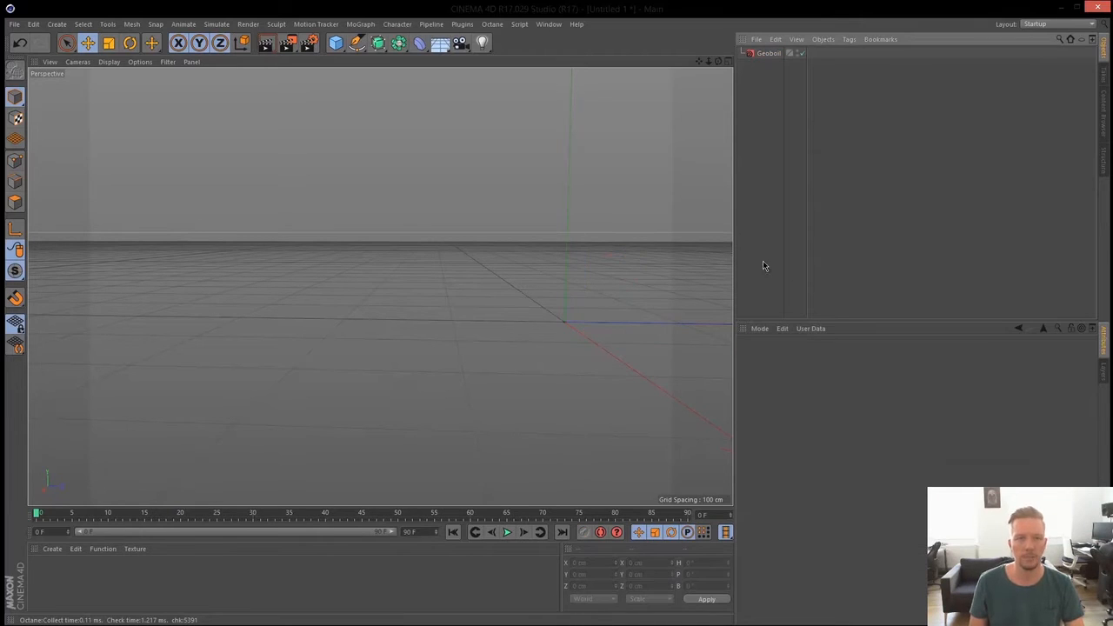
# - Add a torus primitive to the scene and display it shaded with its wireframe lines
pyautogui.keyDown('alt'); pyautogui.moveTo(579, 284); pyautogui.dragTo(380, 330); pyautogui.keyUp('alt')
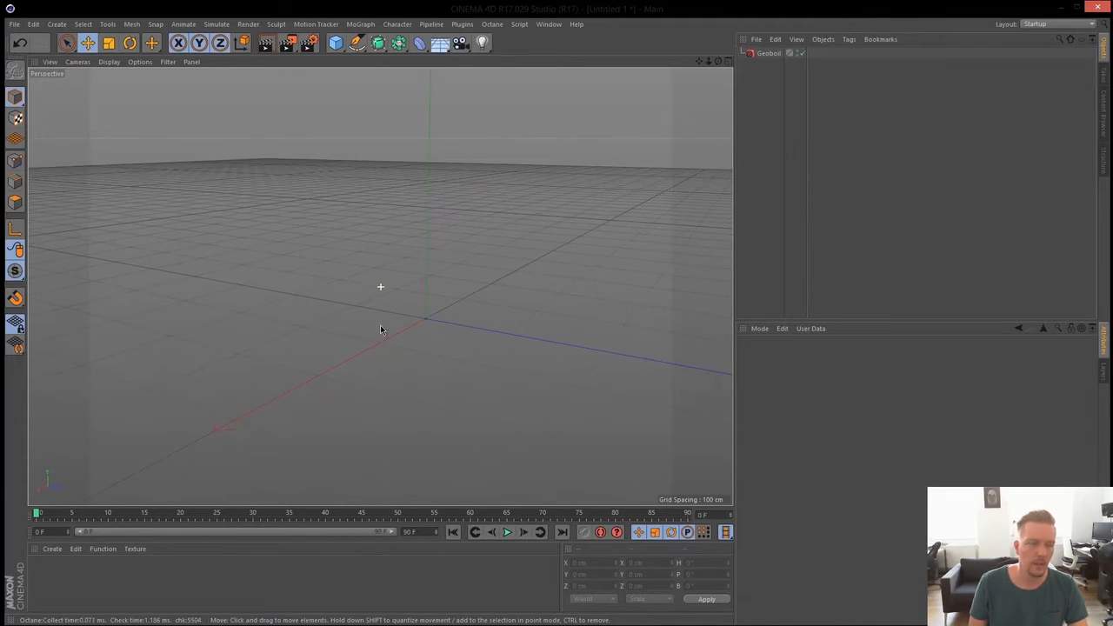
pyautogui.click(336, 43)
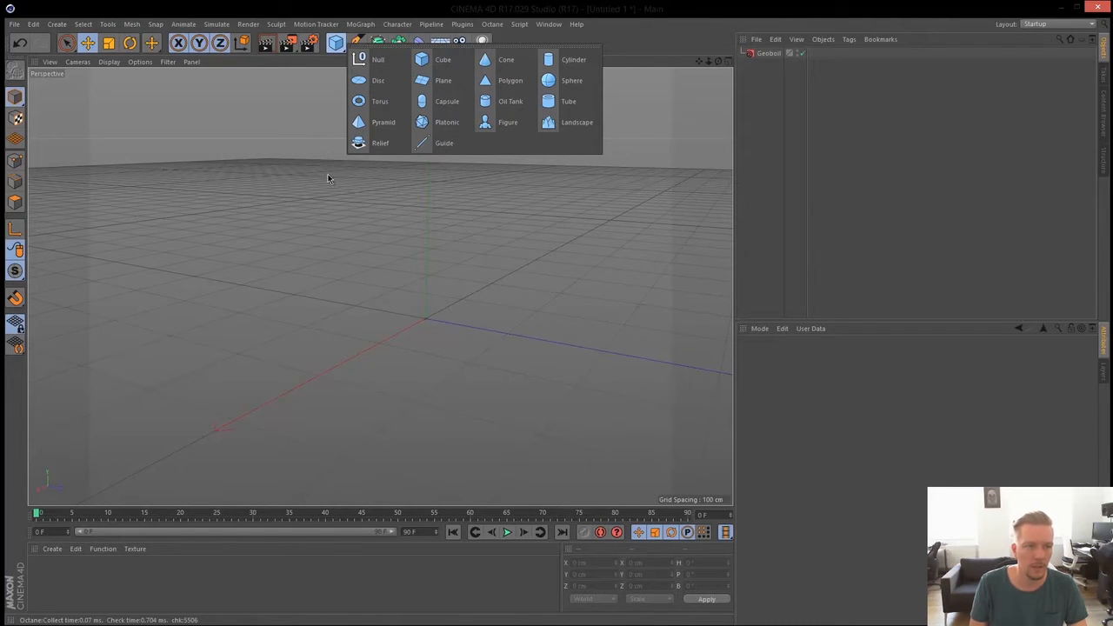
pyautogui.click(376, 101)
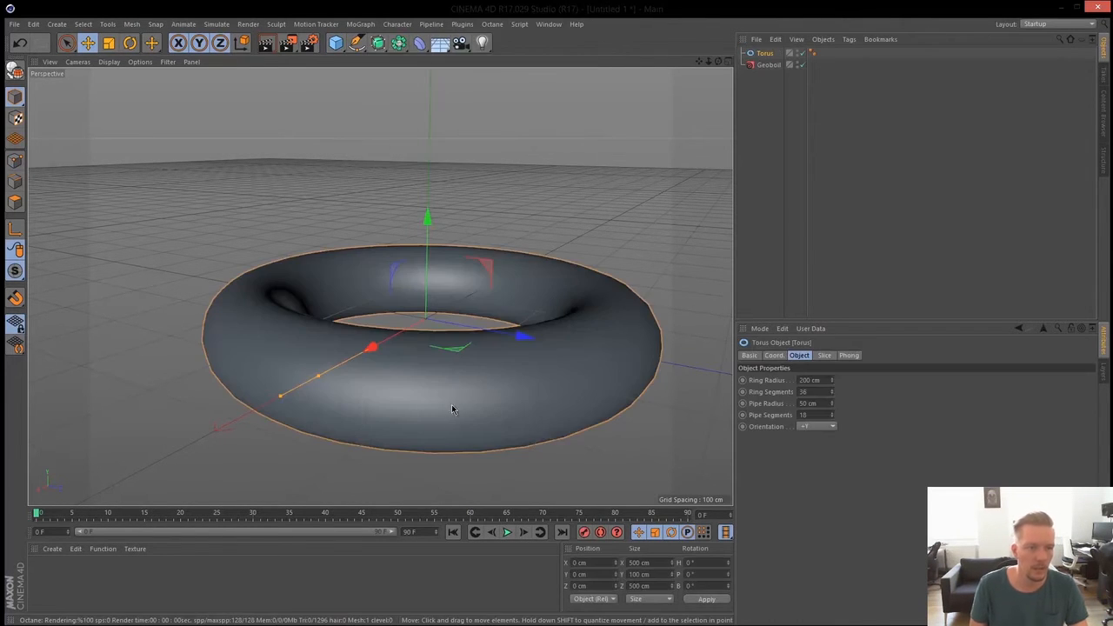
pyautogui.keyDown('alt'); pyautogui.moveTo(468, 372); pyautogui.dragTo(473, 394); pyautogui.keyUp('alt')
pyautogui.press('n')
pyautogui.press('b')
pyautogui.keyDown('alt'); pyautogui.moveTo(528, 361); pyautogui.dragTo(557, 342, button='middle'); pyautogui.keyUp('alt')
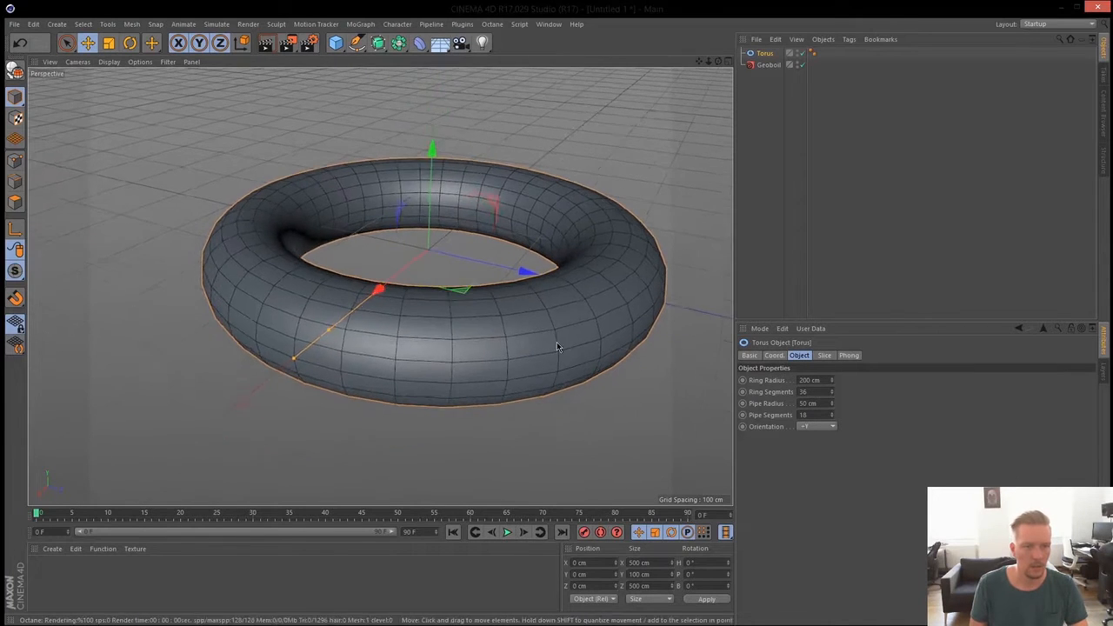
# - Raise the torus to 335 ring segments and 95 pipe segments, and return to shading without lines
pyautogui.scroll(-3, 557, 343)
pyautogui.moveTo(831, 393); pyautogui.dragTo(826, 328)
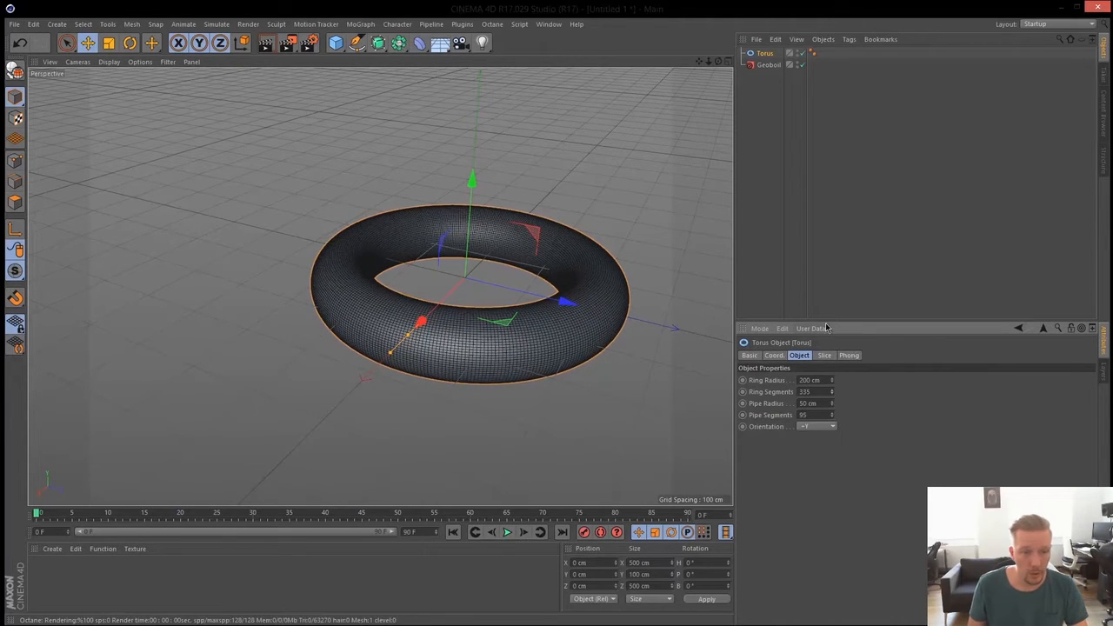
pyautogui.click(755, 195)
pyautogui.keyDown('alt'); pyautogui.moveTo(464, 347); pyautogui.dragTo(449, 354, button='middle'); pyautogui.keyUp('alt')
pyautogui.keyDown('alt'); pyautogui.moveTo(449, 354); pyautogui.dragTo(493, 335); pyautogui.keyUp('alt')
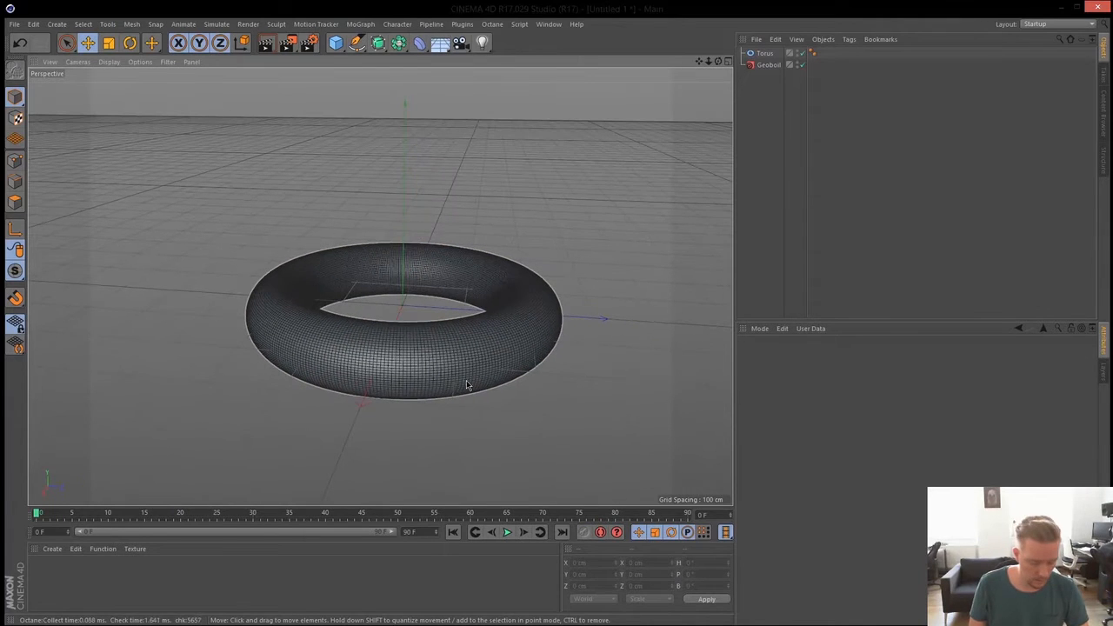
pyautogui.press('n')
pyautogui.press('a')
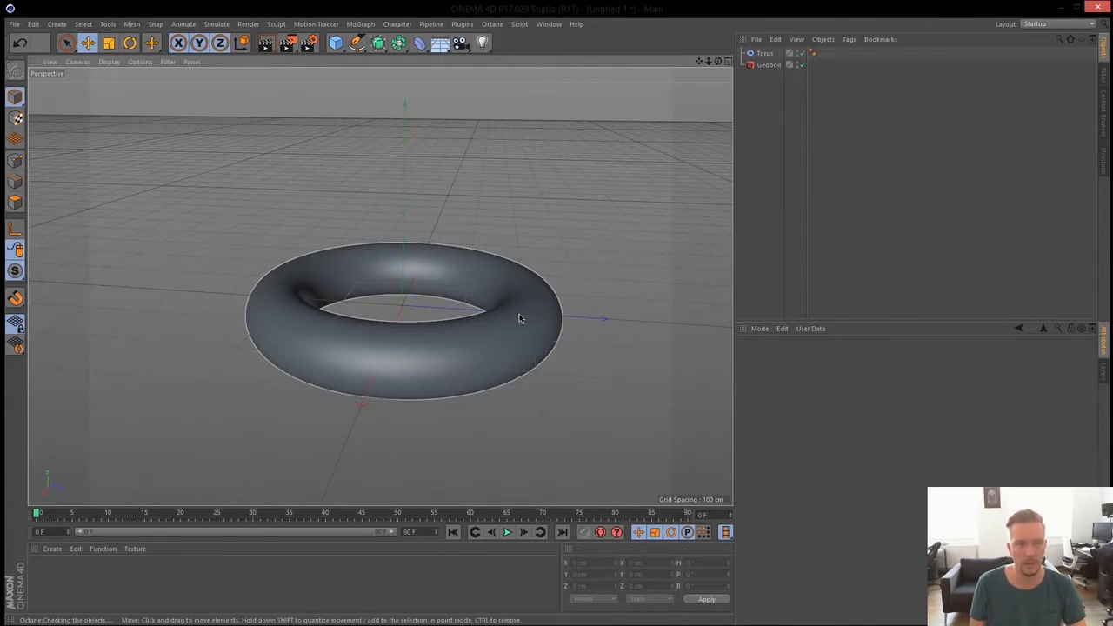
pyautogui.click(336, 42)
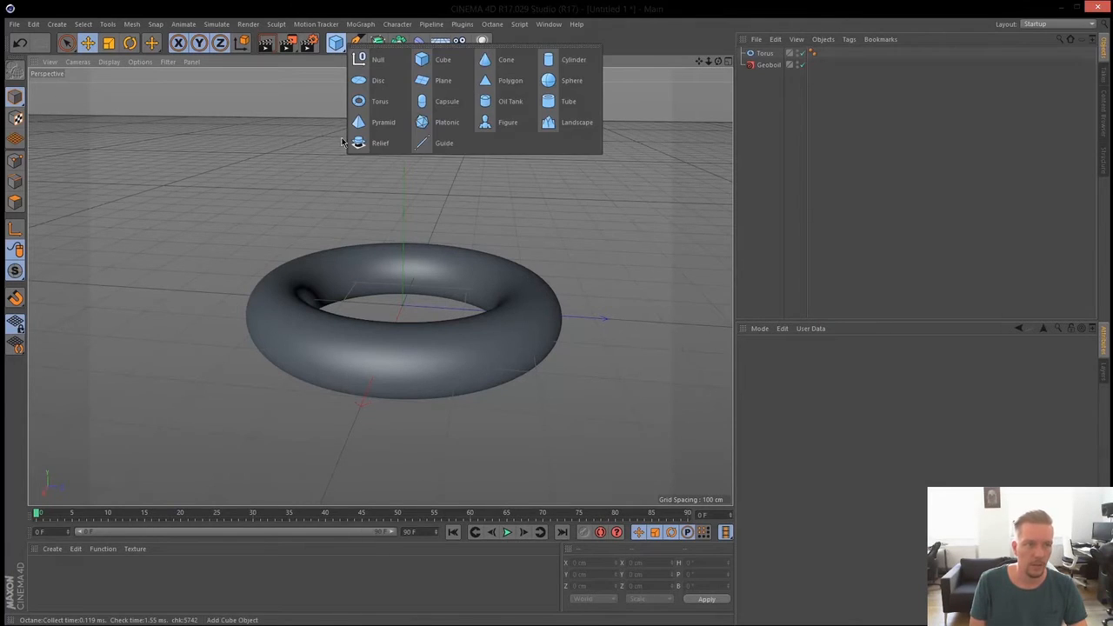
pyautogui.click(777, 225)
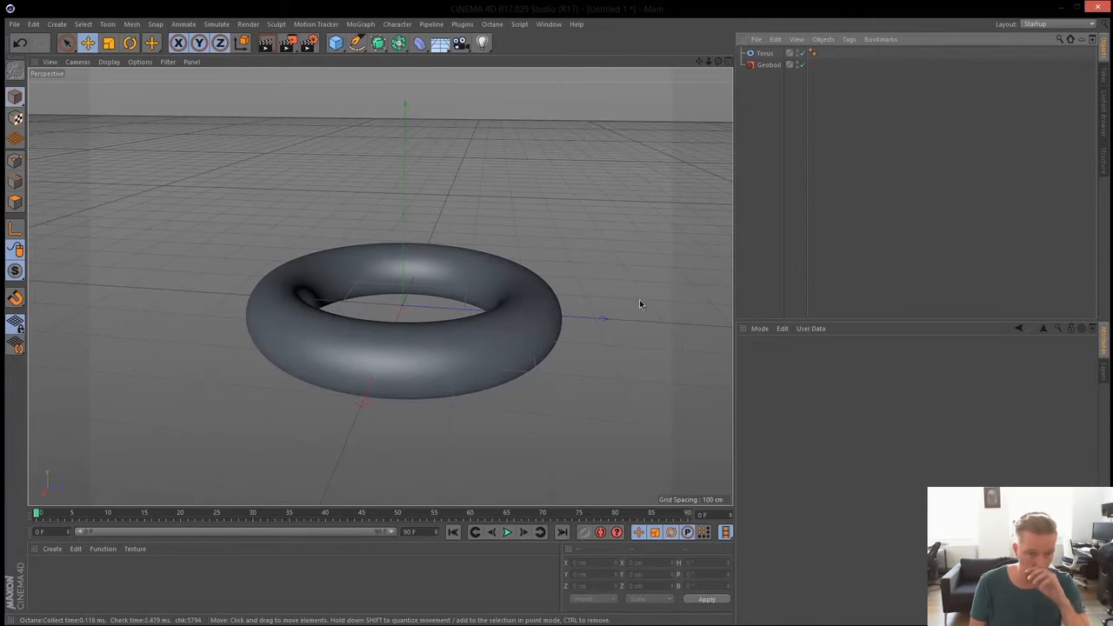
# - Hide the torus and assign it as the Geoboil asset's Input Geometry
pyautogui.click(769, 65)
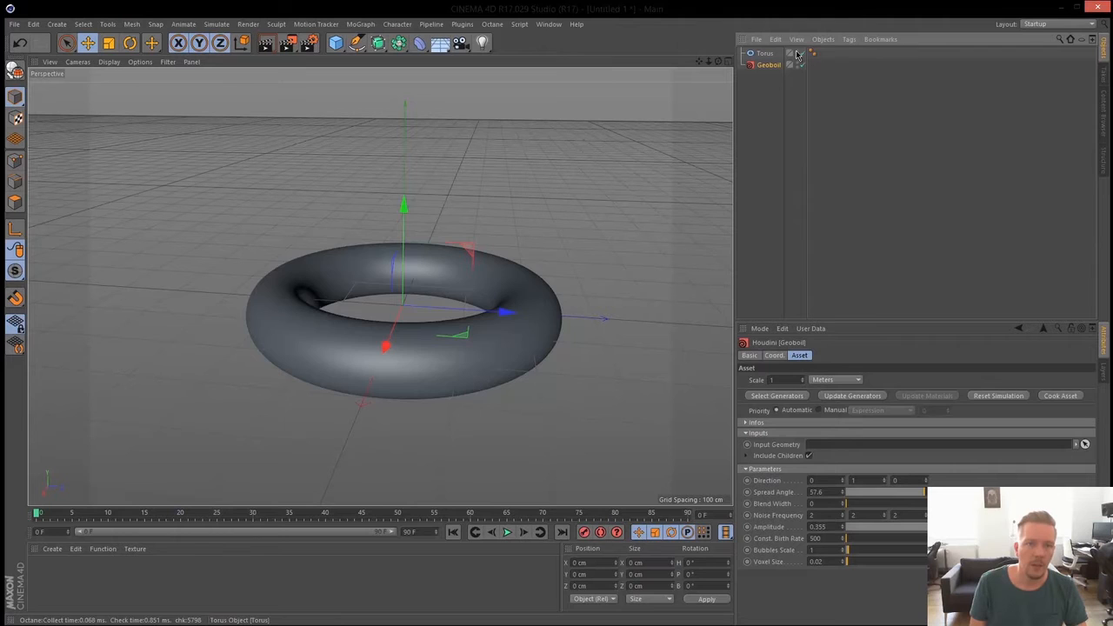
pyautogui.click(779, 103)
pyautogui.click(769, 65)
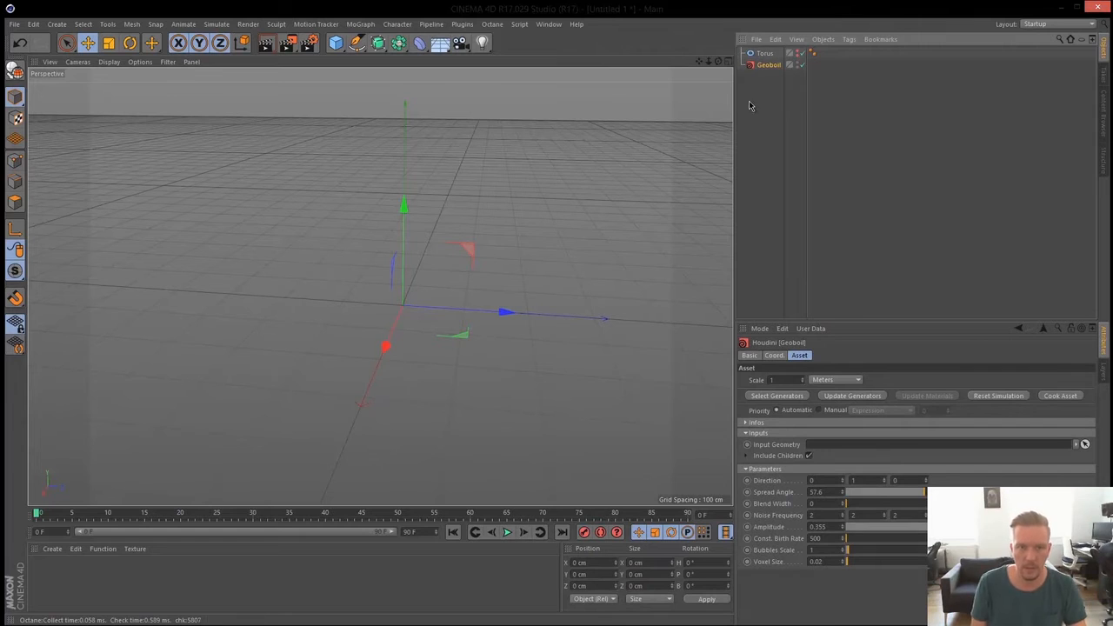
pyautogui.moveTo(771, 270); pyautogui.dragTo(825, 446)
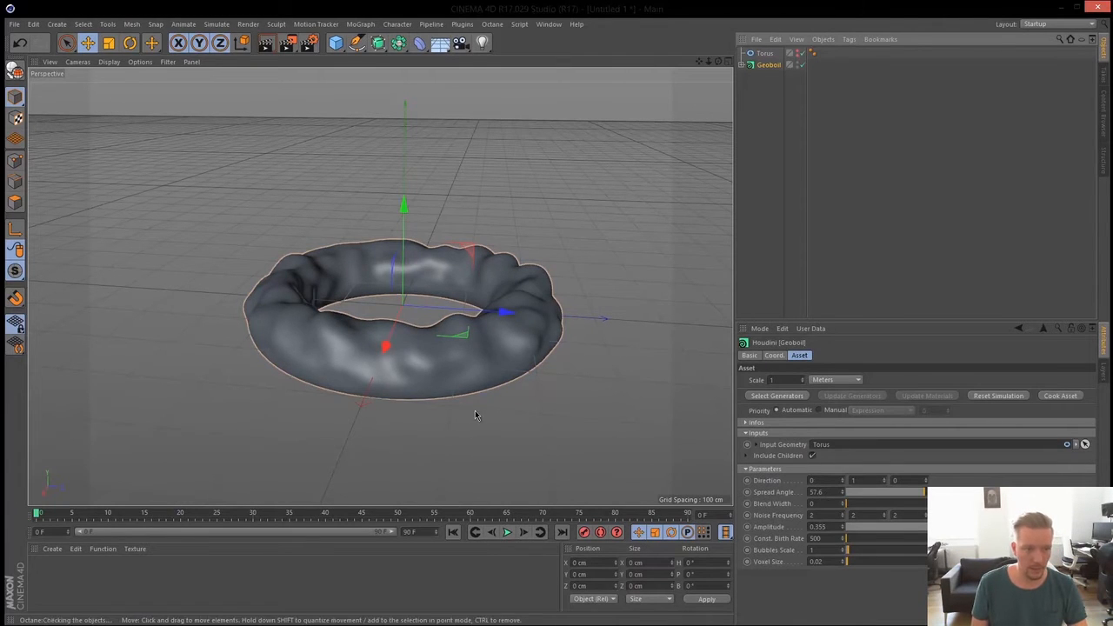
# - Switch to the Live Selection tool, clear the selection and inspect the deformed torus up close
pyautogui.click(66, 42)
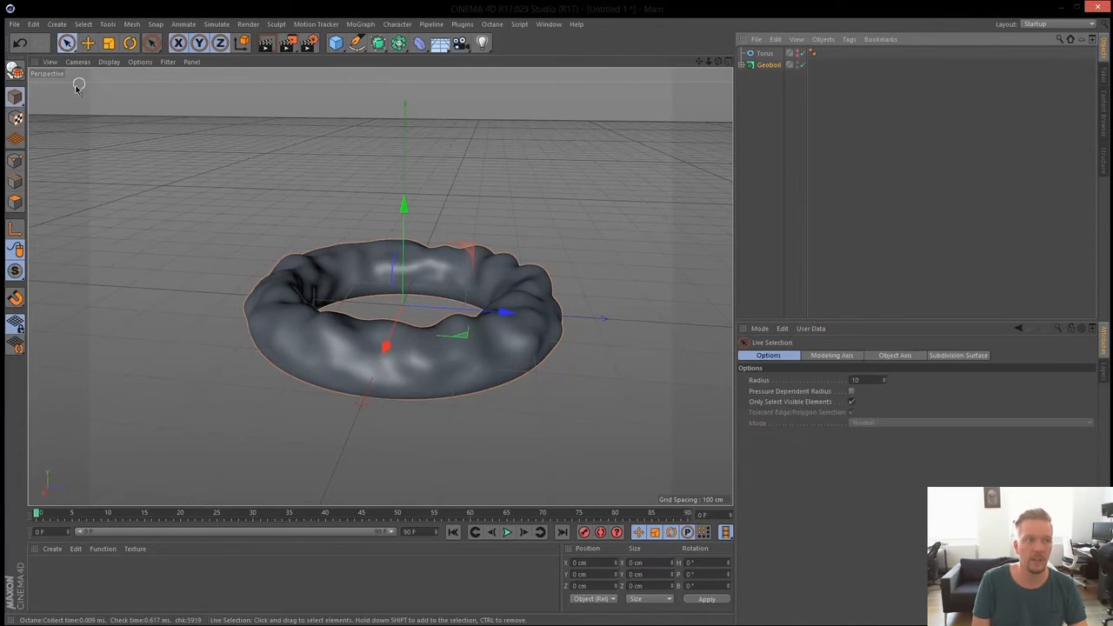
pyautogui.click(135, 183)
pyautogui.keyDown('alt'); pyautogui.moveTo(527, 358); pyautogui.dragTo(482, 358); pyautogui.keyUp('alt')
pyautogui.keyDown('alt'); pyautogui.moveTo(477, 355); pyautogui.dragTo(530, 340, button='right'); pyautogui.keyUp('alt')
pyautogui.keyDown('alt'); pyautogui.moveTo(526, 342); pyautogui.dragTo(537, 343, button='middle'); pyautogui.keyUp('alt')
pyautogui.keyDown('alt'); pyautogui.moveTo(537, 343); pyautogui.dragTo(487, 337, button='right'); pyautogui.keyUp('alt')
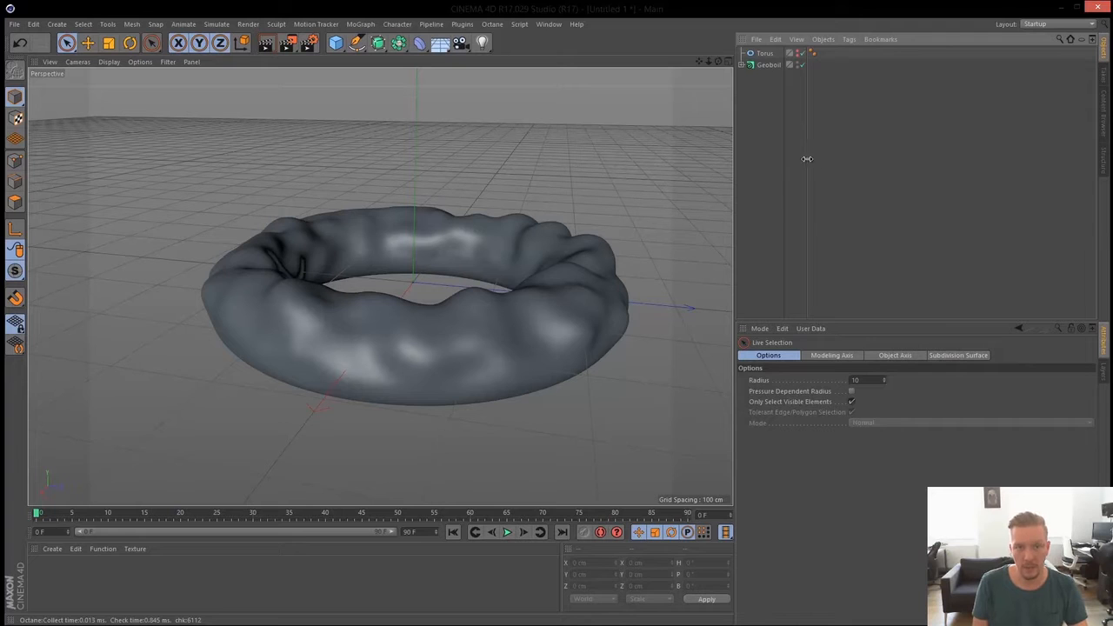
# - Widen the object name column, expand Geoboil's hierarchy and review the asset settings of its Geoboil1/OUT_0 generator
pyautogui.moveTo(807, 169); pyautogui.dragTo(839, 175)
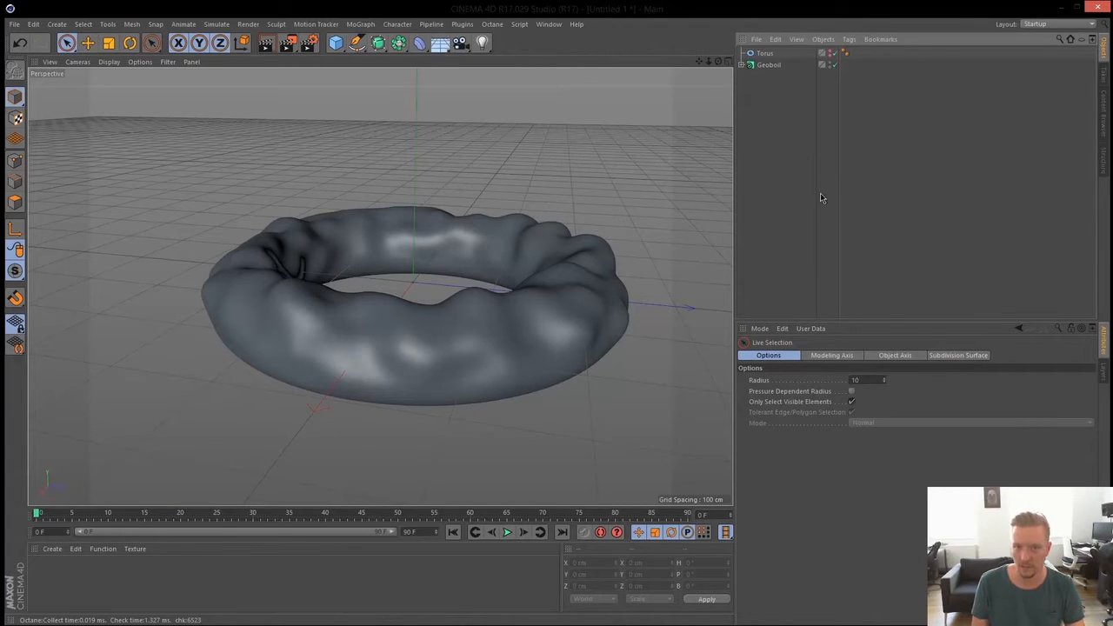
pyautogui.click(765, 65)
pyautogui.click(742, 65)
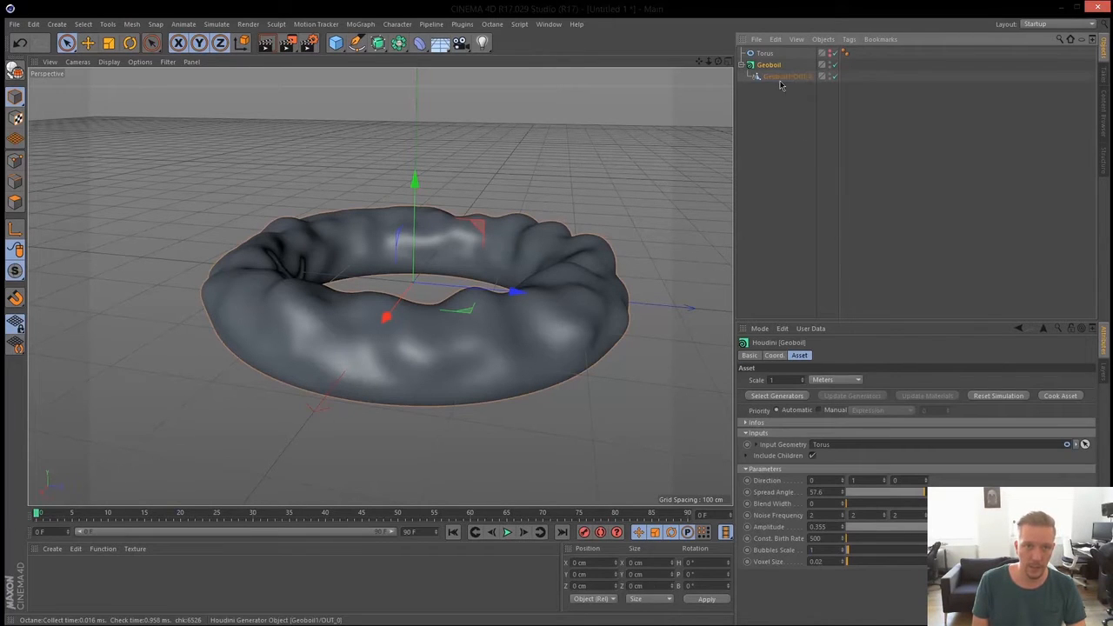
pyautogui.click(783, 76)
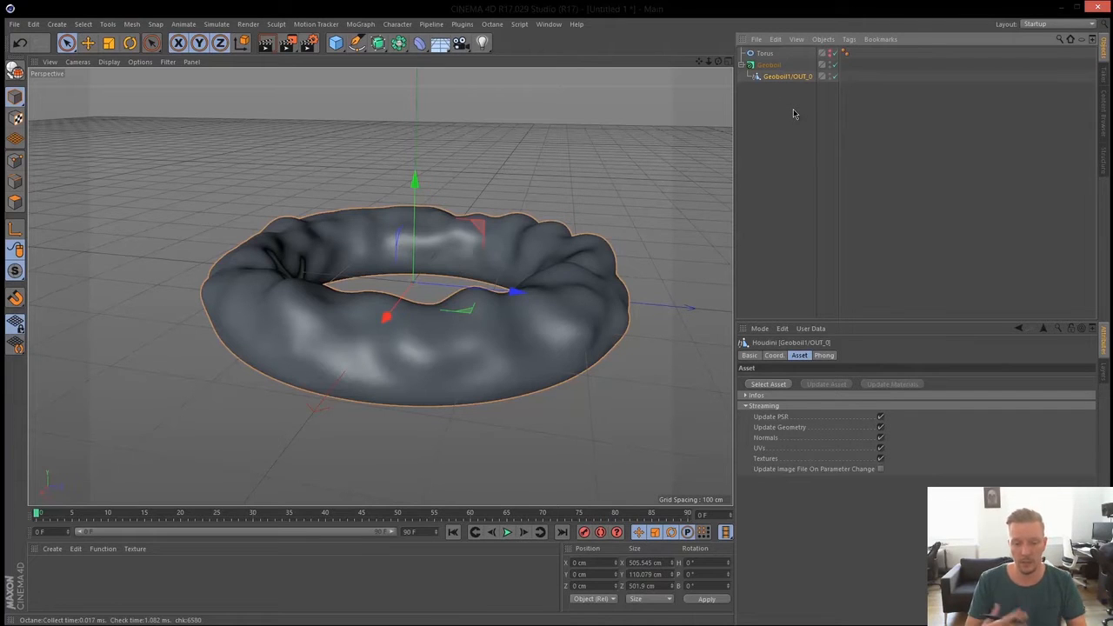
pyautogui.click(774, 183)
# - Examine the generated mesh's topology with shading lines turned on, and return to plain shading
pyautogui.keyDown('alt'); pyautogui.moveTo(405, 340); pyautogui.dragTo(518, 335); pyautogui.keyUp('alt')
pyautogui.press('n')
pyautogui.press('b')
pyautogui.moveTo(407, 326)
pyautogui.keyDown('alt'); pyautogui.mouseDown(button='right')
pyautogui.moveTo(550, 311)
pyautogui.moveTo(485, 326)
pyautogui.mouseUp(button='right'); pyautogui.keyUp('alt')
pyautogui.moveTo(518, 301)
pyautogui.keyDown('alt'); pyautogui.mouseDown()
pyautogui.moveTo(481, 314)
pyautogui.moveTo(452, 387)
pyautogui.moveTo(486, 302)
pyautogui.mouseUp(); pyautogui.keyUp('alt')
pyautogui.keyDown('alt'); pyautogui.moveTo(485, 303); pyautogui.dragTo(557, 303, button='right'); pyautogui.keyUp('alt')
pyautogui.keyDown('alt'); pyautogui.moveTo(557, 304); pyautogui.dragTo(457, 336); pyautogui.keyUp('alt')
pyautogui.moveTo(458, 336)
pyautogui.keyDown('alt'); pyautogui.mouseDown(button='right')
pyautogui.moveTo(487, 367)
pyautogui.moveTo(478, 361)
pyautogui.mouseUp(button='right'); pyautogui.keyUp('alt')
pyautogui.press('n')
pyautogui.press('a')
pyautogui.keyDown('alt'); pyautogui.moveTo(499, 346); pyautogui.dragTo(470, 360); pyautogui.keyUp('alt')
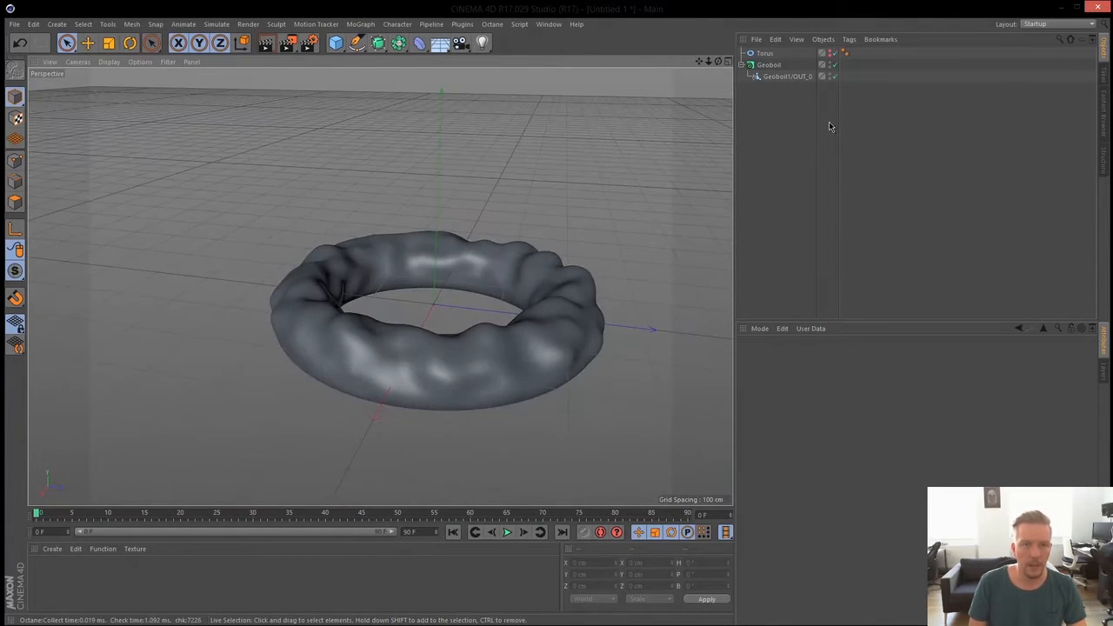
# - Select the Geoboil asset, play the first frames of its bubble simulation, stop and rewind to frame 0
pyautogui.click(769, 66)
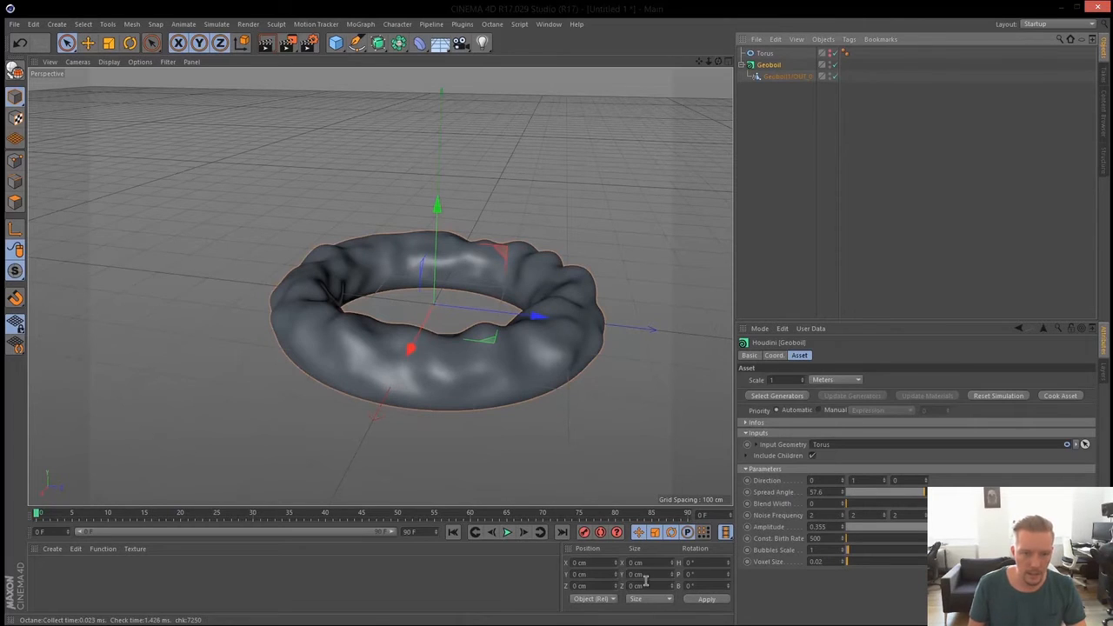
pyautogui.click(507, 532)
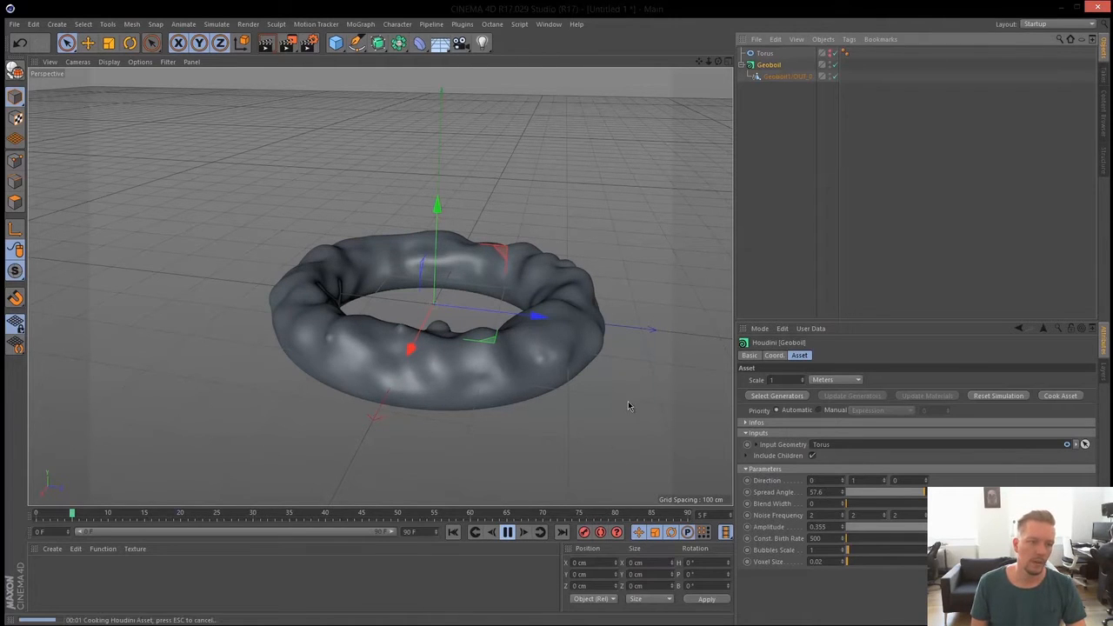
pyautogui.click(508, 532)
pyautogui.click(453, 532)
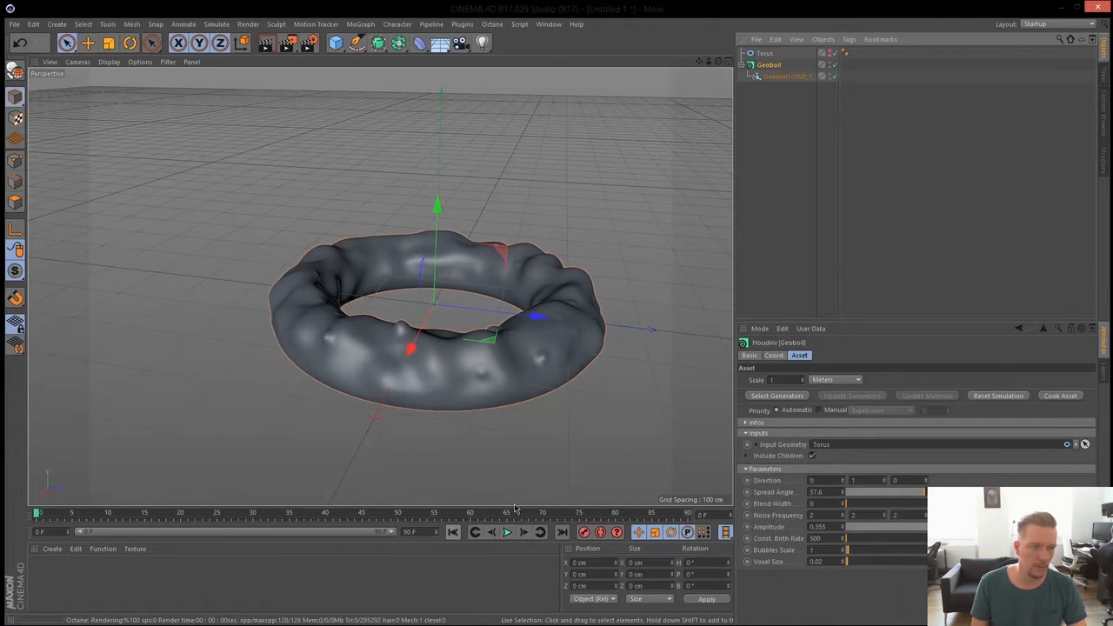
# - Set the Geoboil asset's Voxel Size to 0.04
pyautogui.click(832, 562)
pyautogui.write('4')
pyautogui.press('Return')
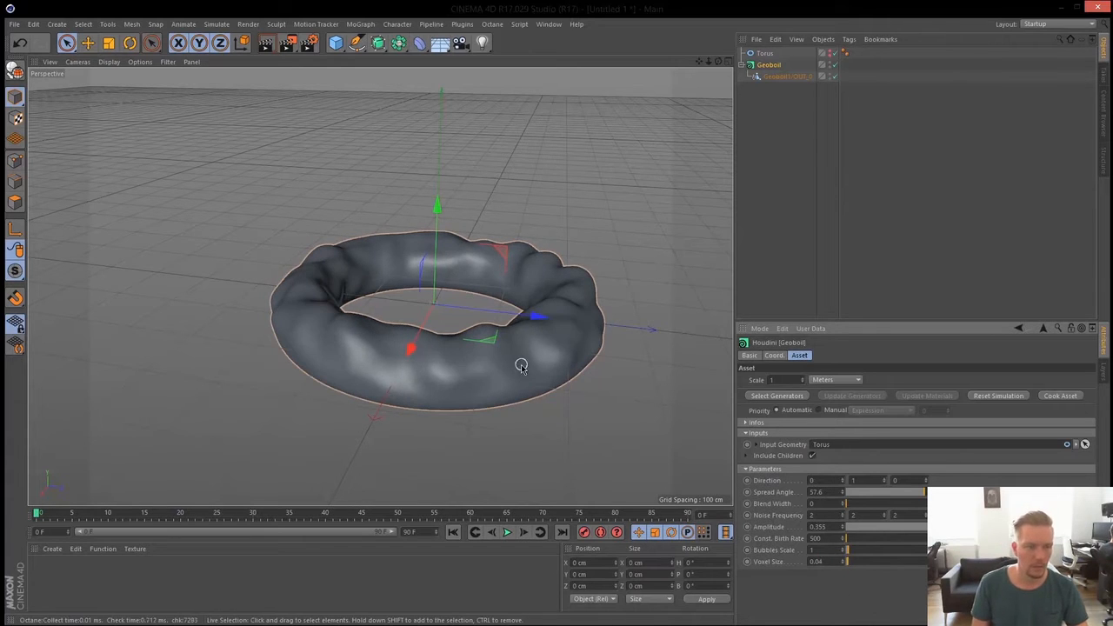
# - Check the torus mesh with shading lines, return to plain shading, and play the bubble simulation up to frame 14
pyautogui.press('n')
pyautogui.press('b')
pyautogui.press('n')
pyautogui.press('a')
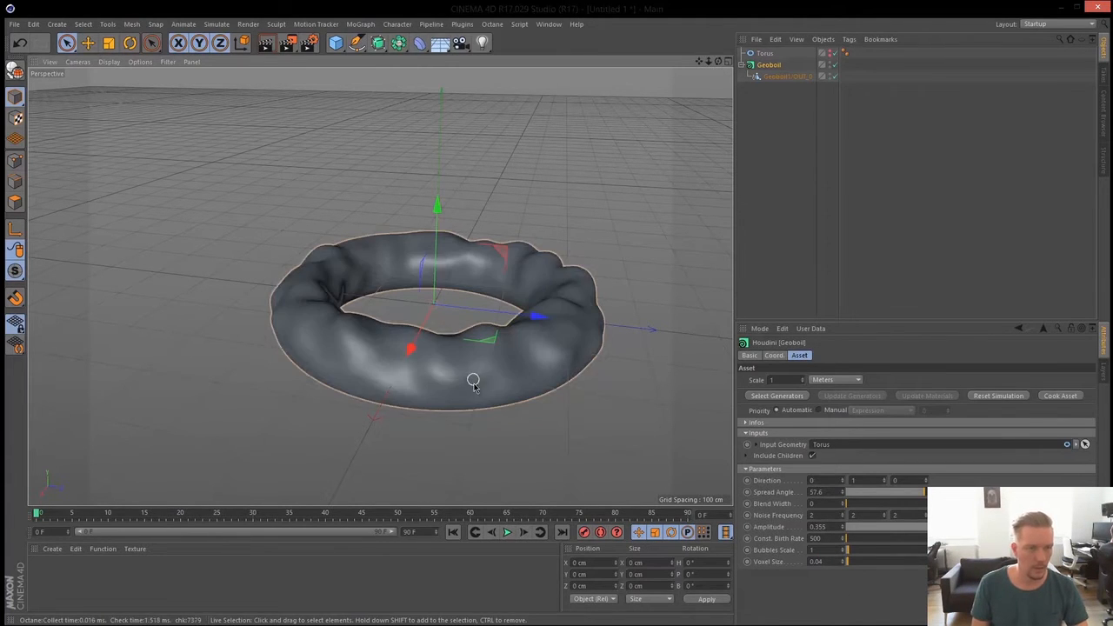
pyautogui.click(508, 532)
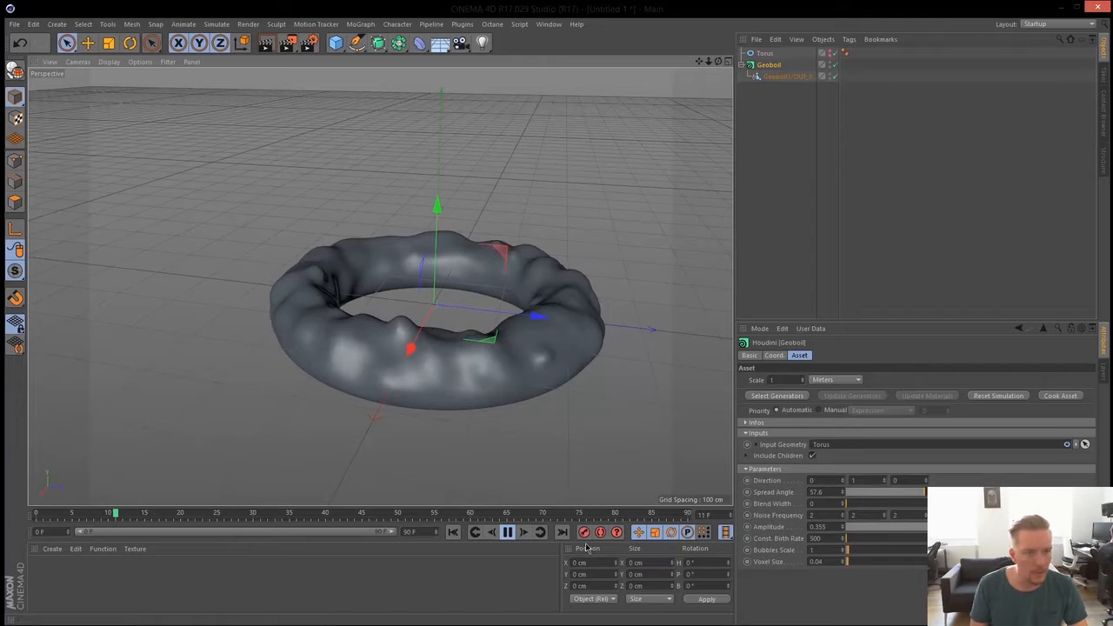
pyautogui.click(510, 533)
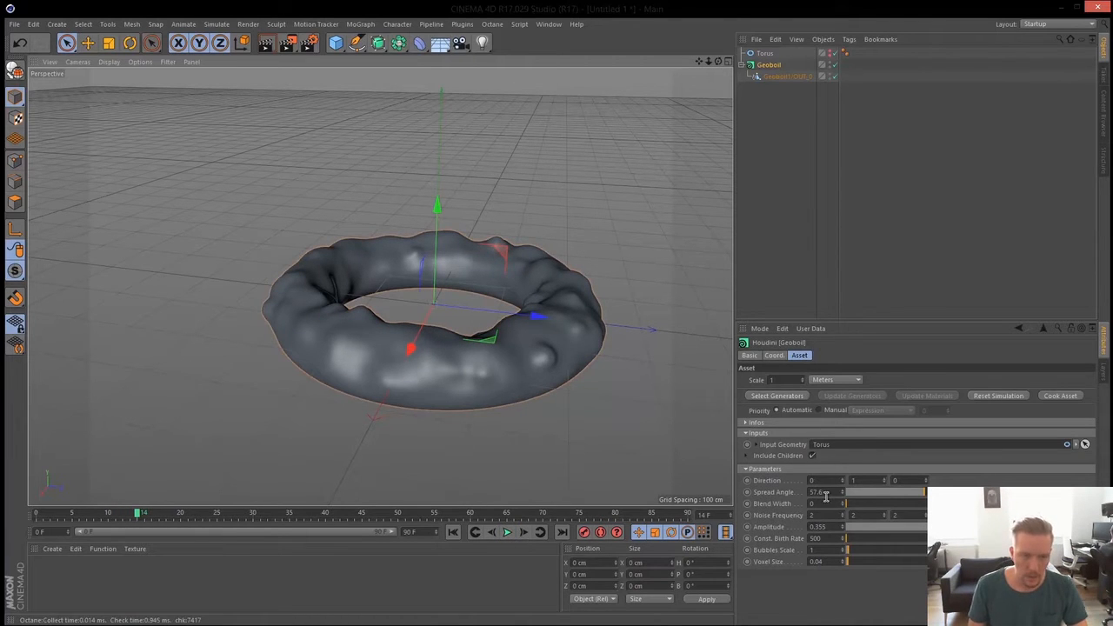
# - Set the Geoboil asset's Const. Birth Rate to 100 and its Bubbles Scale to 1.5
pyautogui.click(828, 538)
pyautogui.write('100')
pyautogui.press('Return')
pyautogui.write('.5')
pyautogui.press('Return')
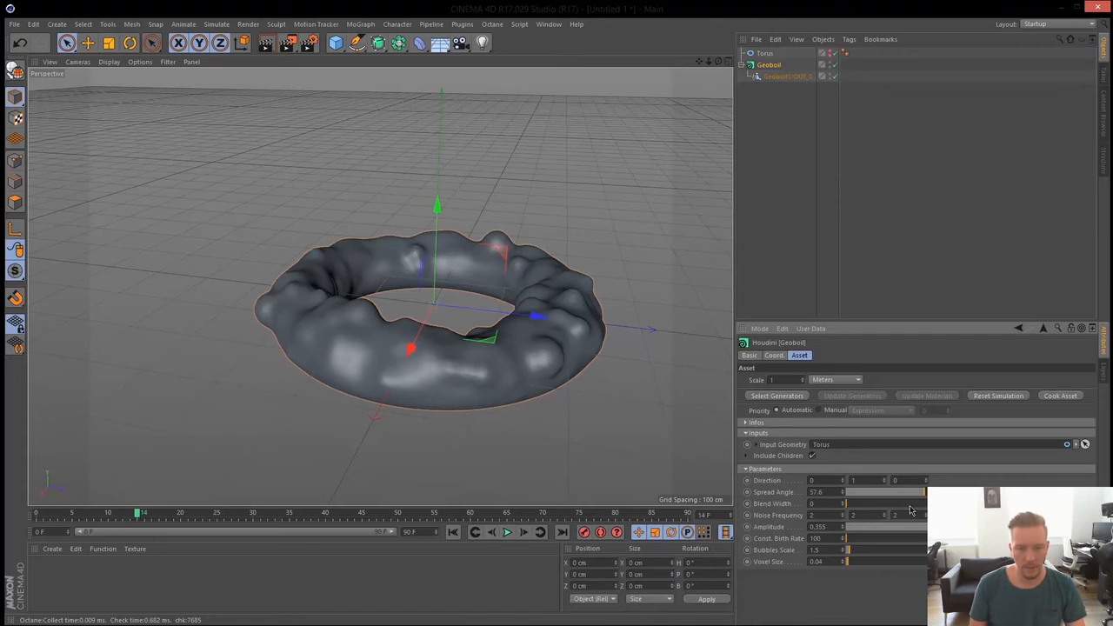
# - Set the Geoboil asset's Amplitude to 0.15
pyautogui.keyDown('alt'); pyautogui.moveTo(618, 356); pyautogui.dragTo(590, 335); pyautogui.keyUp('alt')
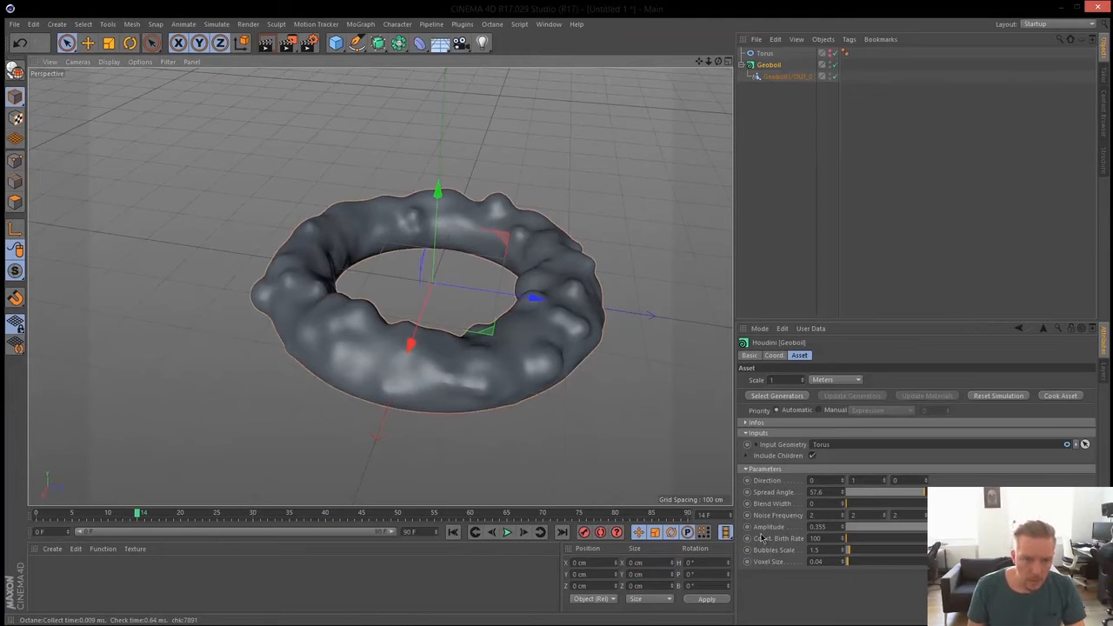
pyautogui.click(817, 526)
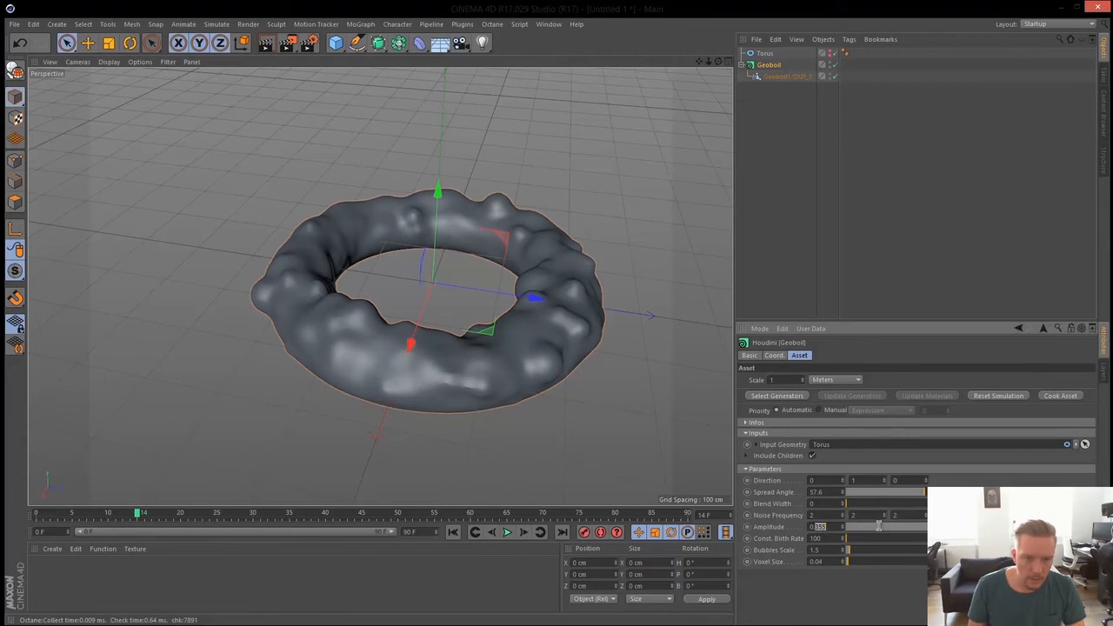
pyautogui.press('Return')
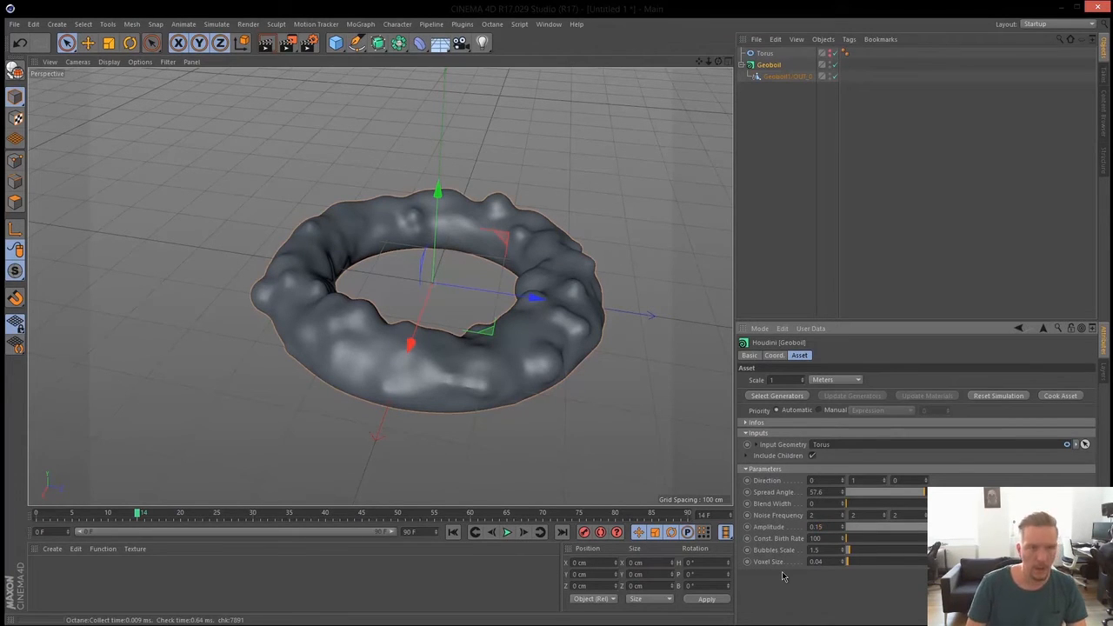
# - Add a camera from a close-up view of the torus and set its Near Clipping to 310 cm
pyautogui.keyDown('alt'); pyautogui.moveTo(537, 330); pyautogui.dragTo(461, 340); pyautogui.keyUp('alt')
pyautogui.scroll(5, 463, 341)
pyautogui.keyDown('alt'); pyautogui.moveTo(380, 288); pyautogui.dragTo(490, 351); pyautogui.keyUp('alt')
pyautogui.keyDown('alt'); pyautogui.moveTo(357, 309); pyautogui.dragTo(505, 304); pyautogui.keyUp('alt')
pyautogui.scroll(5, 489, 316)
pyautogui.keyDown('alt'); pyautogui.moveTo(449, 332); pyautogui.dragTo(420, 125); pyautogui.keyUp('alt')
pyautogui.click(461, 44)
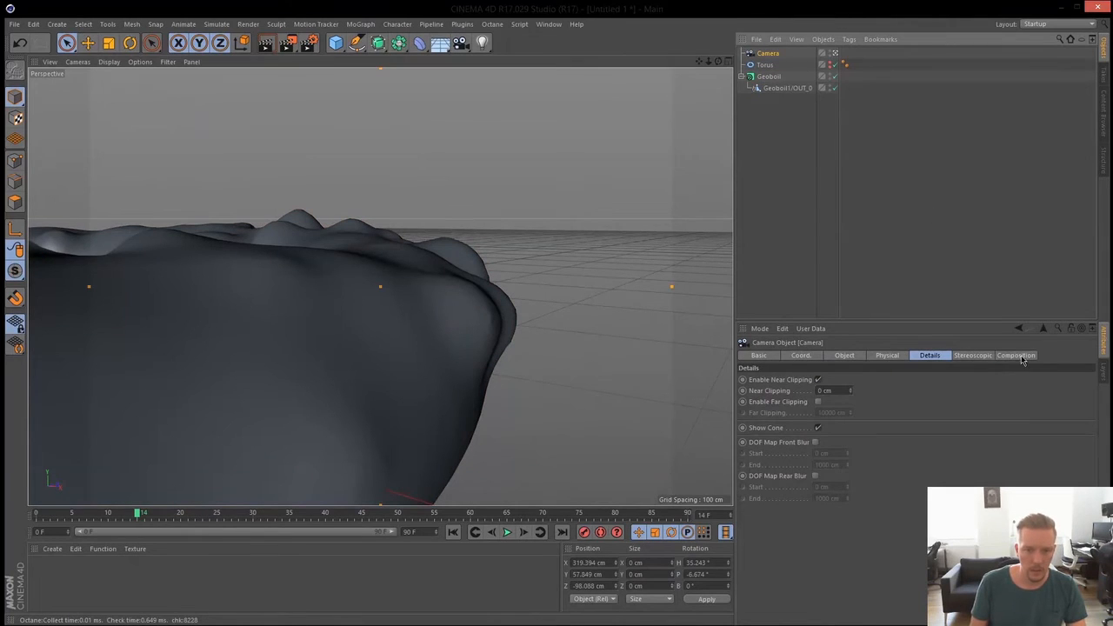
pyautogui.click(1016, 356)
pyautogui.click(930, 356)
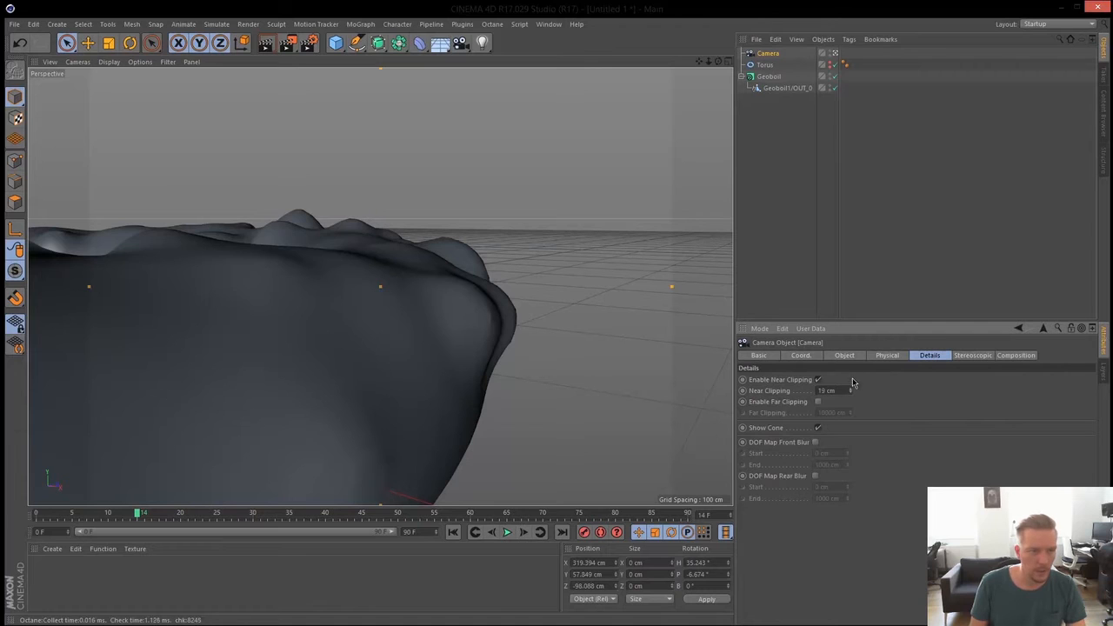
pyautogui.moveTo(850, 391); pyautogui.dragTo(833, 216)
# - Examine the inside of the torus mesh through the clipped camera view, and delete the camera
pyautogui.keyDown('alt'); pyautogui.moveTo(433, 268); pyautogui.dragTo(466, 259, button='right'); pyautogui.keyUp('alt')
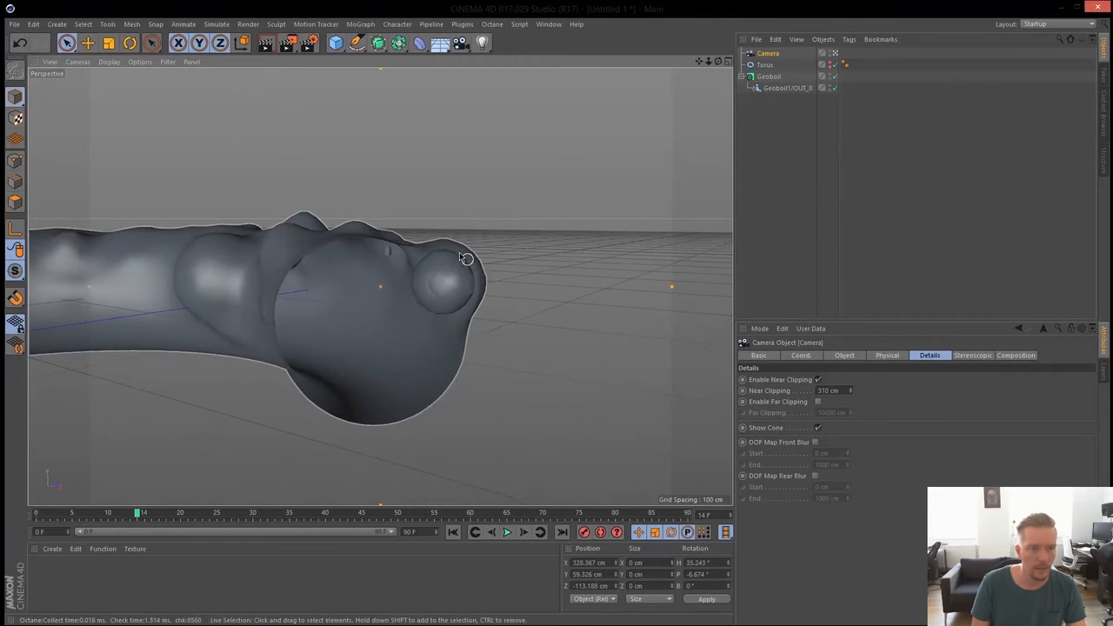
pyautogui.keyDown('alt'); pyautogui.moveTo(458, 313); pyautogui.dragTo(450, 281, button='right'); pyautogui.keyUp('alt')
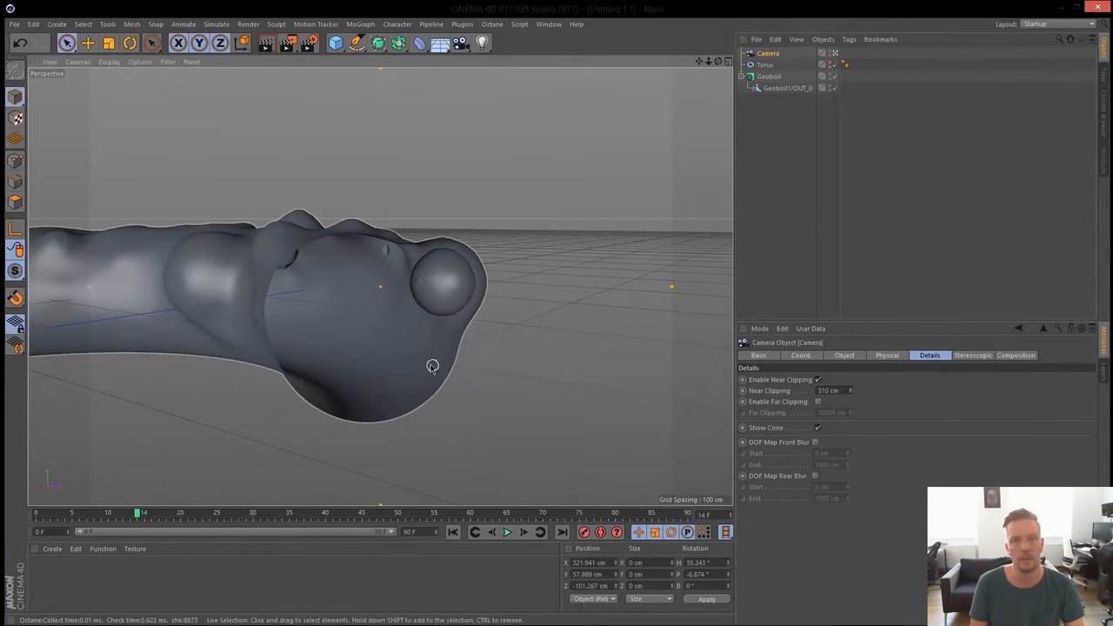
pyautogui.keyDown('alt'); pyautogui.moveTo(449, 281); pyautogui.dragTo(289, 364, button='right'); pyautogui.keyUp('alt')
pyautogui.keyDown('alt'); pyautogui.moveTo(415, 287); pyautogui.dragTo(575, 370); pyautogui.keyUp('alt')
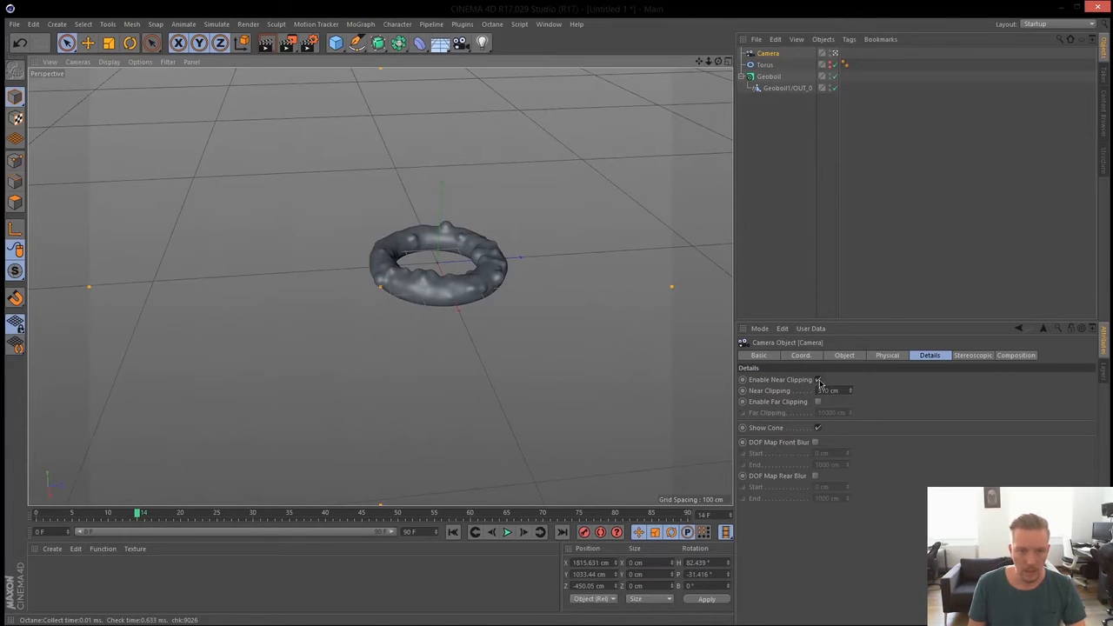
pyautogui.click(768, 53)
pyautogui.press('Delete')
# - Select the Geoboil asset and set its Direction to 1, 0, 0
pyautogui.keyDown('alt'); pyautogui.moveTo(449, 353); pyautogui.dragTo(301, 400, button='right'); pyautogui.keyUp('alt')
pyautogui.keyDown('alt'); pyautogui.moveTo(442, 328); pyautogui.dragTo(285, 402); pyautogui.keyUp('alt')
pyautogui.keyDown('alt'); pyautogui.moveTo(412, 325); pyautogui.dragTo(512, 307, button='right'); pyautogui.keyUp('alt')
pyautogui.keyDown('alt'); pyautogui.moveTo(470, 344); pyautogui.dragTo(437, 414, button='middle'); pyautogui.keyUp('alt')
pyautogui.keyDown('alt'); pyautogui.moveTo(437, 413); pyautogui.dragTo(475, 356); pyautogui.keyUp('alt')
pyautogui.keyDown('alt'); pyautogui.moveTo(475, 356); pyautogui.dragTo(370, 392, button='right'); pyautogui.keyUp('alt')
pyautogui.click(771, 66)
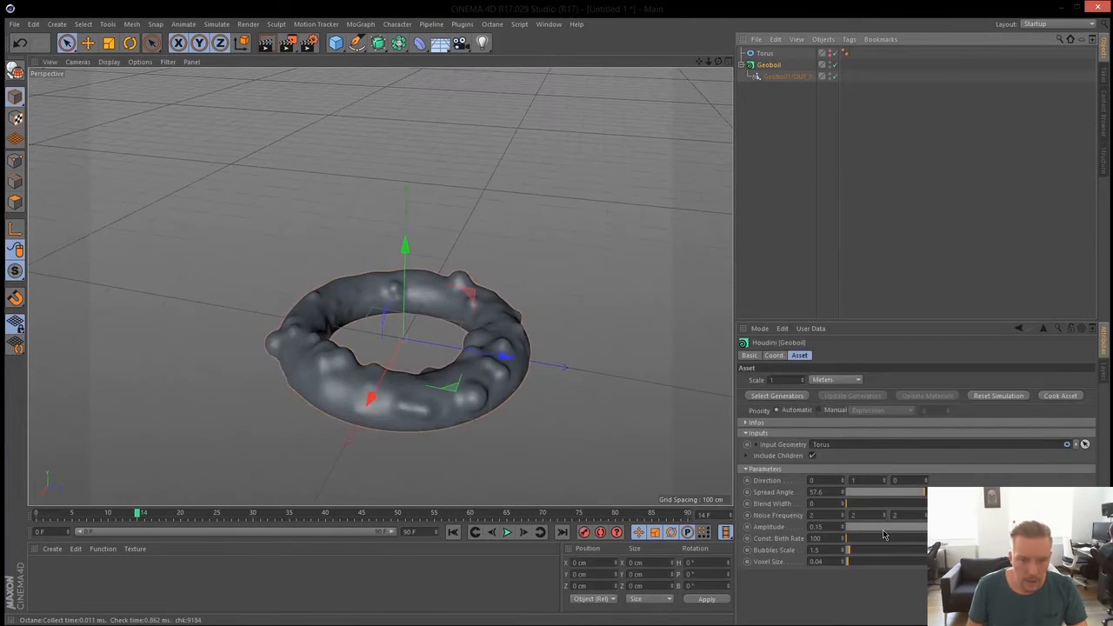
pyautogui.moveTo(409, 390)
pyautogui.keyDown('alt'); pyautogui.mouseDown()
pyautogui.moveTo(615, 349)
pyautogui.moveTo(418, 385)
pyautogui.mouseUp(); pyautogui.keyUp('alt')
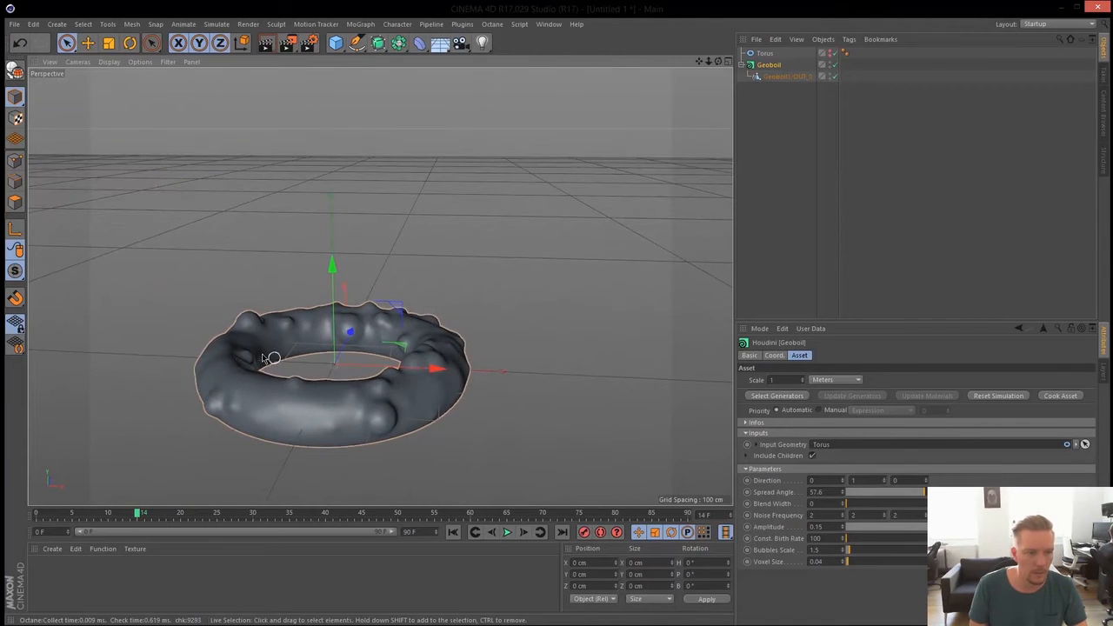
pyautogui.click(872, 480)
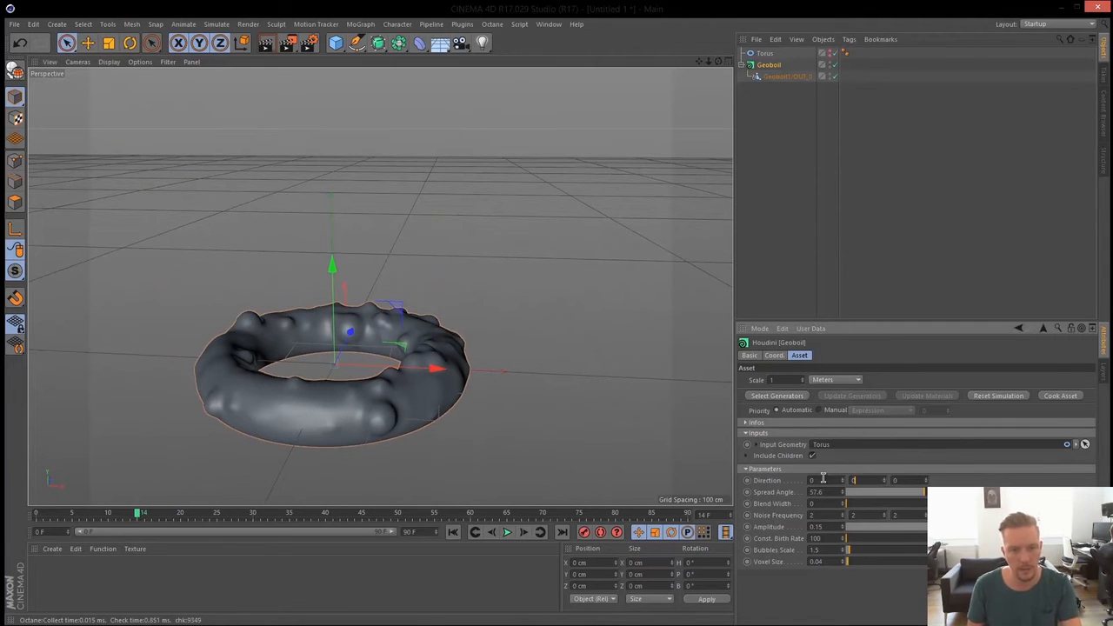
pyautogui.moveTo(821, 483); pyautogui.dragTo(807, 481)
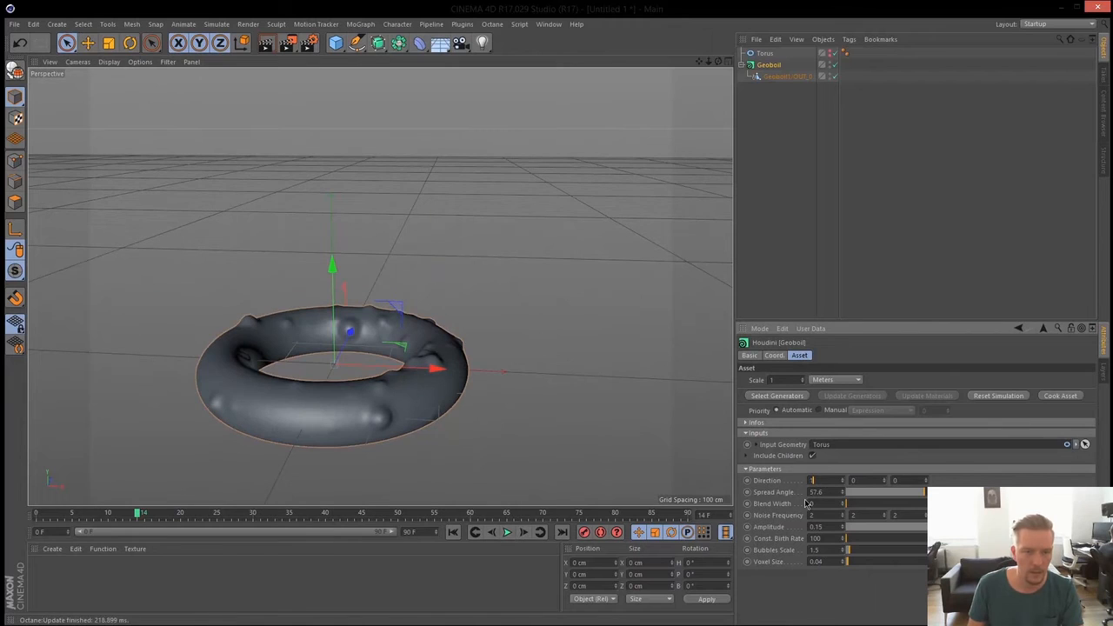
pyautogui.press('Return')
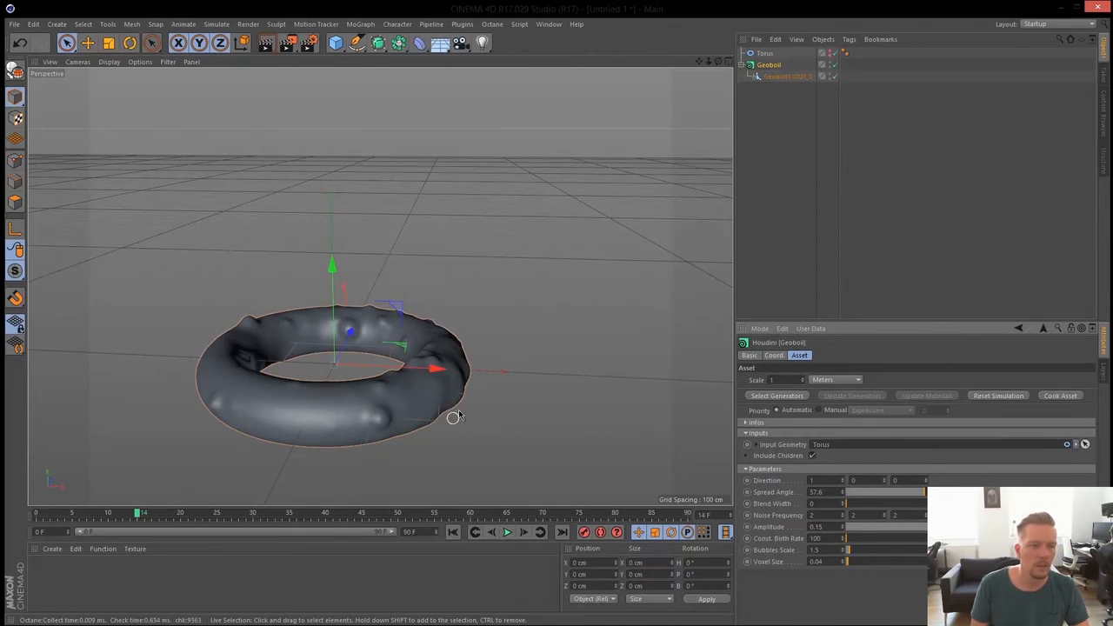
# - Rewind to frame 0, preview the first frames of the sideways bubble simulation, and stop and rewind again
pyautogui.keyDown('alt'); pyautogui.moveTo(564, 370); pyautogui.dragTo(474, 418); pyautogui.keyUp('alt')
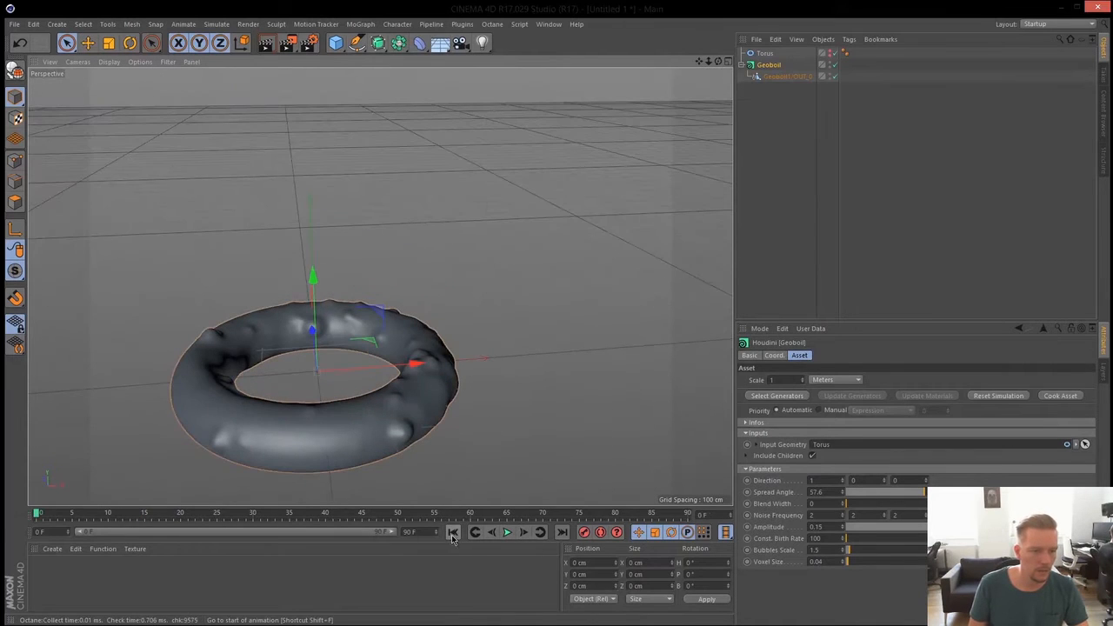
pyautogui.moveTo(406, 388)
pyautogui.keyDown('alt'); pyautogui.mouseDown()
pyautogui.moveTo(375, 418)
pyautogui.moveTo(388, 394)
pyautogui.mouseUp(); pyautogui.keyUp('alt')
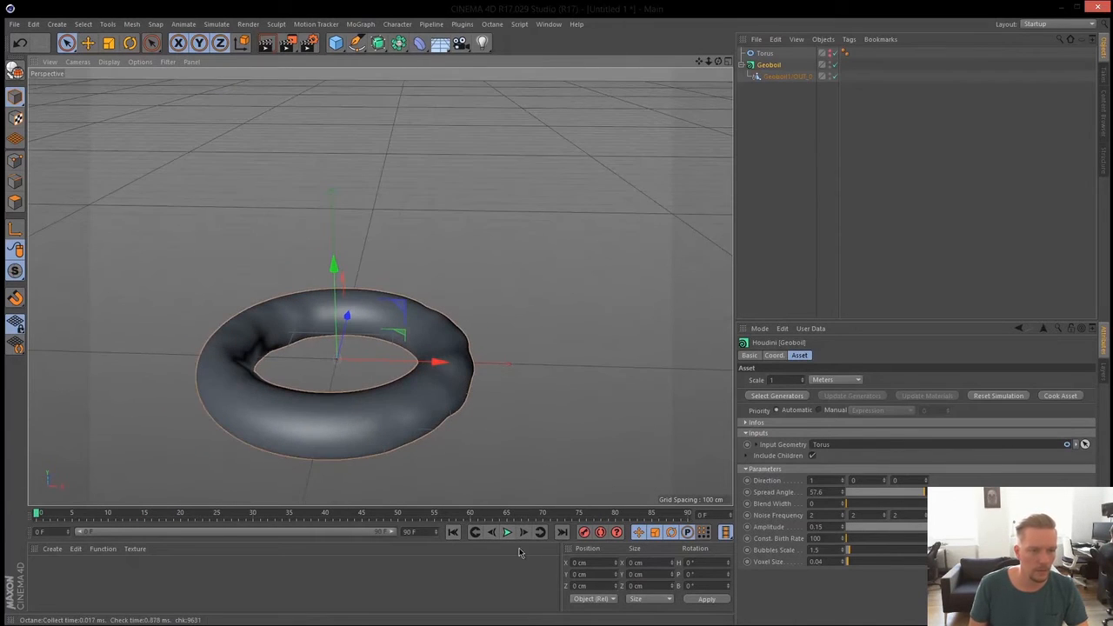
pyautogui.click(508, 532)
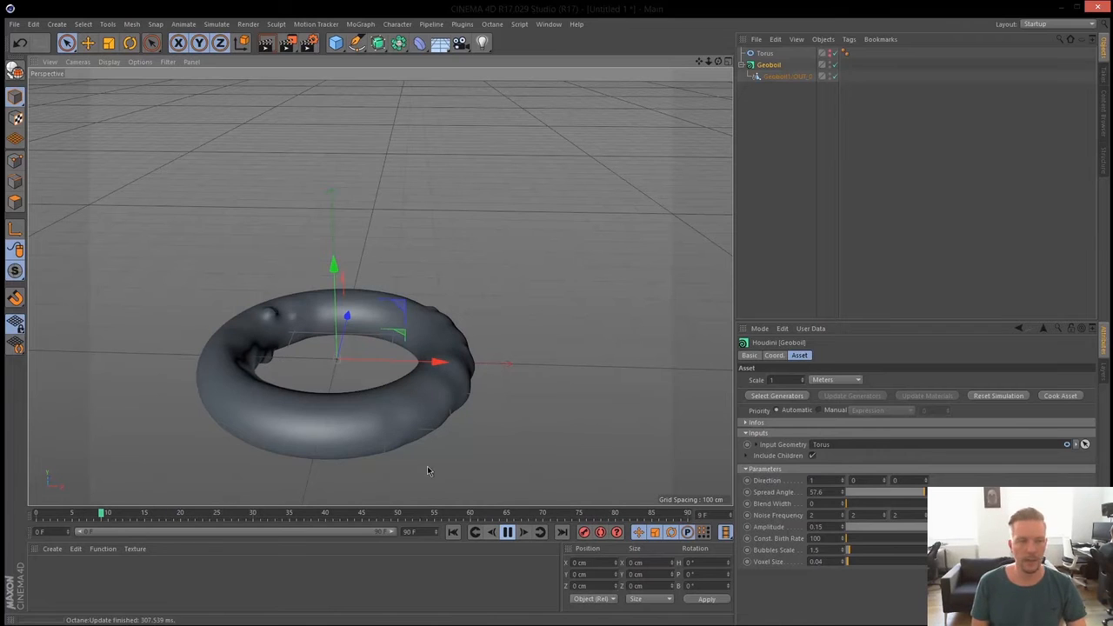
pyautogui.click(508, 532)
pyautogui.click(452, 533)
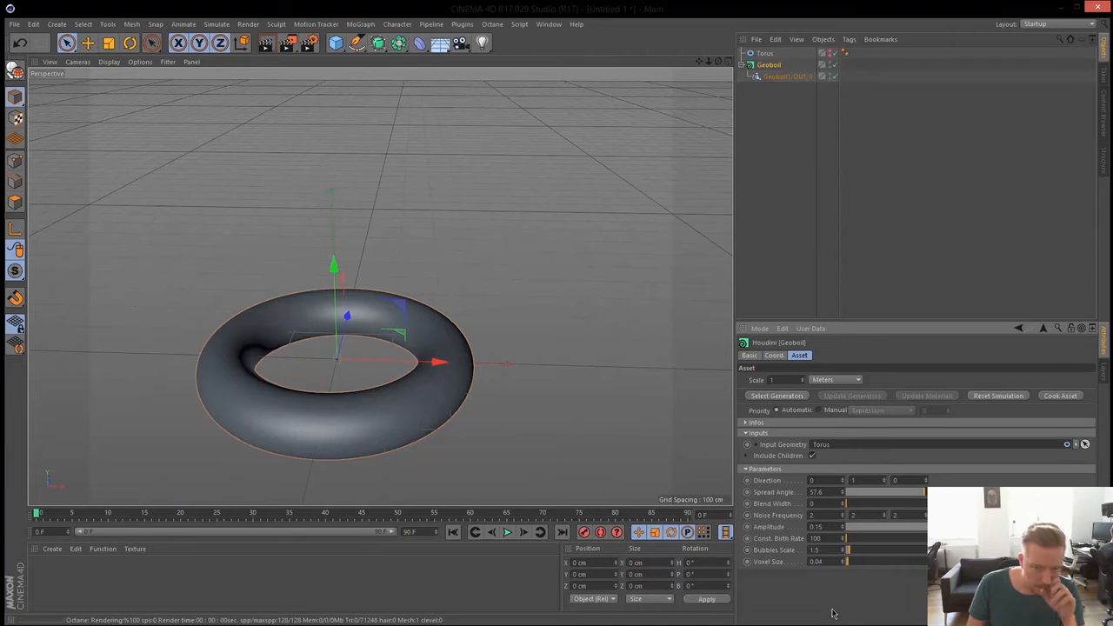
# - Set the Geoboil asset's Bubbles Scale to 2 and preview the simulation up to frame 17
pyautogui.press('Return')
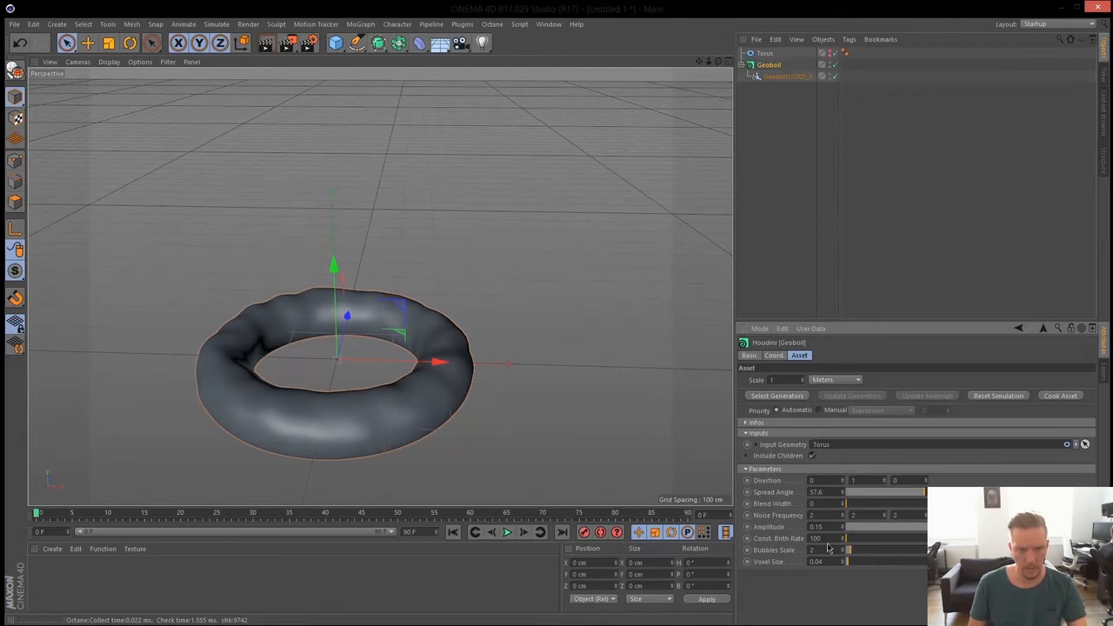
pyautogui.click(508, 534)
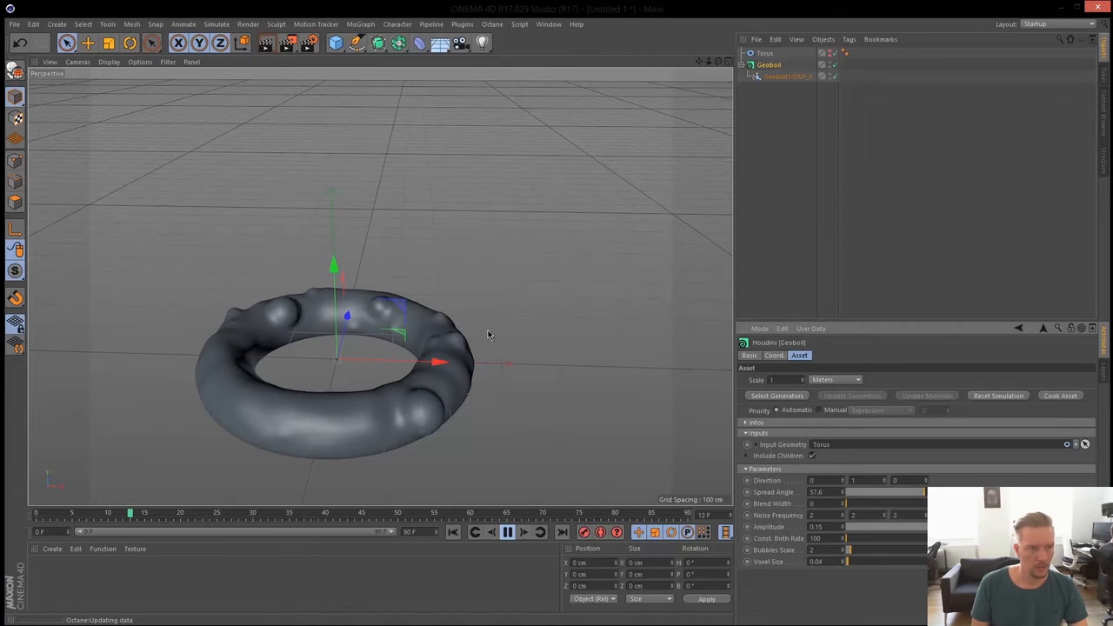
pyautogui.click(508, 533)
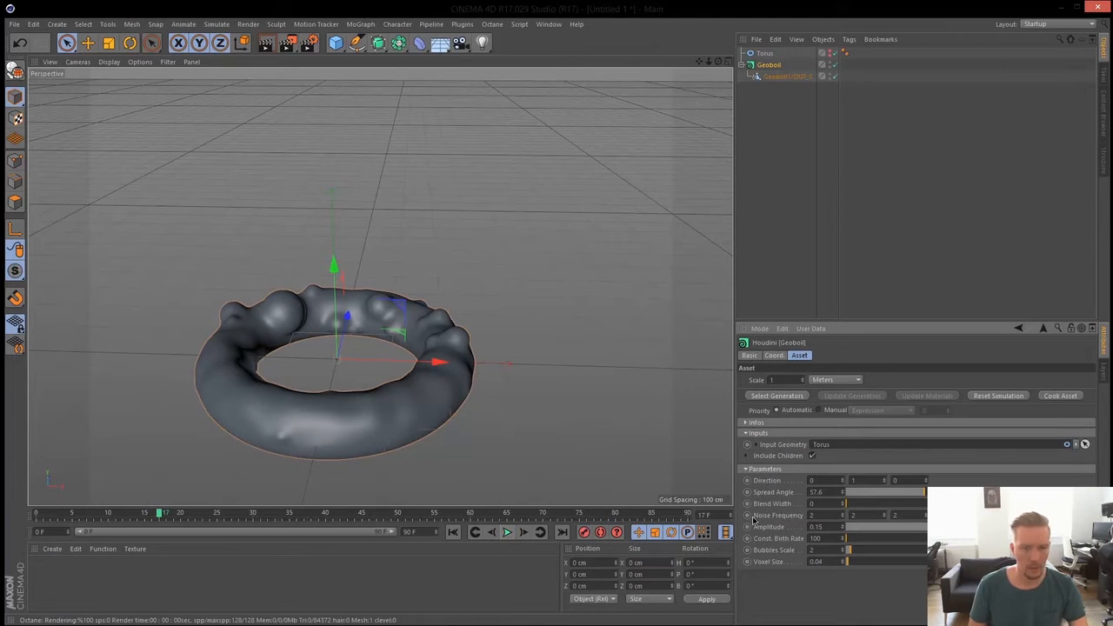
# - Set Const. Birth Rate to 500 and replay the simulation from the start, stopping at frame 10
pyautogui.write('500')
pyautogui.press('Return')
pyautogui.click(453, 533)
pyautogui.click(508, 532)
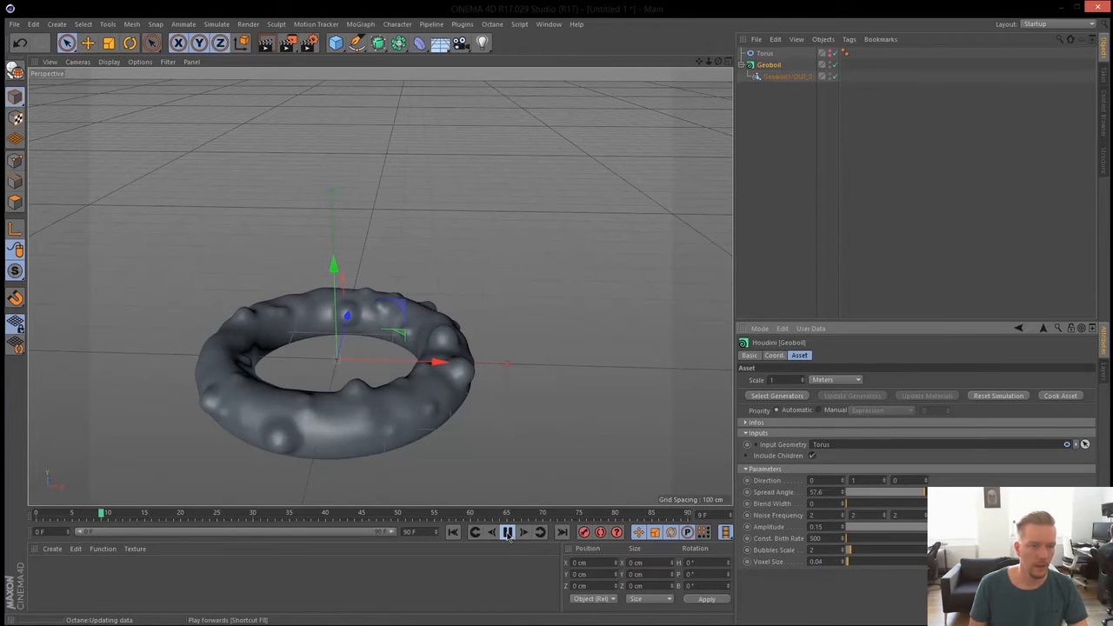
pyautogui.click(511, 534)
# - Examine the bubbling torus up close and from other angles, including its wireframe
pyautogui.keyDown('alt'); pyautogui.moveTo(551, 358); pyautogui.dragTo(403, 386); pyautogui.keyUp('alt')
pyautogui.scroll(5, 413, 381)
pyautogui.keyDown('alt'); pyautogui.moveTo(432, 400); pyautogui.dragTo(405, 427, button='middle'); pyautogui.keyUp('alt')
pyautogui.keyDown('alt'); pyautogui.moveTo(405, 427); pyautogui.dragTo(426, 403); pyautogui.keyUp('alt')
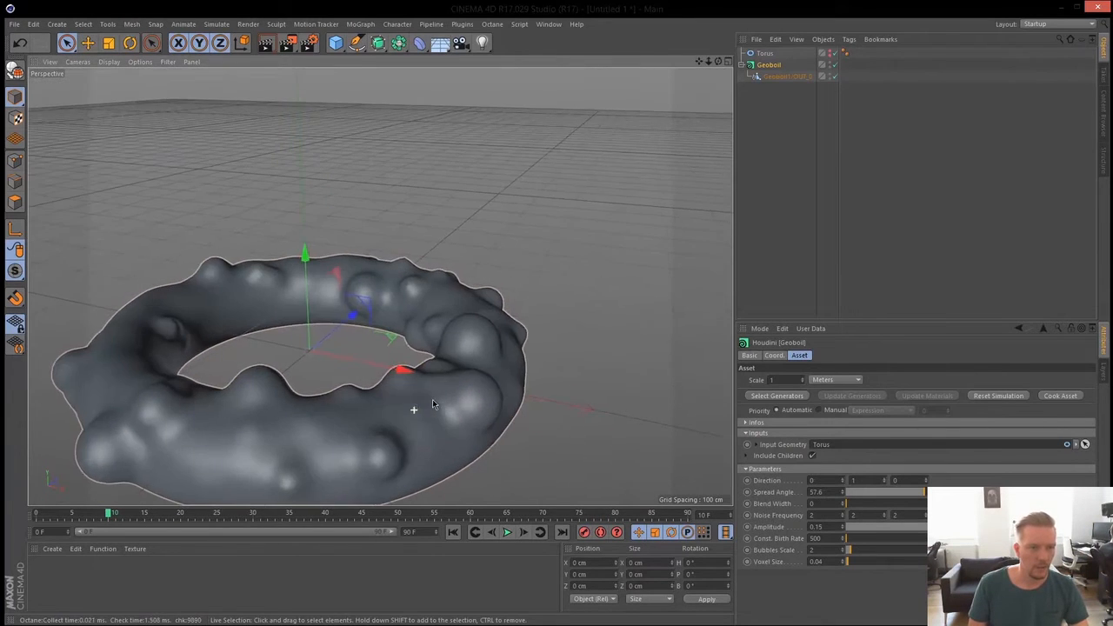
pyautogui.scroll(-2, 417, 410)
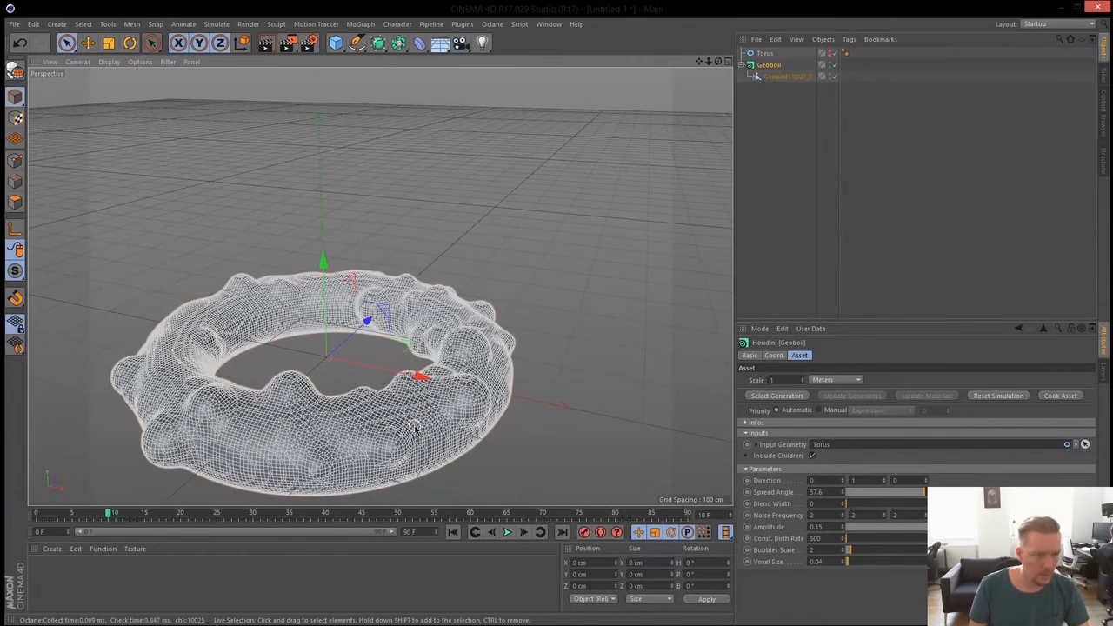
pyautogui.keyDown('alt'); pyautogui.moveTo(405, 426); pyautogui.dragTo(468, 387); pyautogui.keyUp('alt')
# - Switch to the OCTANE (User) layout and enlarge the Live Viewer at the expense of the Octane Settings area
pyautogui.click(1066, 25)
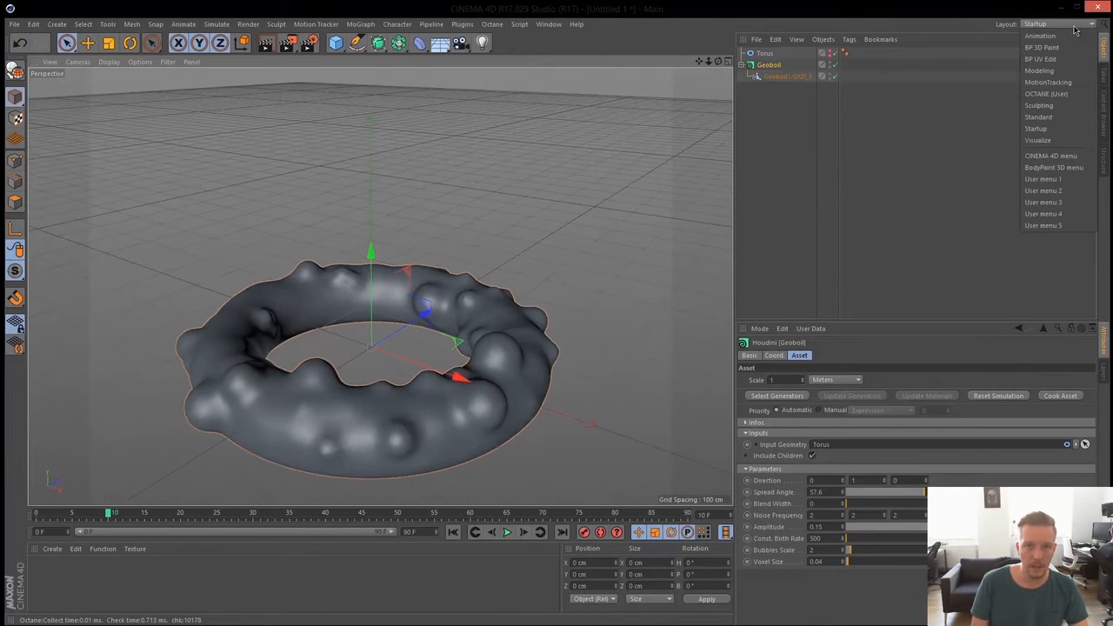
pyautogui.click(1057, 93)
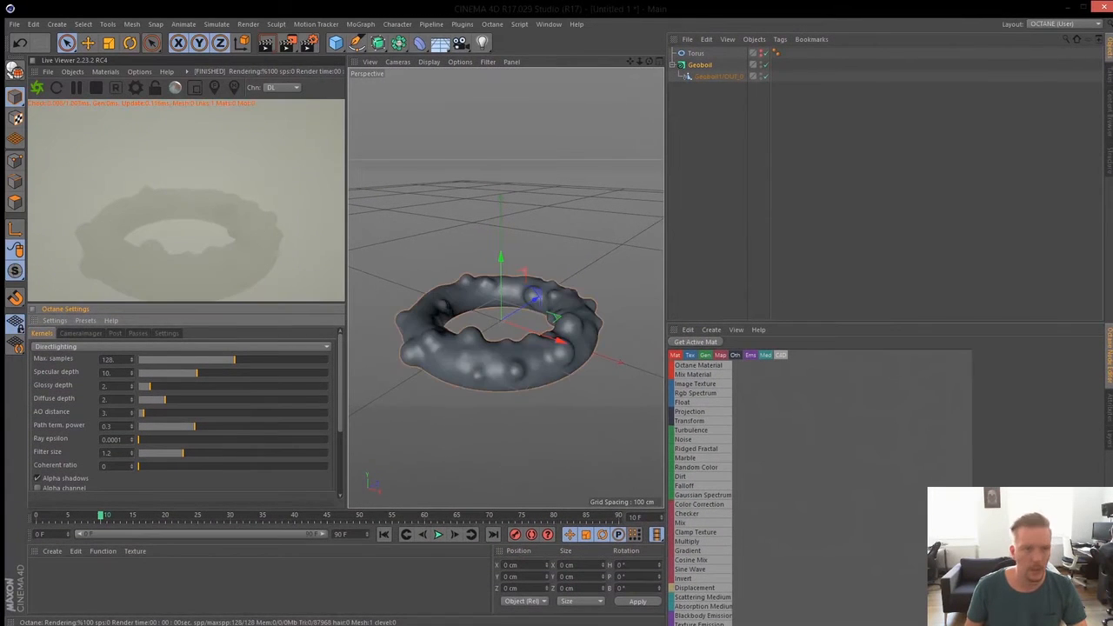
pyautogui.keyDown('alt'); pyautogui.moveTo(516, 311); pyautogui.dragTo(510, 306); pyautogui.keyUp('alt')
pyautogui.scroll(3, 514, 306)
pyautogui.keyDown('alt'); pyautogui.moveTo(425, 301); pyautogui.dragTo(392, 315); pyautogui.keyUp('alt')
pyautogui.moveTo(276, 304); pyautogui.dragTo(274, 322)
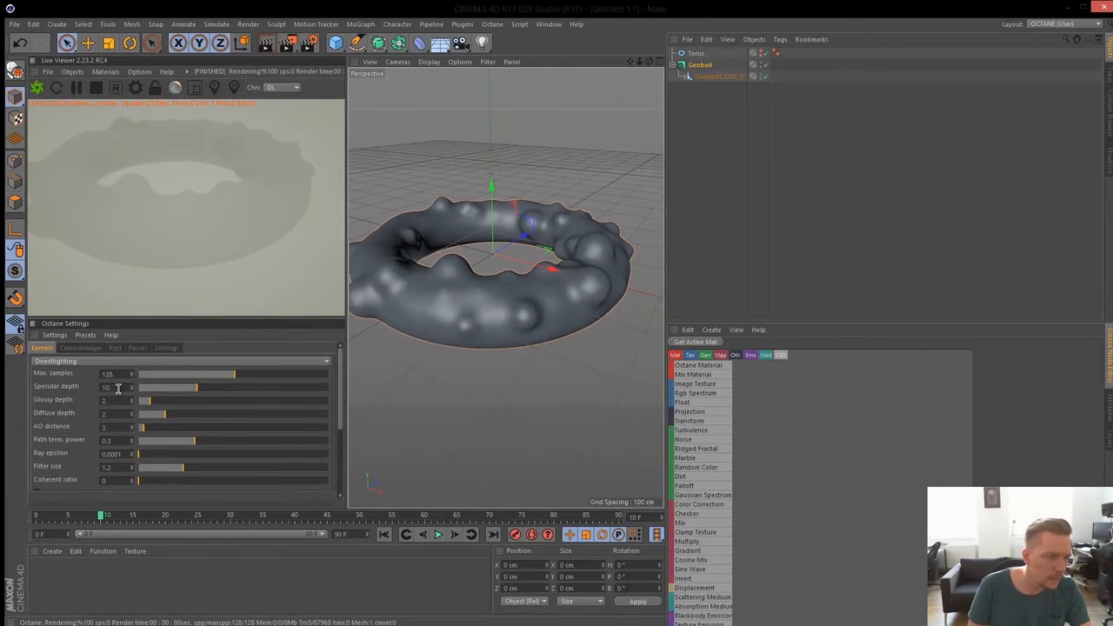
pyautogui.moveTo(203, 318); pyautogui.dragTo(202, 419)
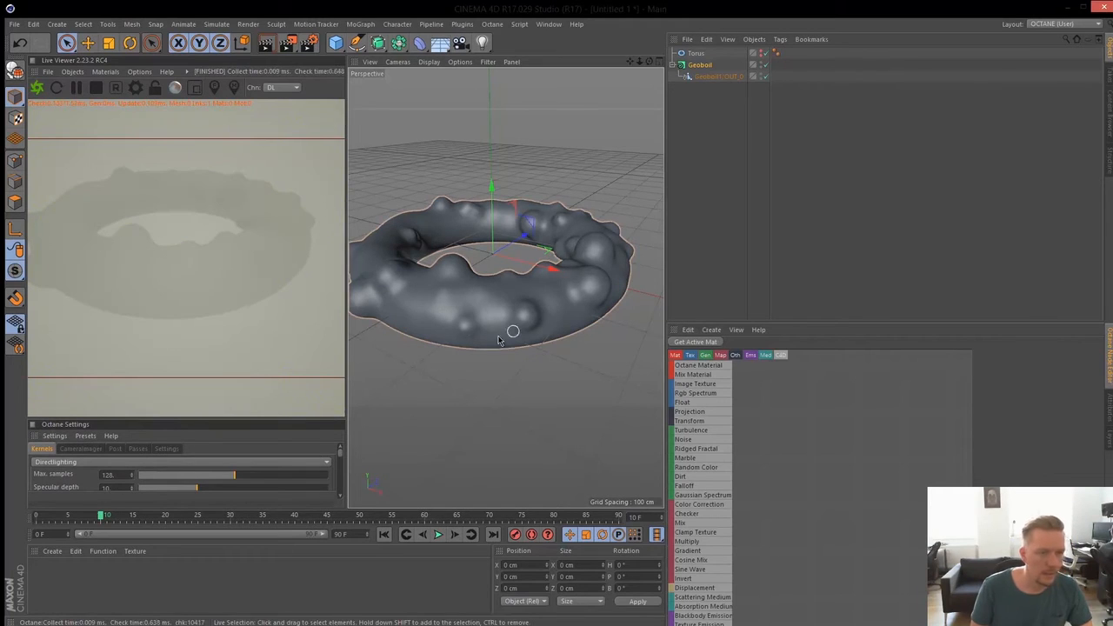
# - Add an Octane HDRI environment to the scene and open its image texture settings
pyautogui.click(83, 72)
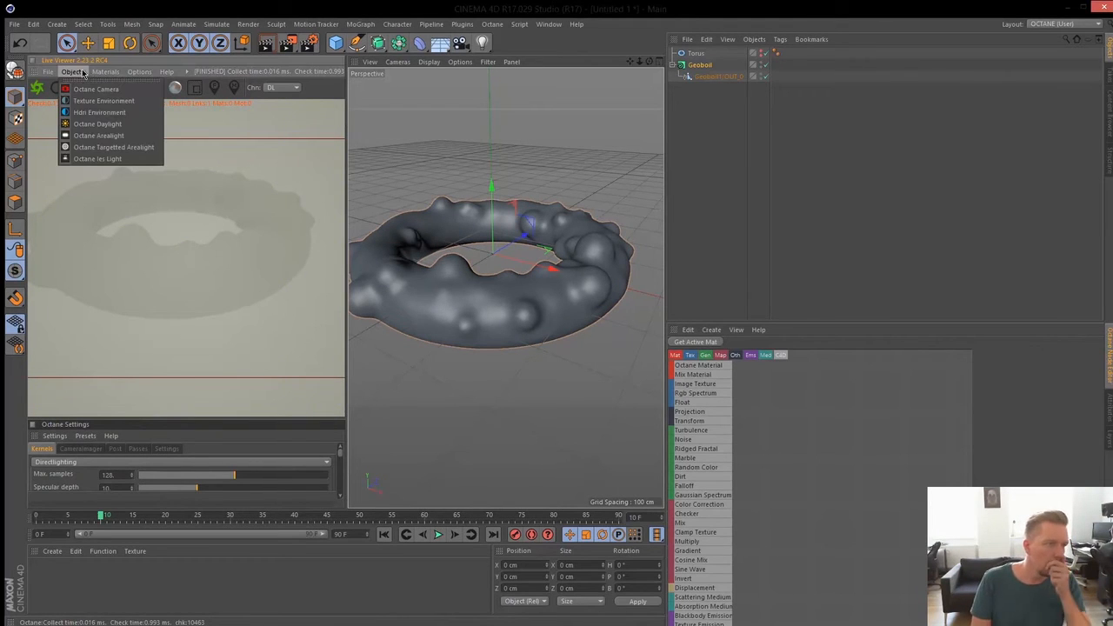
pyautogui.click(99, 113)
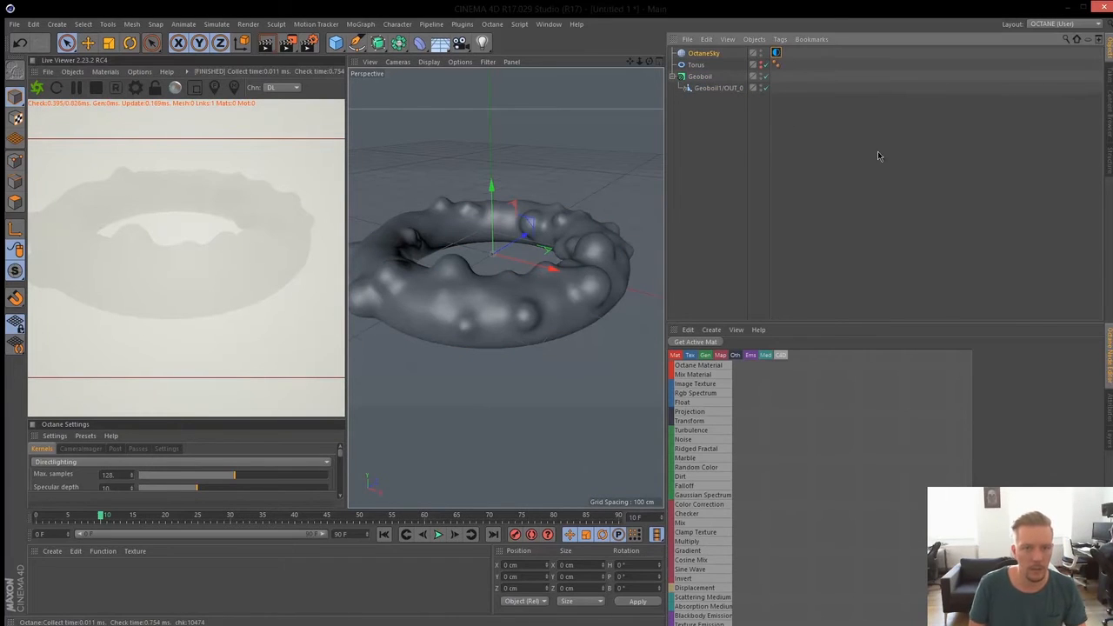
pyautogui.click(1108, 416)
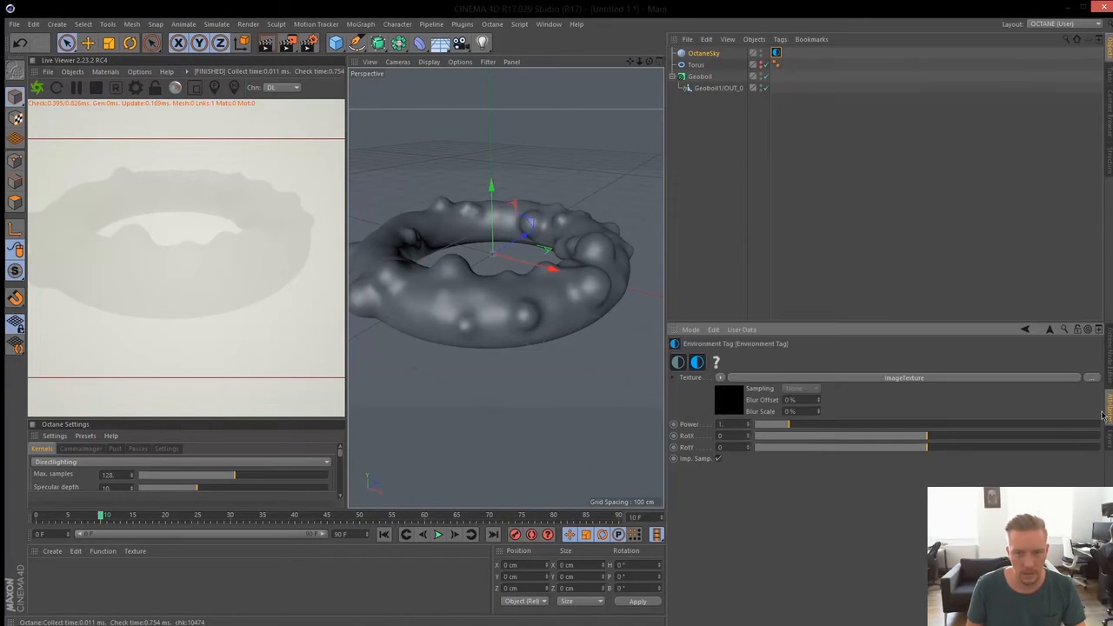
pyautogui.click(729, 404)
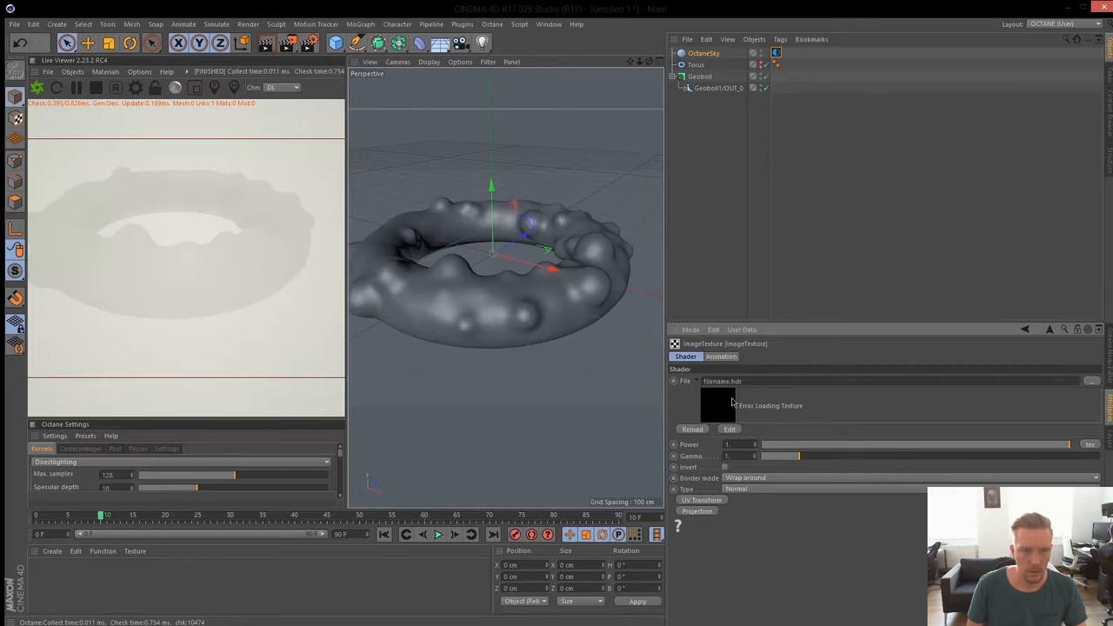
# - Load conference room.hdr from the HDA_demo folder as the environment image without copying it into the project
pyautogui.click(1092, 382)
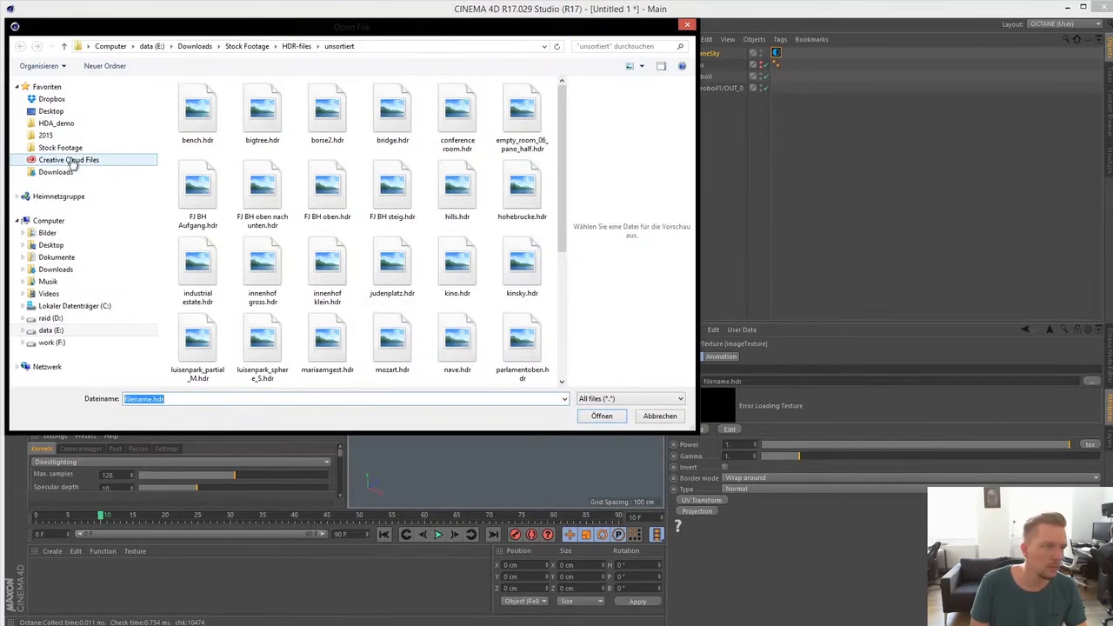
pyautogui.click(56, 122)
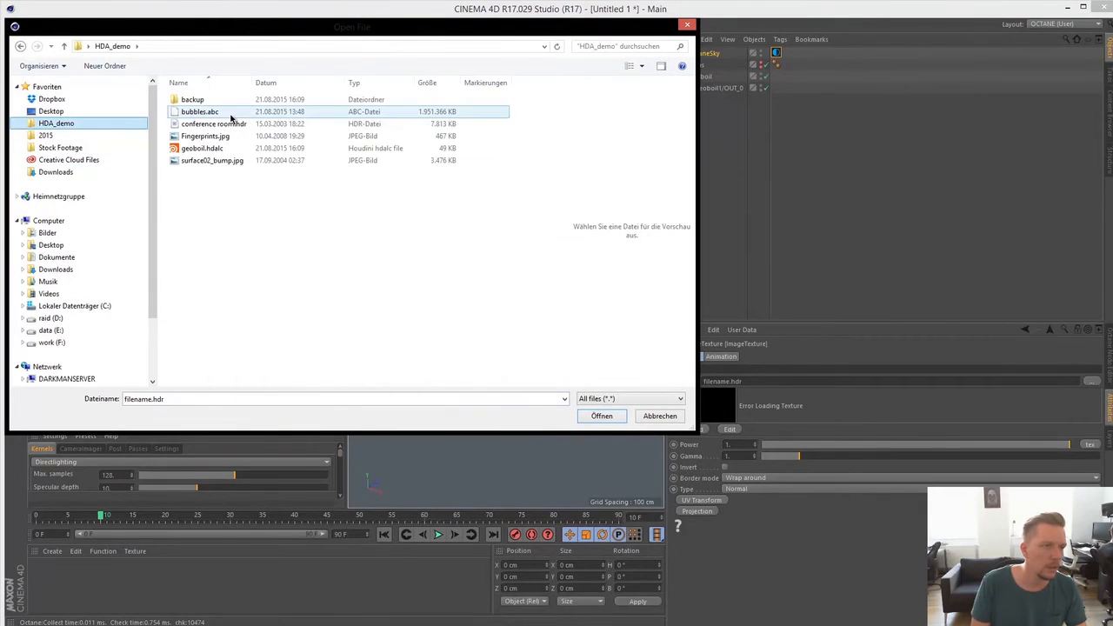
pyautogui.click(214, 124)
pyautogui.click(601, 417)
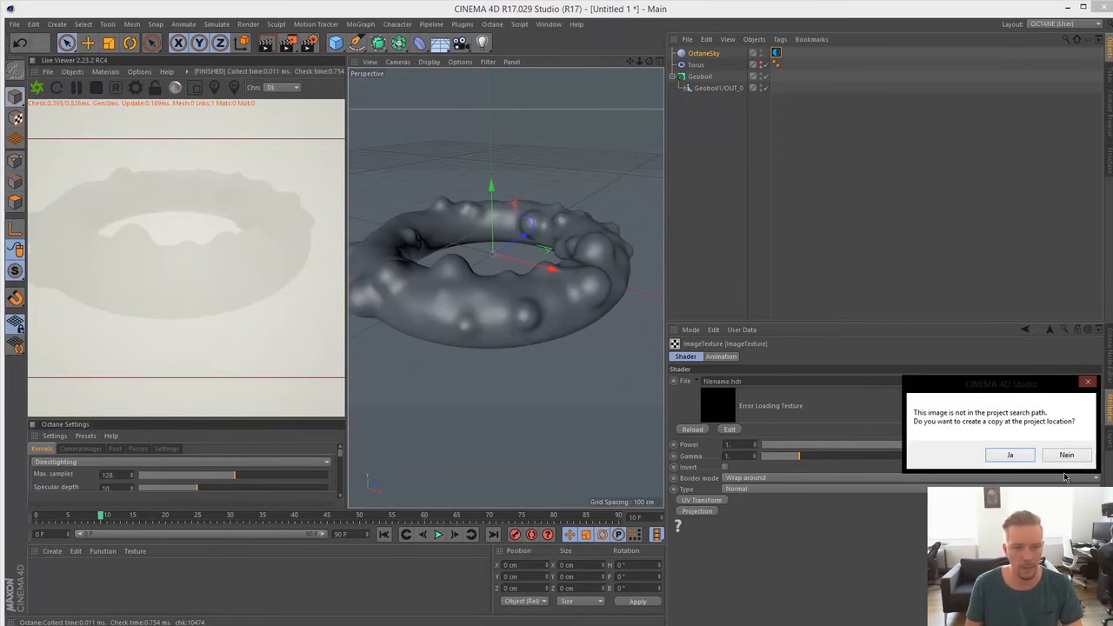
pyautogui.click(1065, 455)
# - Examine the HDRI-lit boiling torus in the live render from farther away, close up and from other angles
pyautogui.keyDown('alt'); pyautogui.moveTo(462, 356); pyautogui.dragTo(523, 311); pyautogui.keyUp('alt')
pyautogui.keyDown('alt'); pyautogui.moveTo(523, 312); pyautogui.dragTo(454, 336, button='right'); pyautogui.keyUp('alt')
pyautogui.keyDown('alt'); pyautogui.moveTo(454, 336); pyautogui.dragTo(510, 321, button='middle'); pyautogui.keyUp('alt')
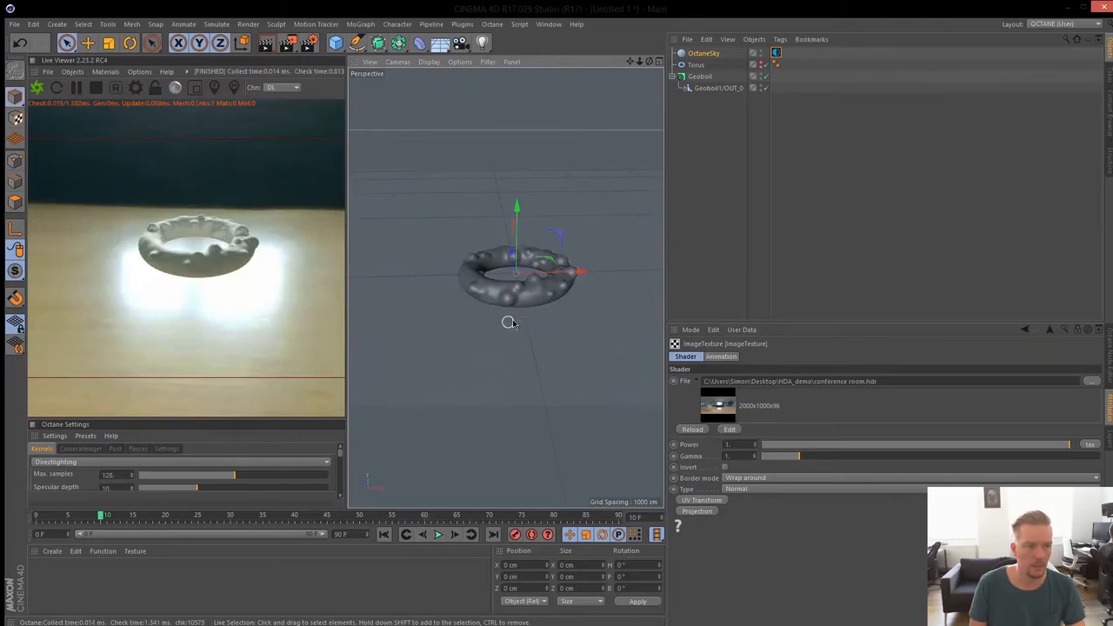
pyautogui.keyDown('alt'); pyautogui.moveTo(510, 321); pyautogui.dragTo(631, 320); pyautogui.keyUp('alt')
pyautogui.keyDown('alt'); pyautogui.moveTo(455, 309); pyautogui.dragTo(502, 303, button='right'); pyautogui.keyUp('alt')
pyautogui.keyDown('alt'); pyautogui.moveTo(501, 304); pyautogui.dragTo(530, 319); pyautogui.keyUp('alt')
pyautogui.keyDown('alt'); pyautogui.moveTo(531, 320); pyautogui.dragTo(523, 312, button='middle'); pyautogui.keyUp('alt')
pyautogui.keyDown('alt'); pyautogui.moveTo(505, 307); pyautogui.dragTo(528, 313, button='right'); pyautogui.keyUp('alt')
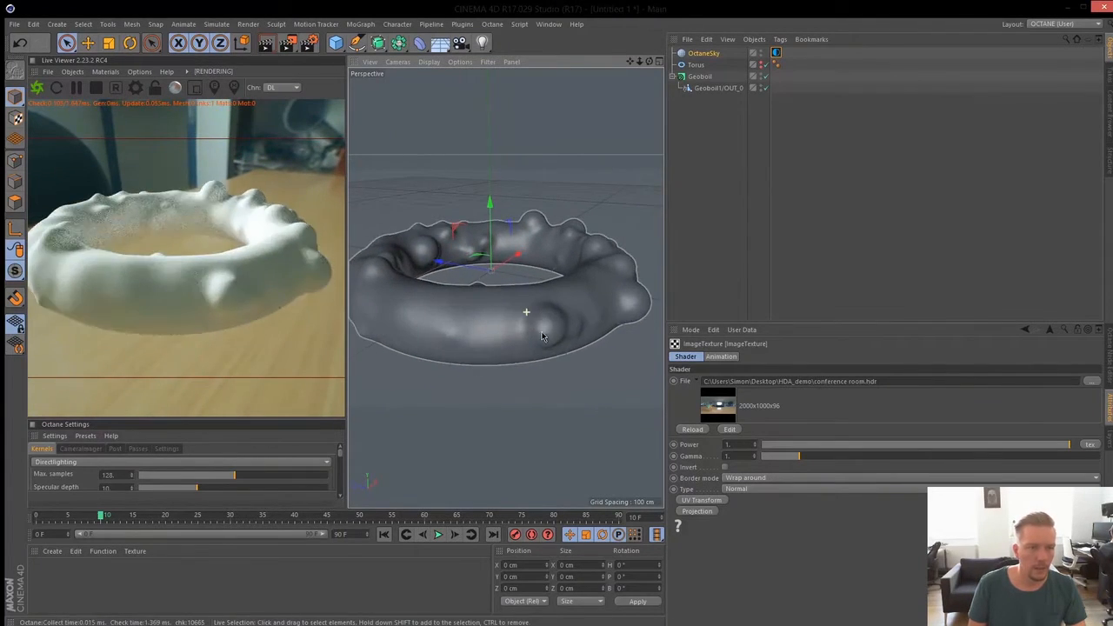
pyautogui.keyDown('alt'); pyautogui.moveTo(528, 313); pyautogui.dragTo(562, 340, button='middle'); pyautogui.keyUp('alt')
pyautogui.keyDown('alt'); pyautogui.moveTo(561, 340); pyautogui.dragTo(600, 361, button='right'); pyautogui.keyUp('alt')
# - Widen the Octane Live Viewer at the expense of the viewport and reframe the torus in it
pyautogui.moveTo(348, 350); pyautogui.dragTo(519, 363)
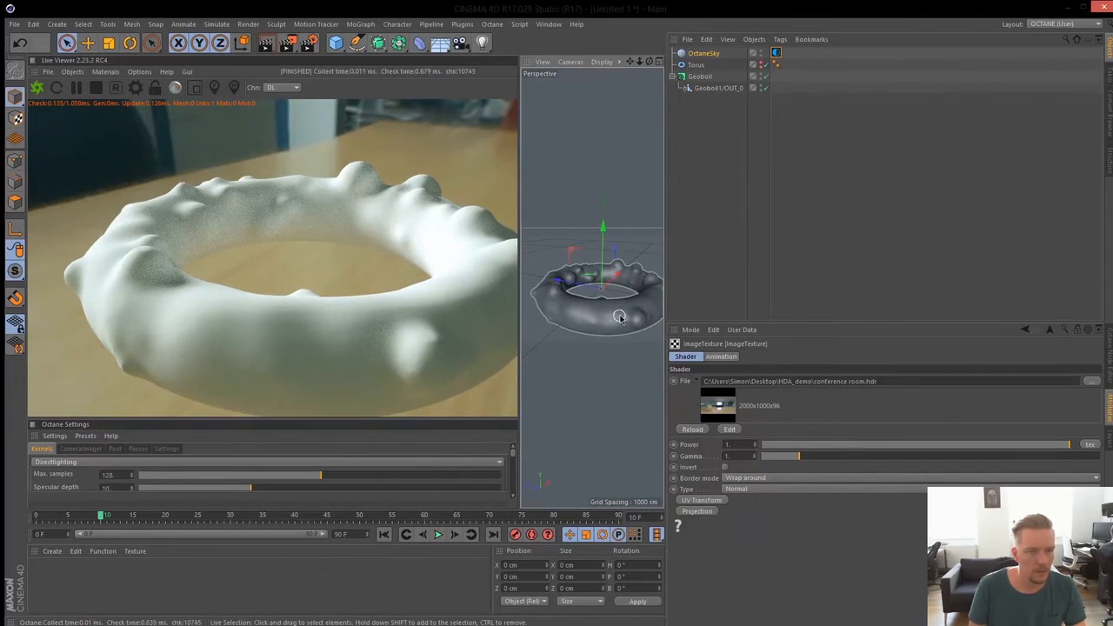
pyautogui.keyDown('alt'); pyautogui.moveTo(621, 318); pyautogui.dragTo(601, 317, button='middle'); pyautogui.keyUp('alt')
pyautogui.keyDown('alt'); pyautogui.moveTo(602, 317); pyautogui.dragTo(607, 319, button='right'); pyautogui.keyUp('alt')
pyautogui.keyDown('alt'); pyautogui.moveTo(600, 330); pyautogui.dragTo(599, 320, button='middle'); pyautogui.keyUp('alt')
# - Create a clear glass Octane material in the node editor and assign it to the boiling torus mesh
pyautogui.click(1108, 367)
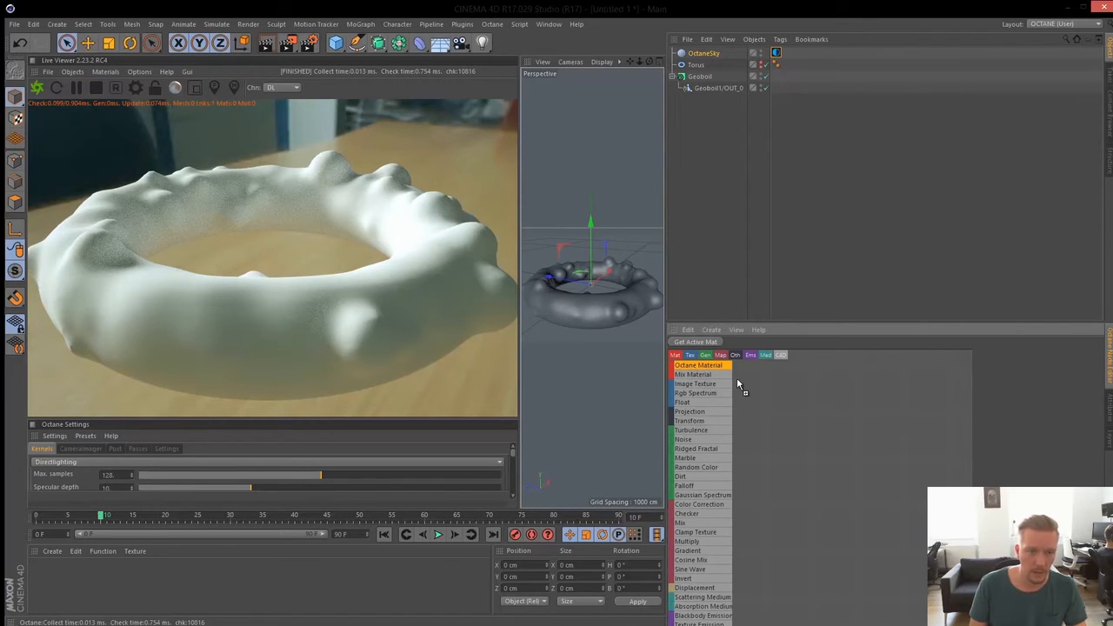
pyautogui.moveTo(925, 492); pyautogui.dragTo(922, 492)
pyautogui.moveTo(919, 449); pyautogui.dragTo(917, 432)
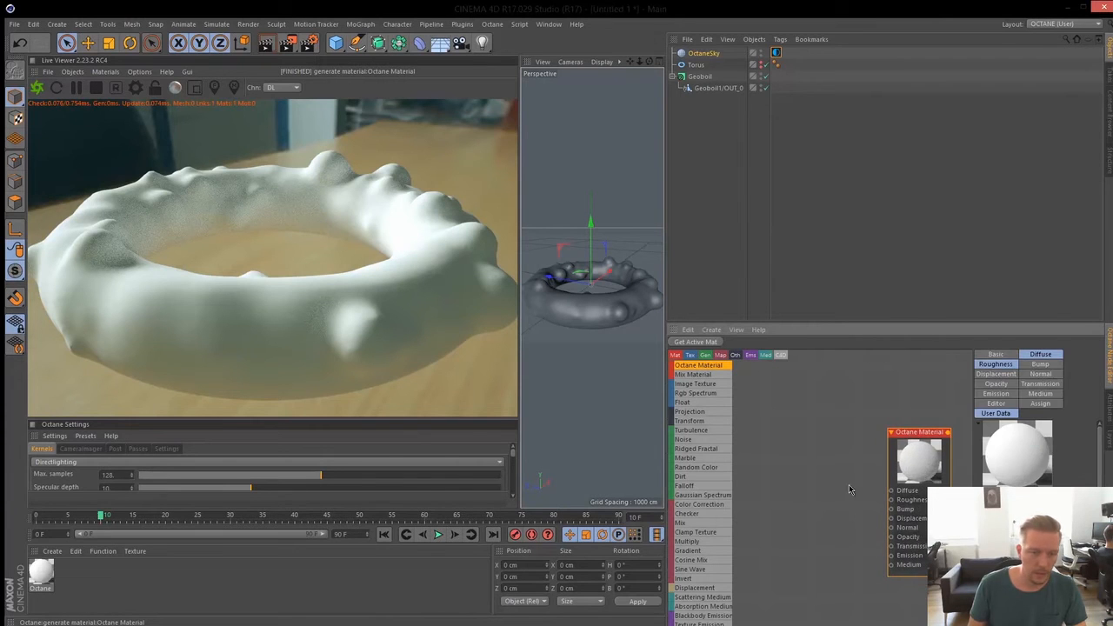
pyautogui.moveTo(46, 567); pyautogui.dragTo(592, 283)
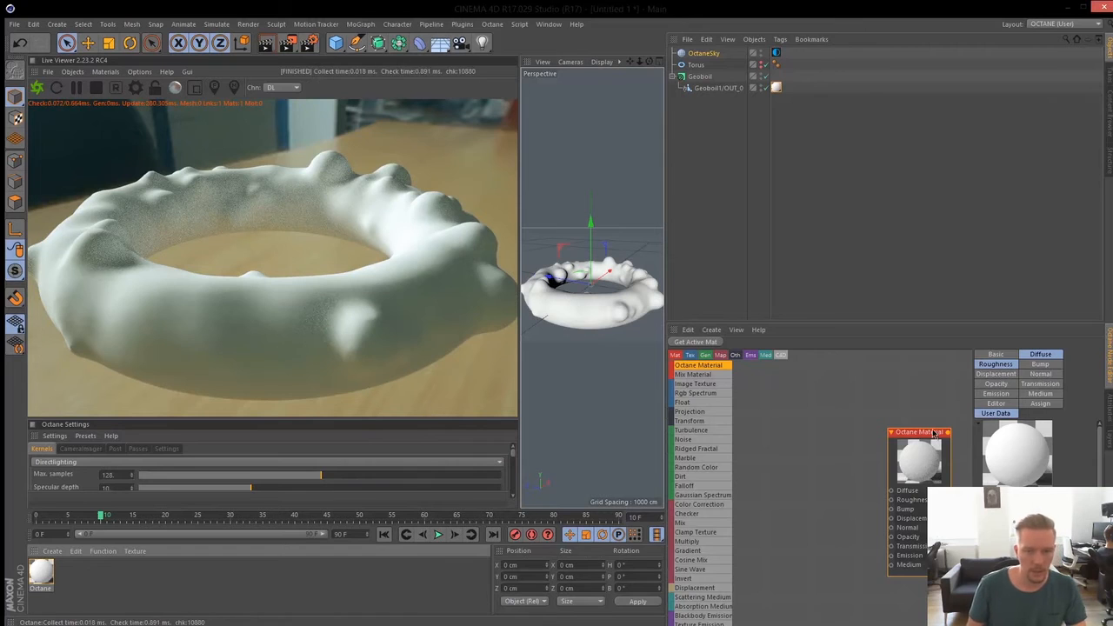
pyautogui.click(997, 355)
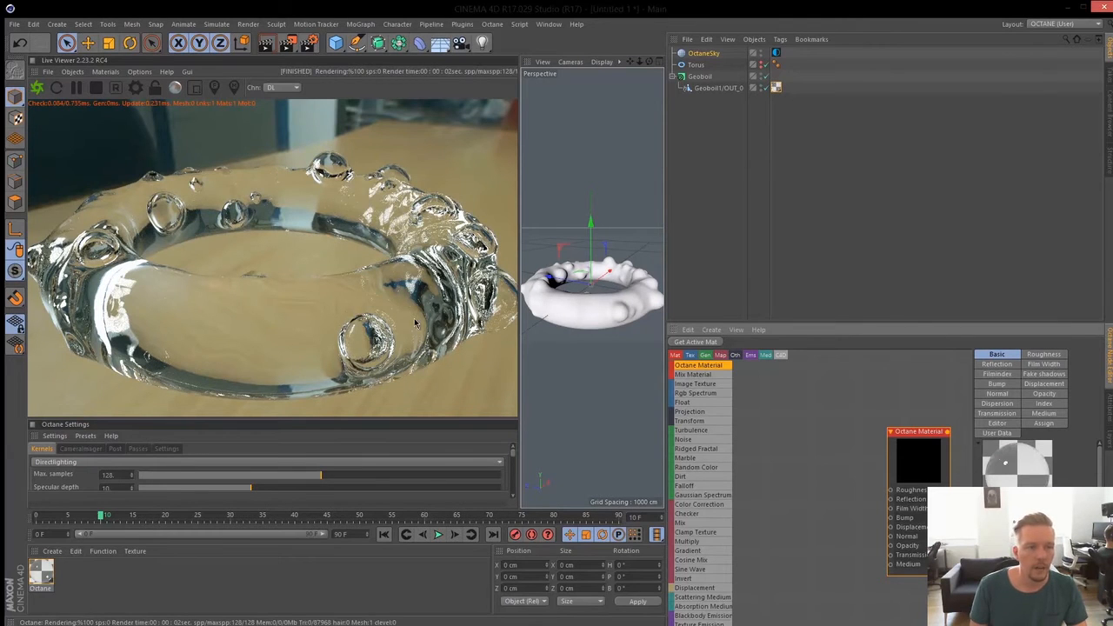
# - Examine the glass torus and the refractions in its bubbles from a distance, up close and from several angles
pyautogui.scroll(-6, 620, 305)
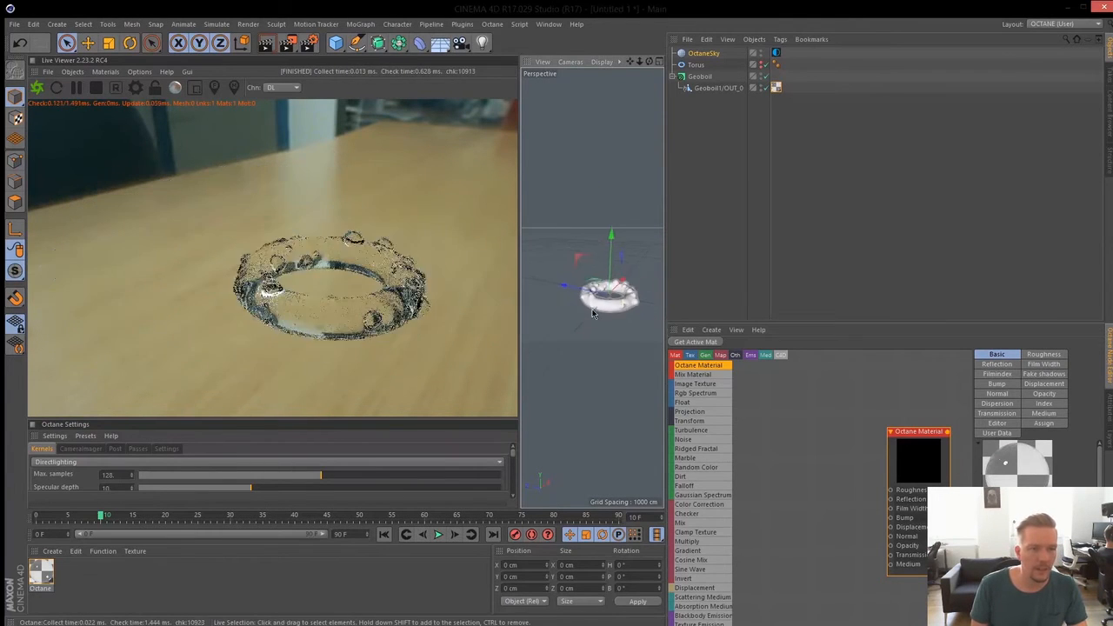
pyautogui.keyDown('alt'); pyautogui.moveTo(619, 304); pyautogui.dragTo(661, 293); pyautogui.keyUp('alt')
pyautogui.moveTo(661, 294)
pyautogui.keyDown('alt'); pyautogui.mouseDown(button='right')
pyautogui.moveTo(689, 293)
pyautogui.moveTo(622, 298)
pyautogui.moveTo(660, 294)
pyautogui.moveTo(649, 299)
pyautogui.mouseUp(button='right'); pyautogui.keyUp('alt')
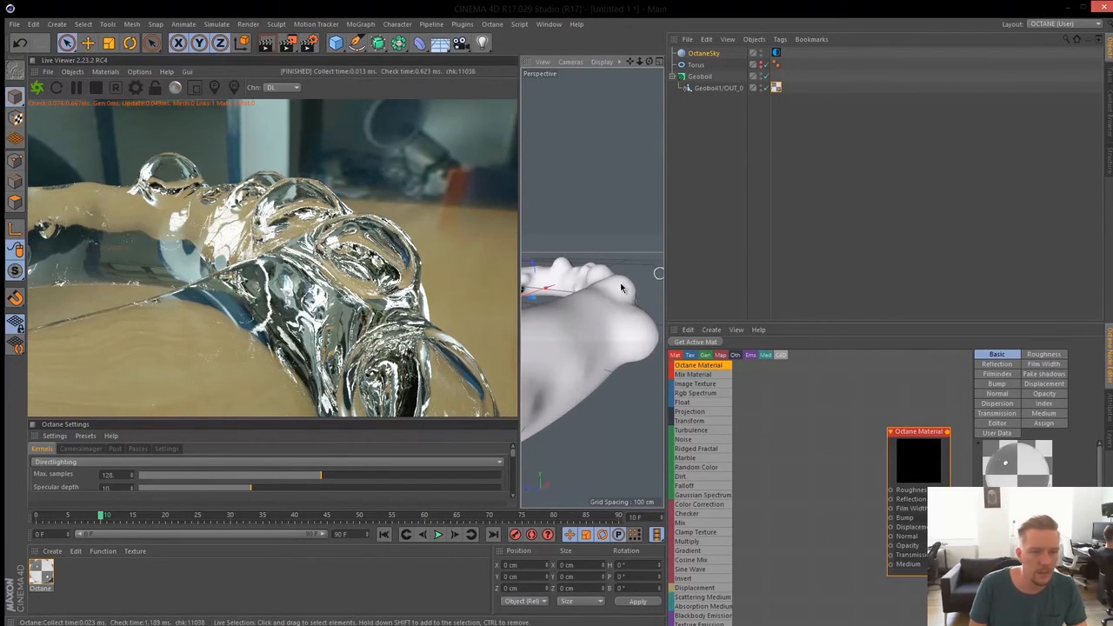
pyautogui.moveTo(619, 291)
pyautogui.keyDown('alt'); pyautogui.mouseDown()
pyautogui.moveTo(590, 278)
pyautogui.moveTo(623, 284)
pyautogui.mouseUp(); pyautogui.keyUp('alt')
pyautogui.moveTo(490, 250)
pyautogui.keyDown('alt'); pyautogui.mouseDown()
pyautogui.moveTo(452, 276)
pyautogui.moveTo(490, 252)
pyautogui.mouseUp(); pyautogui.keyUp('alt')
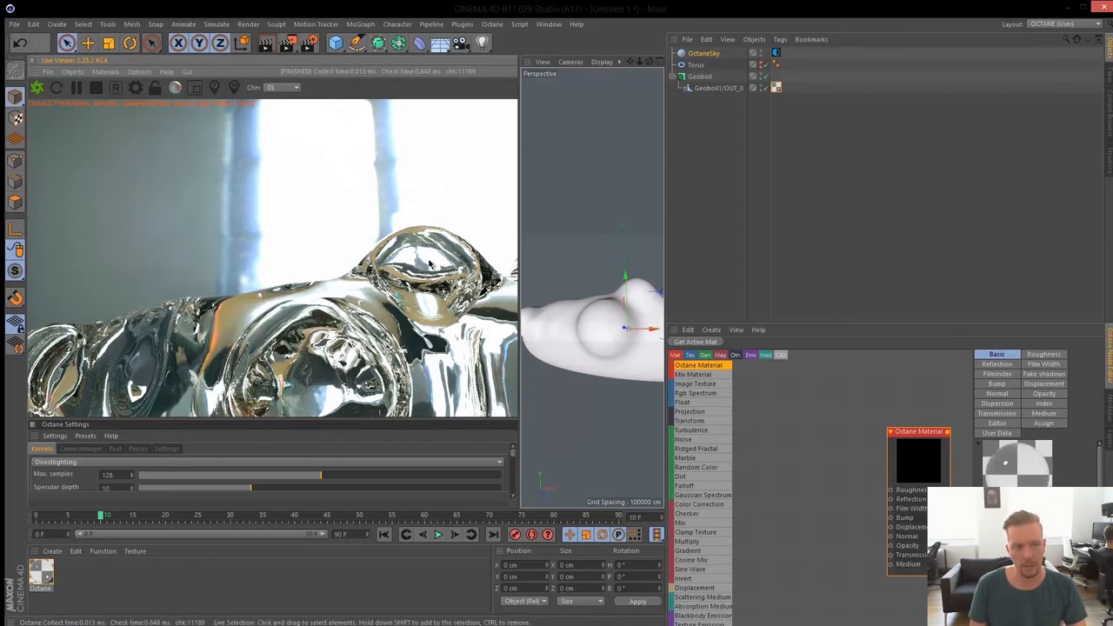
pyautogui.keyDown('alt'); pyautogui.moveTo(621, 348); pyautogui.dragTo(542, 318); pyautogui.keyUp('alt')
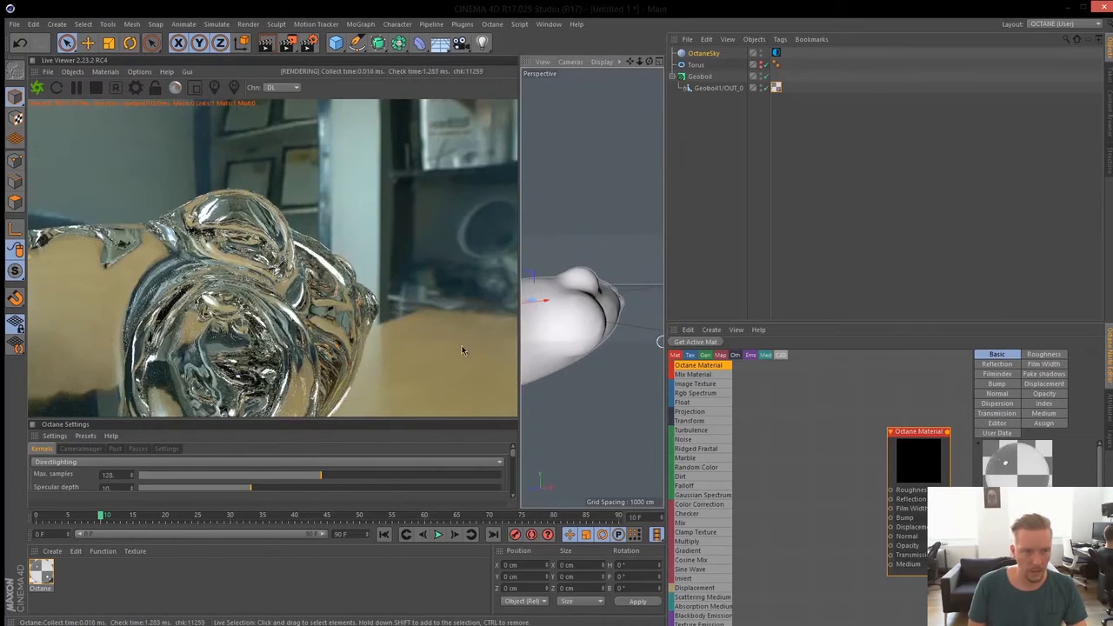
pyautogui.keyDown('alt'); pyautogui.moveTo(535, 325); pyautogui.dragTo(594, 304, button='right'); pyautogui.keyUp('alt')
# - Widen the viewport to frame the whole torus again and pause the Octane live render
pyautogui.click(526, 370)
pyautogui.keyDown('alt'); pyautogui.moveTo(369, 335); pyautogui.dragTo(390, 321); pyautogui.keyUp('alt')
pyautogui.keyDown('alt'); pyautogui.moveTo(476, 309); pyautogui.dragTo(421, 319, button='right'); pyautogui.keyUp('alt')
pyautogui.keyDown('alt'); pyautogui.moveTo(586, 290); pyautogui.dragTo(685, 320, button='middle'); pyautogui.keyUp('alt')
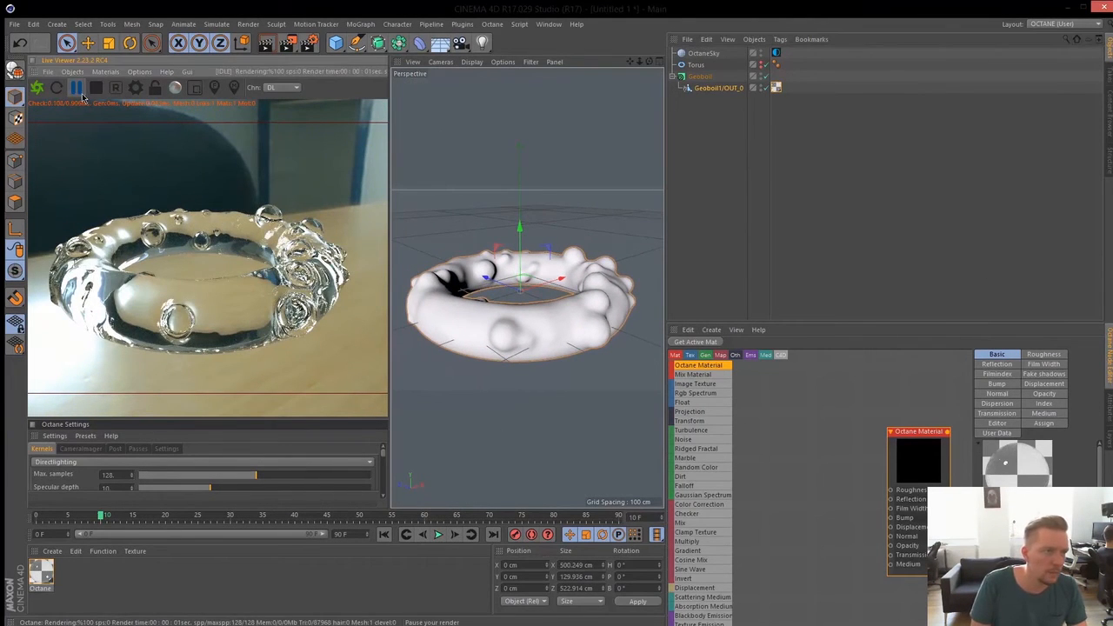
# - Set the Geoboil asset's Const. Birth Rate to 800 and preview the simulation from the start
pyautogui.click(706, 117)
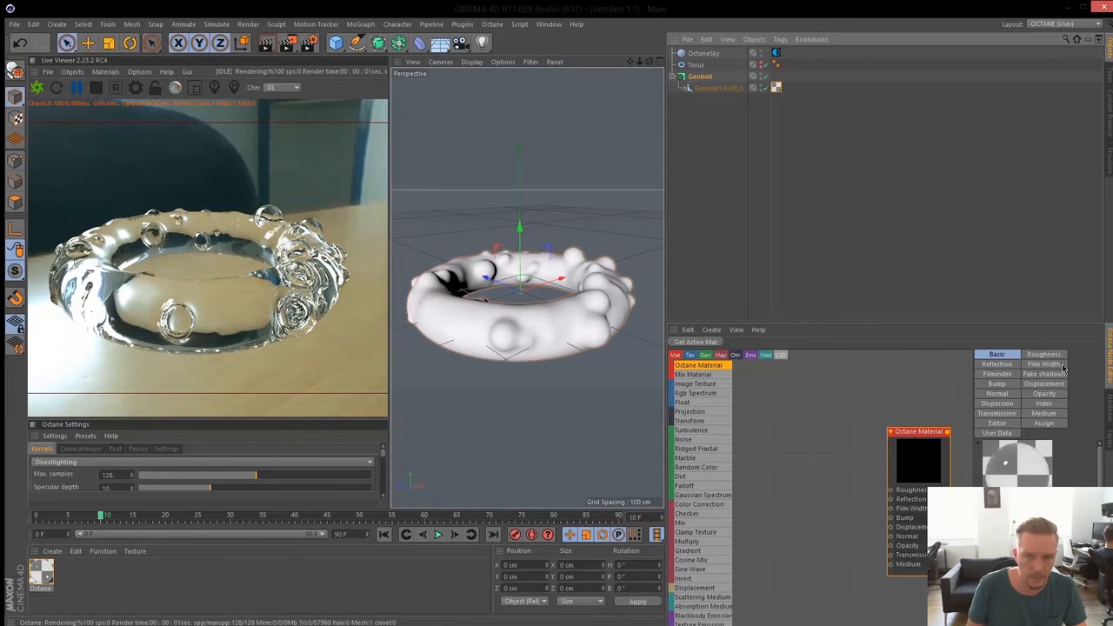
pyautogui.click(1110, 407)
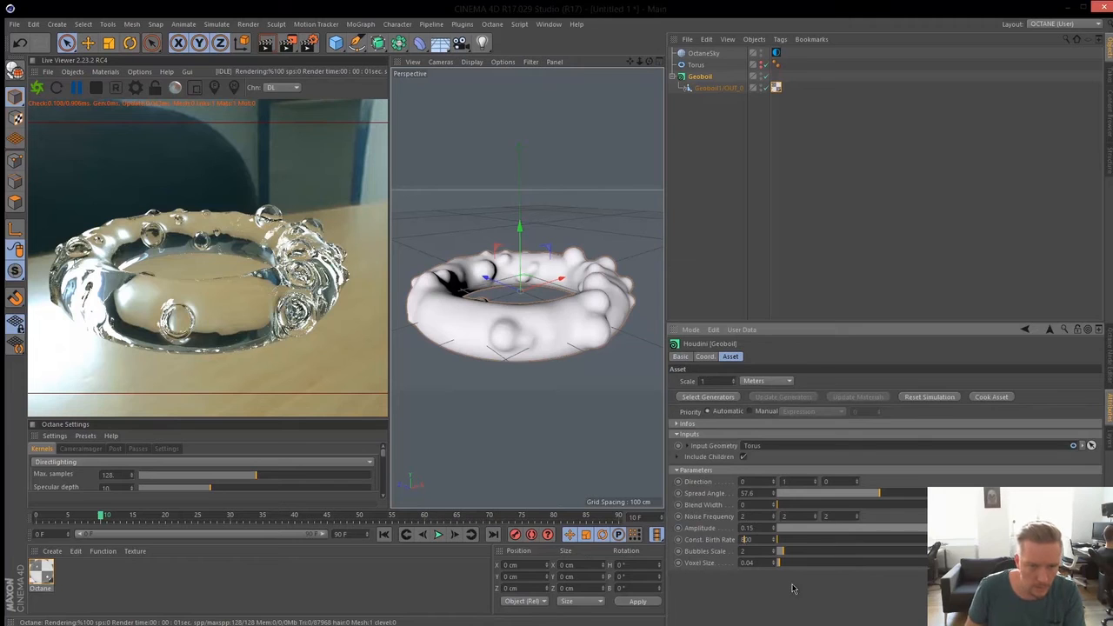
pyautogui.click(405, 540)
pyautogui.click(438, 537)
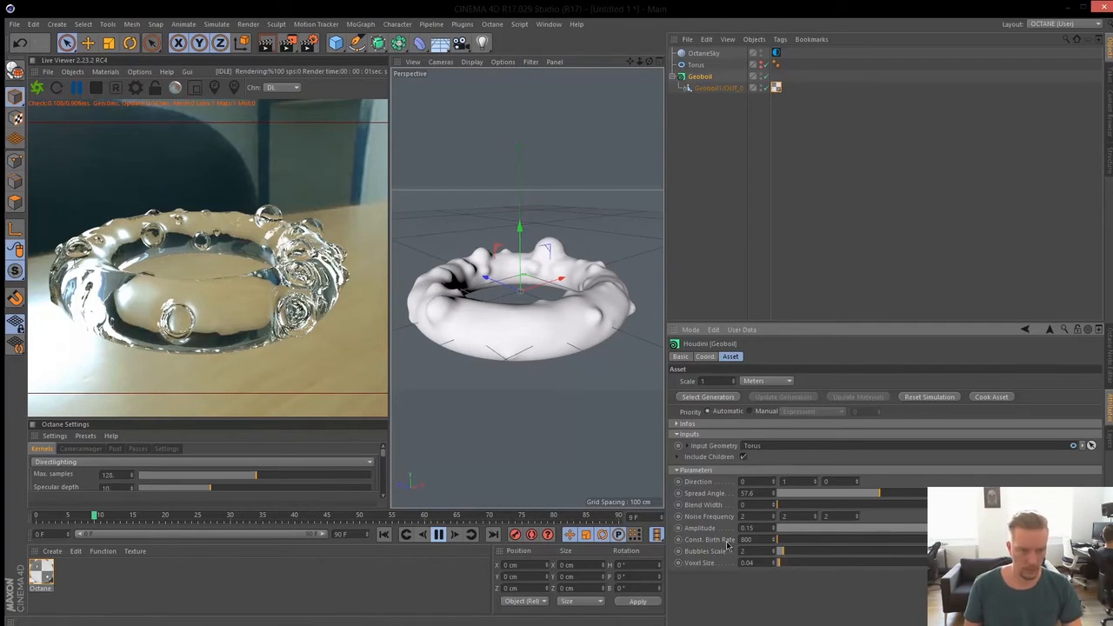
pyautogui.click(439, 535)
# - Set Geoboil's Amplitude to 0.25, replay the simulation from the start to frame 13 and refresh the Octane live render
pyautogui.click(383, 535)
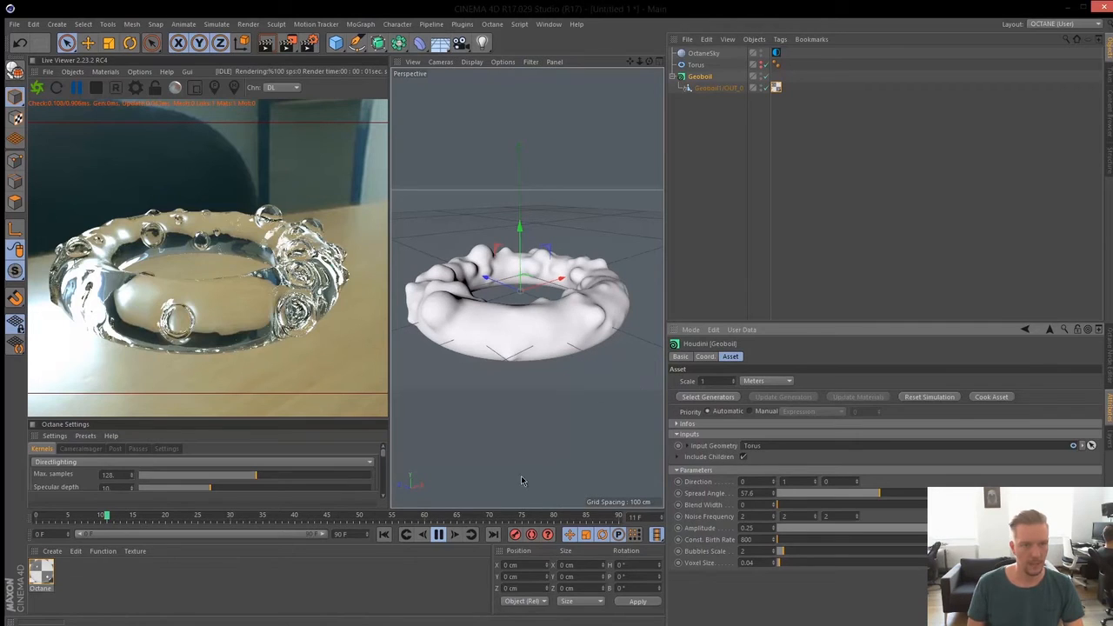
pyautogui.click(439, 535)
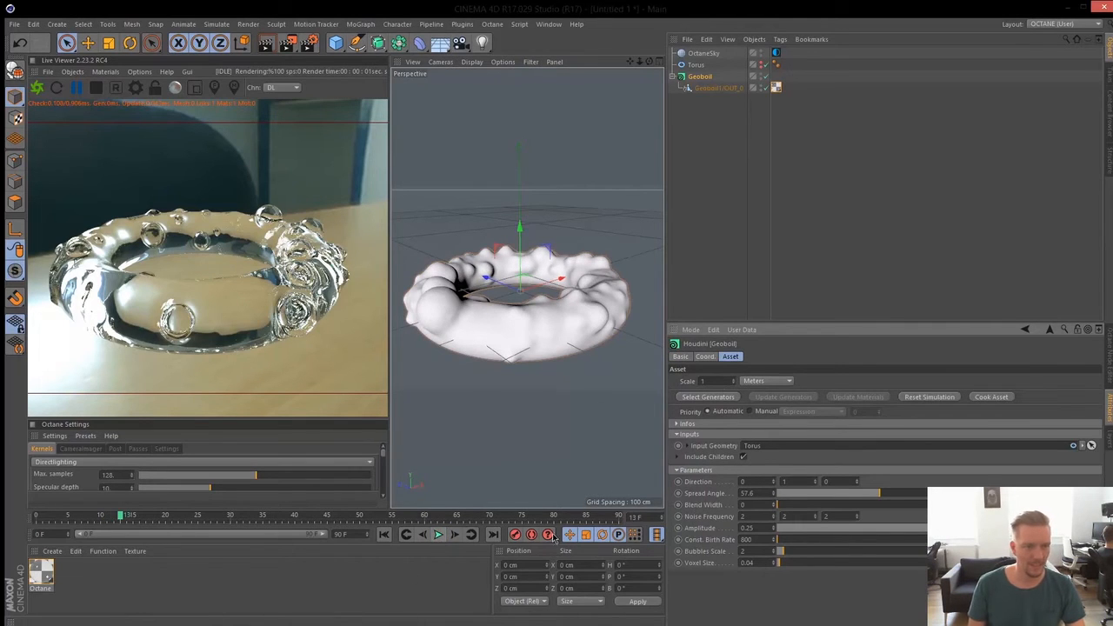
pyautogui.click(37, 87)
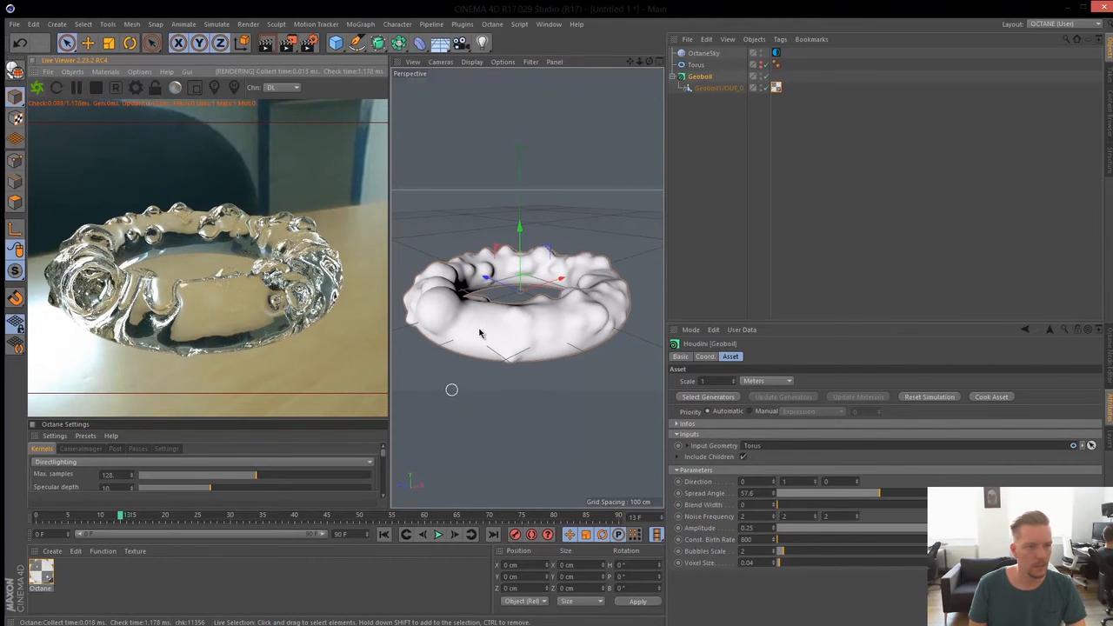
# - Examine the large glass bubble and the surrounding bumps up close, from lower angles and from farther away
pyautogui.keyDown('alt'); pyautogui.moveTo(430, 323); pyautogui.dragTo(672, 302); pyautogui.keyUp('alt')
pyautogui.moveTo(627, 285)
pyautogui.keyDown('alt'); pyautogui.mouseDown(button='right')
pyautogui.moveTo(662, 284)
pyautogui.moveTo(648, 289)
pyautogui.mouseUp(button='right'); pyautogui.keyUp('alt')
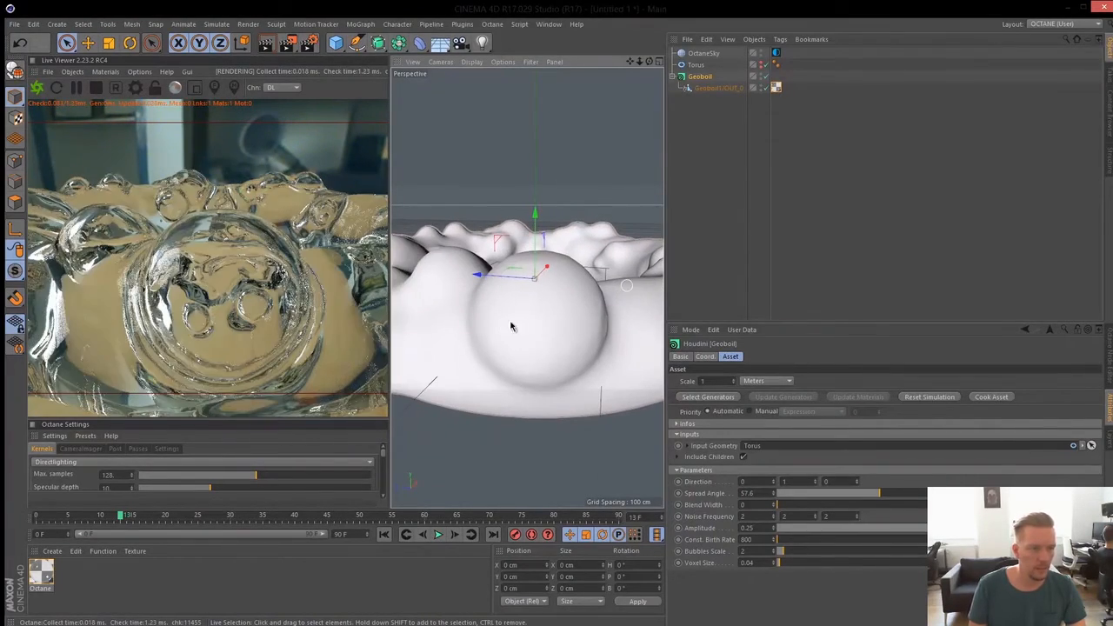
pyautogui.keyDown('alt'); pyautogui.moveTo(513, 276); pyautogui.dragTo(516, 234); pyautogui.keyUp('alt')
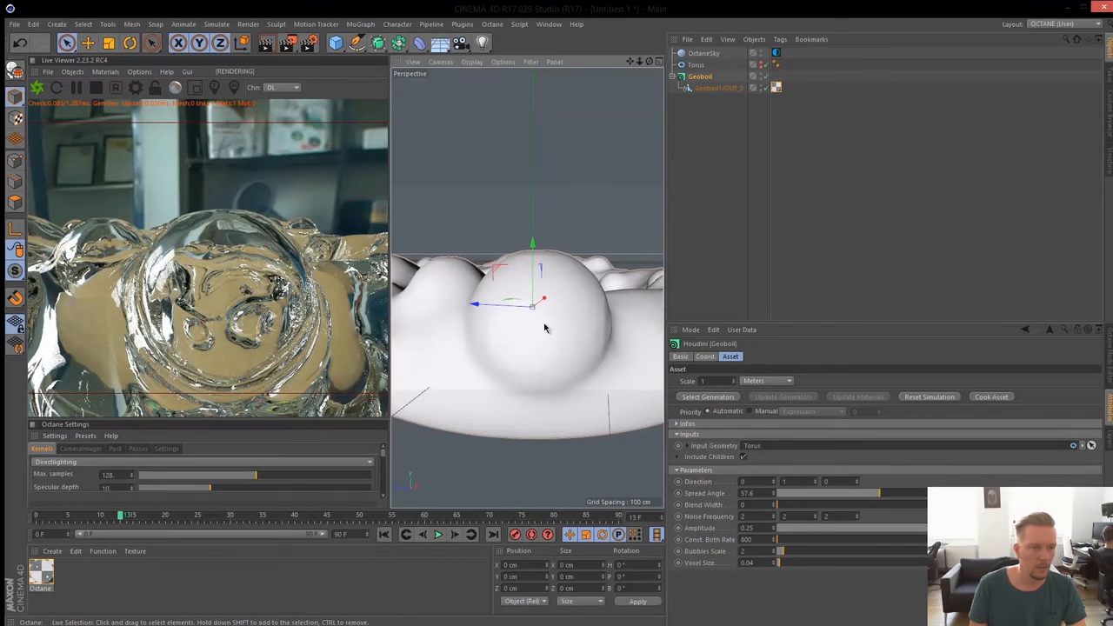
pyautogui.keyDown('alt'); pyautogui.moveTo(539, 326); pyautogui.dragTo(536, 252); pyautogui.keyUp('alt')
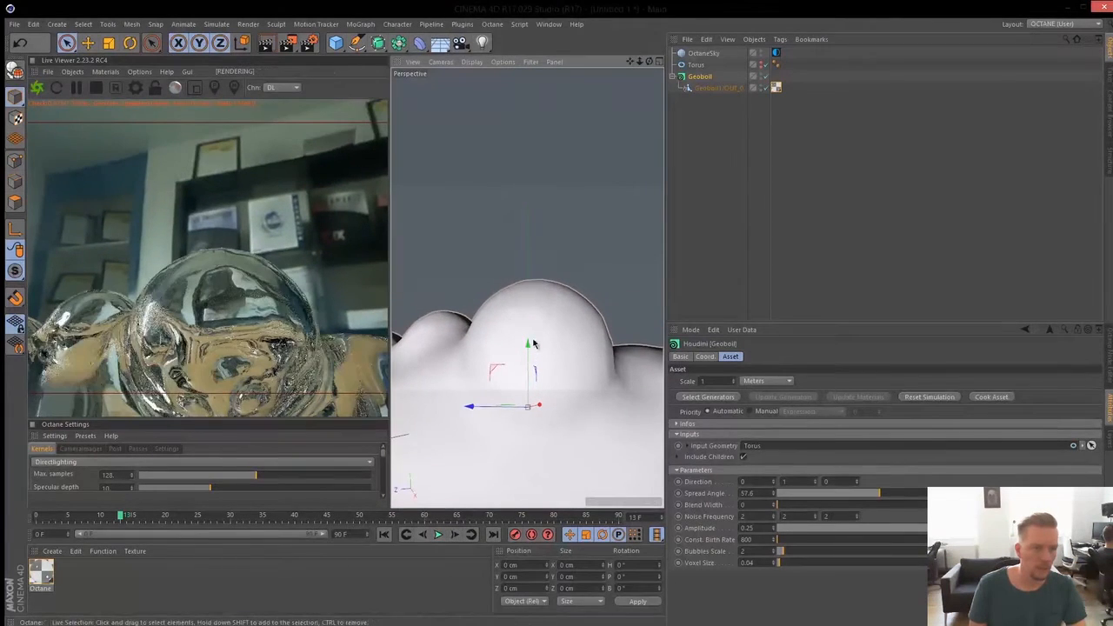
pyautogui.keyDown('alt'); pyautogui.moveTo(548, 348); pyautogui.dragTo(565, 318); pyautogui.keyUp('alt')
pyautogui.keyDown('alt'); pyautogui.moveTo(565, 318); pyautogui.dragTo(614, 299, button='right'); pyautogui.keyUp('alt')
pyautogui.keyDown('alt'); pyautogui.moveTo(444, 324); pyautogui.dragTo(458, 323, button='right'); pyautogui.keyUp('alt')
pyautogui.keyDown('alt'); pyautogui.moveTo(457, 323); pyautogui.dragTo(573, 360); pyautogui.keyUp('alt')
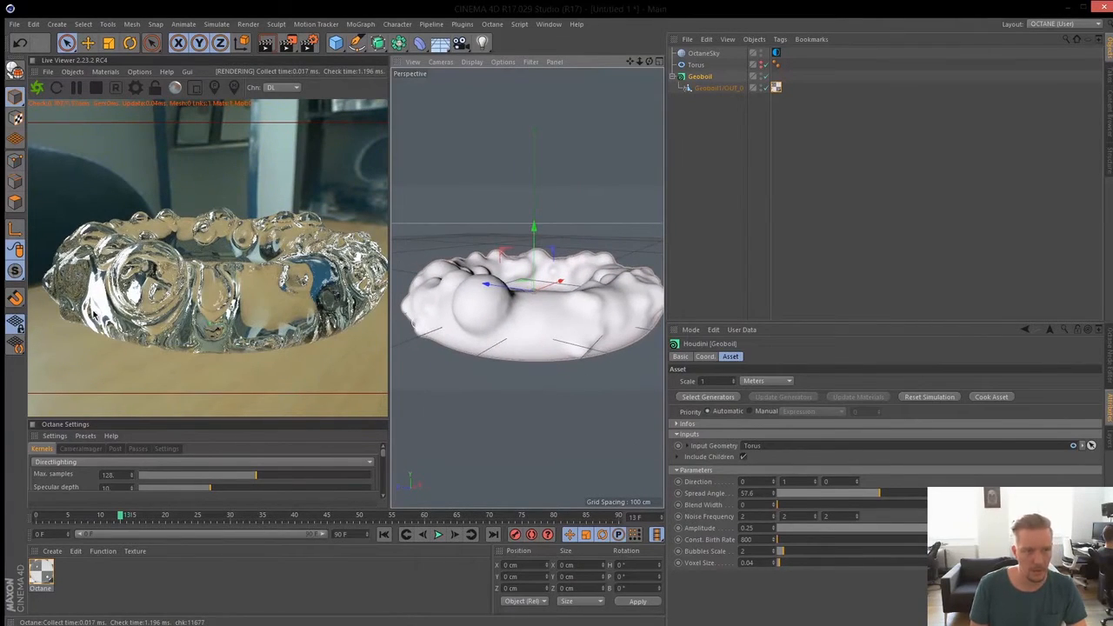
# - Reopen the Octane node editor, enlarge it and the Live Viewer, and reposition the Octane Material node for more room
pyautogui.click(1109, 359)
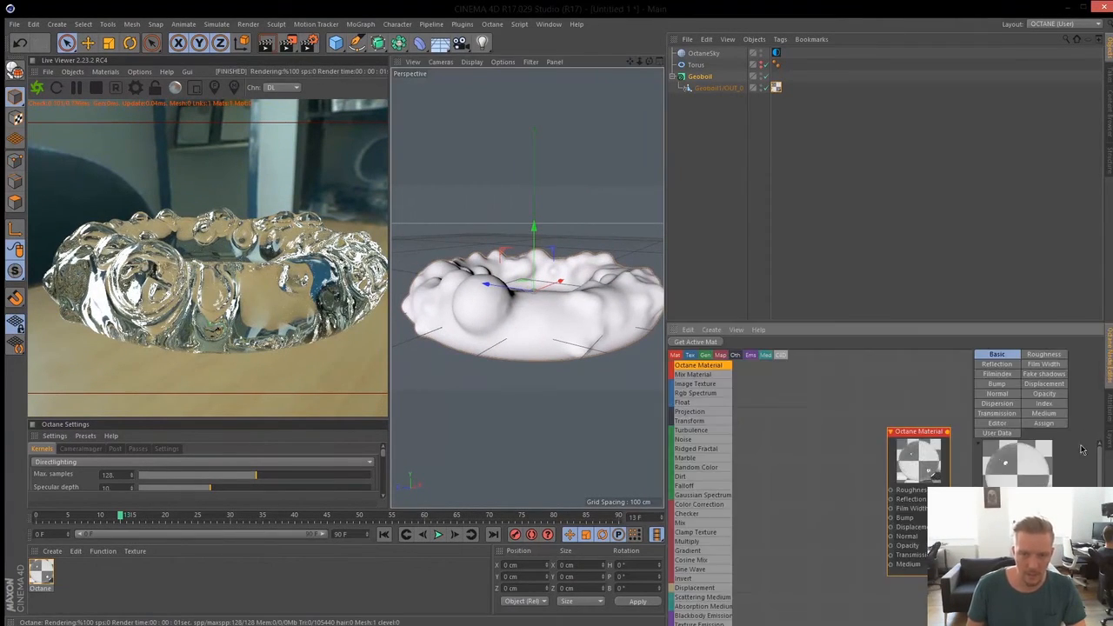
pyautogui.click(805, 470)
pyautogui.moveTo(912, 431); pyautogui.dragTo(922, 411)
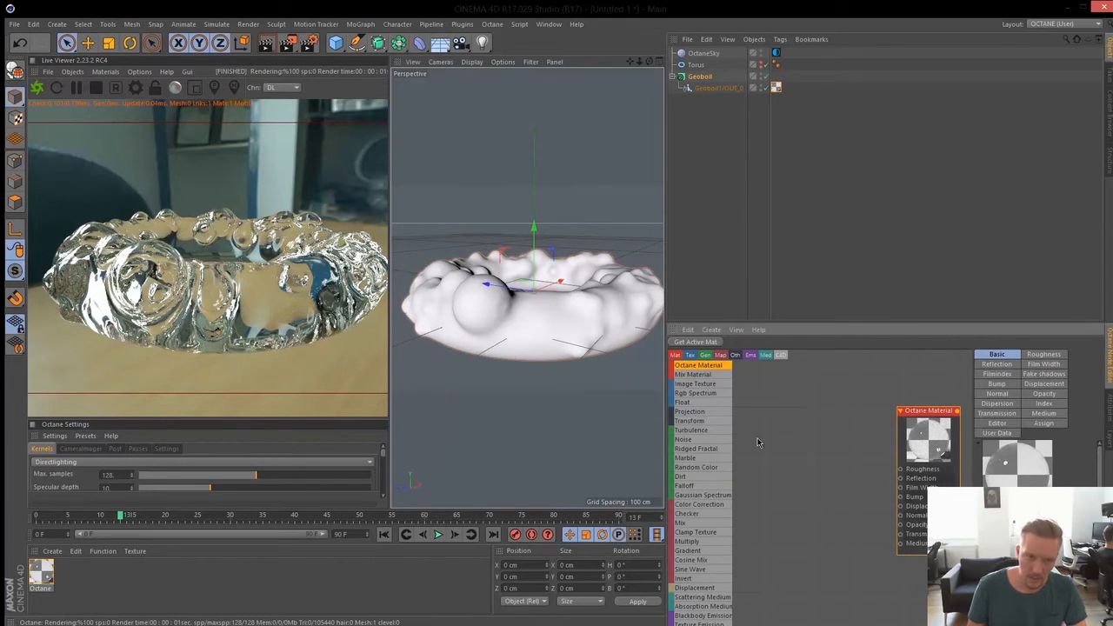
pyautogui.moveTo(662, 454); pyautogui.dragTo(522, 435)
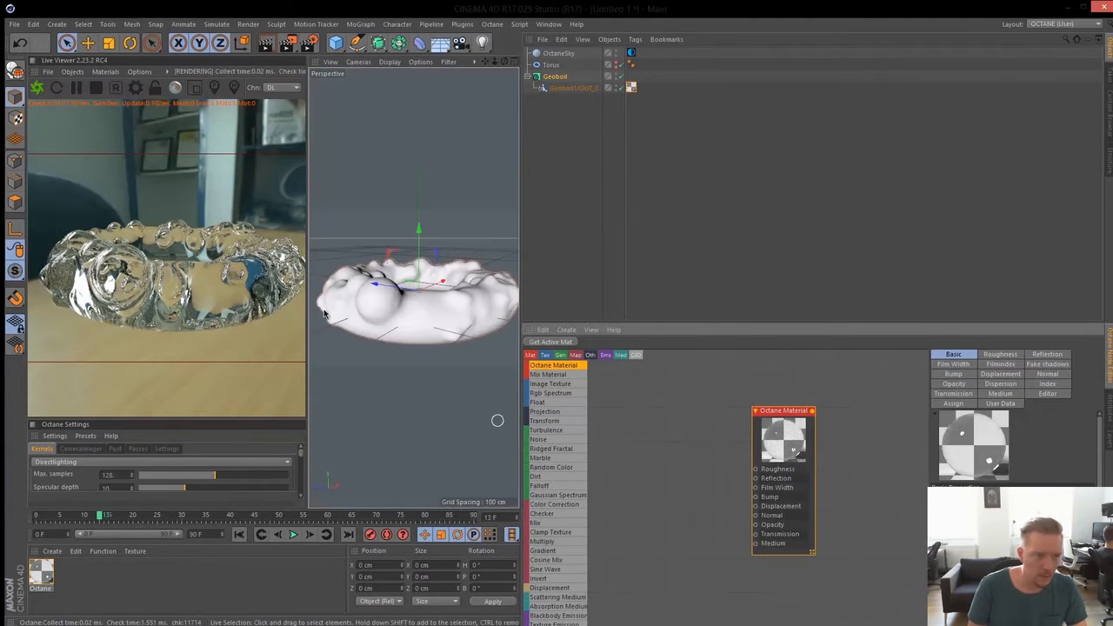
pyautogui.moveTo(307, 312); pyautogui.dragTo(374, 311)
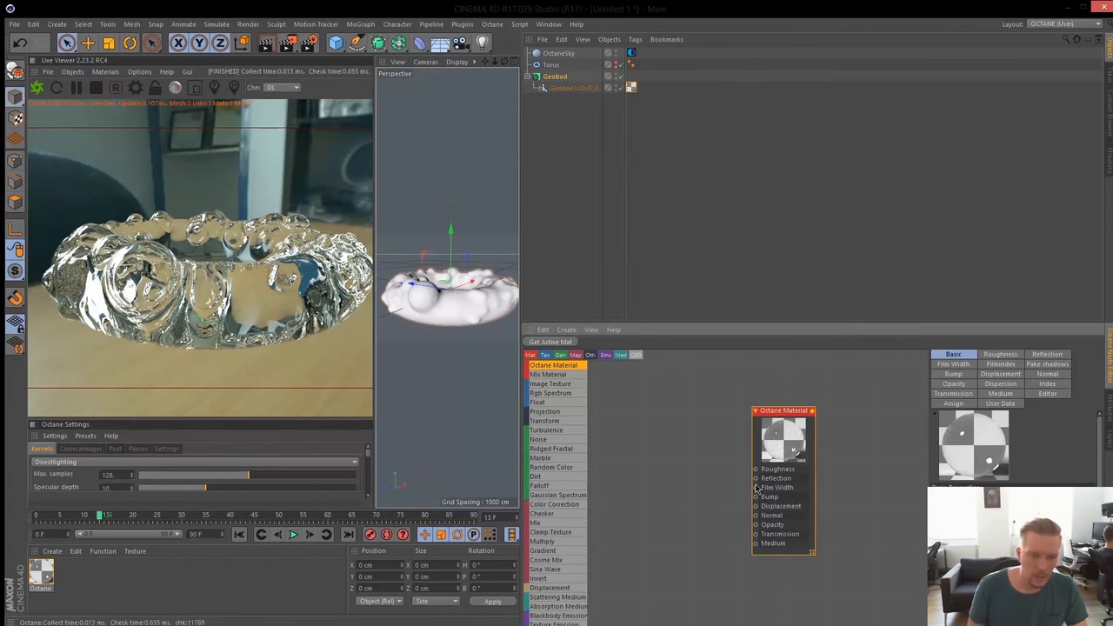
pyautogui.click(712, 436)
pyautogui.moveTo(781, 410); pyautogui.dragTo(810, 410)
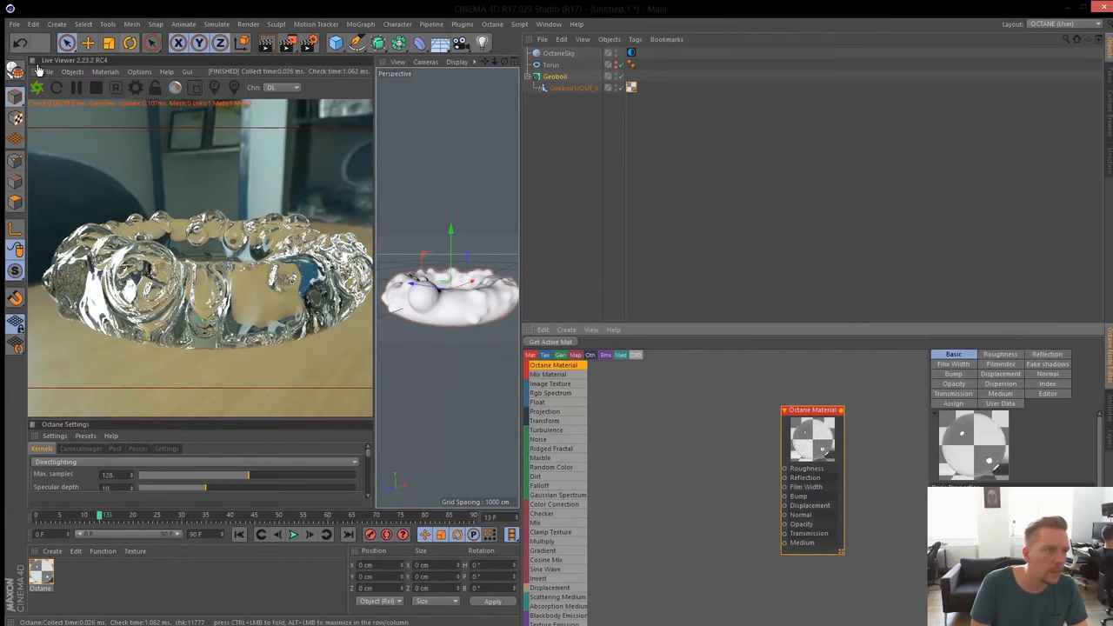
# - Detach the Live Viewer into its own floating window and enlarge it over the workspace
pyautogui.moveTo(34, 74)
pyautogui.mouseDown()
pyautogui.moveTo(47, 77)
pyautogui.moveTo(30, 73)
pyautogui.mouseUp()
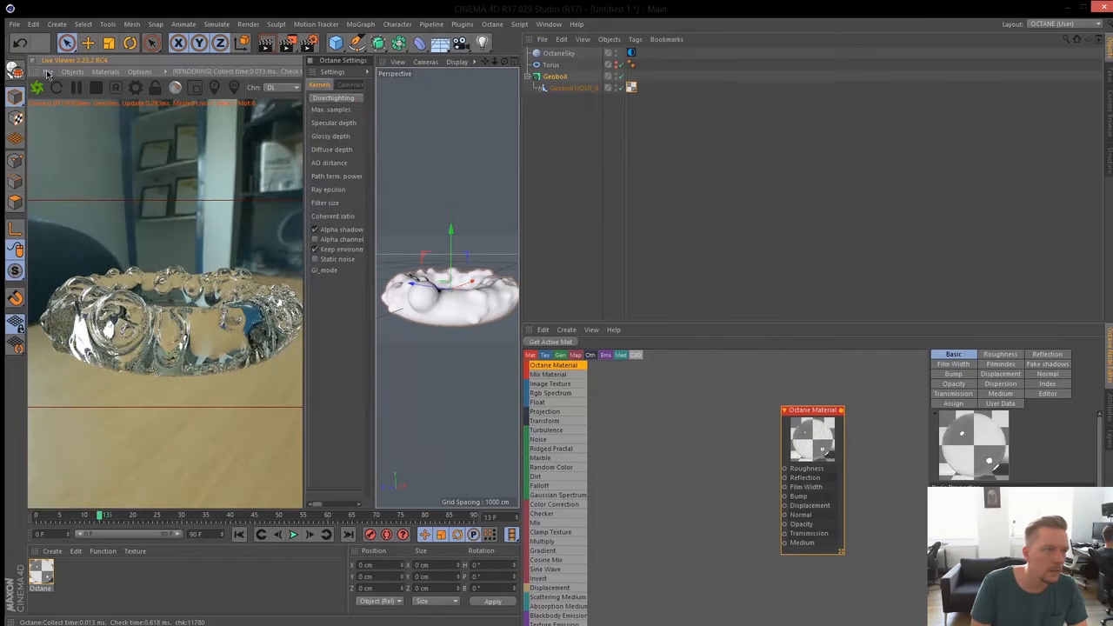
pyautogui.click(33, 74)
pyautogui.click(65, 85)
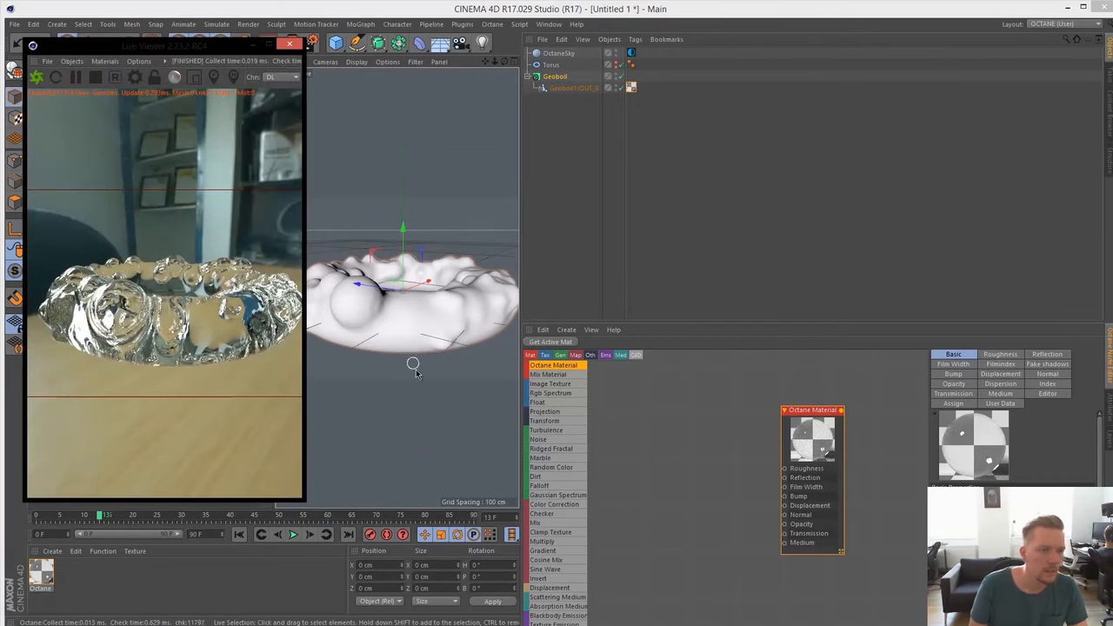
pyautogui.moveTo(305, 503); pyautogui.dragTo(630, 436)
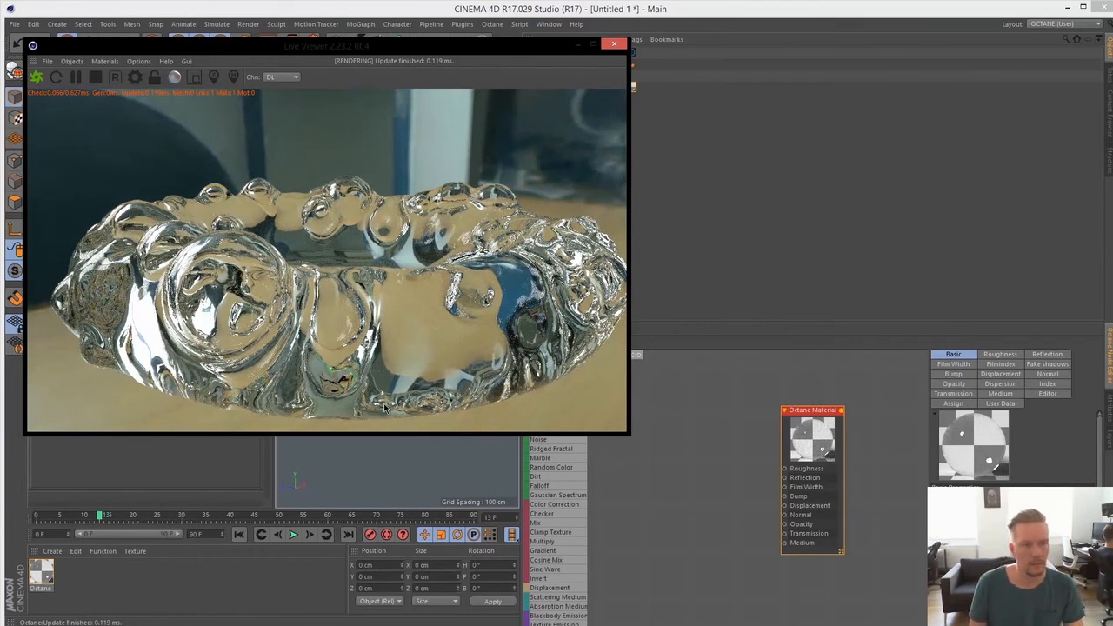
# - Add a Scattering Medium node to the Octane Material's Medium input and arrange the nodes and Live Viewer for more room
pyautogui.moveTo(668, 531); pyautogui.dragTo(705, 554, button='middle')
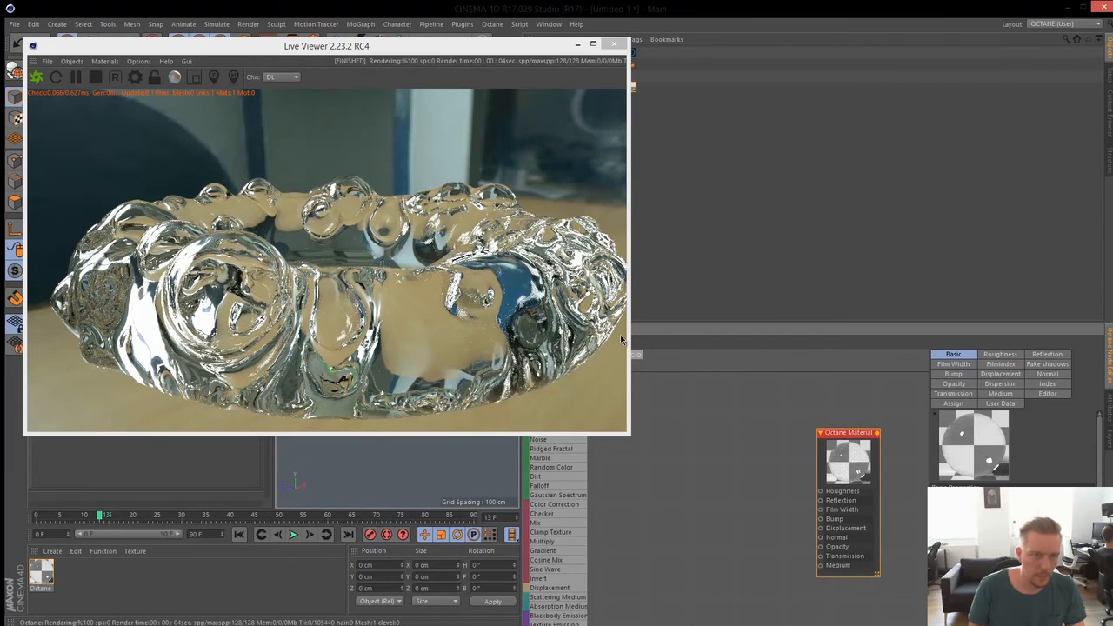
pyautogui.moveTo(590, 595); pyautogui.dragTo(821, 566)
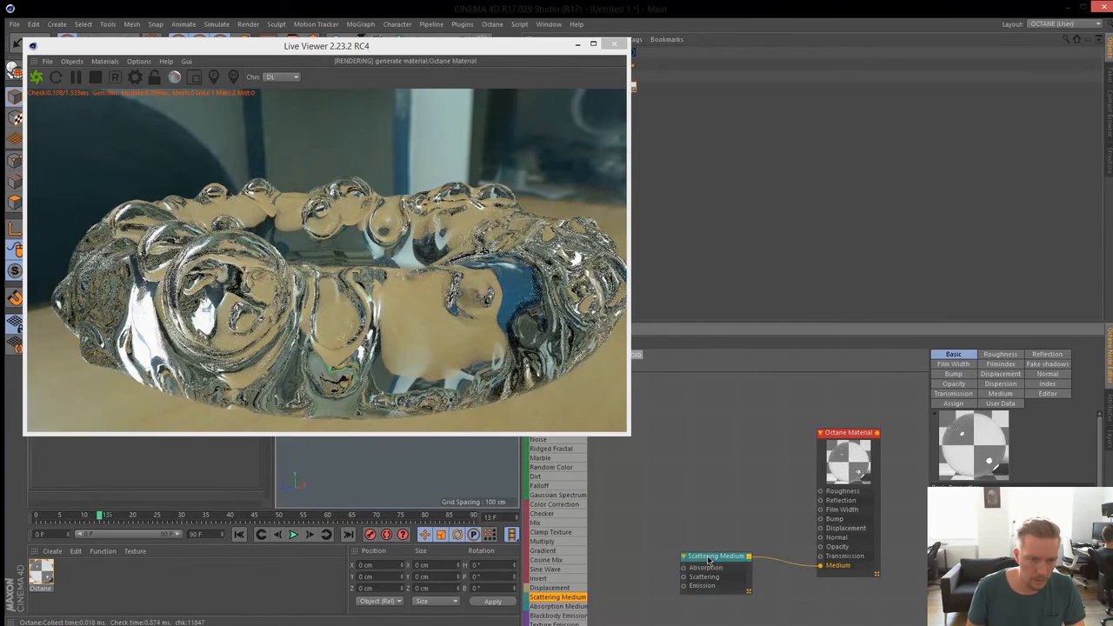
pyautogui.moveTo(709, 558); pyautogui.dragTo(746, 547)
pyautogui.moveTo(628, 471); pyautogui.dragTo(681, 489, button='middle')
pyautogui.moveTo(481, 54); pyautogui.dragTo(354, 63)
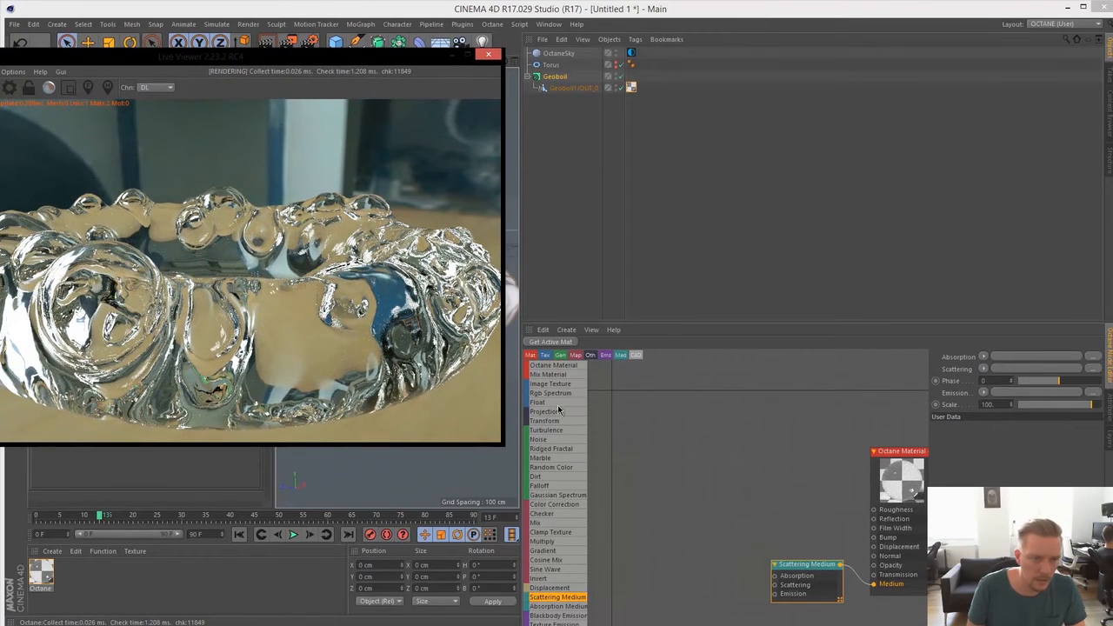
# - Create two RGB Spectrum nodes and connect them to the Scattering Medium's Absorption and Scattering inputs
pyautogui.moveTo(550, 396); pyautogui.dragTo(650, 540)
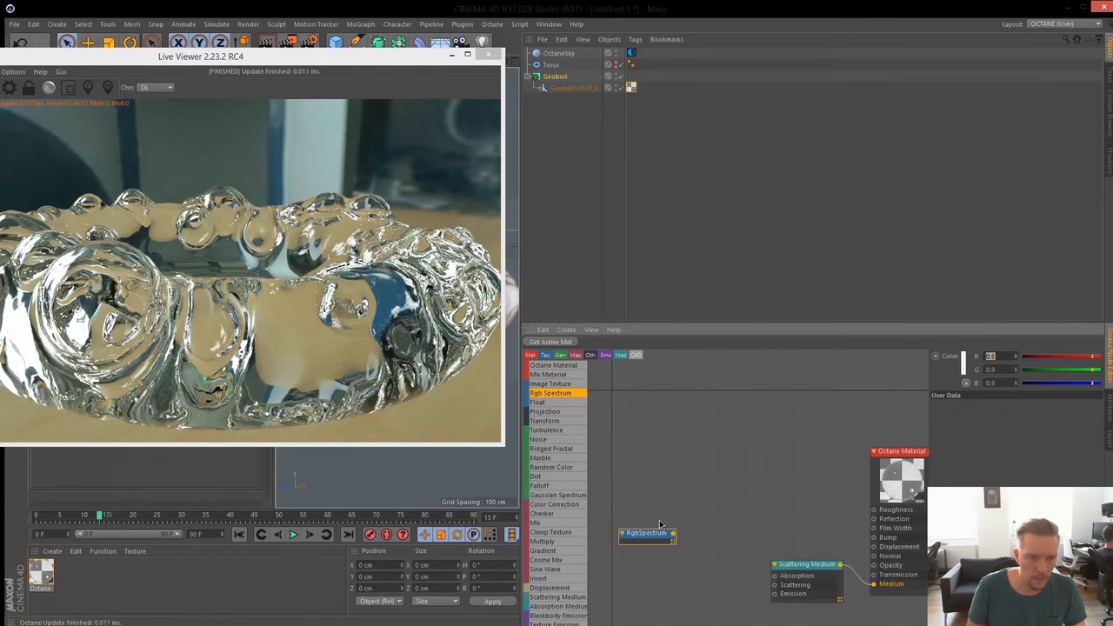
pyautogui.moveTo(656, 501); pyautogui.dragTo(658, 501)
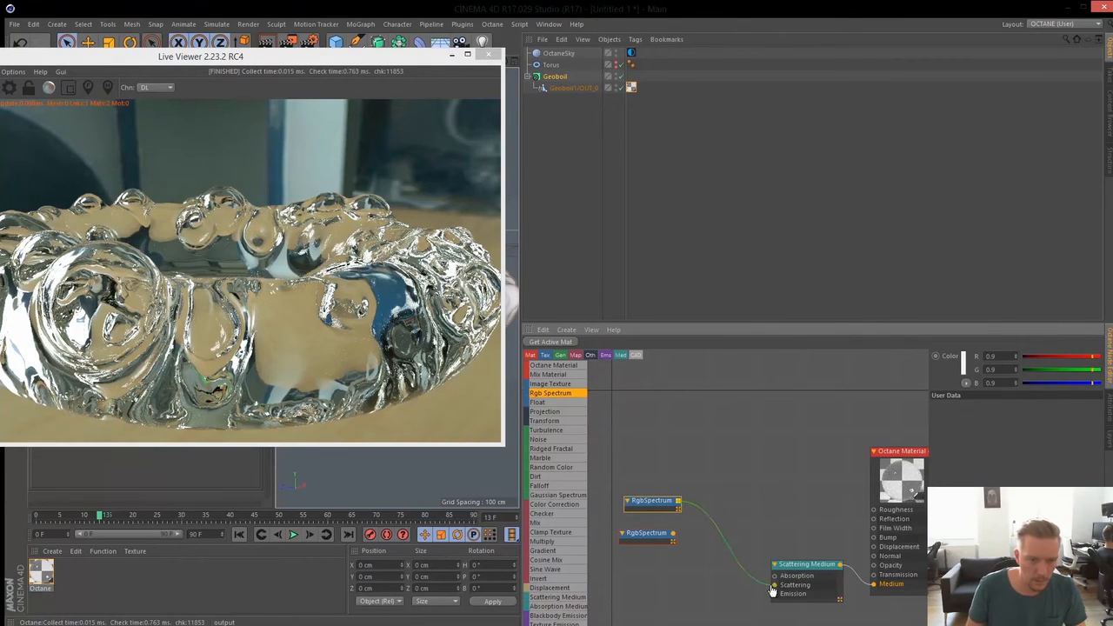
pyautogui.moveTo(772, 590); pyautogui.dragTo(773, 588)
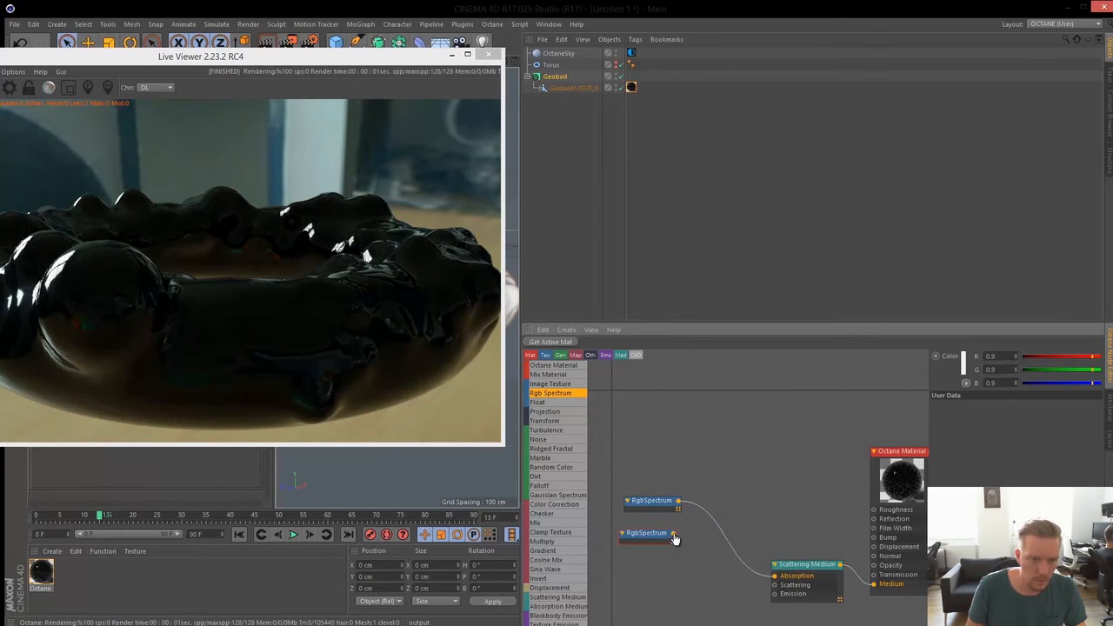
pyautogui.moveTo(775, 587); pyautogui.dragTo(775, 587)
pyautogui.moveTo(816, 579); pyautogui.dragTo(782, 550)
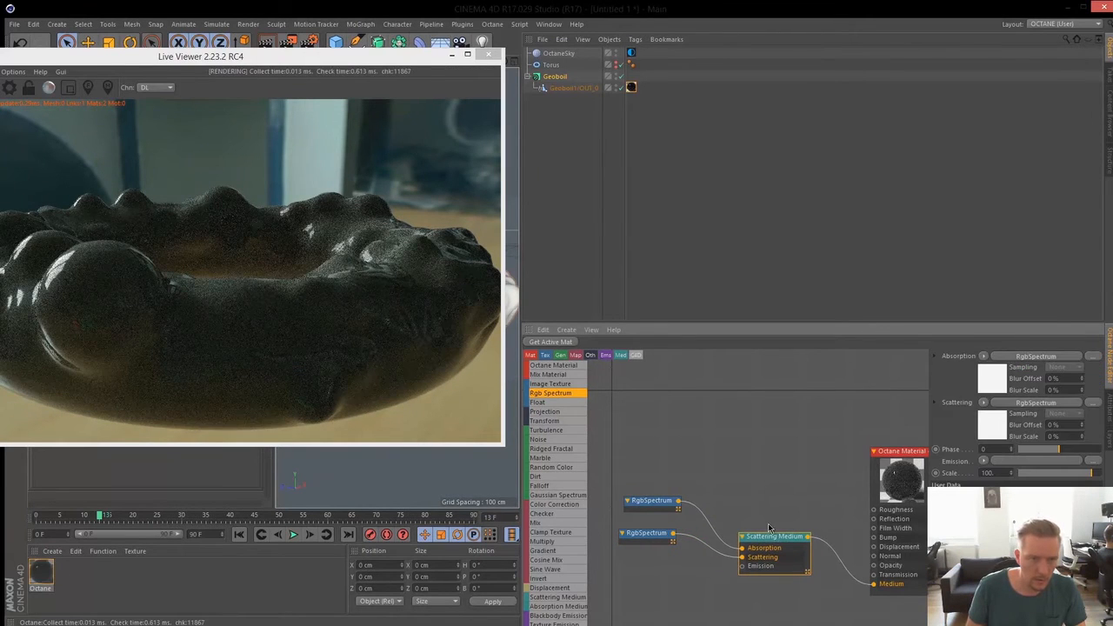
# - Color the scattering RGB Spectrum pale green, with R about 0.59, G 0.9 and B about 0.43
pyautogui.click(659, 534)
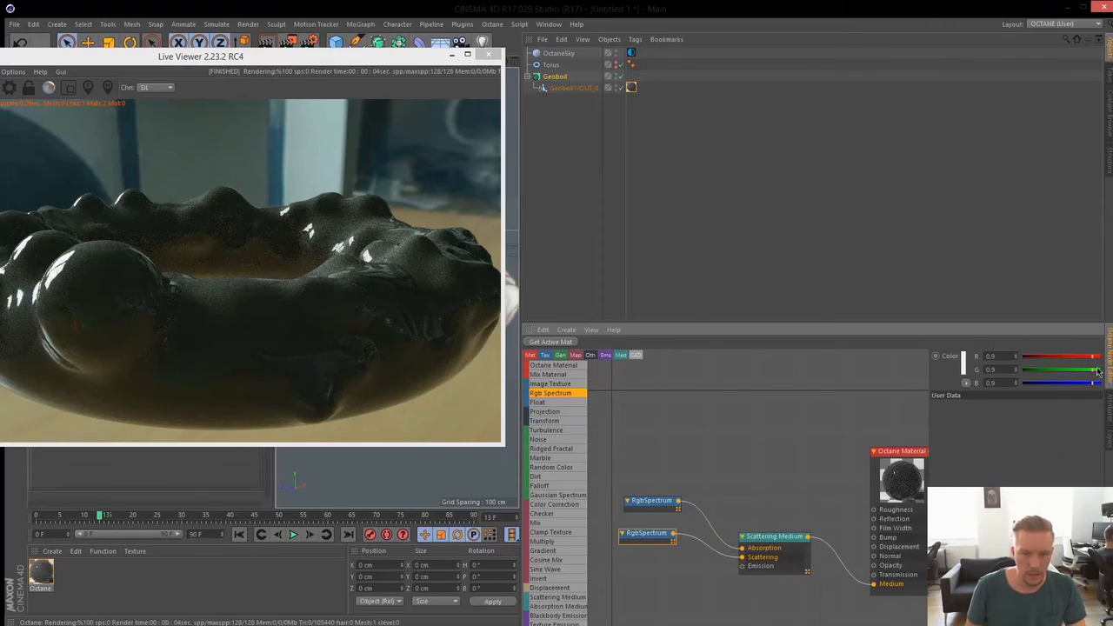
pyautogui.moveTo(1078, 383); pyautogui.dragTo(1070, 358)
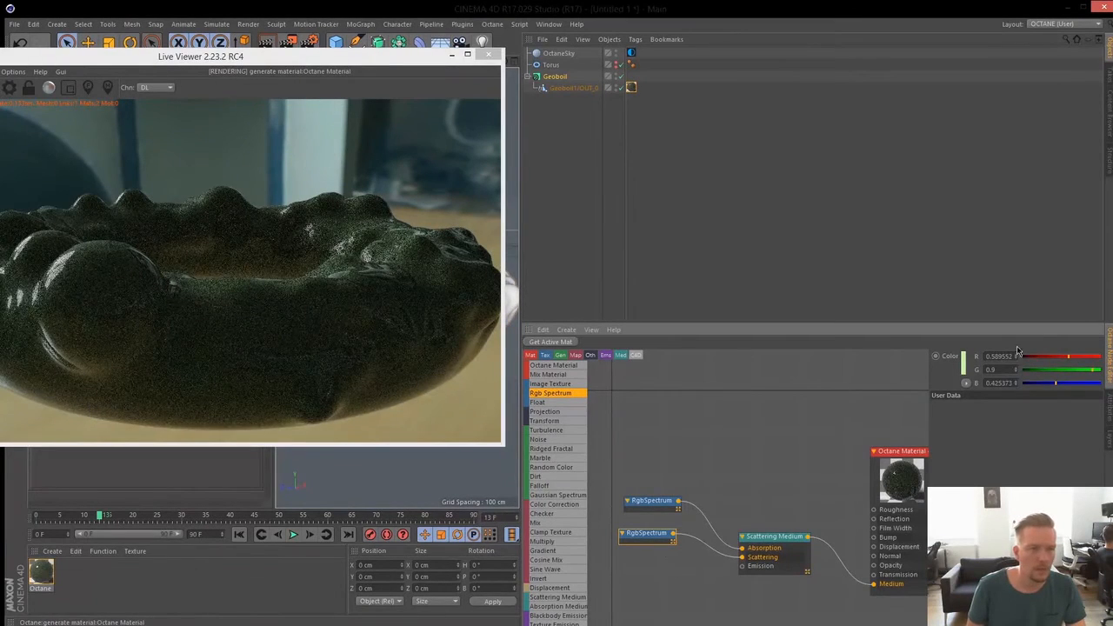
pyautogui.click(658, 508)
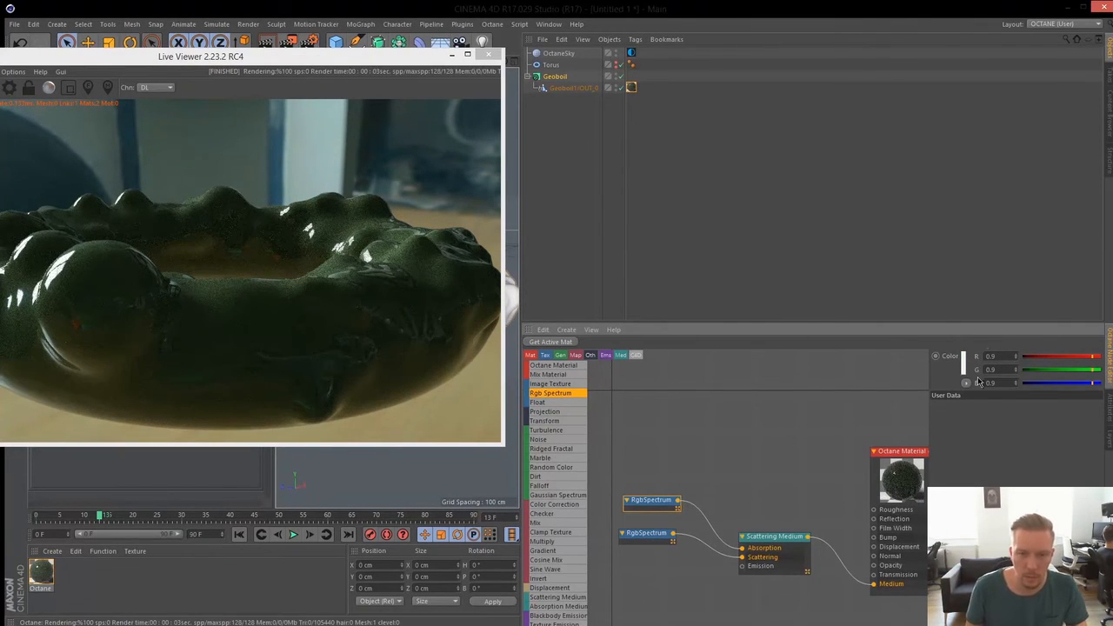
# - Lower the Scattering Medium's Scale to about 3.2 and check the rendered torus from several angles
pyautogui.click(765, 535)
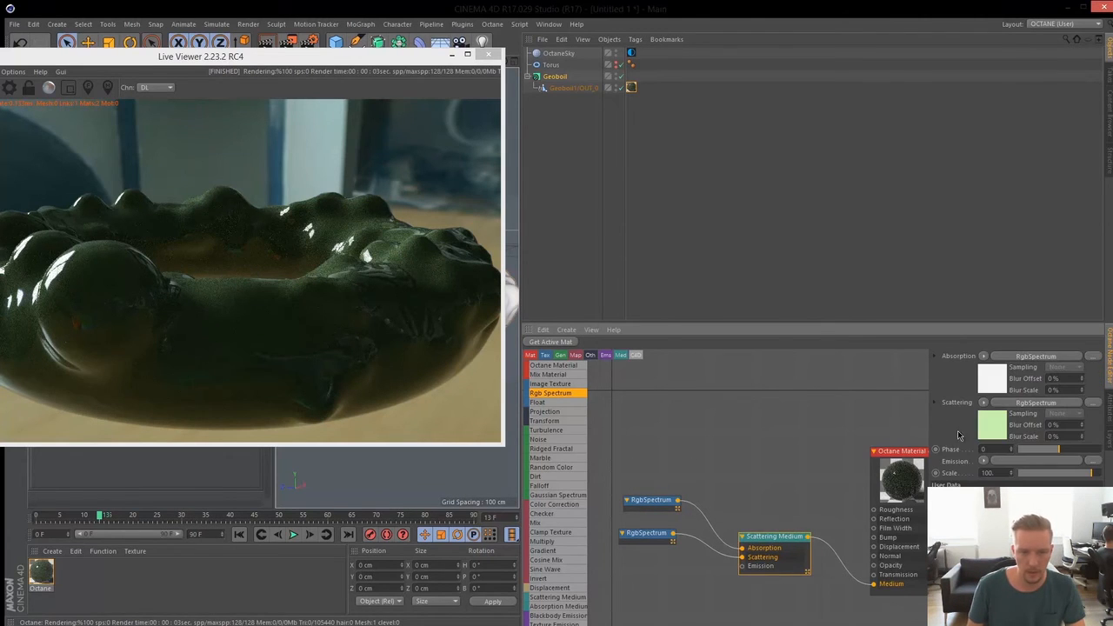
pyautogui.moveTo(1093, 472); pyautogui.dragTo(1075, 477)
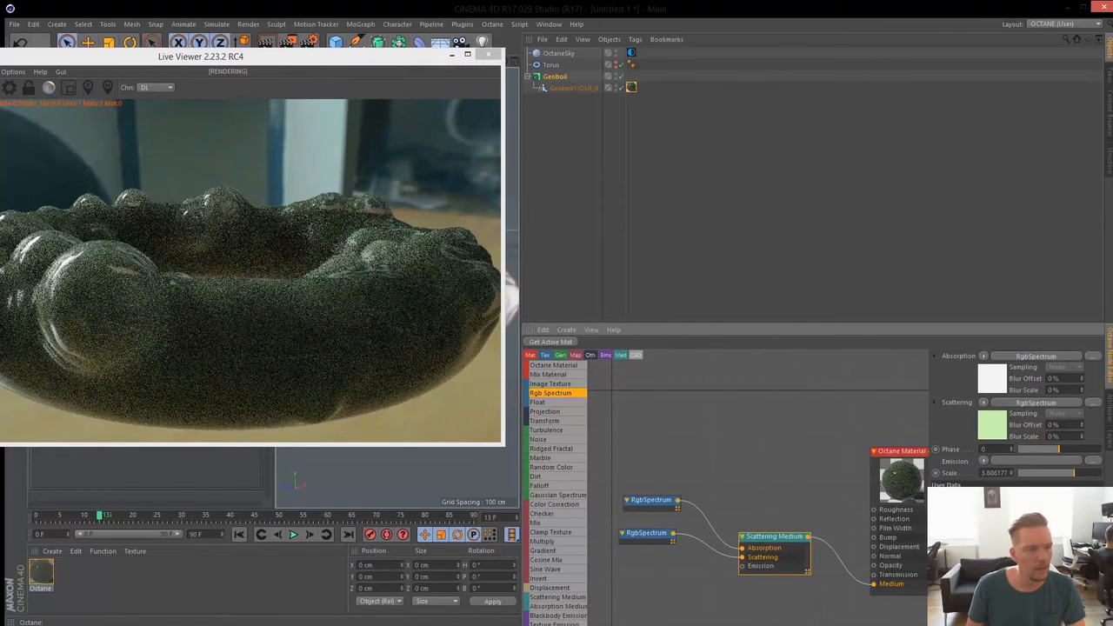
pyautogui.moveTo(210, 54); pyautogui.dragTo(318, 73)
pyautogui.moveTo(1072, 477); pyautogui.dragTo(1075, 475)
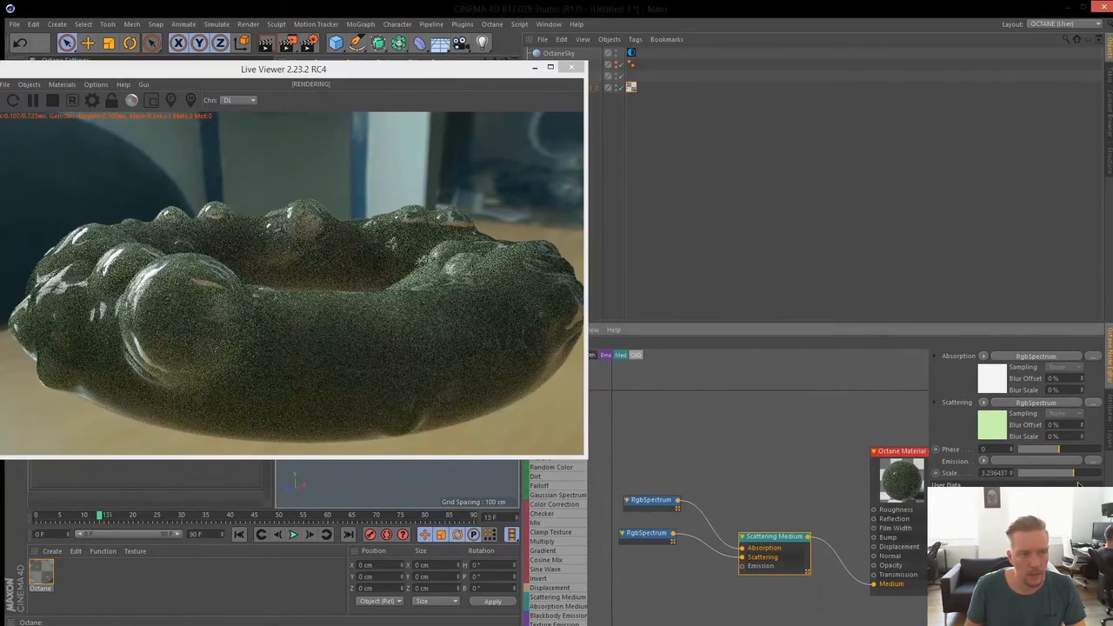
pyautogui.moveTo(449, 386); pyautogui.dragTo(193, 278)
pyautogui.moveTo(298, 361); pyautogui.dragTo(374, 373)
pyautogui.moveTo(439, 351); pyautogui.dragTo(209, 355)
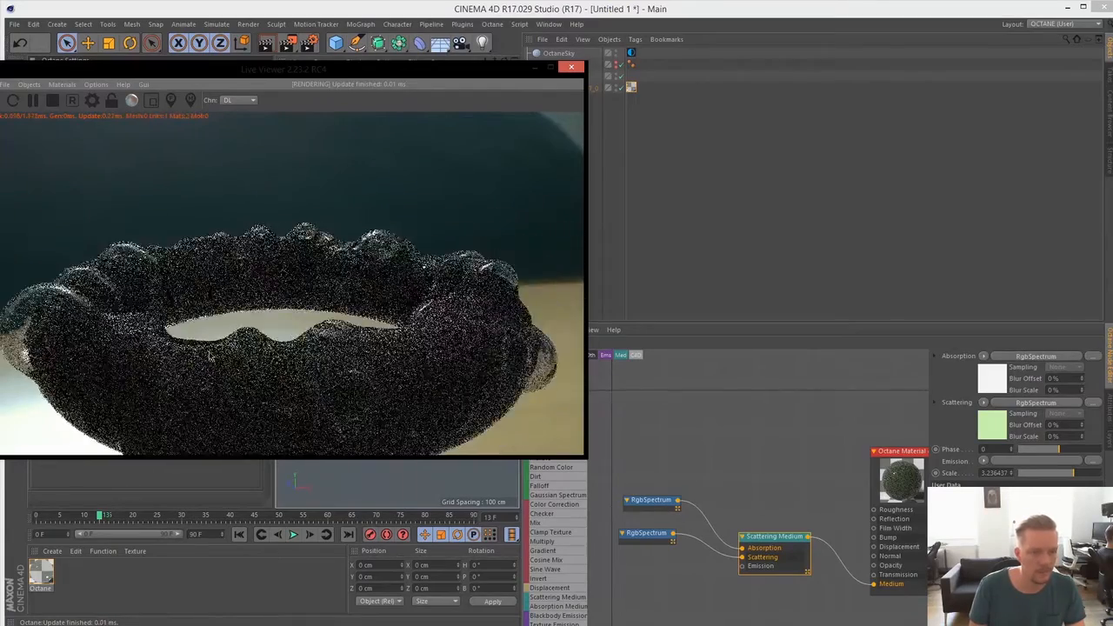
pyautogui.moveTo(332, 383); pyautogui.dragTo(398, 436)
# - Reduce the Scattering Medium's Scale to about 1.69 and inspect the render from low and high angles
pyautogui.moveTo(1076, 474); pyautogui.dragTo(1071, 474)
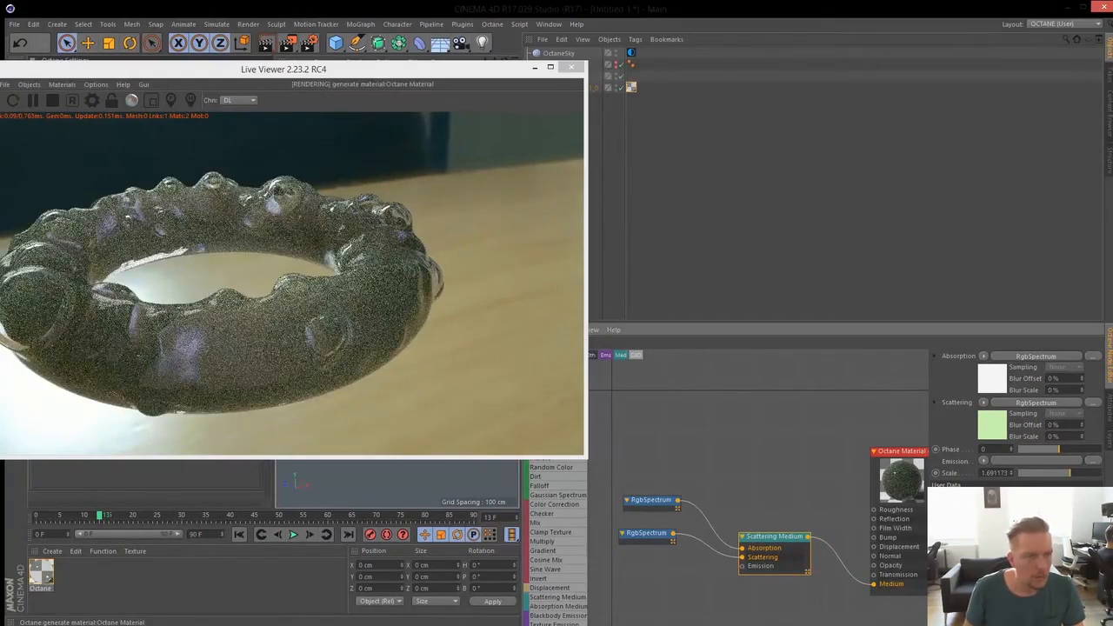
pyautogui.moveTo(221, 347); pyautogui.dragTo(84, 292)
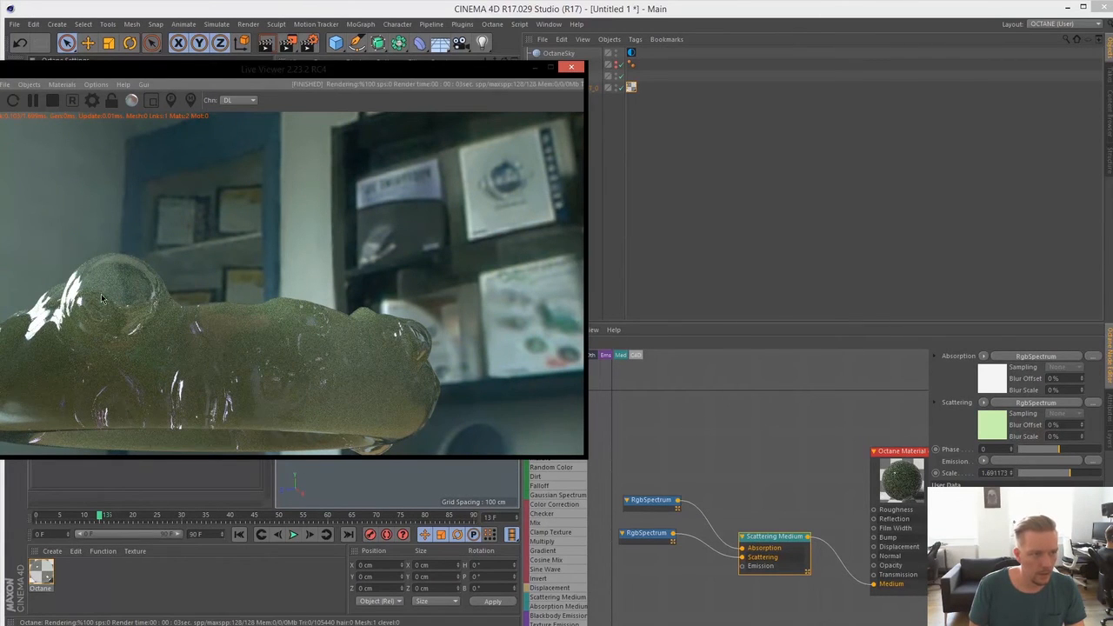
pyautogui.moveTo(357, 405); pyautogui.dragTo(403, 365)
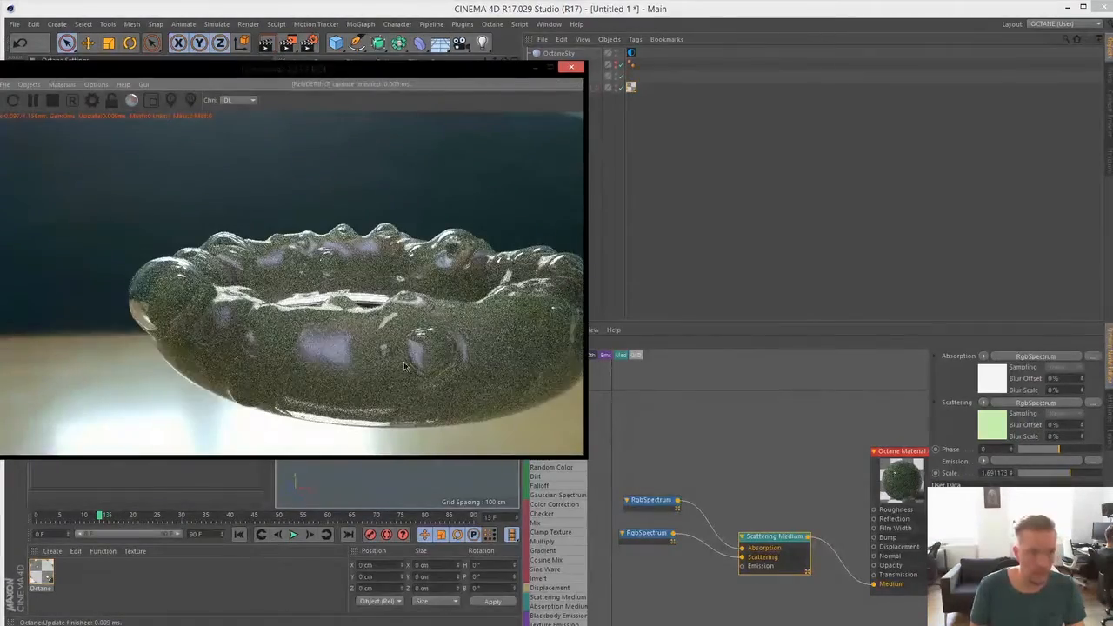
pyautogui.moveTo(308, 369); pyautogui.dragTo(374, 393)
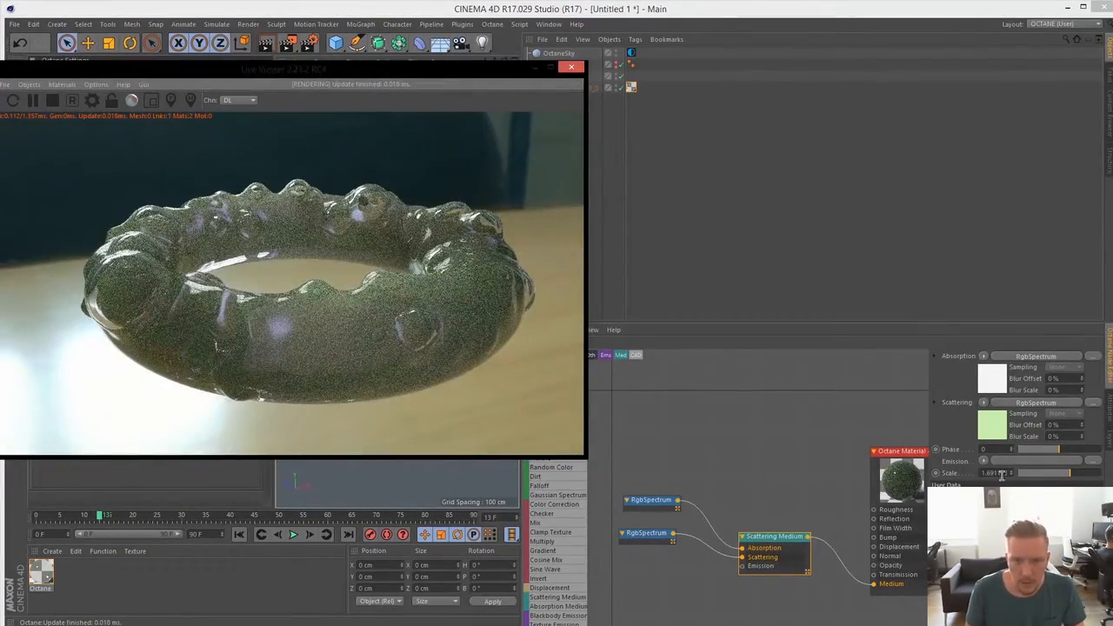
# - Set the Scattering Medium's Scale to 2 and review the torus in the Live Viewer from different angles
pyautogui.click(989, 476)
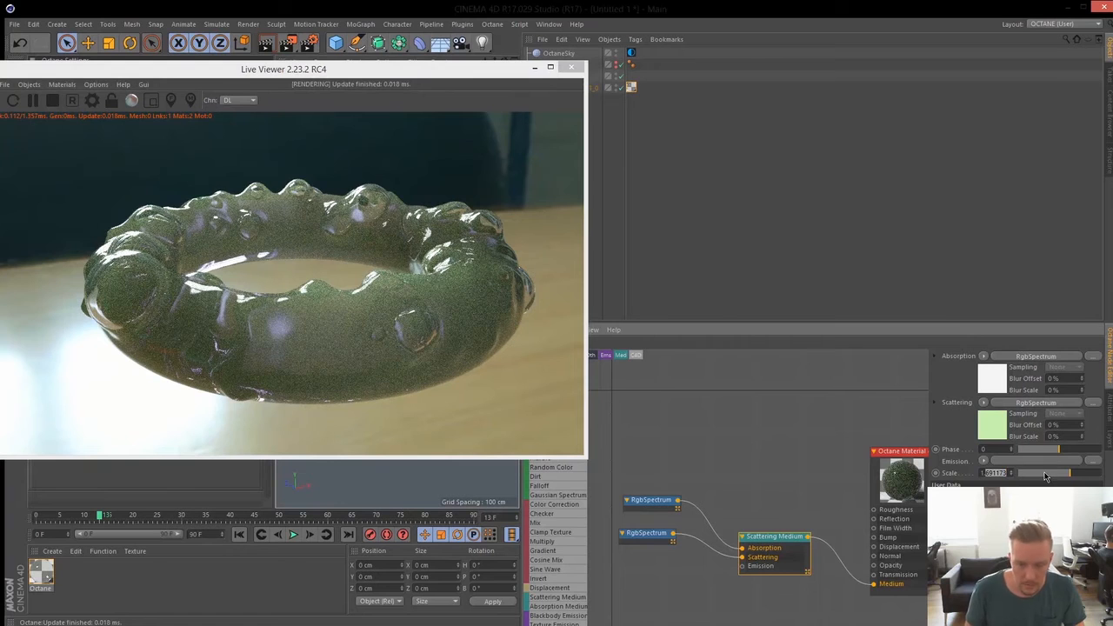
pyautogui.press('Return')
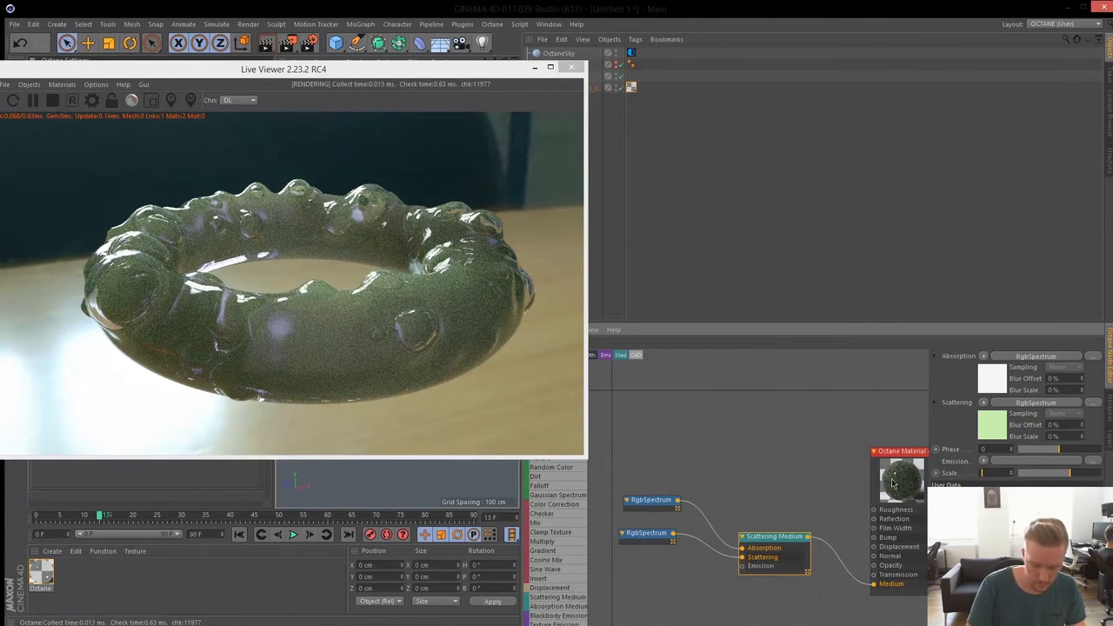
pyautogui.write('2')
pyautogui.press('Return')
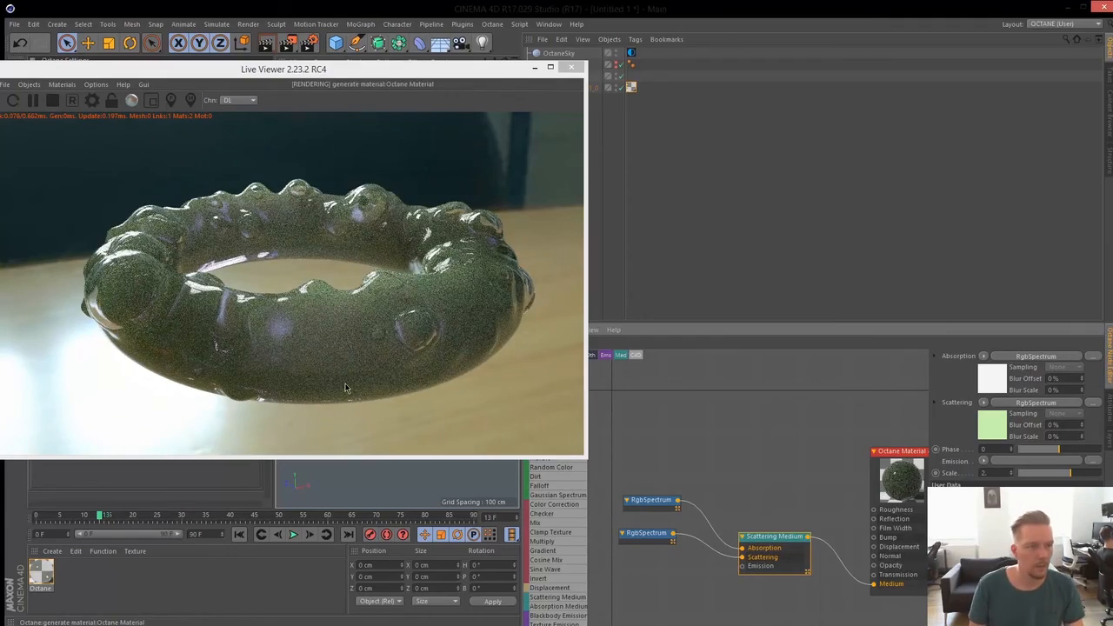
pyautogui.moveTo(333, 330); pyautogui.dragTo(350, 282)
pyautogui.moveTo(397, 359); pyautogui.dragTo(362, 387)
pyautogui.scroll(-2, 365, 384)
pyautogui.moveTo(410, 339); pyautogui.dragTo(443, 374)
pyautogui.moveTo(452, 78); pyautogui.dragTo(367, 84)
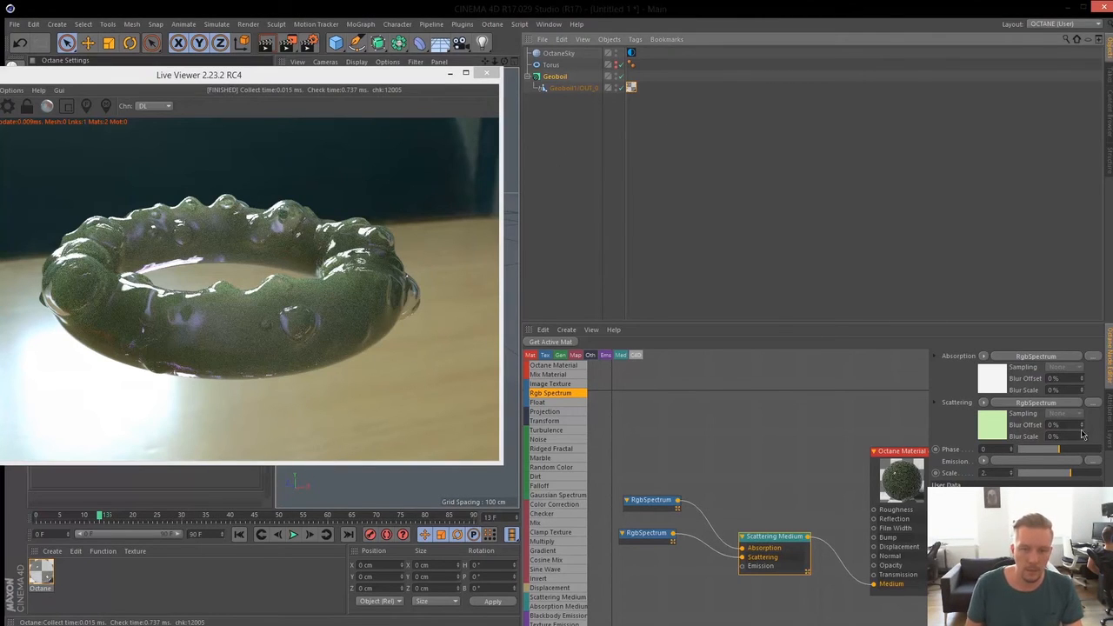
# - Set Geoboil's Const. Birth Rate to 1500 and replay the simulation from the start to frame 14
pyautogui.click(1110, 412)
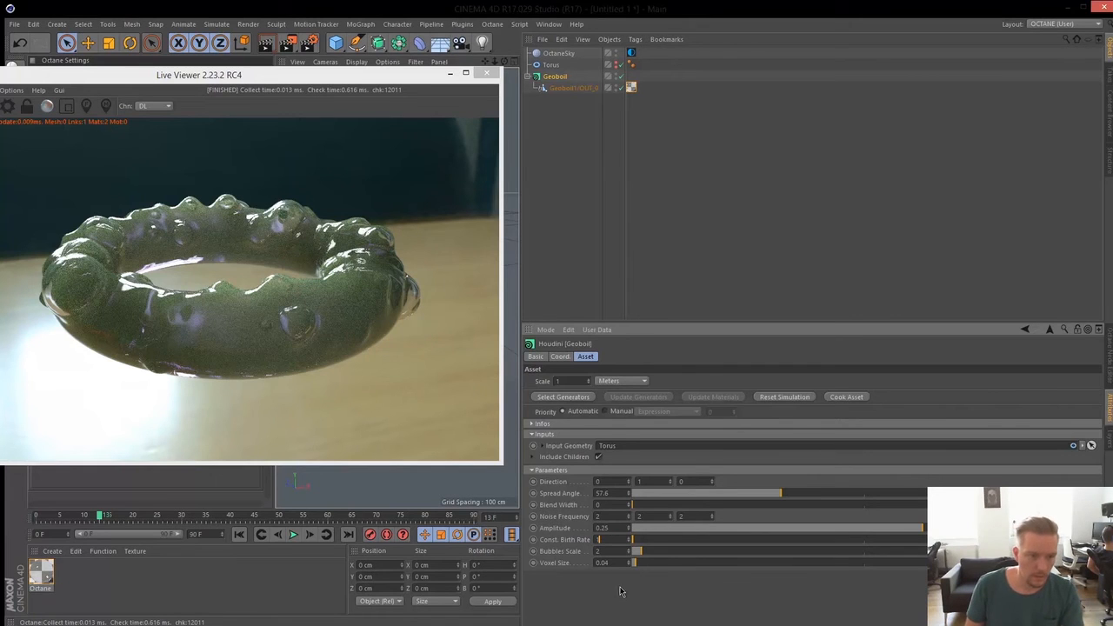
pyautogui.write('00')
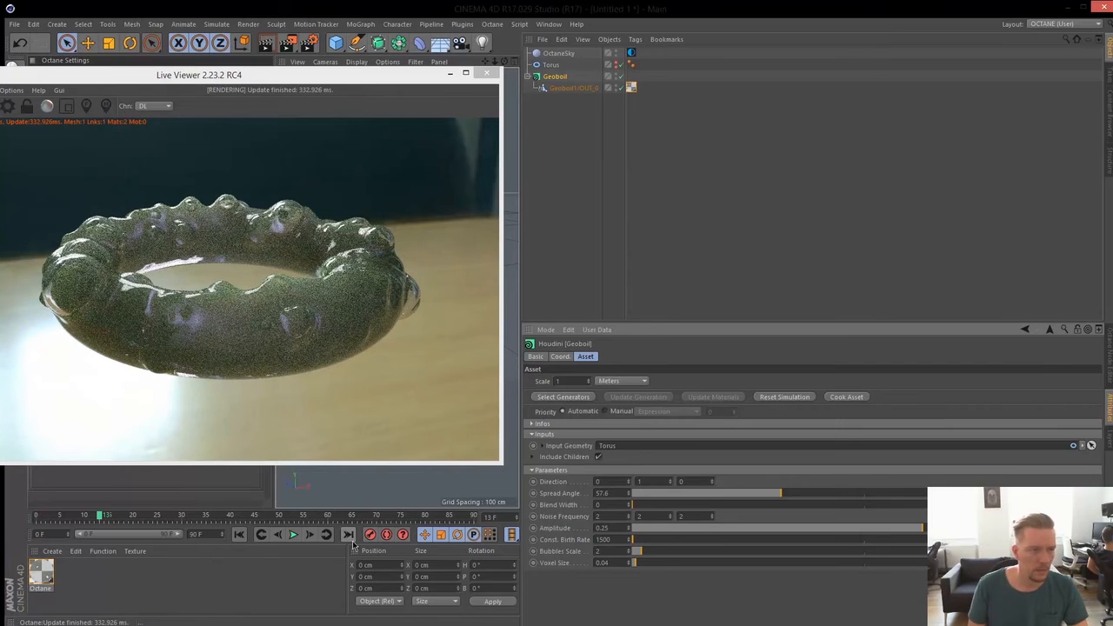
pyautogui.click(240, 535)
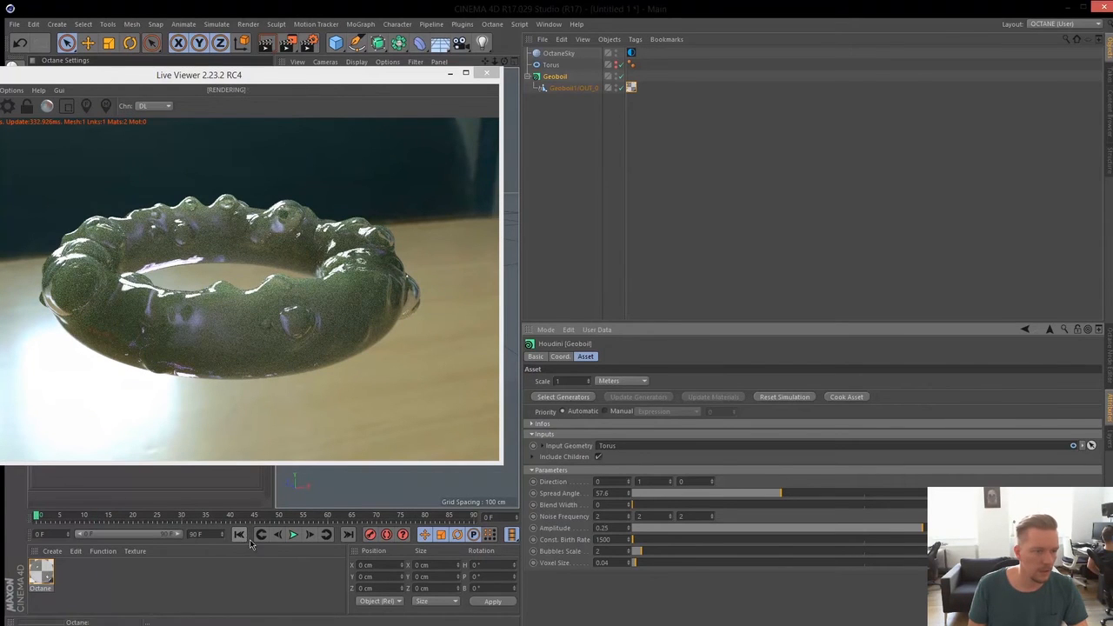
pyautogui.click(293, 536)
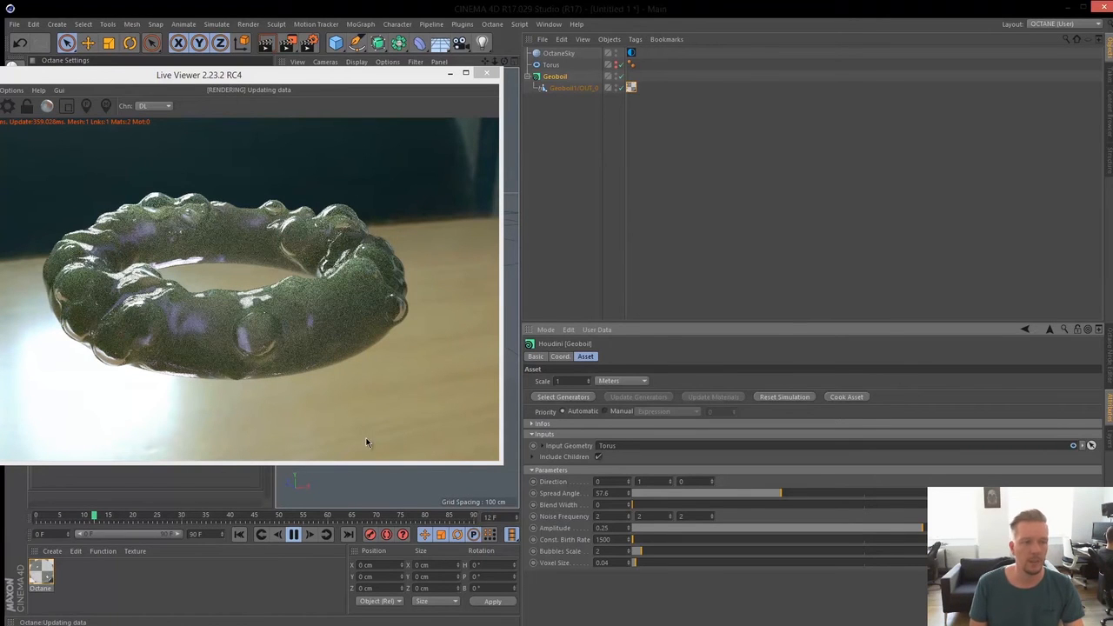
pyautogui.click(295, 535)
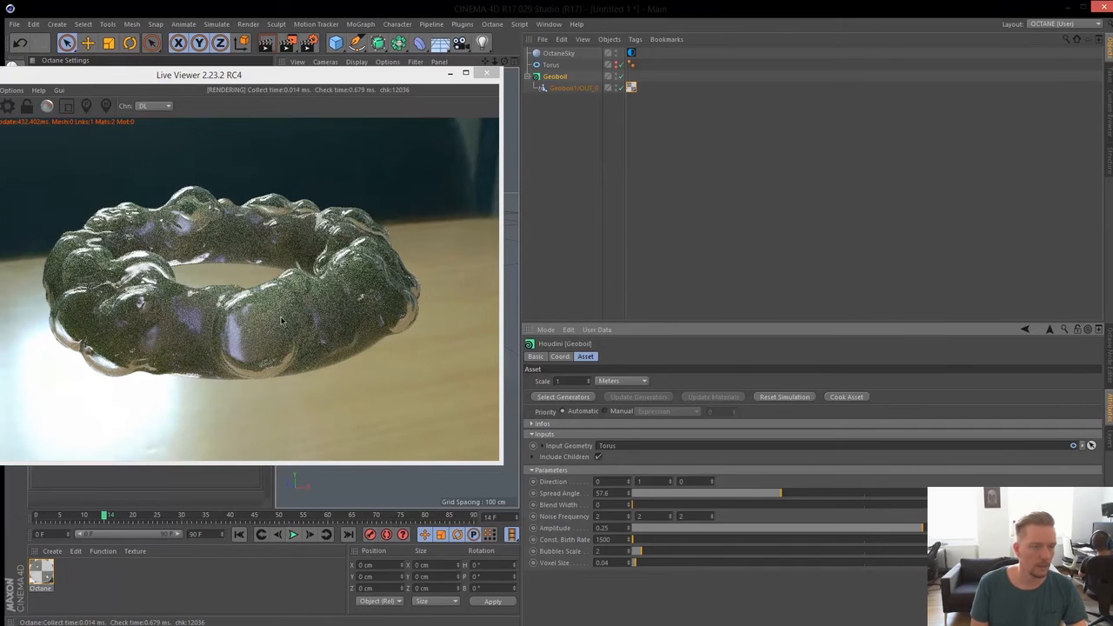
# - Examine the bubbling torus render from around and above, and dock the Live Viewer back into the main layout
pyautogui.moveTo(280, 322); pyautogui.dragTo(267, 317)
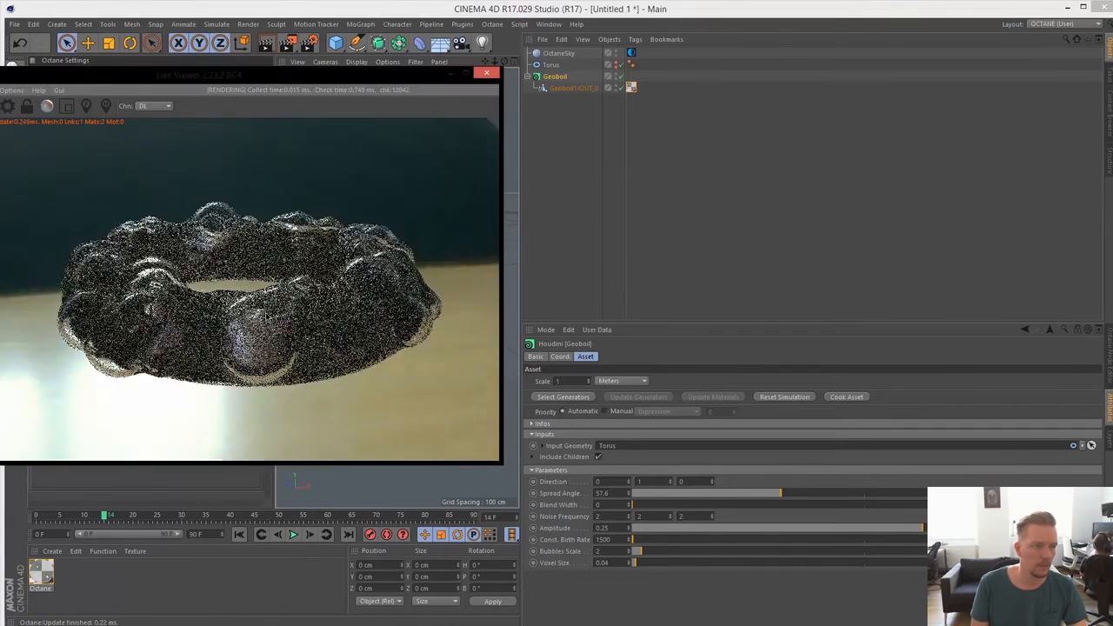
pyautogui.moveTo(283, 73); pyautogui.dragTo(522, 75)
pyautogui.moveTo(516, 359); pyautogui.dragTo(532, 455)
pyautogui.moveTo(512, 389); pyautogui.dragTo(540, 358)
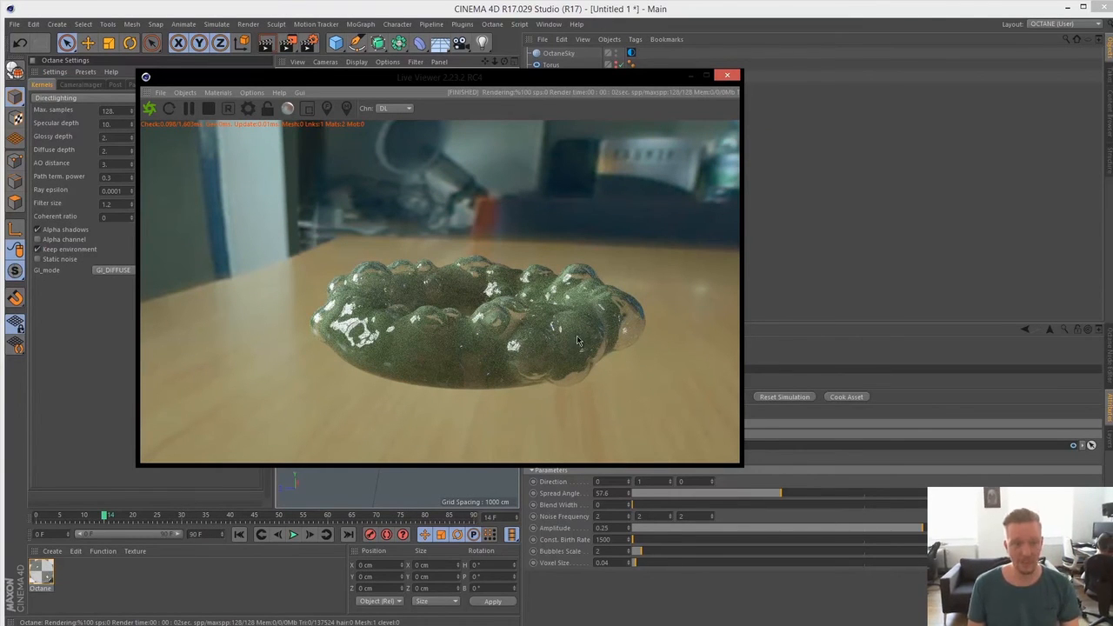
pyautogui.moveTo(602, 301); pyautogui.dragTo(491, 339)
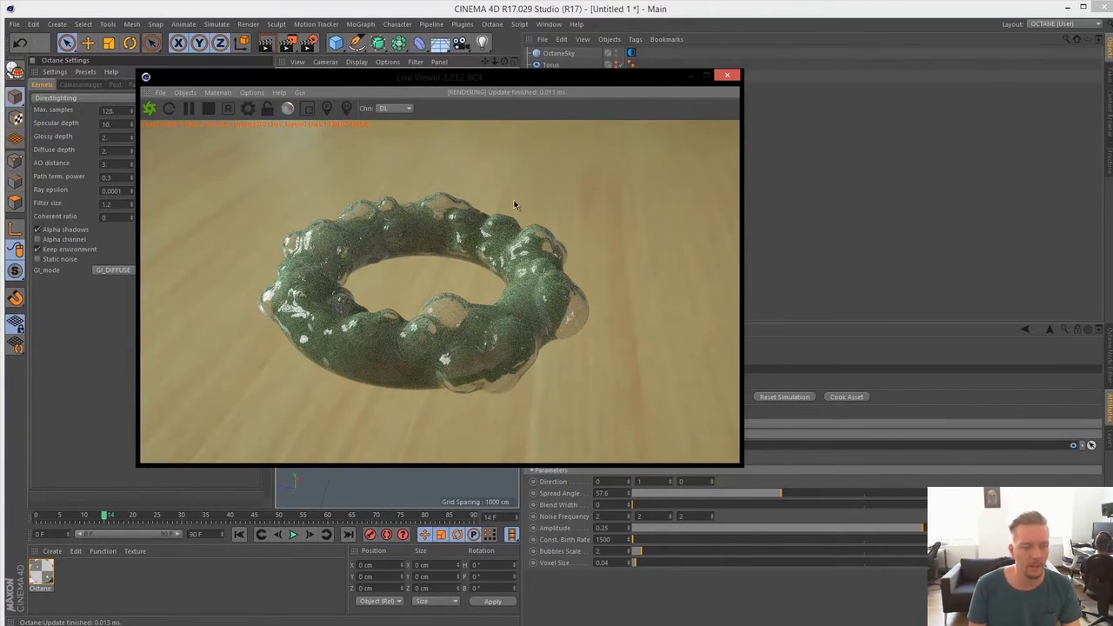
pyautogui.moveTo(489, 341); pyautogui.dragTo(485, 313)
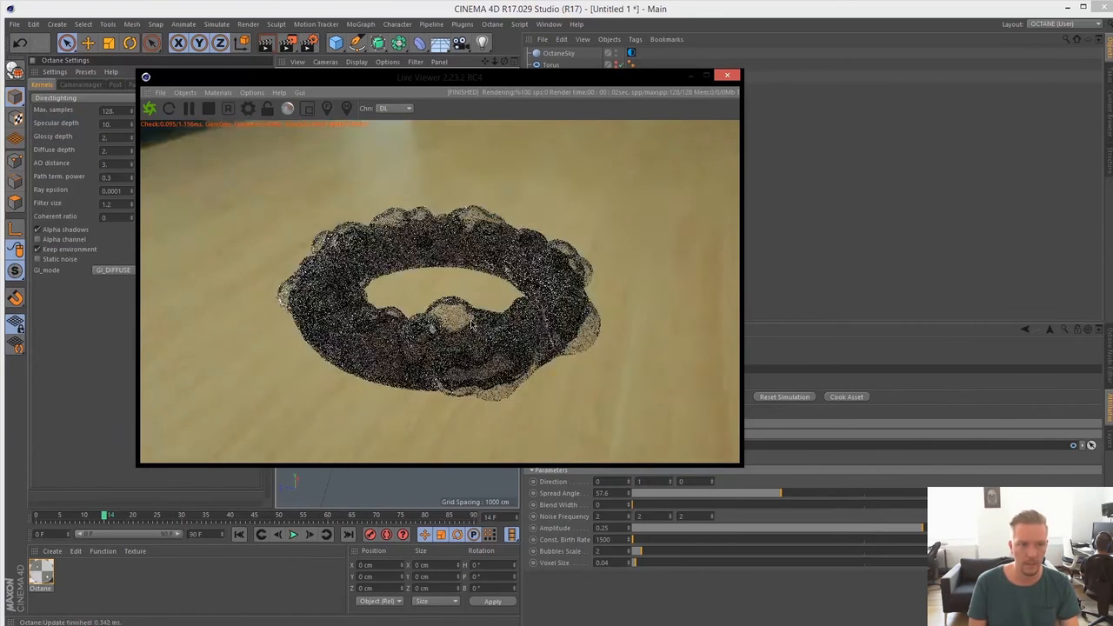
pyautogui.moveTo(361, 82); pyautogui.dragTo(466, 112)
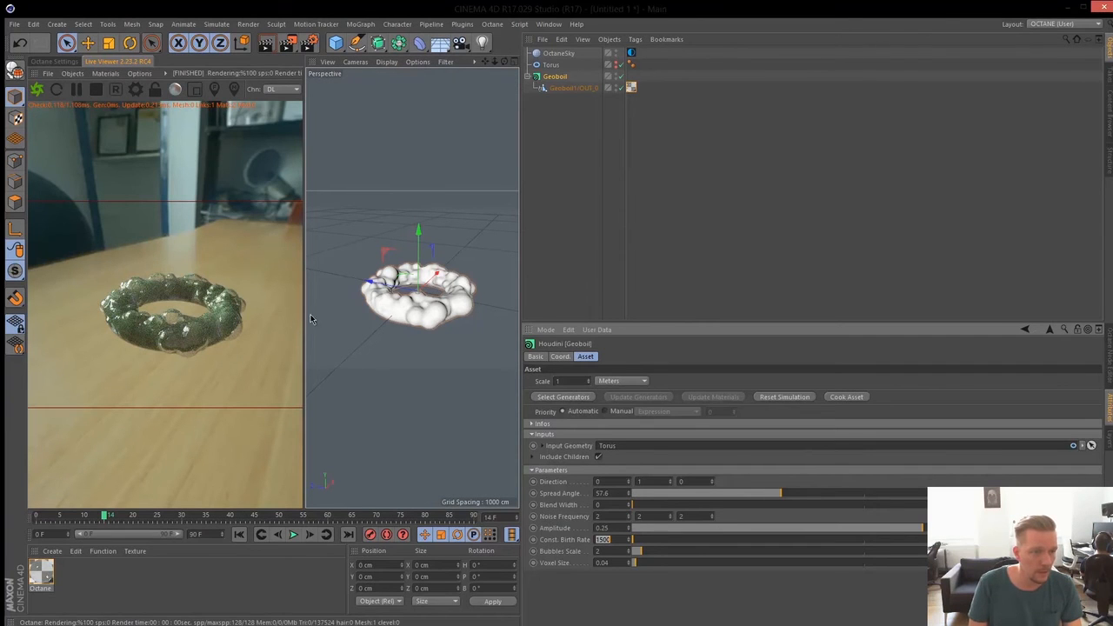
# - Widen the viewport beside the Object Manager and delete the Torus from the scene
pyautogui.click(560, 170)
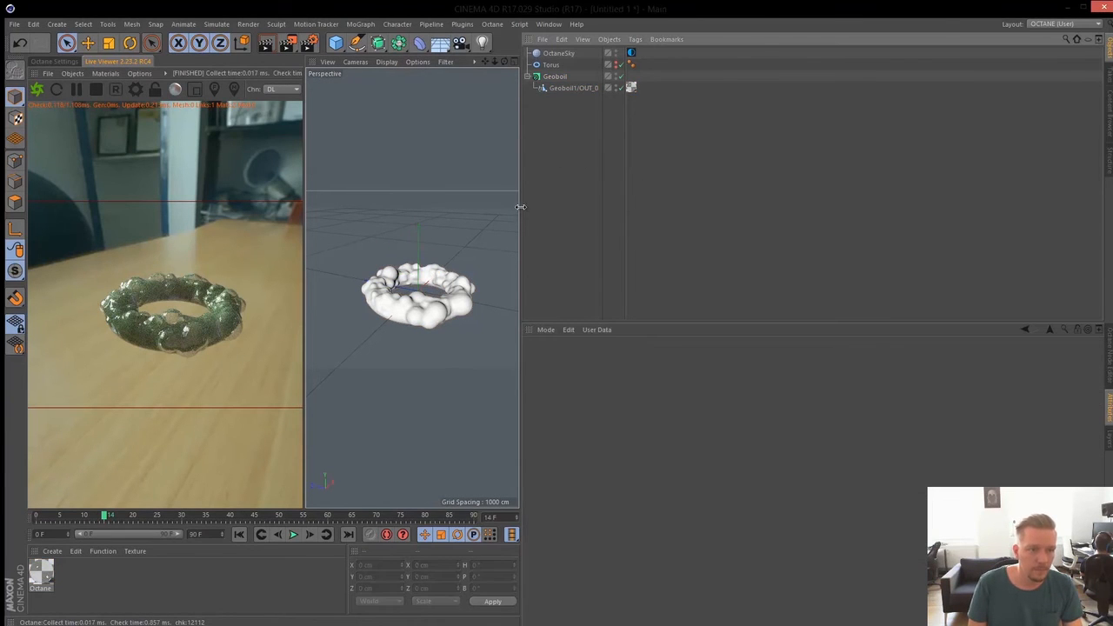
pyautogui.moveTo(520, 207); pyautogui.dragTo(687, 207)
pyautogui.keyDown('alt'); pyautogui.moveTo(537, 295); pyautogui.dragTo(623, 271, button='right'); pyautogui.keyUp('alt')
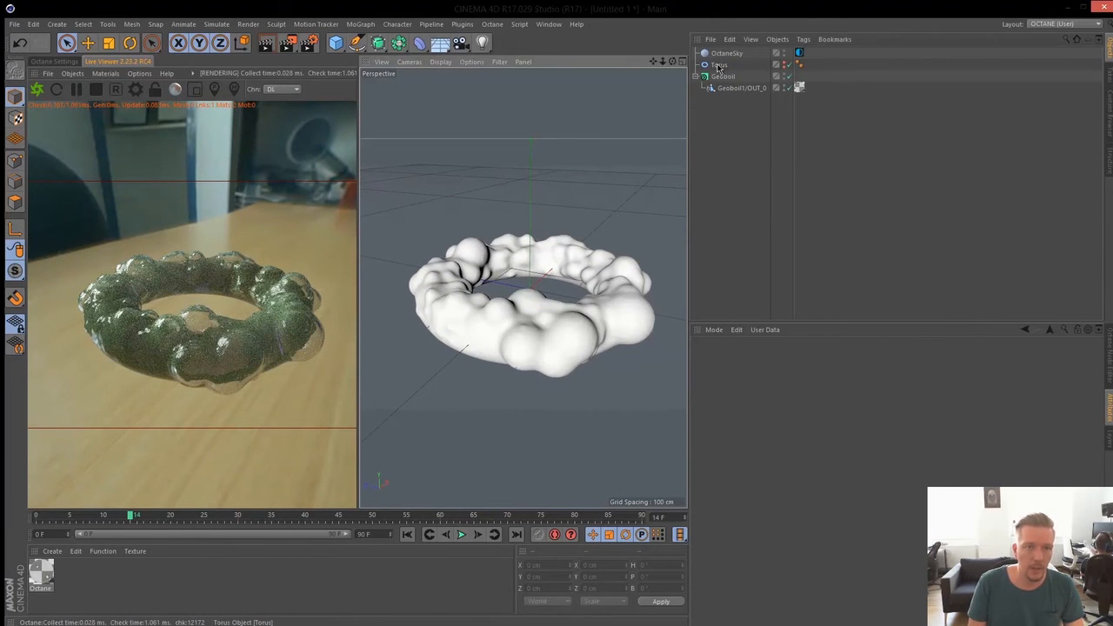
pyautogui.click(720, 67)
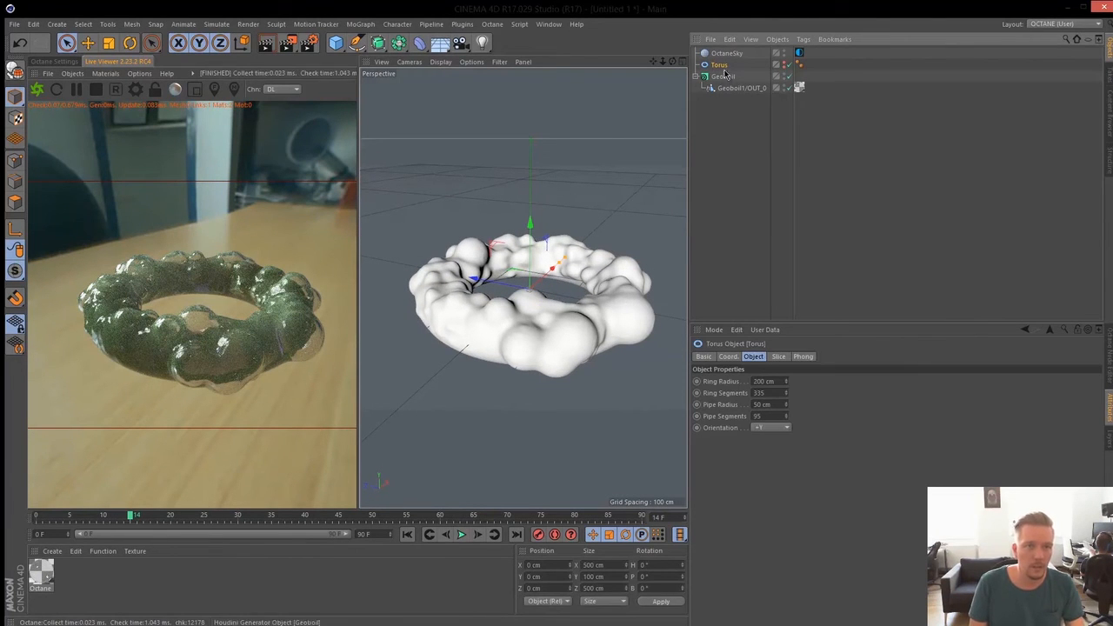
pyautogui.press('Delete')
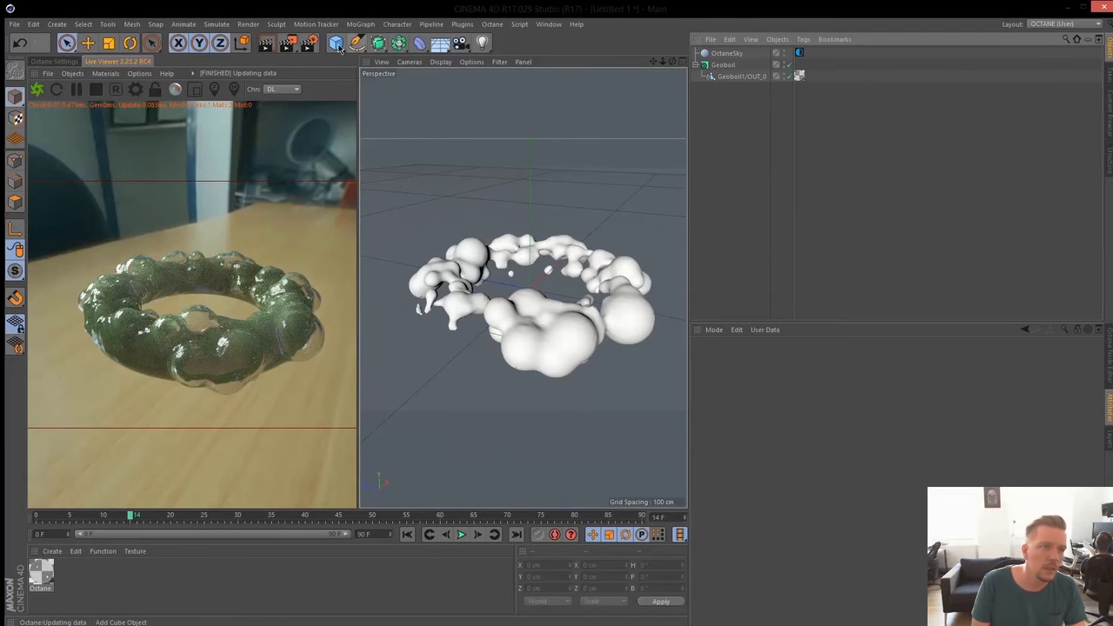
# - Add a Cube primitive and assign it as Geoboil's Input Geometry
pyautogui.click(335, 42)
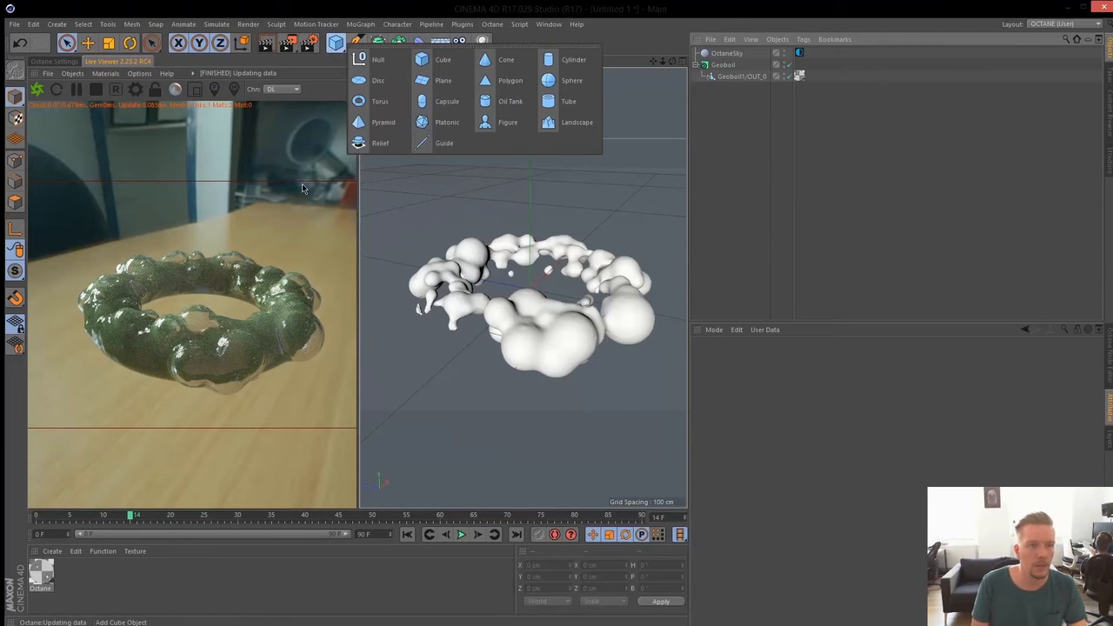
pyautogui.click(438, 60)
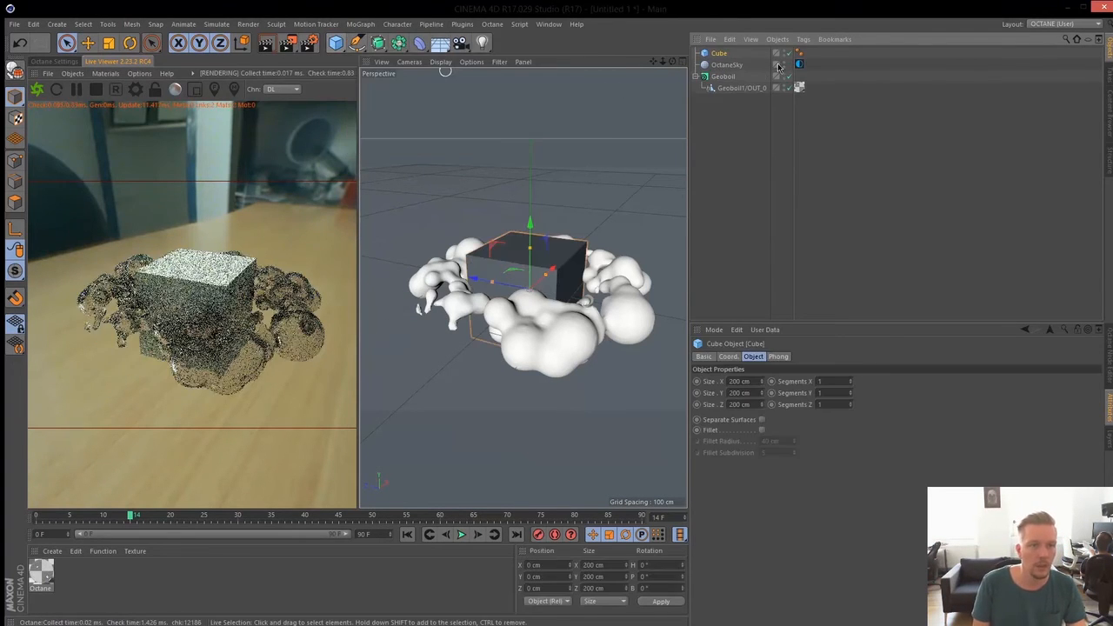
pyautogui.click(723, 77)
pyautogui.moveTo(724, 56); pyautogui.dragTo(792, 447)
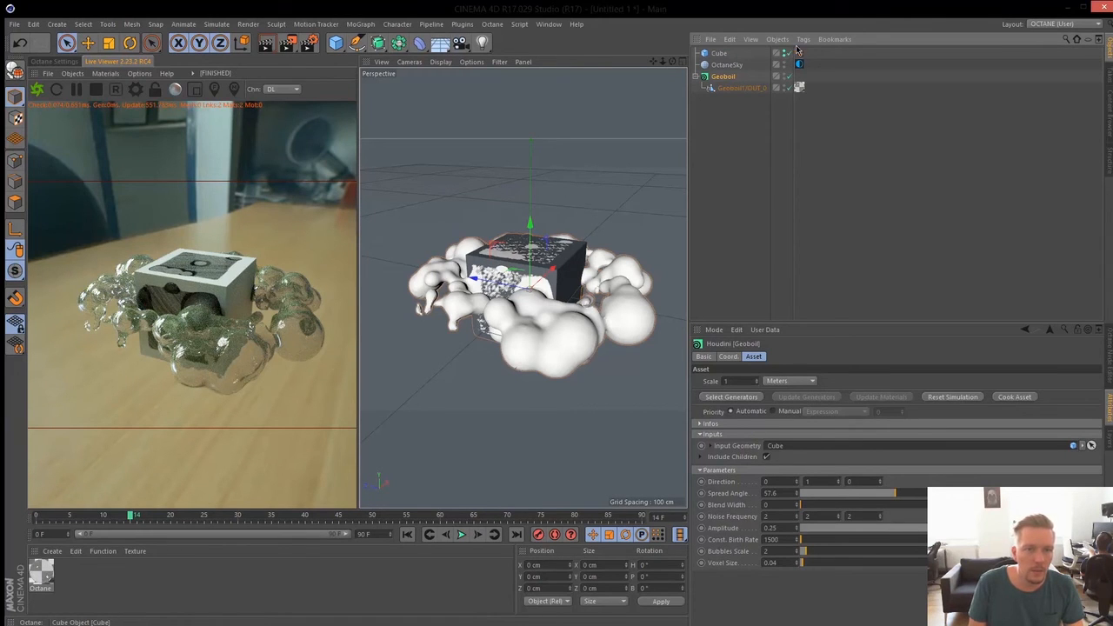
# - Restart the simulation from frame 0 and play the boiling cube to frame 8, framing it closely
pyautogui.click(408, 534)
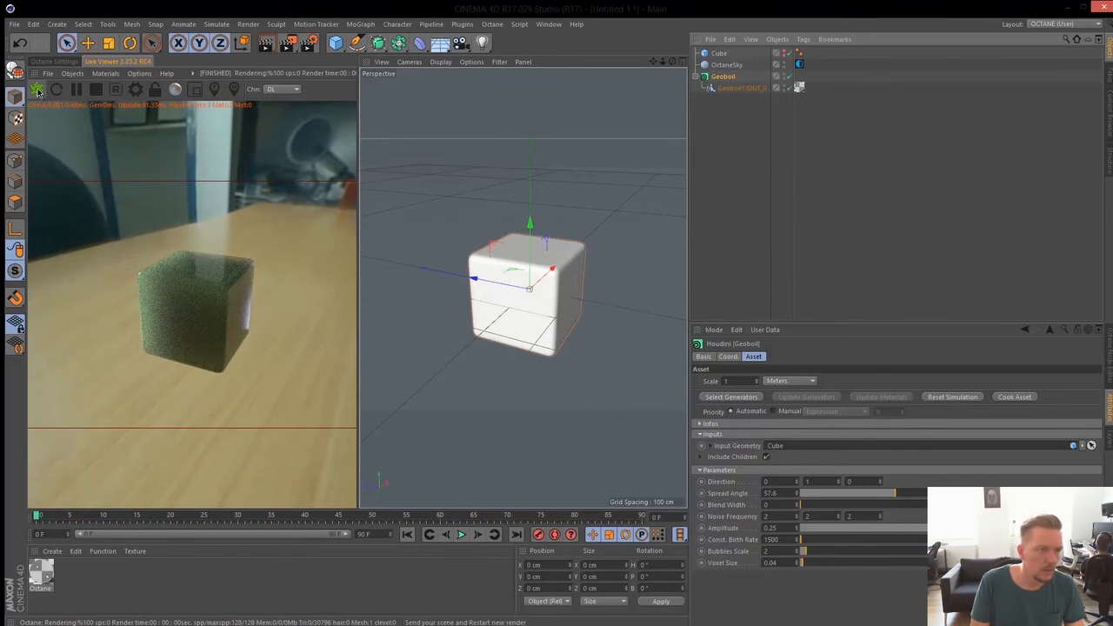
pyautogui.keyDown('alt'); pyautogui.moveTo(536, 317); pyautogui.dragTo(607, 256); pyautogui.keyUp('alt')
pyautogui.keyDown('alt'); pyautogui.moveTo(607, 257); pyautogui.dragTo(622, 253, button='right'); pyautogui.keyUp('alt')
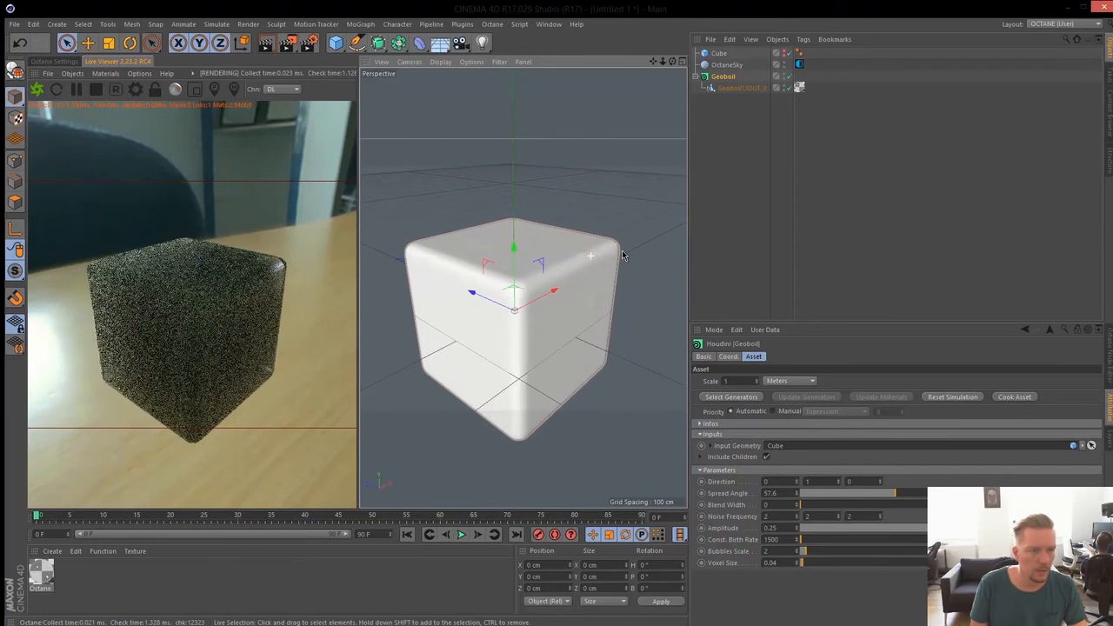
pyautogui.click(461, 534)
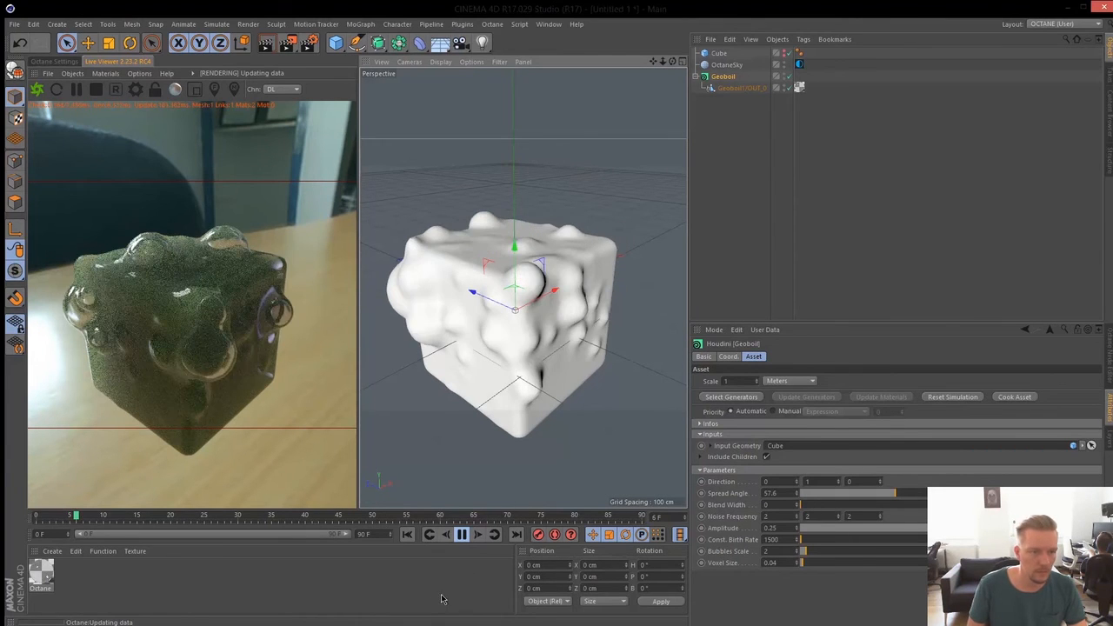
pyautogui.click(462, 535)
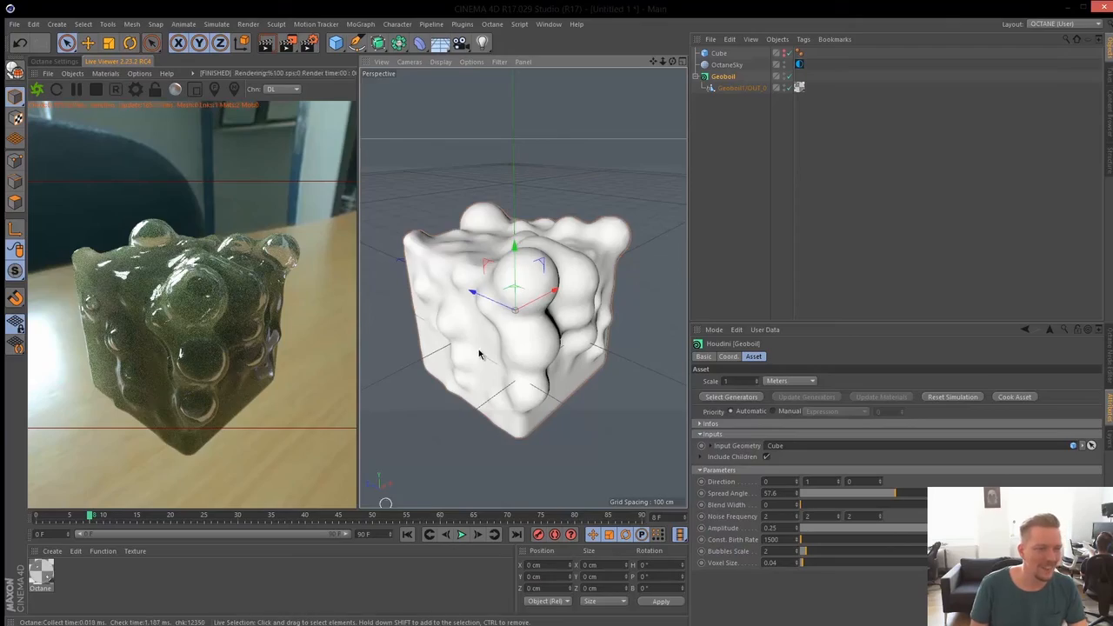
# - Examine the bubbling glass cube from several angles in the viewport and Live Viewer
pyautogui.keyDown('alt'); pyautogui.moveTo(480, 351); pyautogui.dragTo(490, 294, button='middle'); pyautogui.keyUp('alt')
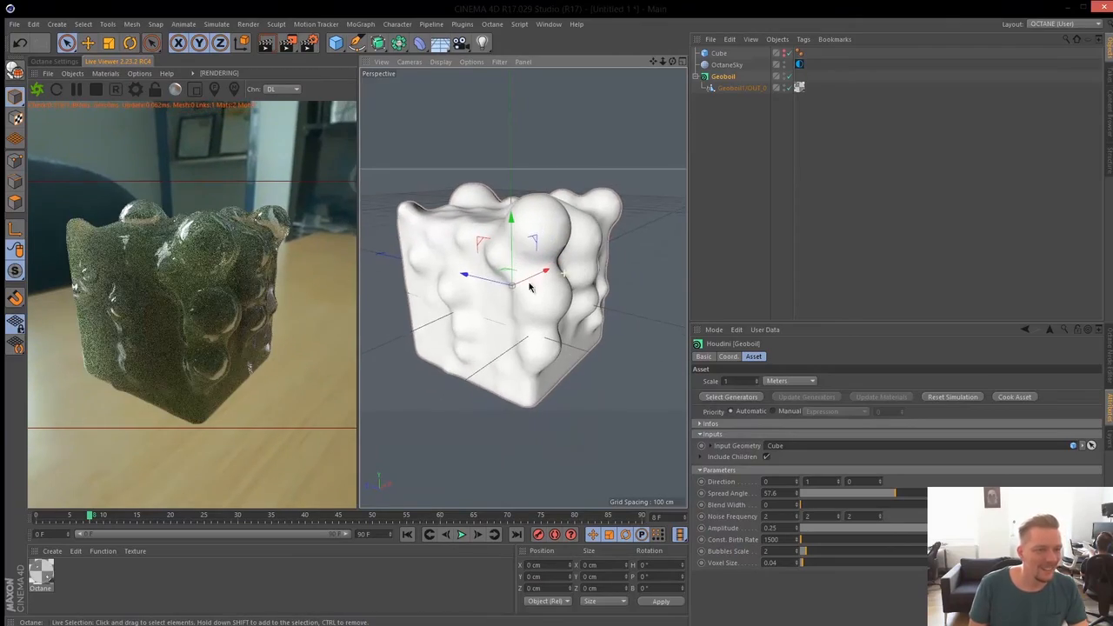
pyautogui.keyDown('alt'); pyautogui.moveTo(558, 280); pyautogui.dragTo(568, 320); pyautogui.keyUp('alt')
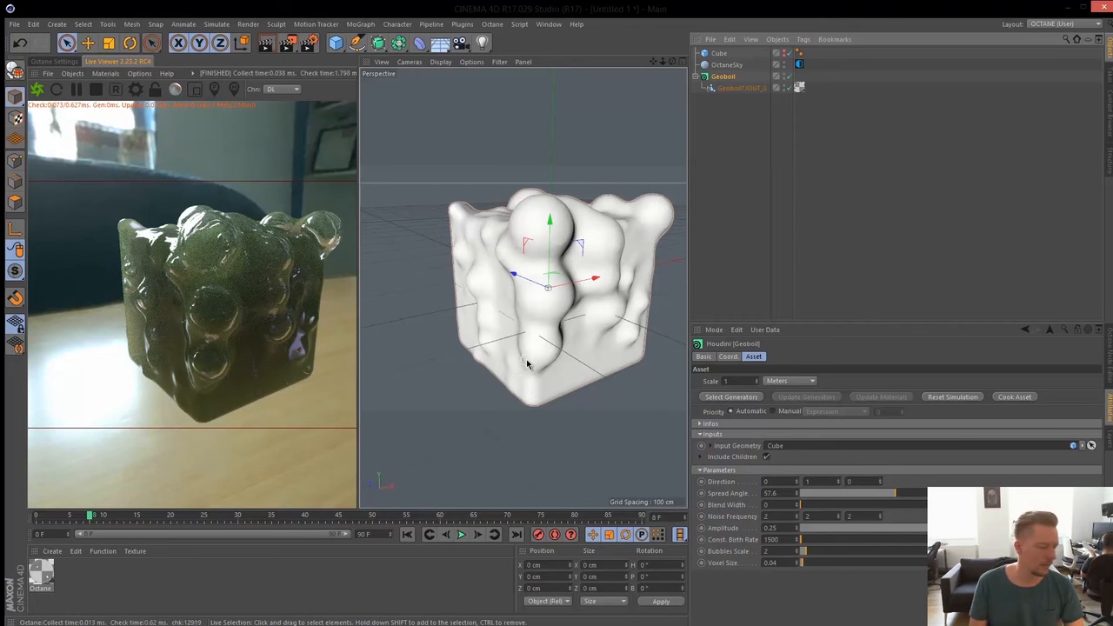
pyautogui.keyDown('alt'); pyautogui.moveTo(459, 368); pyautogui.dragTo(743, 175); pyautogui.keyUp('alt')
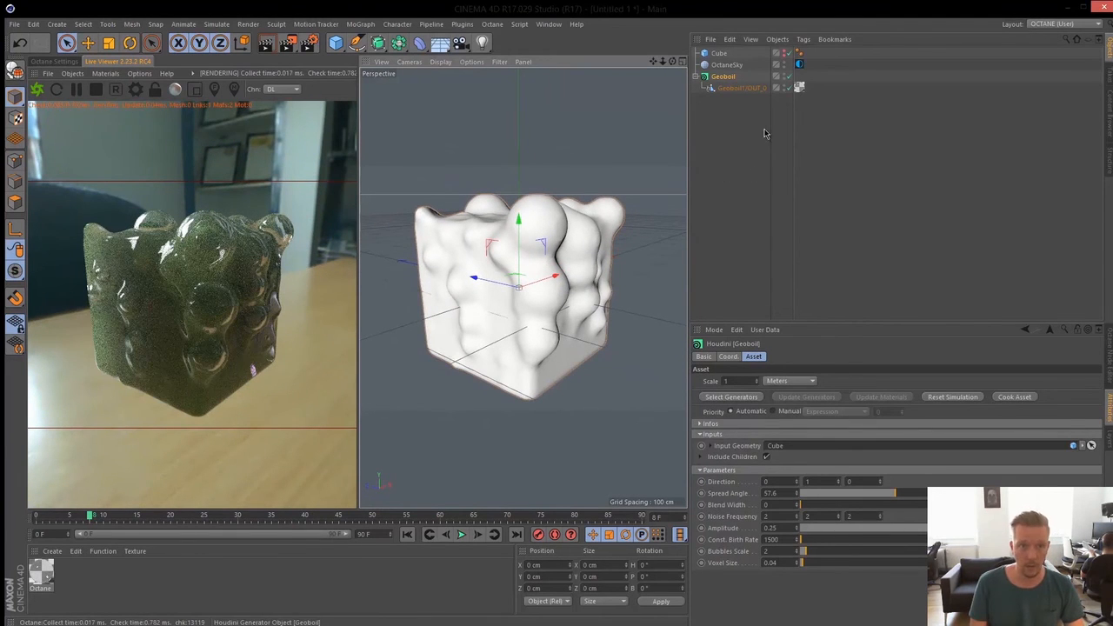
pyautogui.click(14, 24)
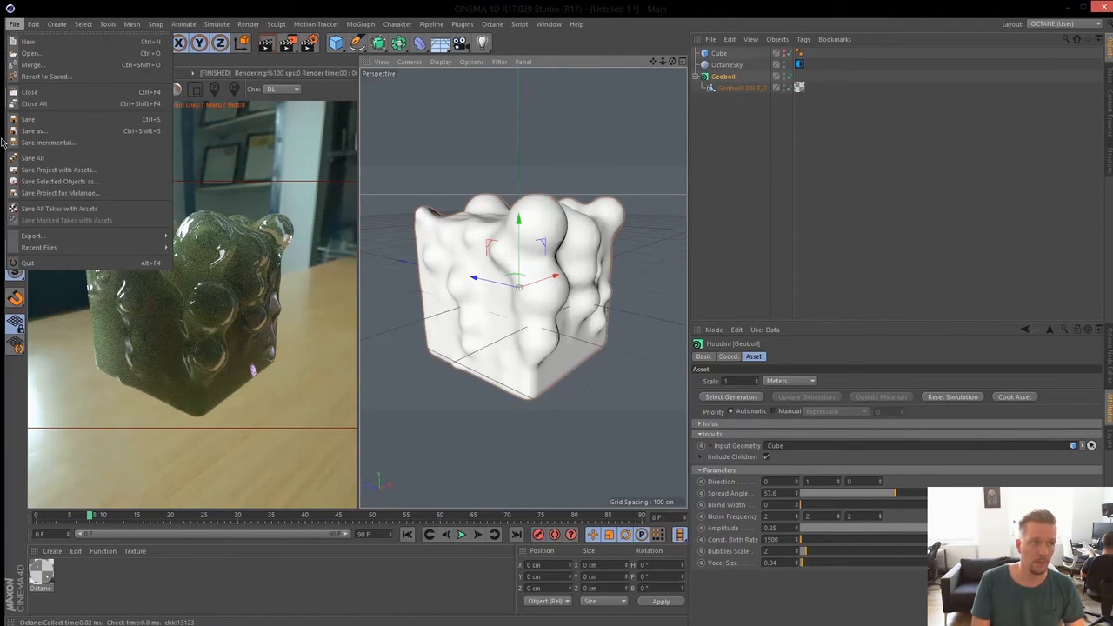
pyautogui.moveTo(129, 238)
pyautogui.click(737, 148)
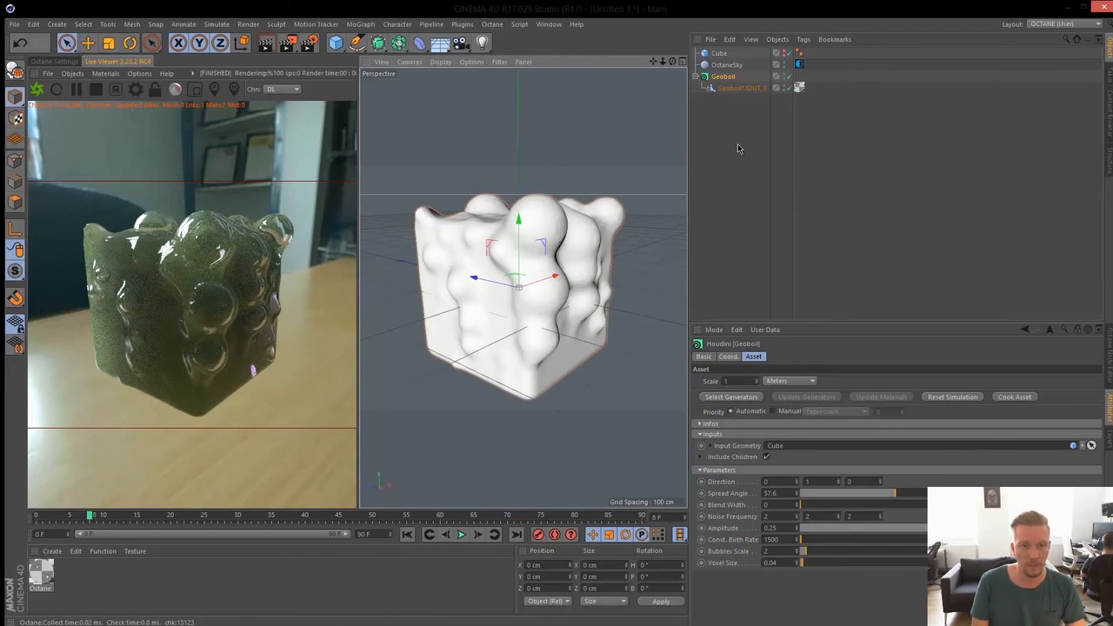
# - Continue the cube's boiling simulation to frame 13 and inspect its bubbles from another side
pyautogui.click(462, 534)
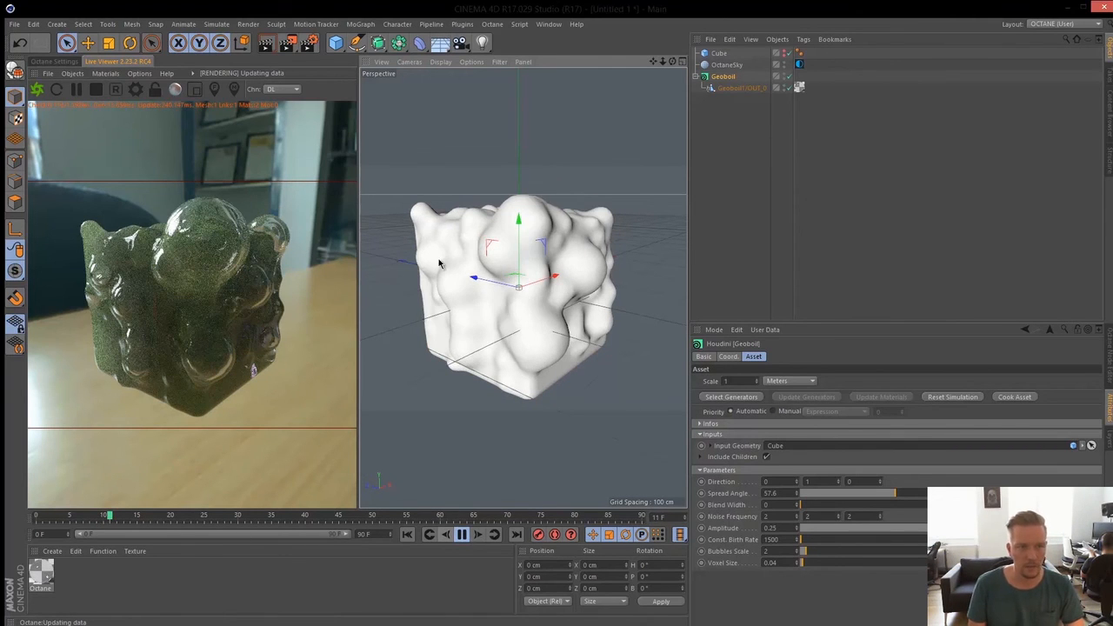
pyautogui.click(461, 536)
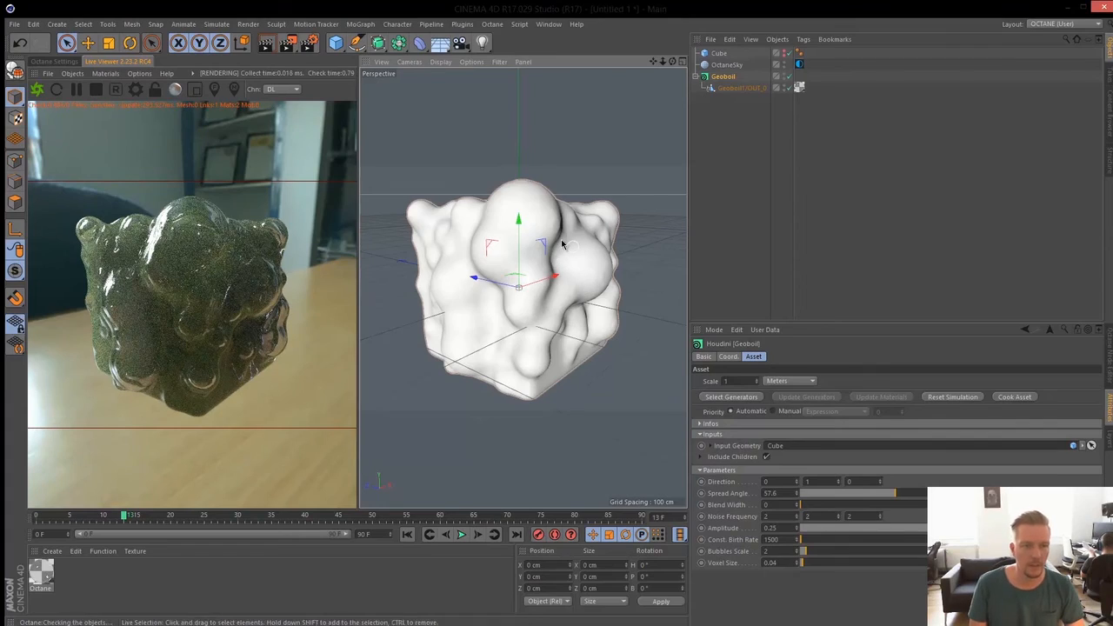
pyautogui.keyDown('alt'); pyautogui.moveTo(526, 248); pyautogui.dragTo(578, 285); pyautogui.keyUp('alt')
pyautogui.scroll(-2, 490, 278)
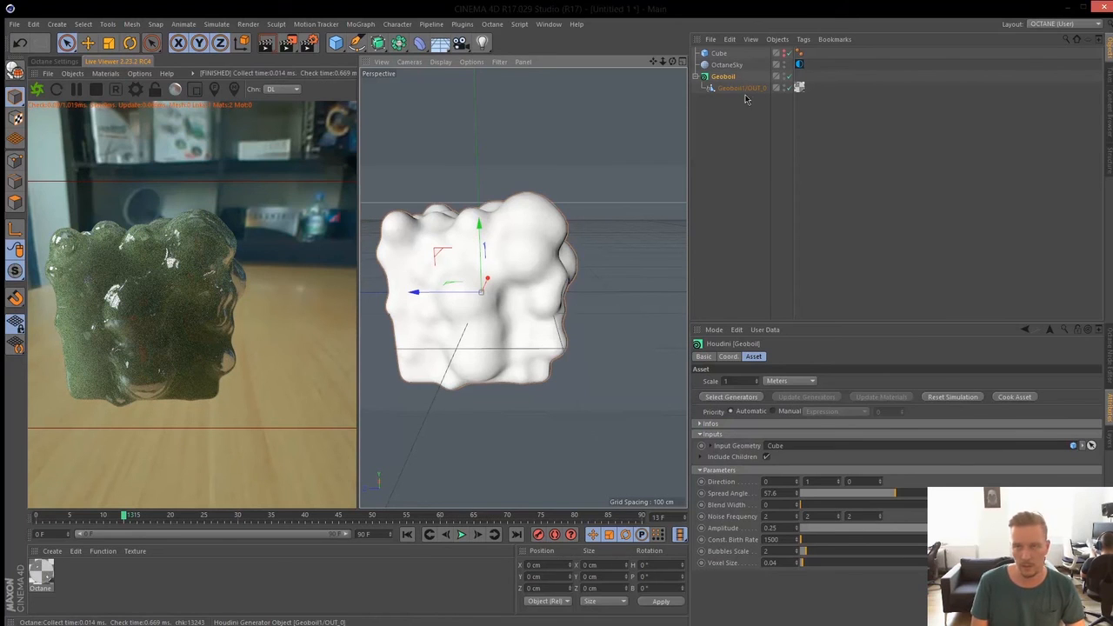
# - Open the Alembic file bubbles.abc from the HDA_demo folder and accept its import options
pyautogui.click(744, 174)
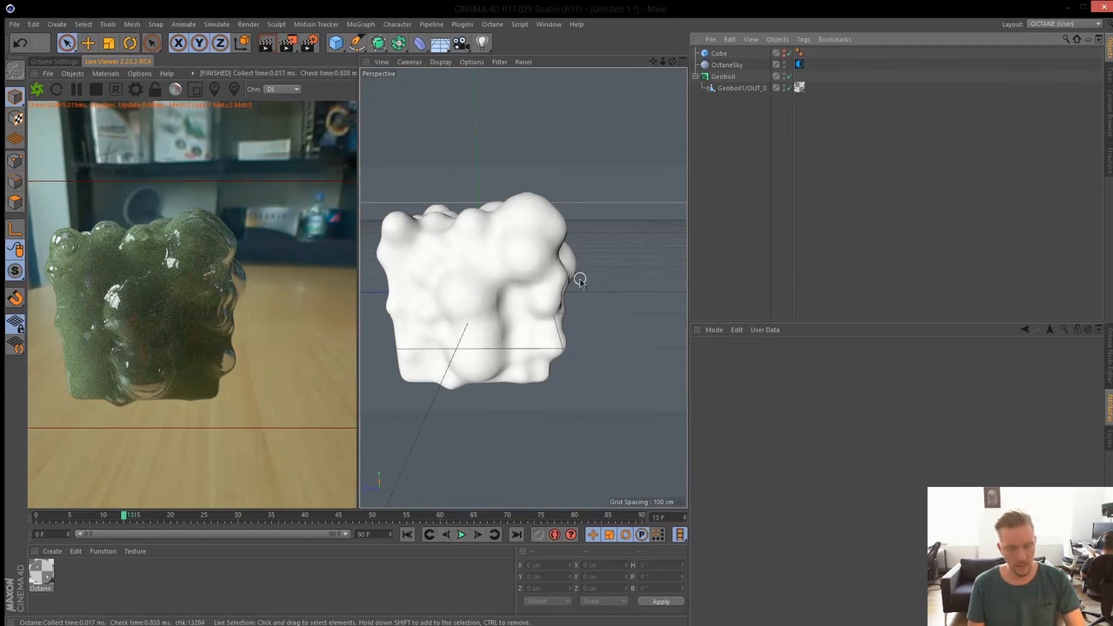
pyautogui.hotkey('ctrl', 'o')
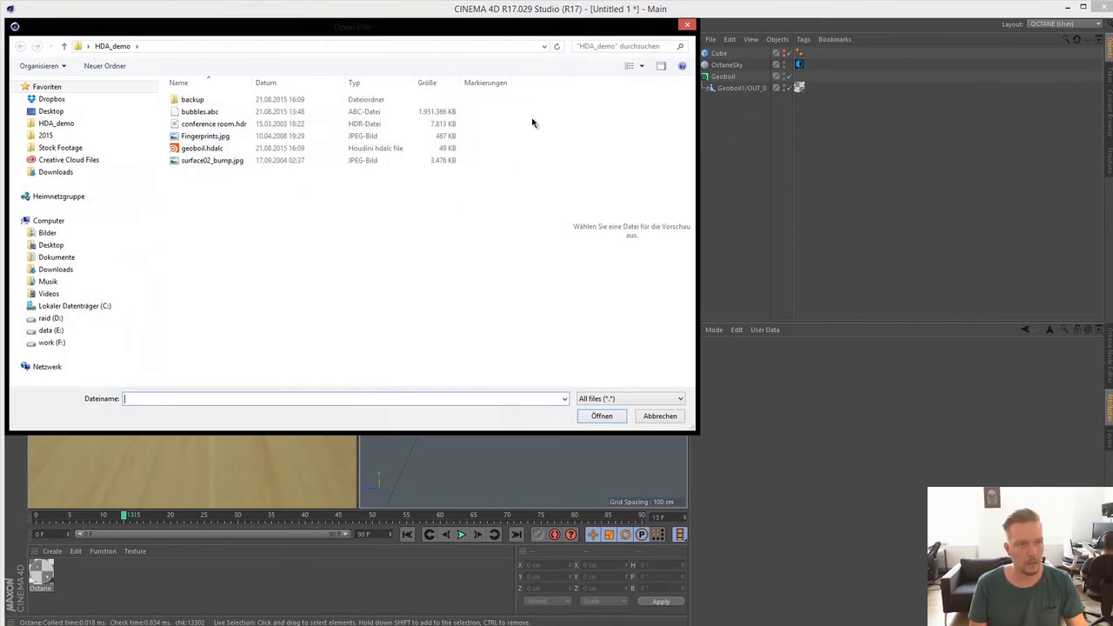
pyautogui.click(207, 114)
pyautogui.click(603, 417)
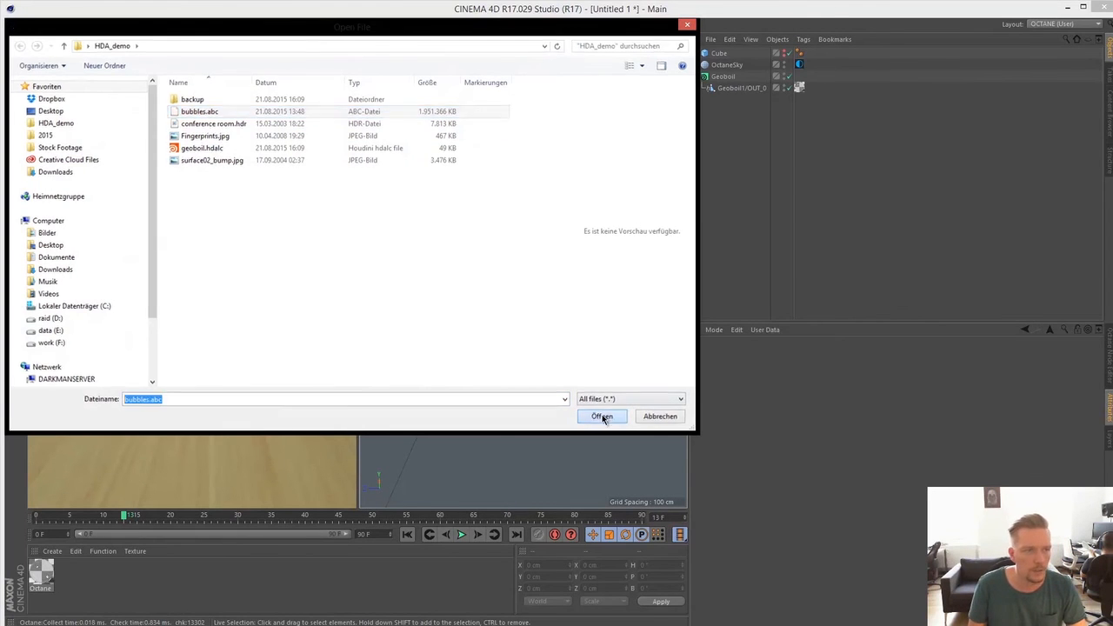
pyautogui.click(1027, 456)
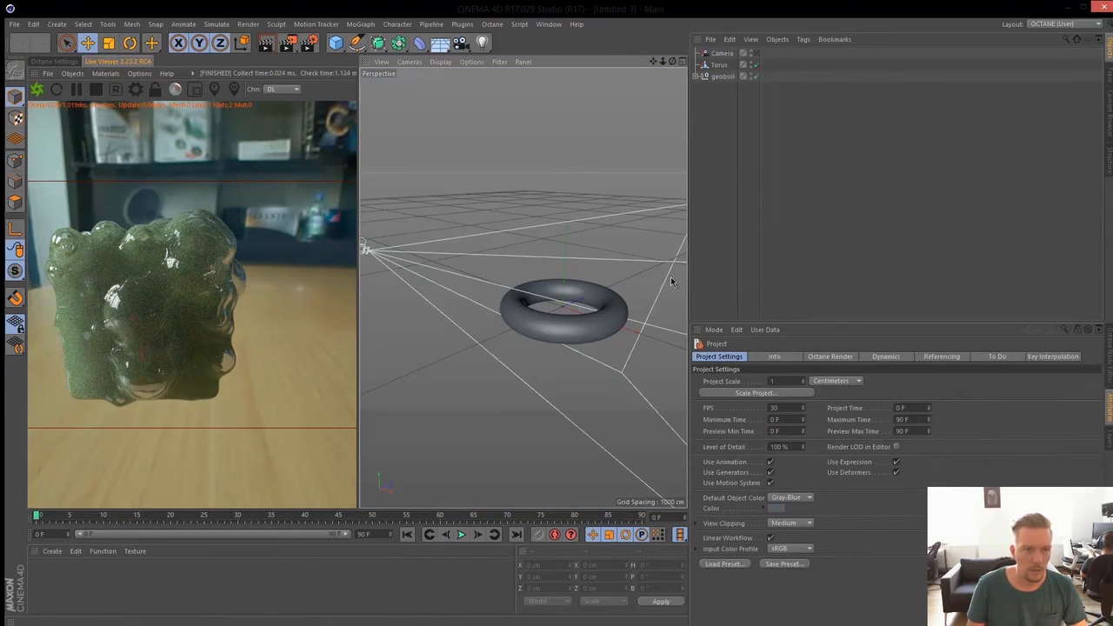
# - Play the imported Alembic torus animation to frame 41 with the torus framed closely
pyautogui.scroll(3, 609, 320)
pyautogui.keyDown('alt'); pyautogui.moveTo(622, 322); pyautogui.dragTo(617, 315); pyautogui.keyUp('alt')
pyautogui.keyDown('alt'); pyautogui.moveTo(609, 342); pyautogui.dragTo(518, 341, button='middle'); pyautogui.keyUp('alt')
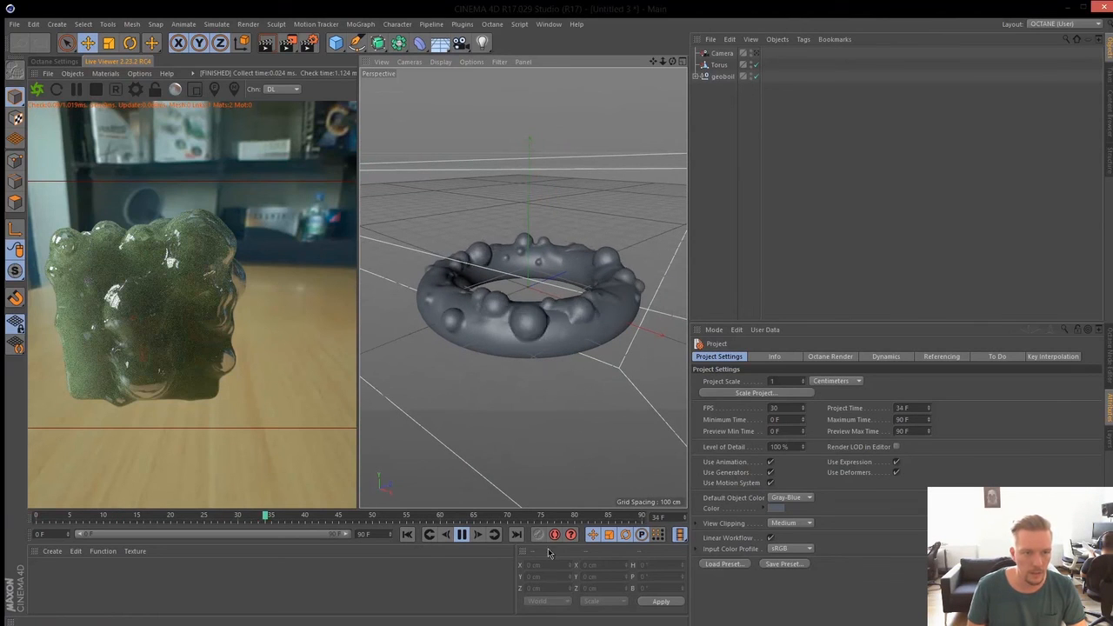
pyautogui.click(462, 535)
# - Copy the geoboil Alembic object into the bubbles.abc project and return to the Untitled 3 project
pyautogui.click(722, 66)
pyautogui.click(722, 76)
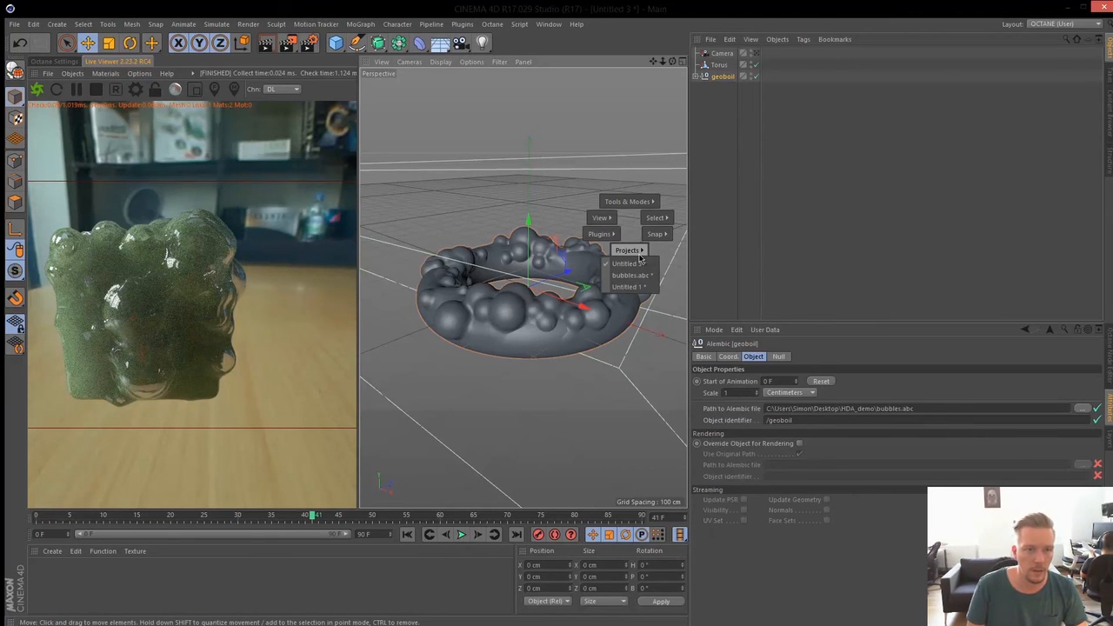
pyautogui.rightClick(631, 241)
pyautogui.click(628, 281)
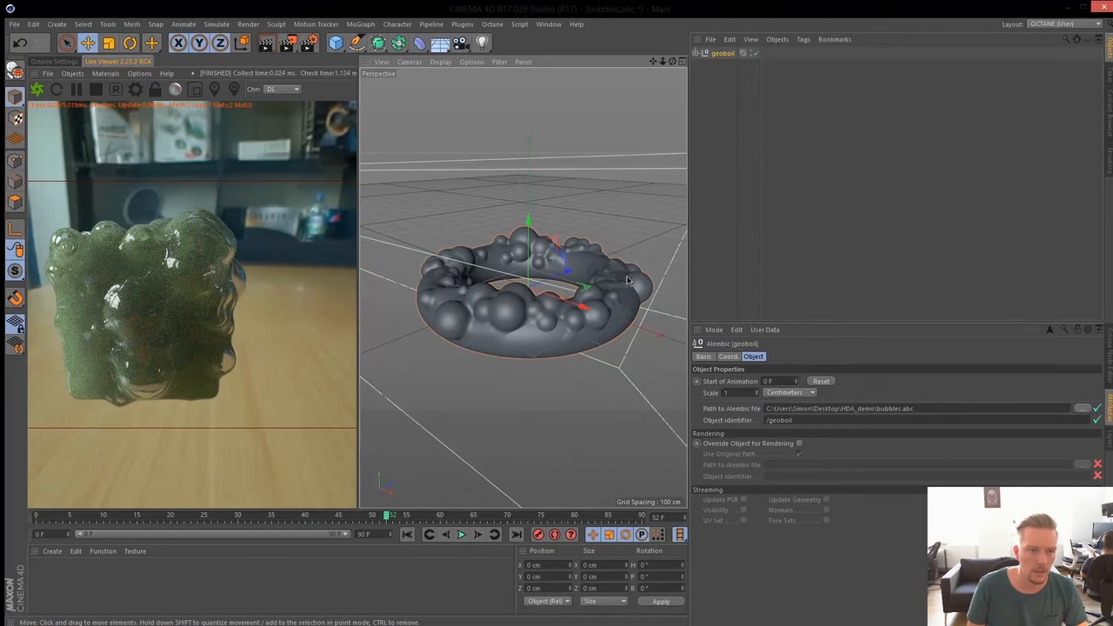
pyautogui.scroll(-5, 625, 270)
pyautogui.press('v')
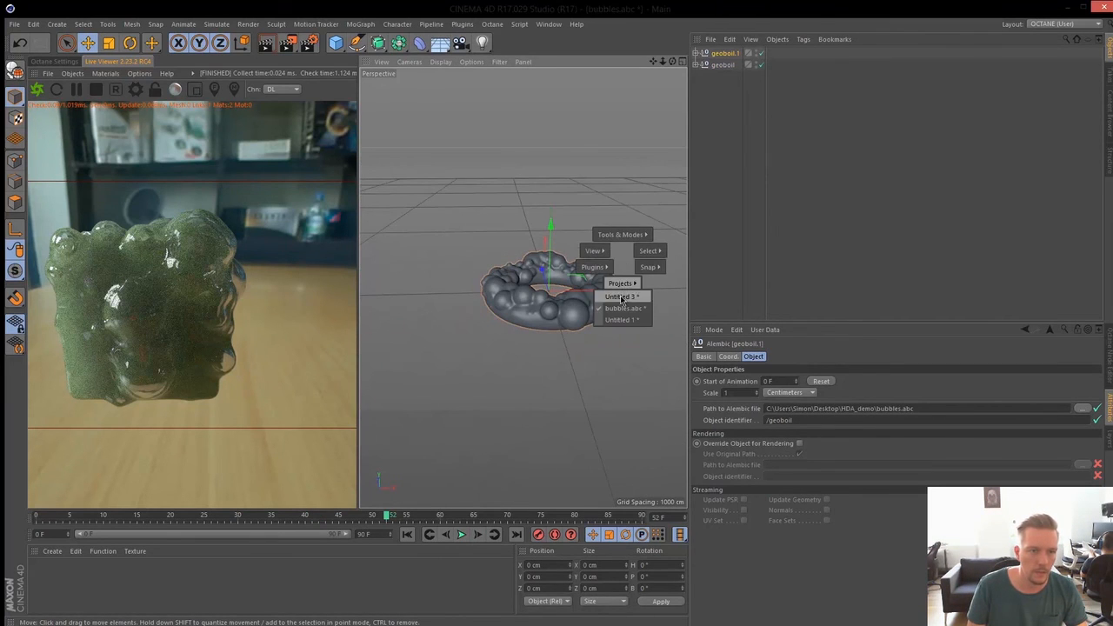
pyautogui.click(621, 297)
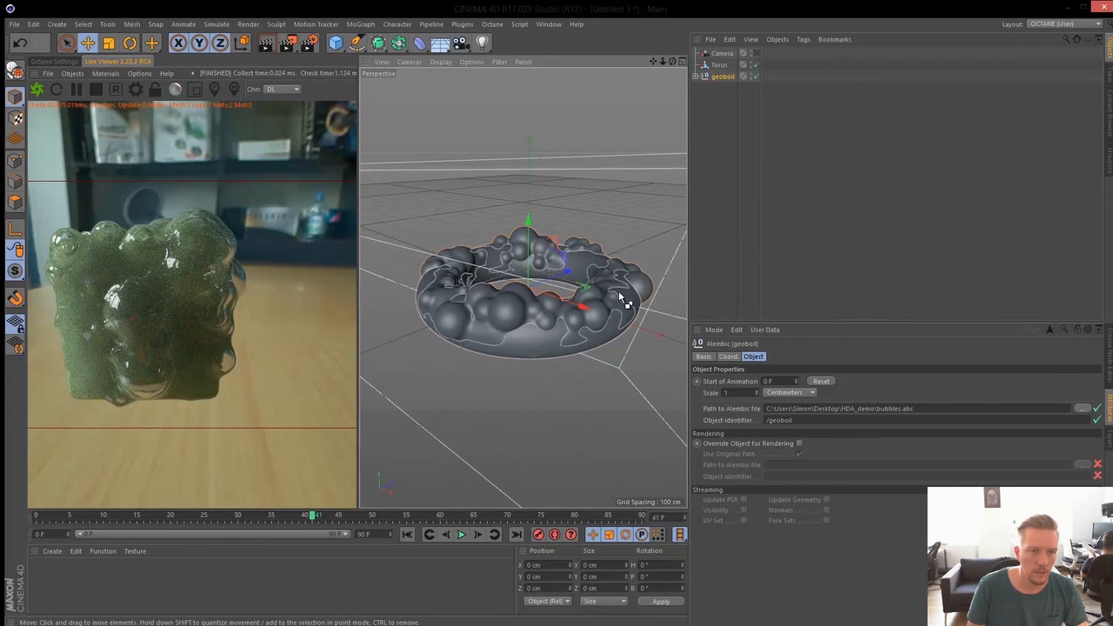
# - Switch to the Untitled 1 project and paste the copied geoboil Alembic object into it
pyautogui.press('v')
pyautogui.moveTo(622, 309)
pyautogui.click(616, 344)
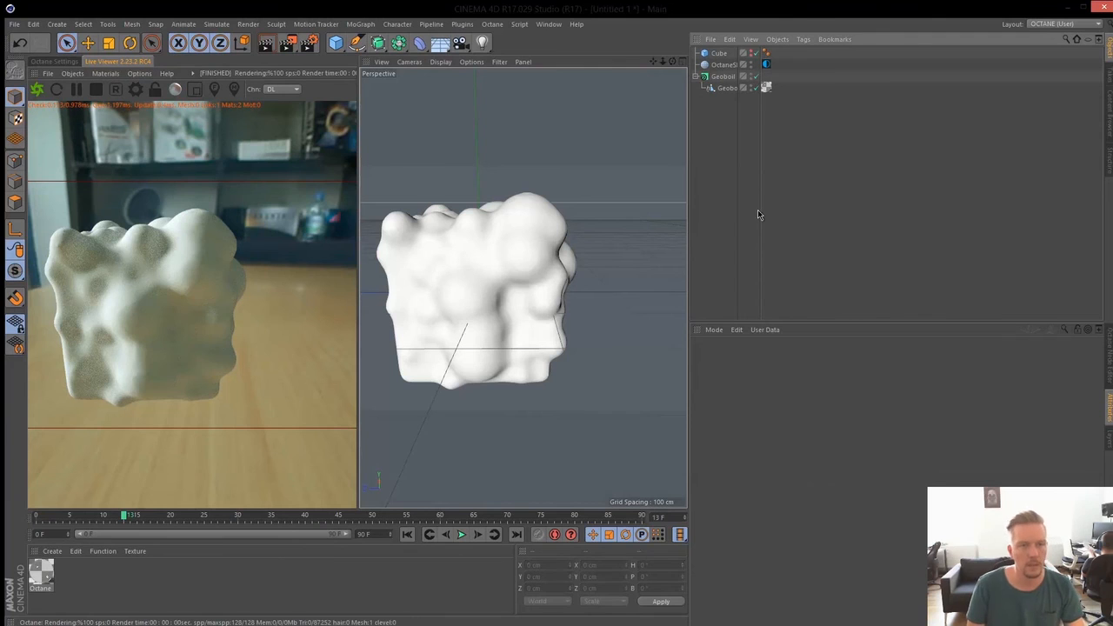
pyautogui.moveTo(760, 208); pyautogui.dragTo(764, 209)
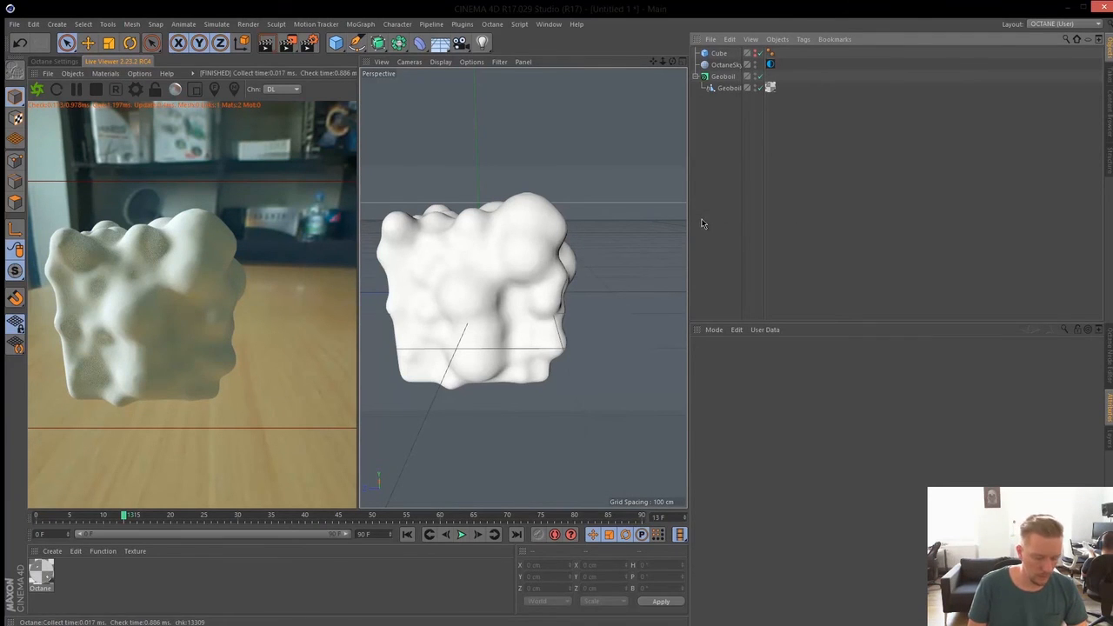
pyautogui.hotkey('ctrl', 'v')
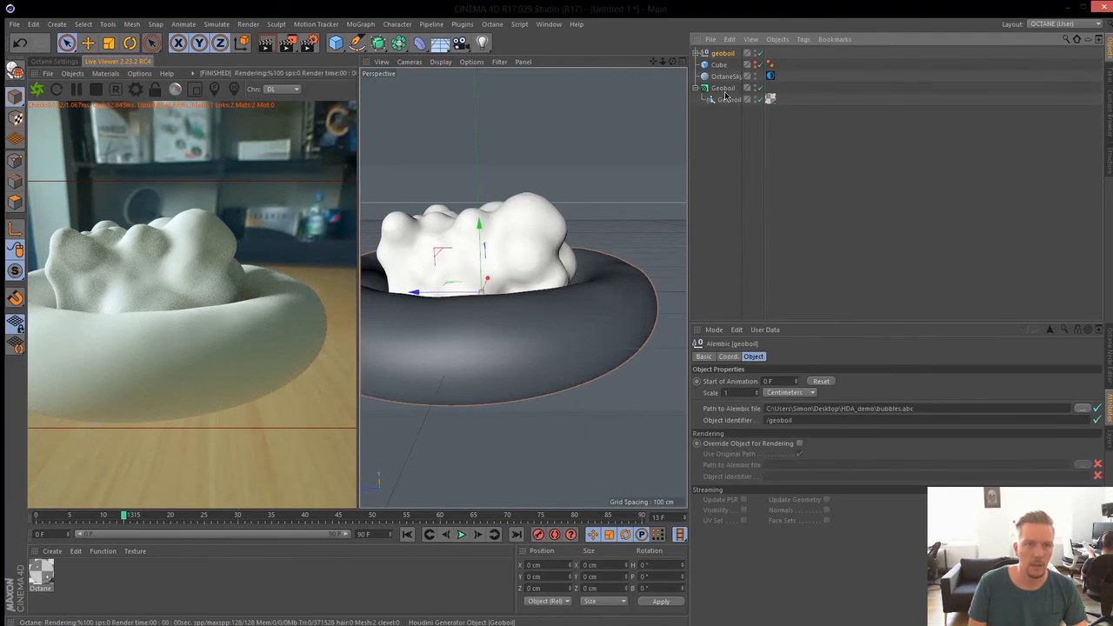
# - Move the Octane material tag from the Houdini output onto the geoboil Alembic object and delete the Houdini Geoboil generator
pyautogui.moveTo(773, 100); pyautogui.dragTo(729, 54)
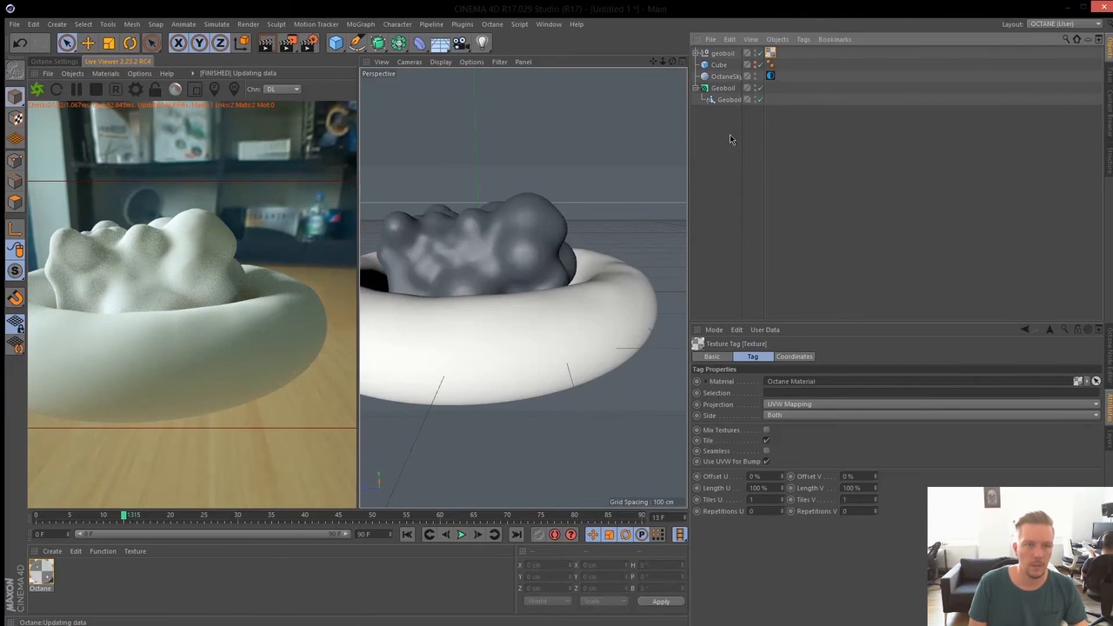
pyautogui.click(722, 88)
pyautogui.press('Delete')
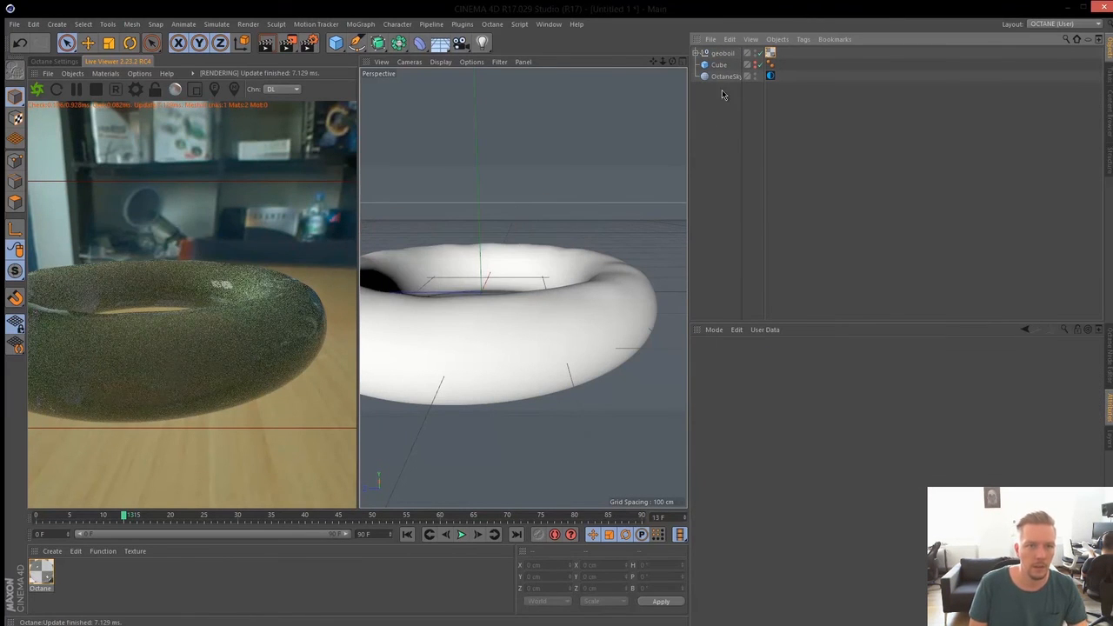
# - Widen the object name column, delete the Cube, and center the Alembic torus in view
pyautogui.moveTo(765, 119); pyautogui.dragTo(813, 114)
pyautogui.click(720, 66)
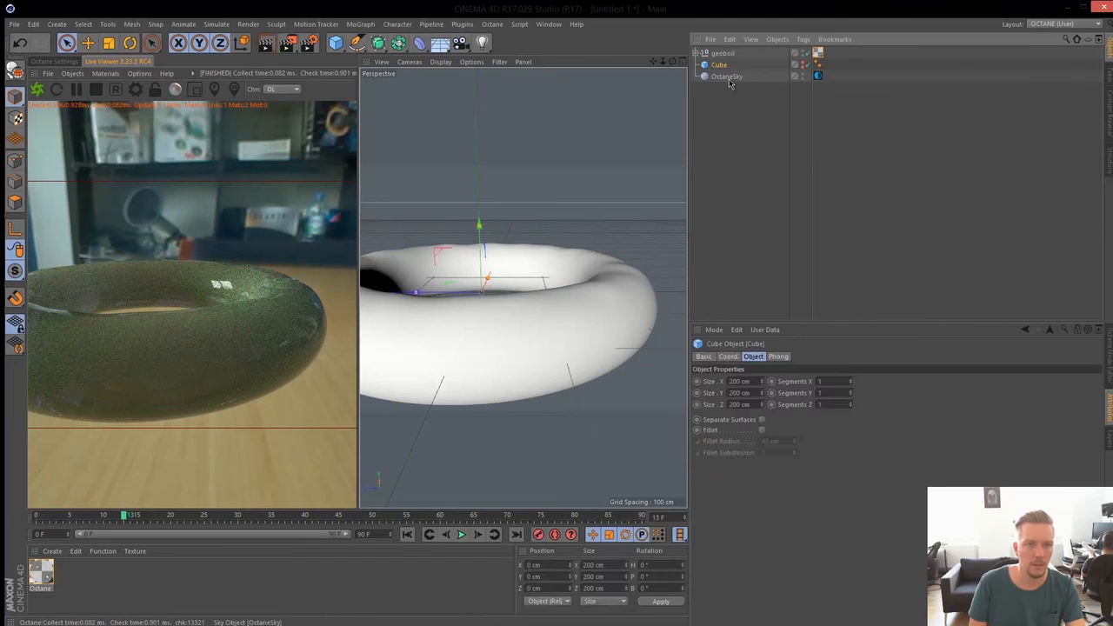
pyautogui.press('Delete')
pyautogui.keyDown('alt'); pyautogui.moveTo(585, 345); pyautogui.dragTo(638, 316, button='middle'); pyautogui.keyUp('alt')
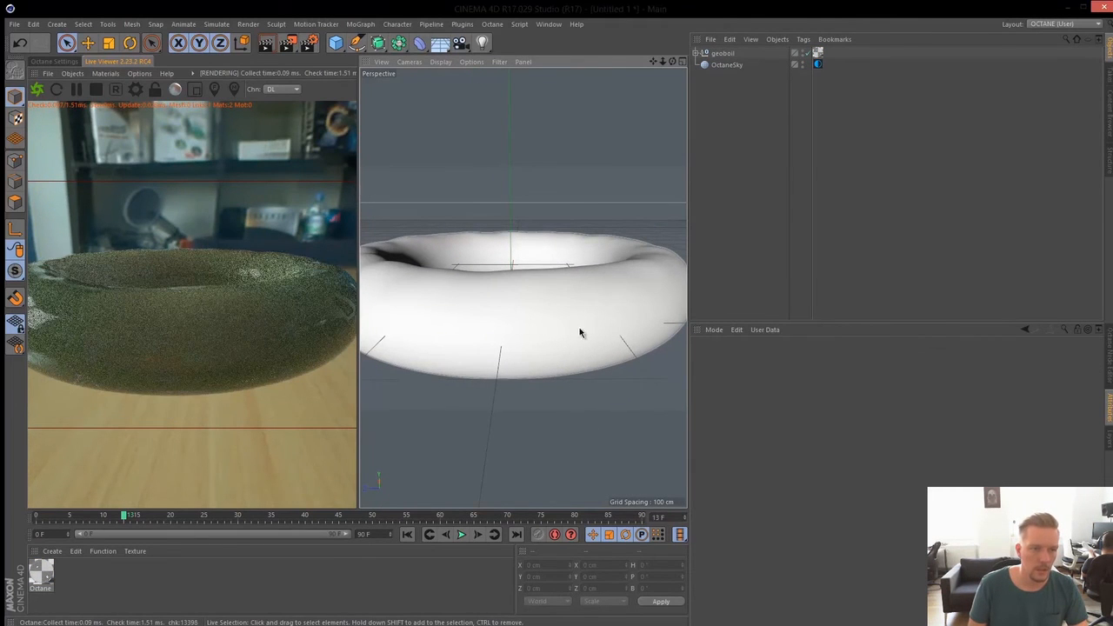
# - Stop the Octane live render and widen the perspective viewport so the whole Alembic torus fits in view
pyautogui.click(100, 94)
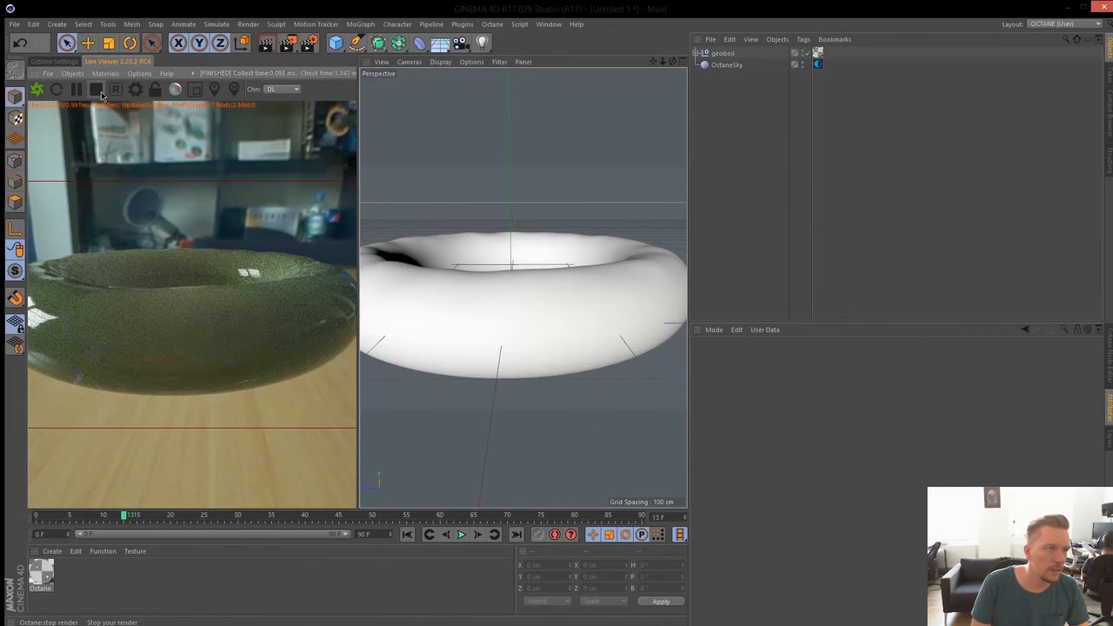
pyautogui.moveTo(359, 337); pyautogui.dragTo(306, 337)
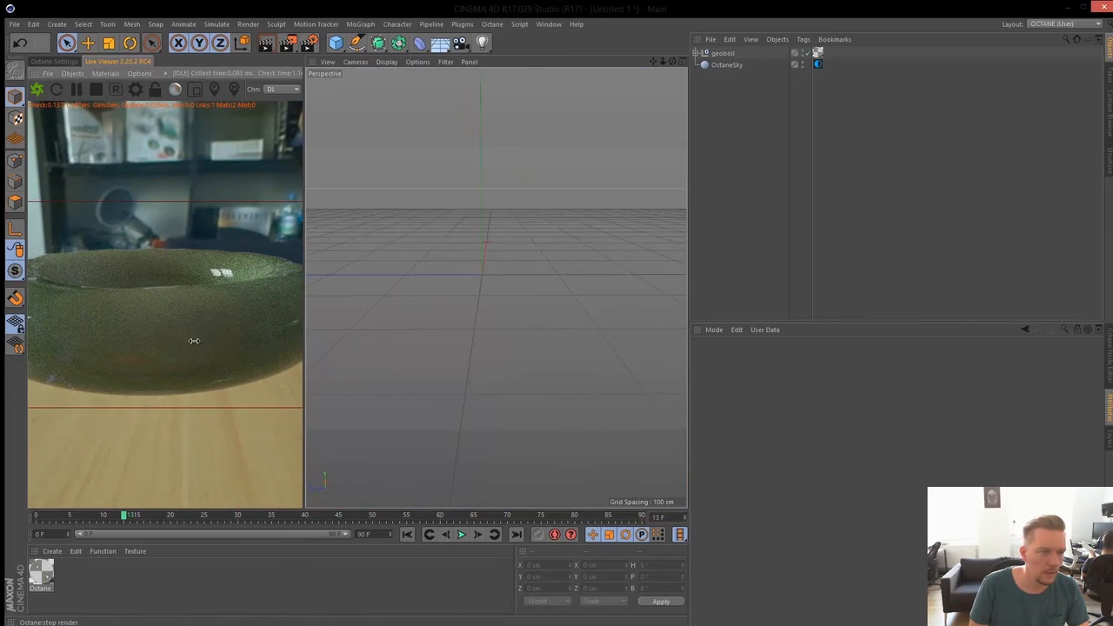
pyautogui.scroll(-5, 589, 315)
pyautogui.keyDown('alt'); pyautogui.moveTo(589, 315); pyautogui.dragTo(547, 330, button='middle'); pyautogui.keyUp('alt')
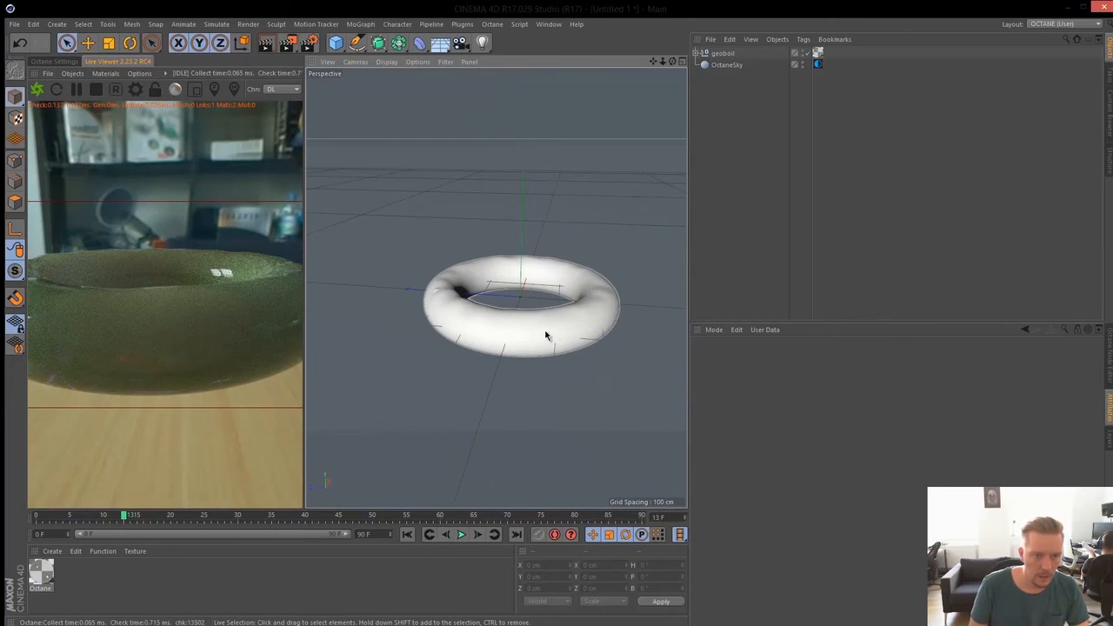
# - Play the Alembic torus animation up to frame 50 and frame its bubbles closely from a low angle for the live render
pyautogui.click(461, 534)
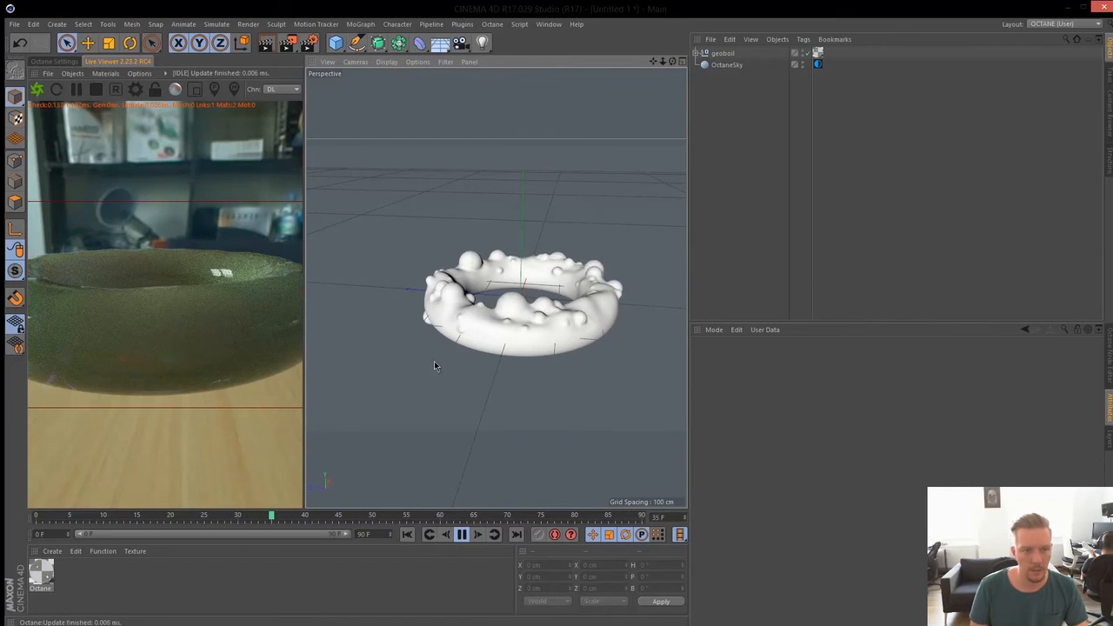
pyautogui.click(461, 535)
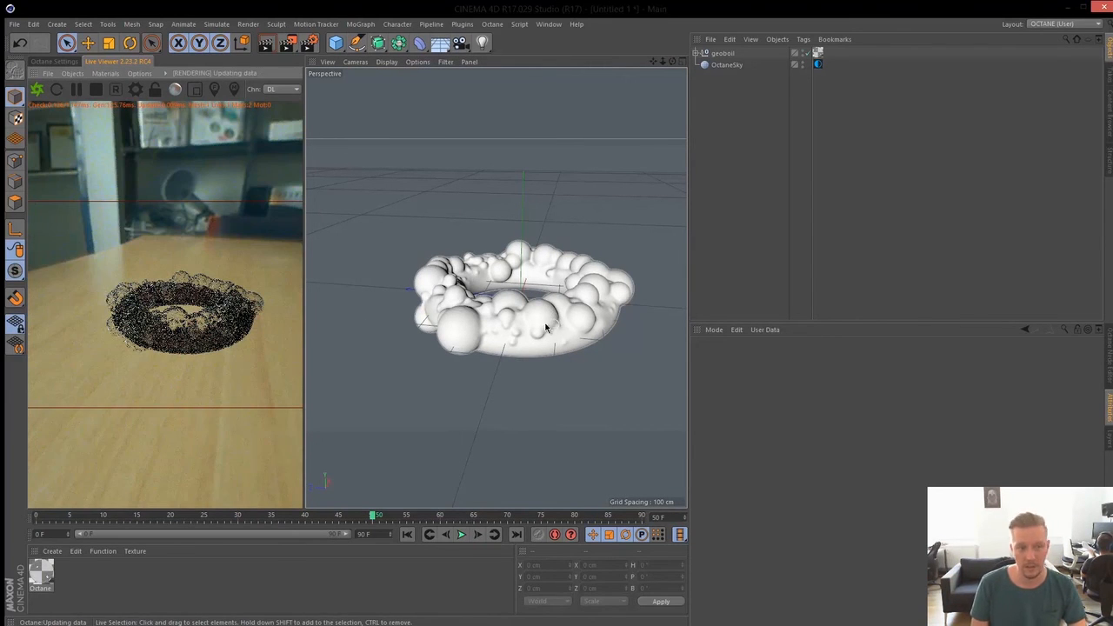
pyautogui.scroll(5, 546, 327)
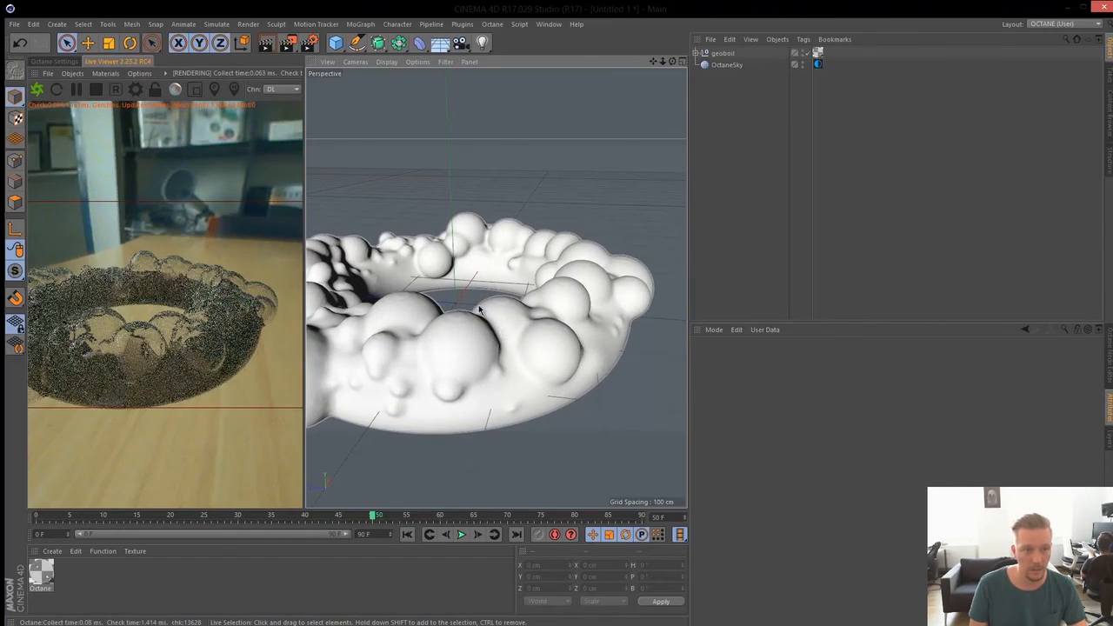
pyautogui.keyDown('alt'); pyautogui.moveTo(479, 310); pyautogui.dragTo(535, 311); pyautogui.keyUp('alt')
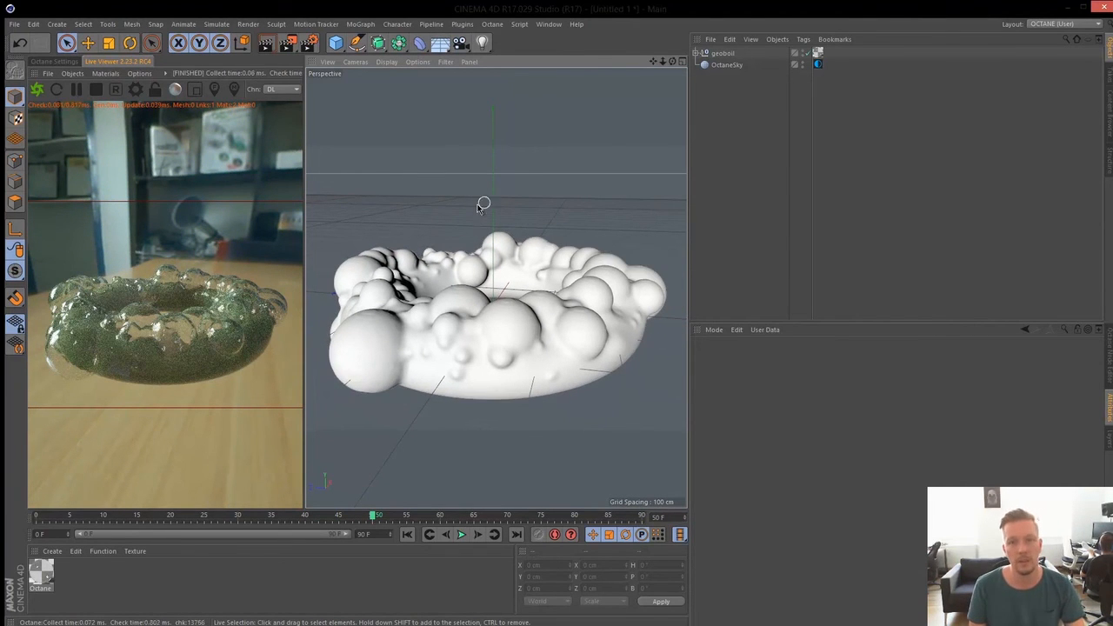
pyautogui.keyDown('alt'); pyautogui.moveTo(550, 314); pyautogui.dragTo(523, 325); pyautogui.keyUp('alt')
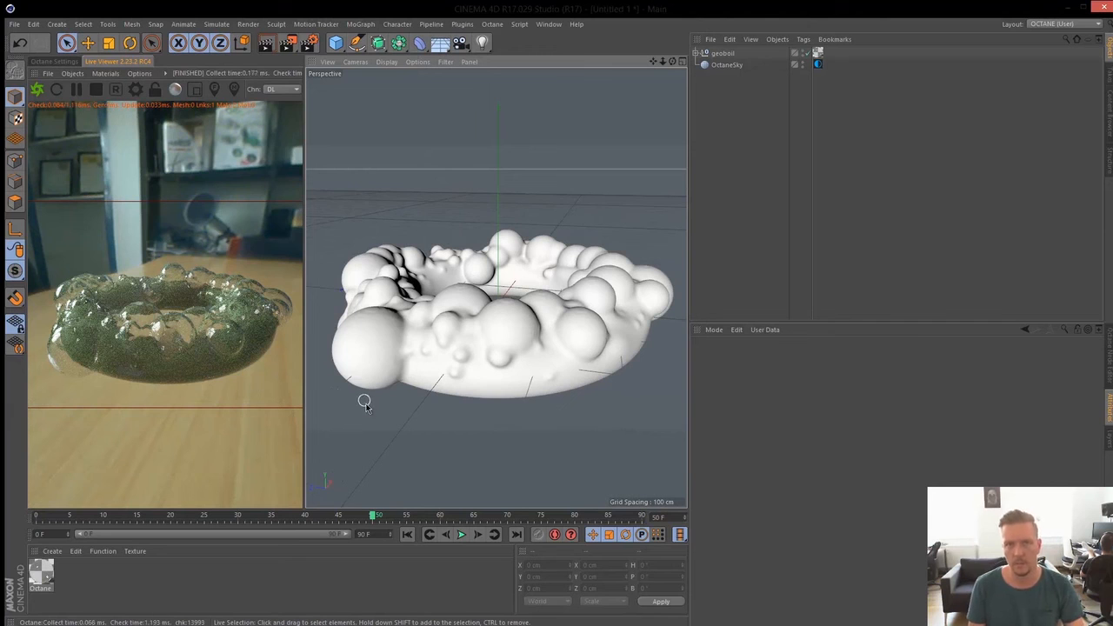
pyautogui.keyDown('alt'); pyautogui.moveTo(584, 346); pyautogui.dragTo(567, 315); pyautogui.keyUp('alt')
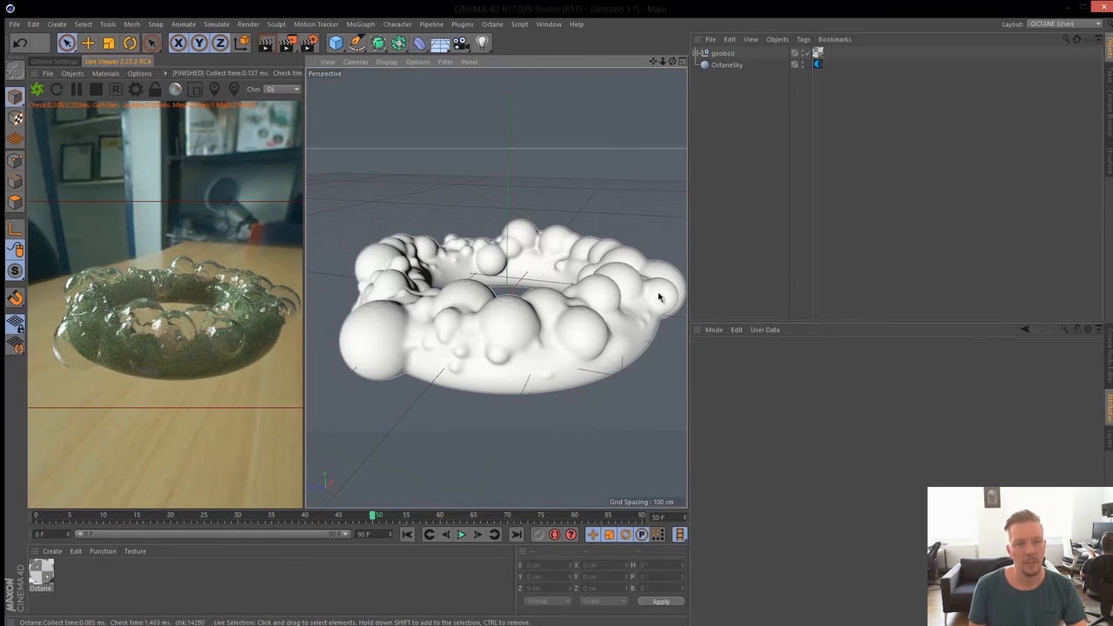
pyautogui.keyDown('alt'); pyautogui.moveTo(473, 373); pyautogui.dragTo(562, 321, button='right'); pyautogui.keyUp('alt')
pyautogui.moveTo(494, 327)
pyautogui.keyDown('alt'); pyautogui.mouseDown()
pyautogui.moveTo(516, 373)
pyautogui.moveTo(506, 335)
pyautogui.moveTo(479, 336)
pyautogui.moveTo(491, 334)
pyautogui.mouseUp(); pyautogui.keyUp('alt')
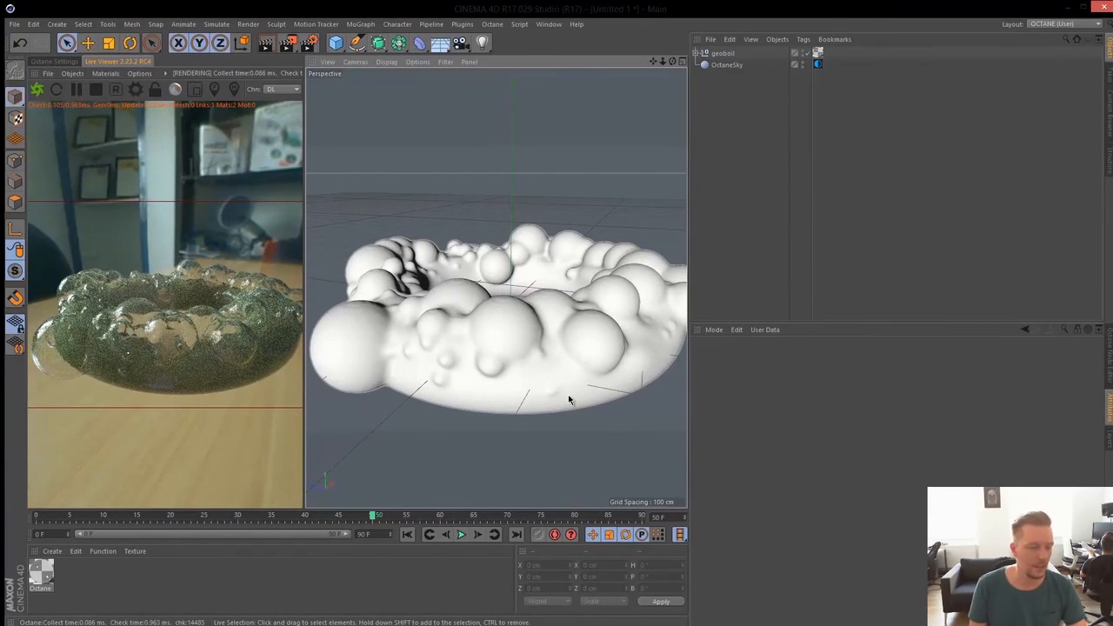